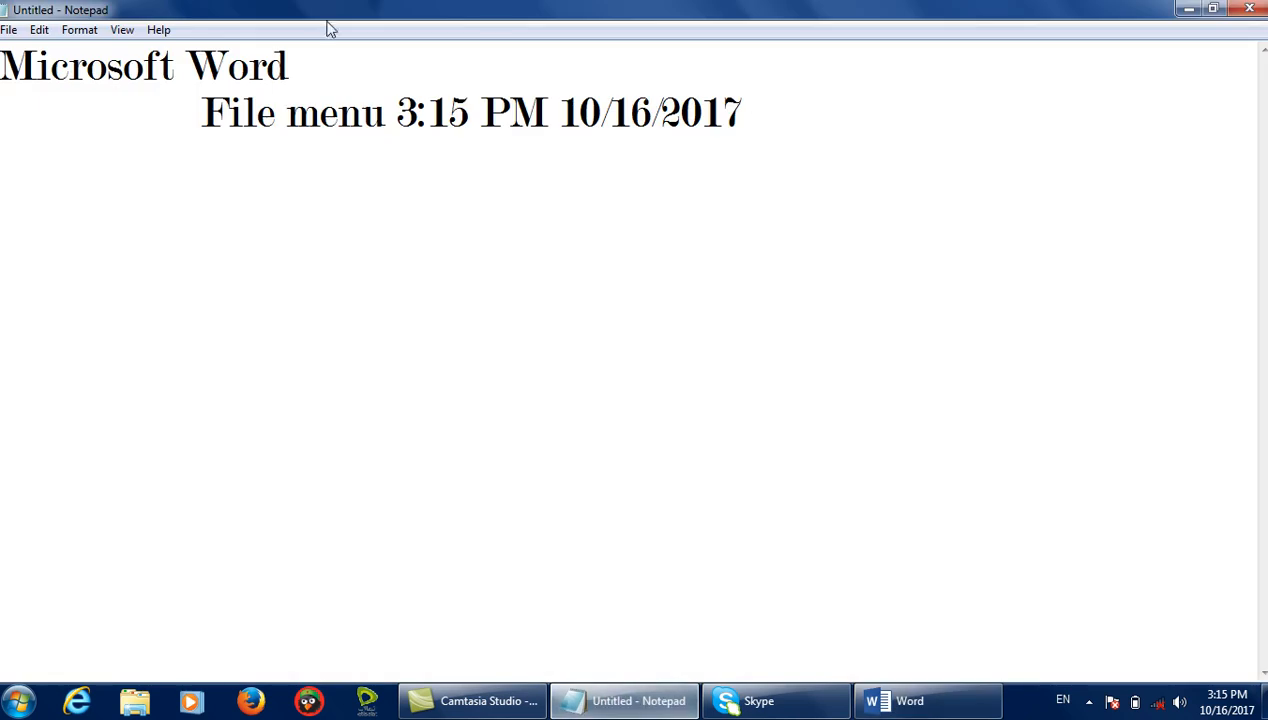
Replace "File menu" with "Home Tab" in the second line of the Notepad heading.
left_click_drag(385, 113, 209, 112)
type("Home Tab")
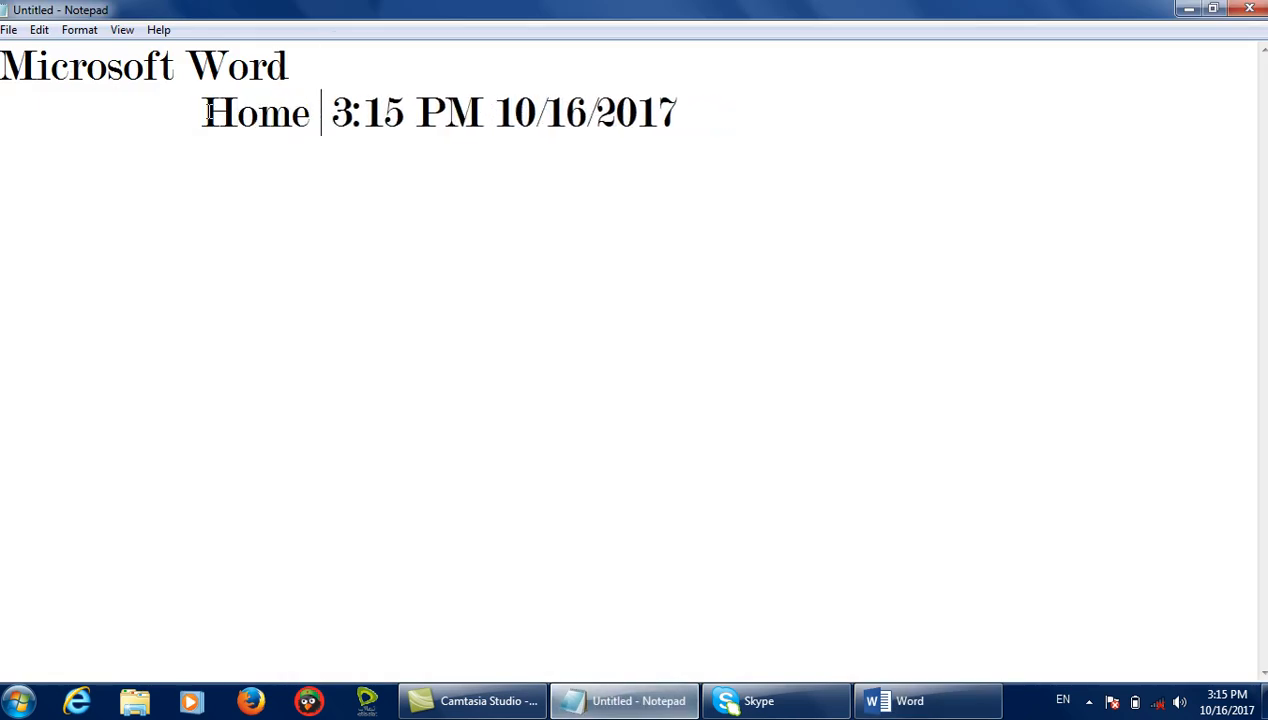
left_click(810, 97)
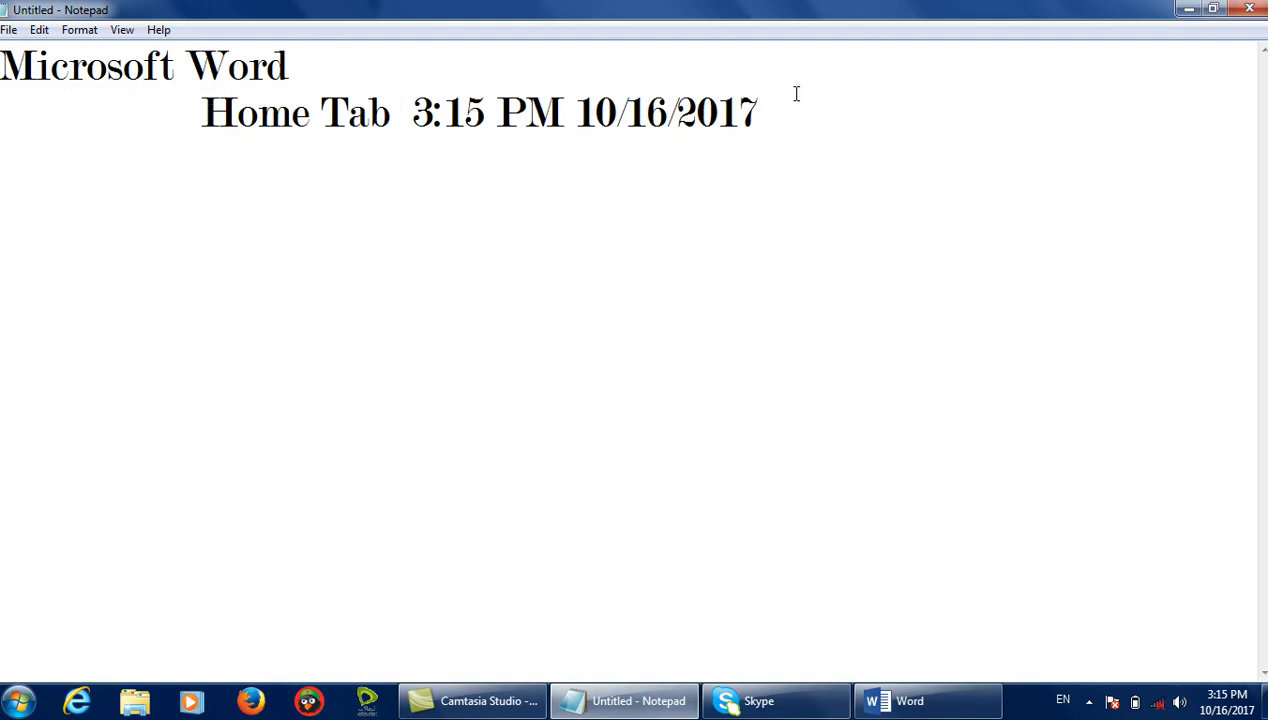
Switch to Word and create a blank document.
left_click(955, 690)
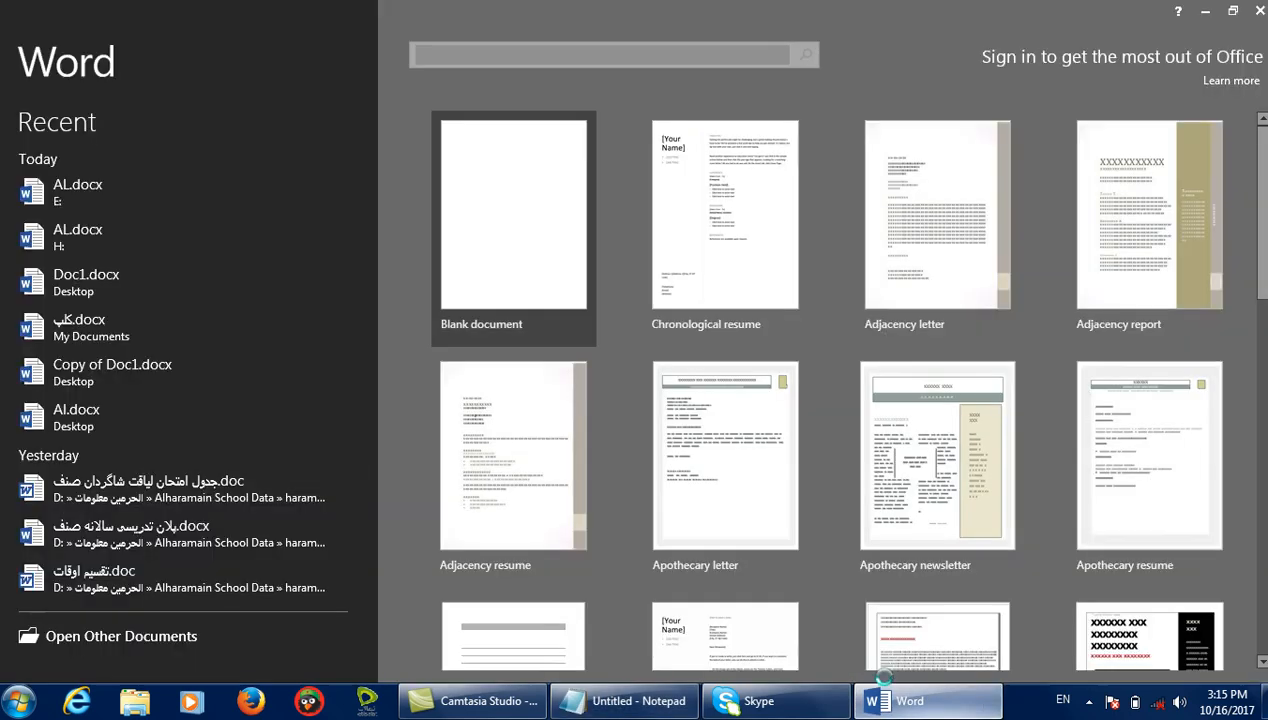
left_click(540, 188)
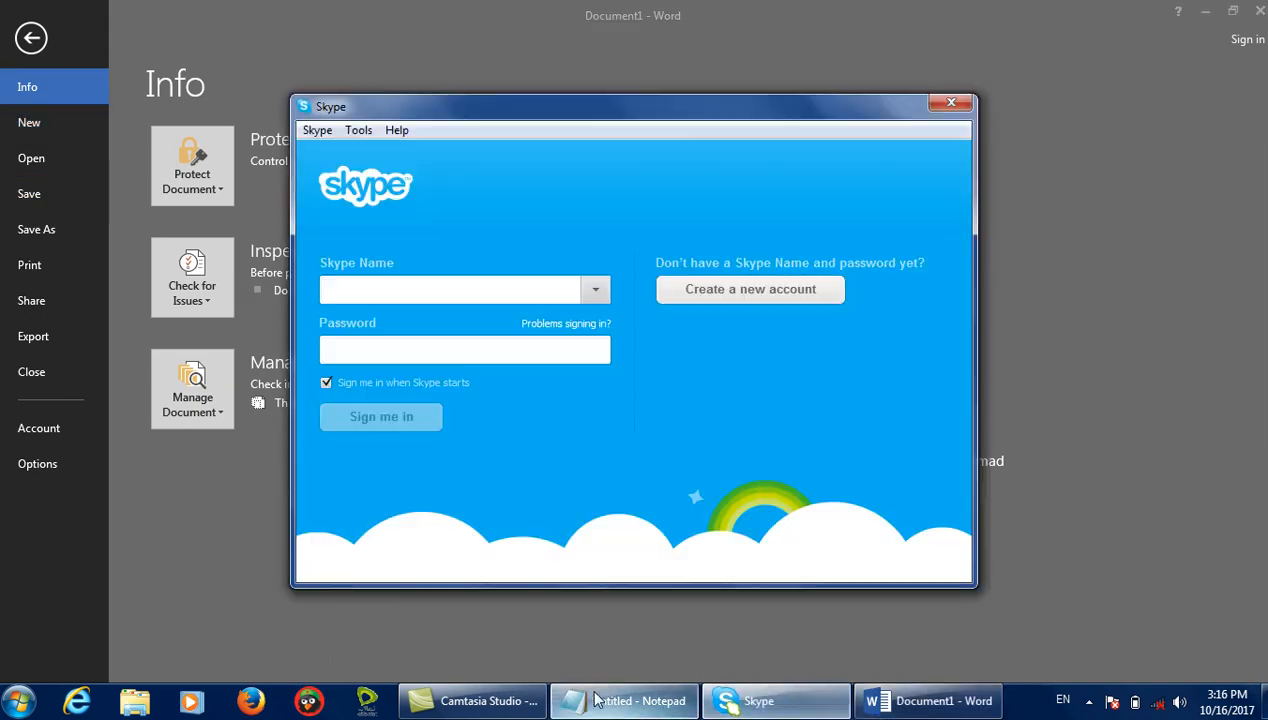
Switch to Notepad and add the line "1: Clipboard" below the Home Tab heading.
left_click(625, 700)
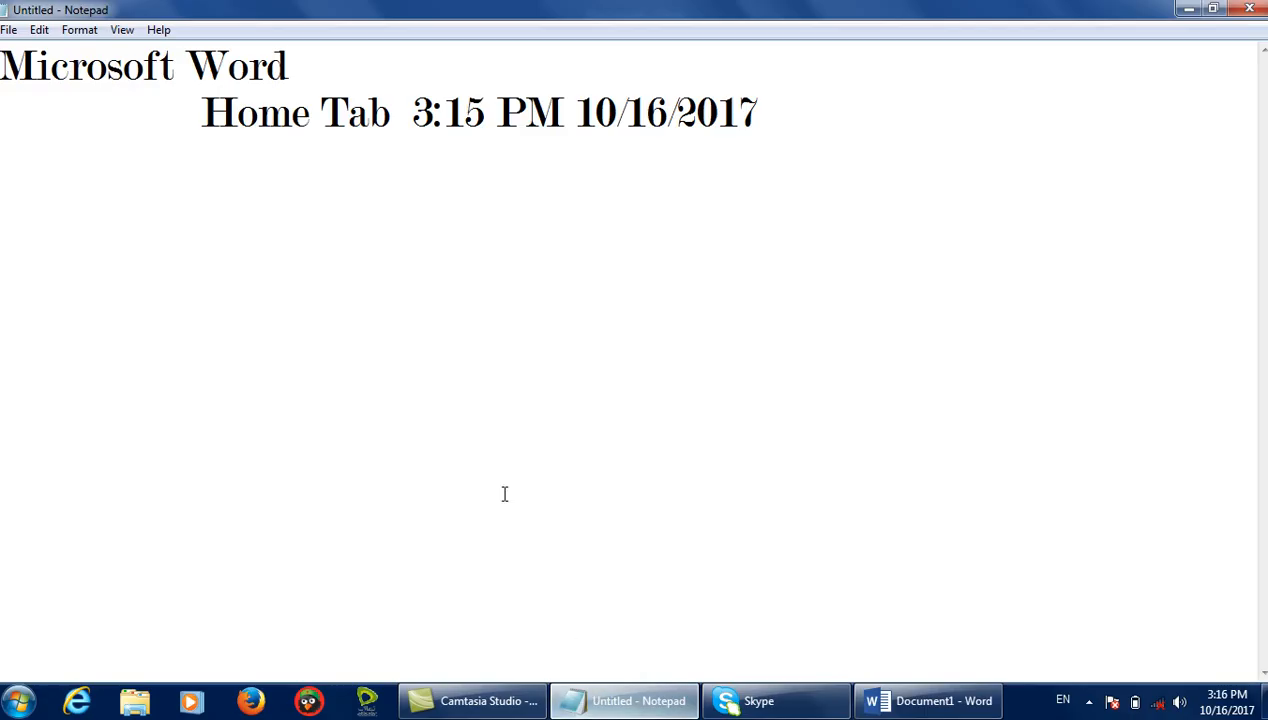
left_click(821, 105)
key("Return")
type("1: ")
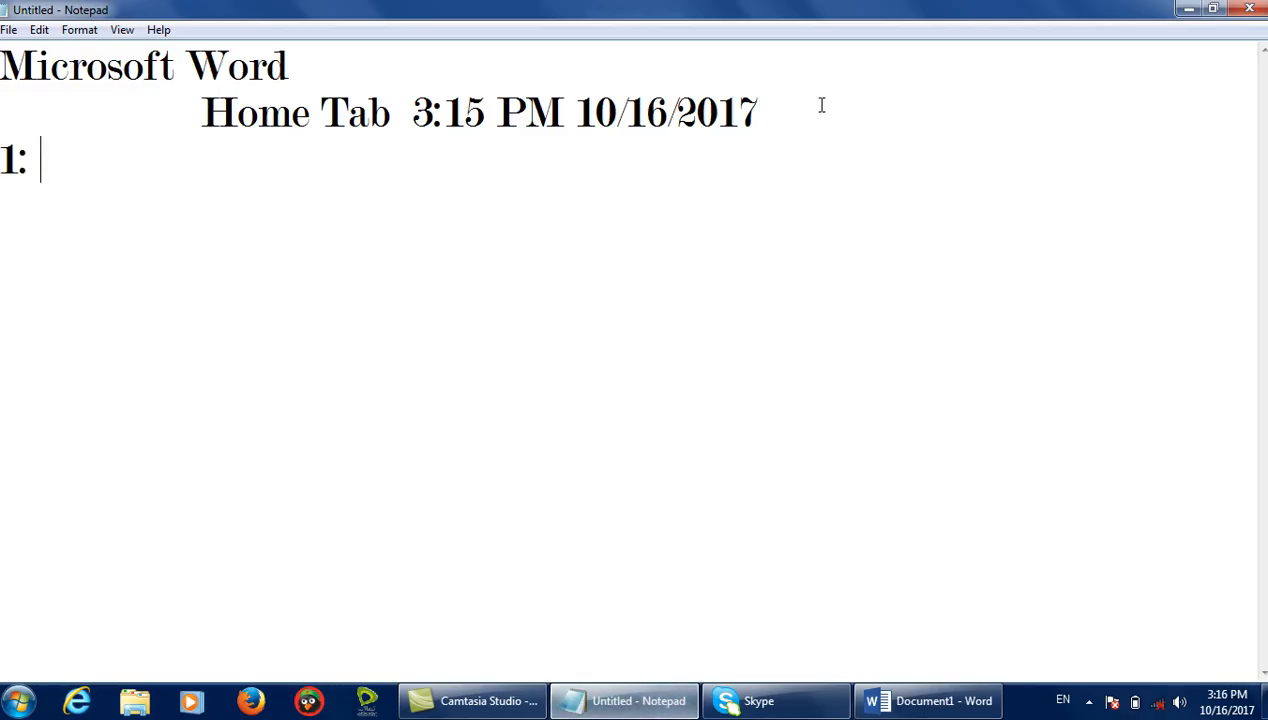
type("Clipboard")
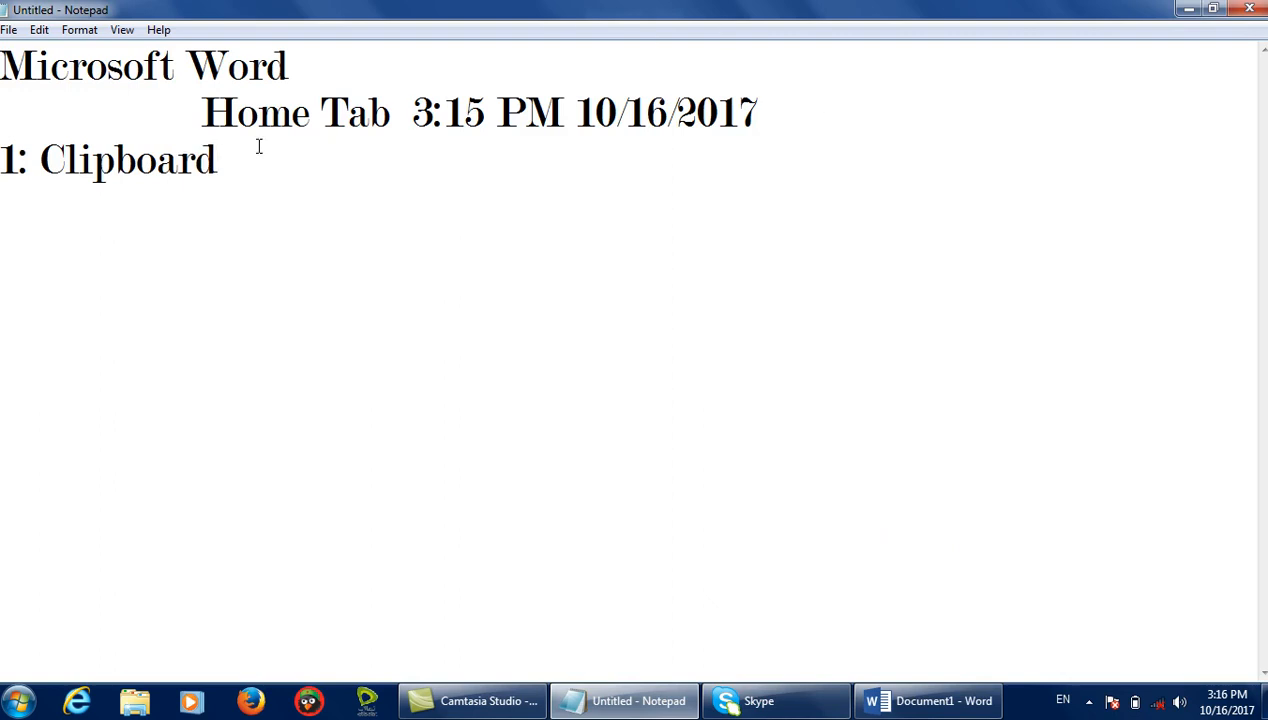
left_click_drag(218, 160, 56, 160)
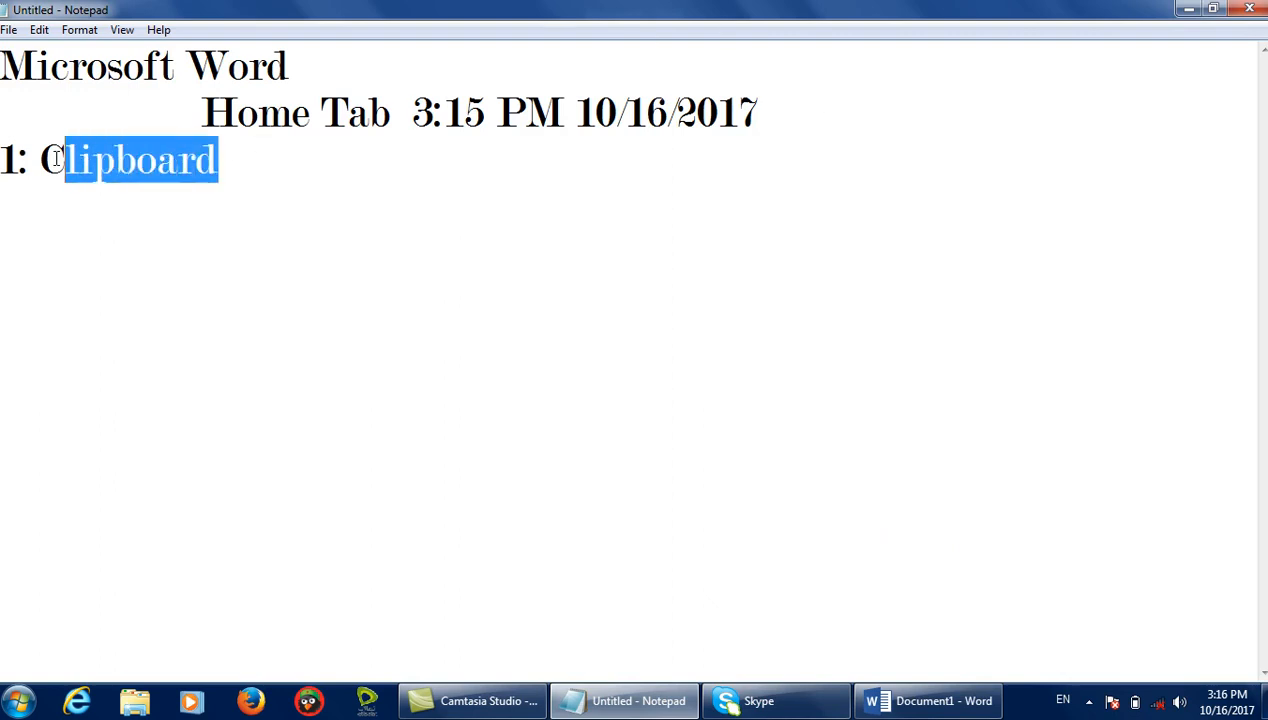
left_click(223, 200)
left_click_drag(221, 160, 56, 172)
left_click(226, 161)
left_click_drag(226, 161, 40, 162)
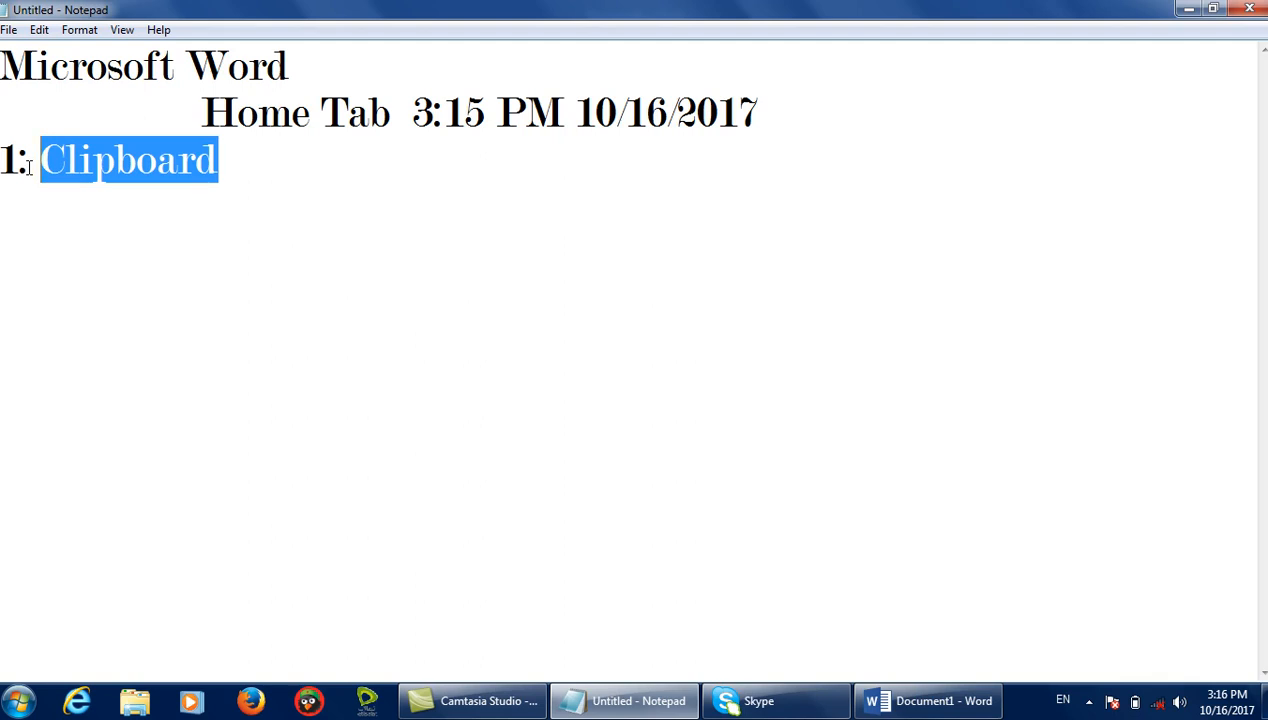
Switch to Word, dismiss the Skype window and return to the blank document's editing view.
left_click(1188, 9)
left_click(933, 102)
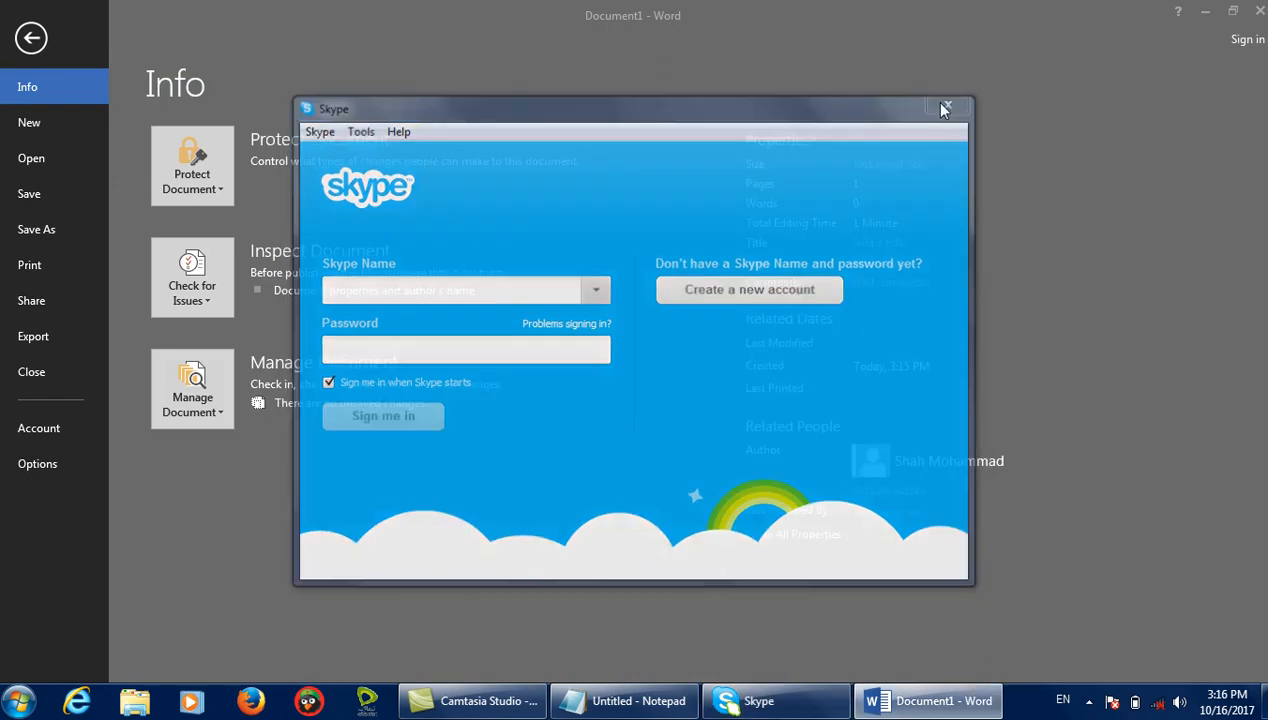
left_click(33, 39)
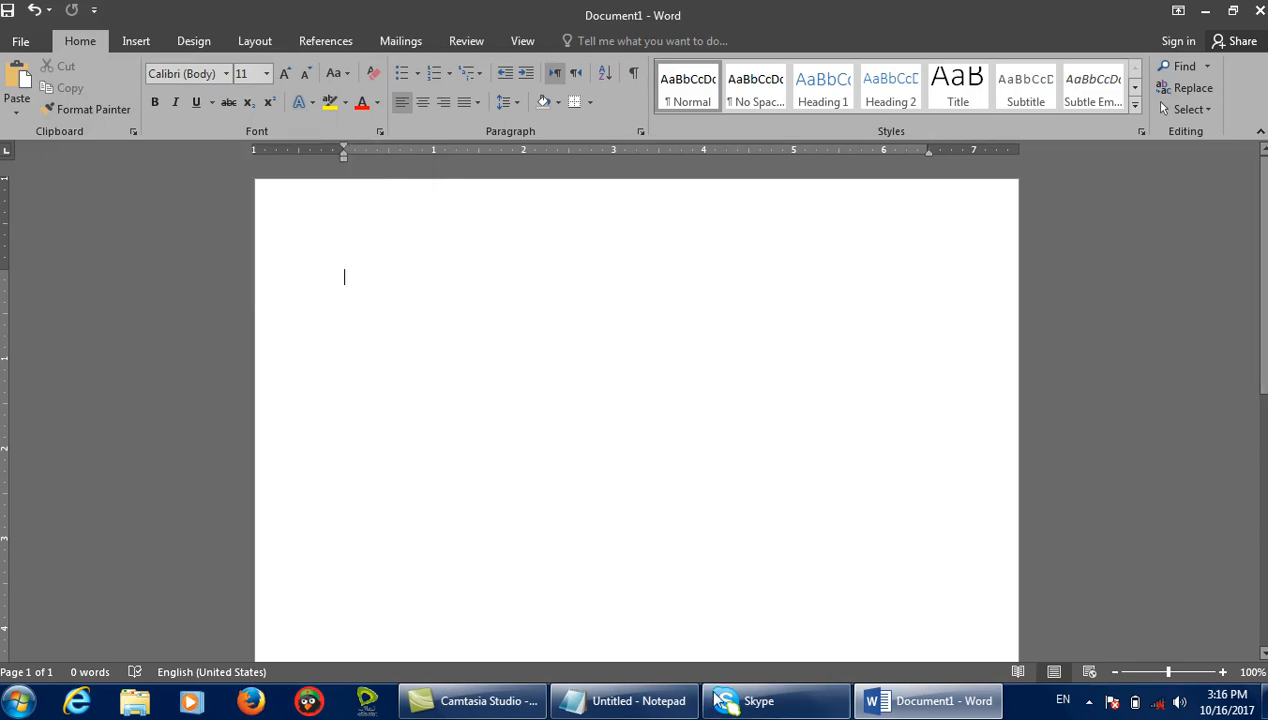
Switch to Notepad and add the indented items "1: Lunch button" and "2: Clipboard button" below the Clipboard line.
left_click(659, 700)
left_click(322, 162)
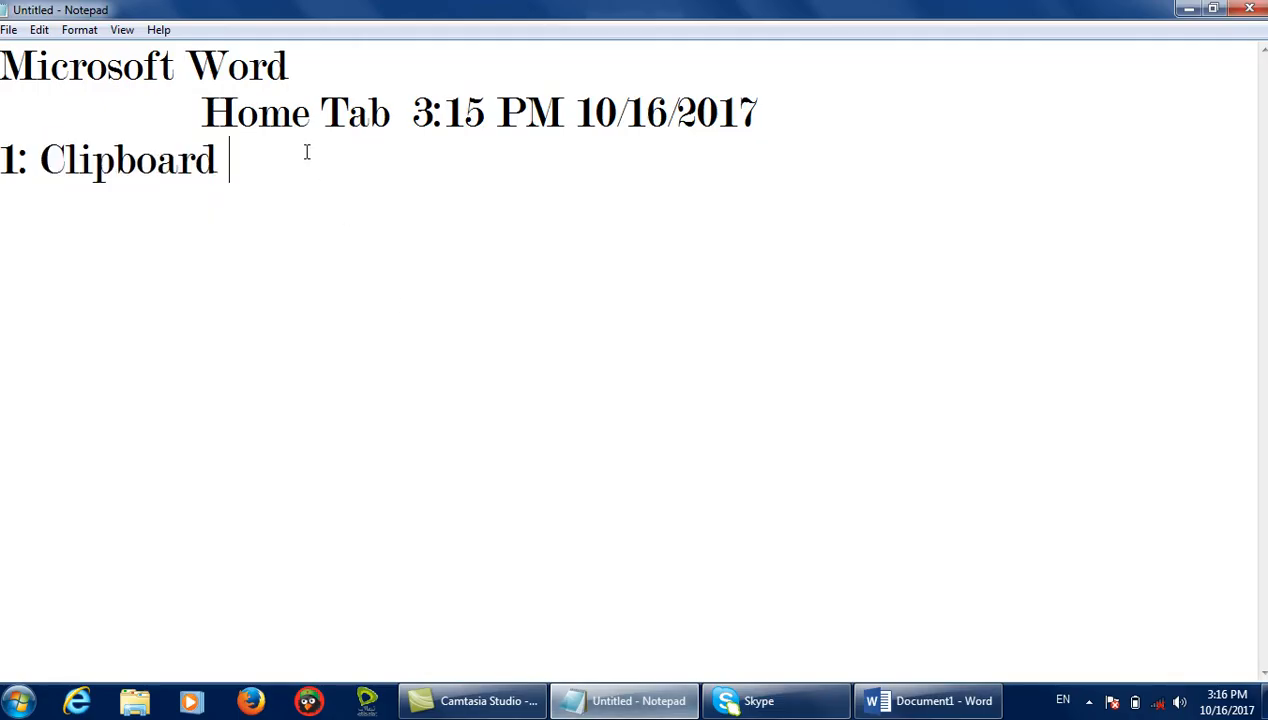
type("1: Lunch but")
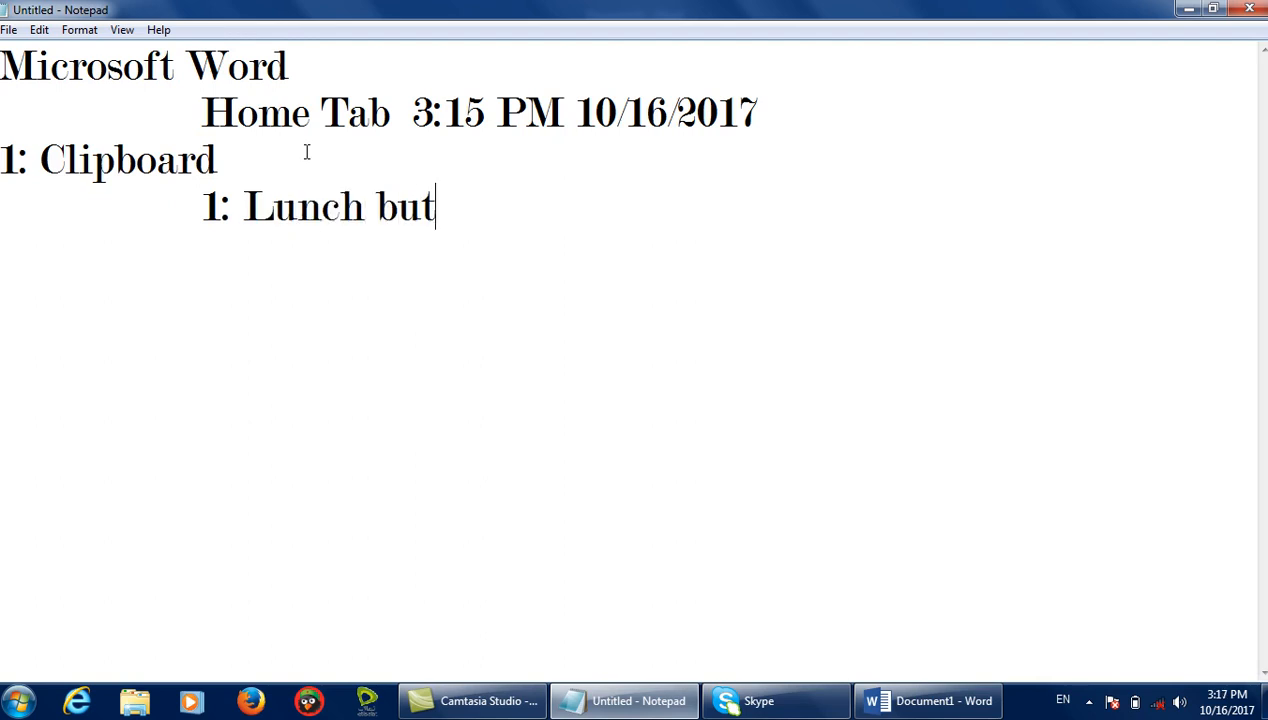
type("ton 2:")
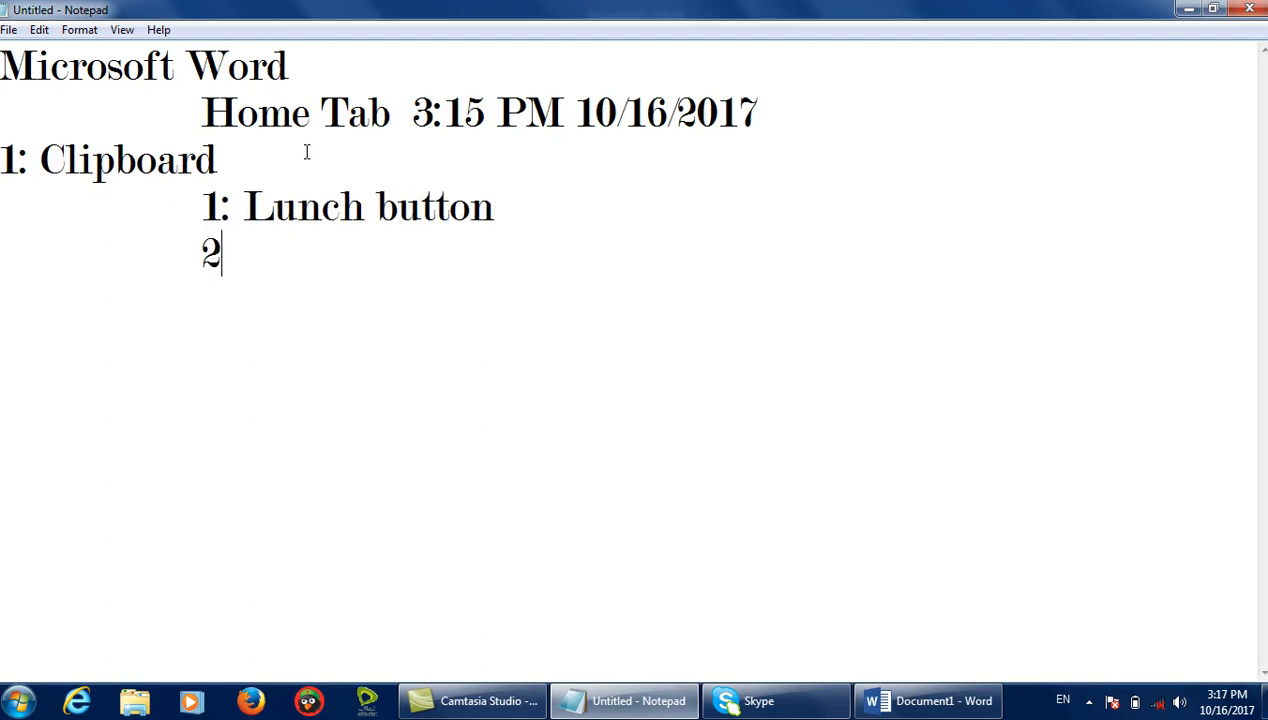
left_click(929, 701)
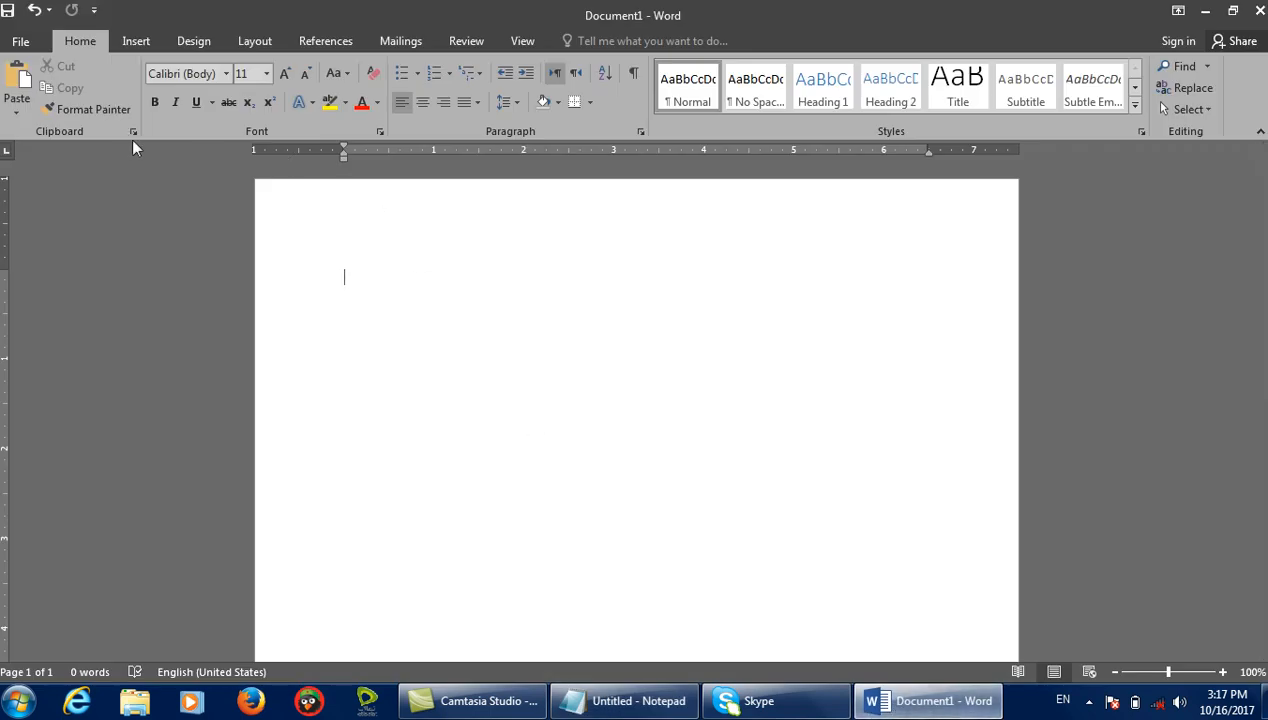
left_click(640, 704)
type("Clui")
key("BackSpace")
key("BackSpace")
type("ipboard  button")
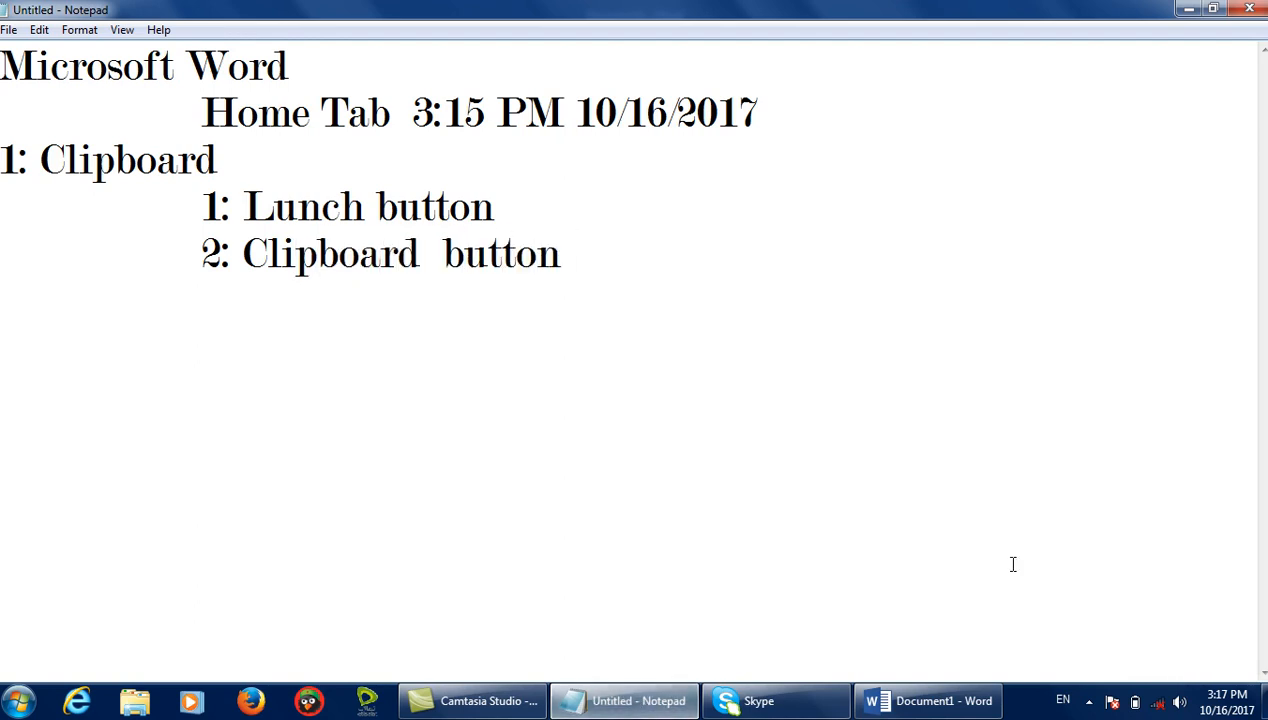
Add the indented item "3: Dialog button" below the Clipboard button item.
left_click_drag(231, 180, 536, 232)
key("Escape")
left_click(510, 213)
left_click(575, 238)
type("3: Dialog button")
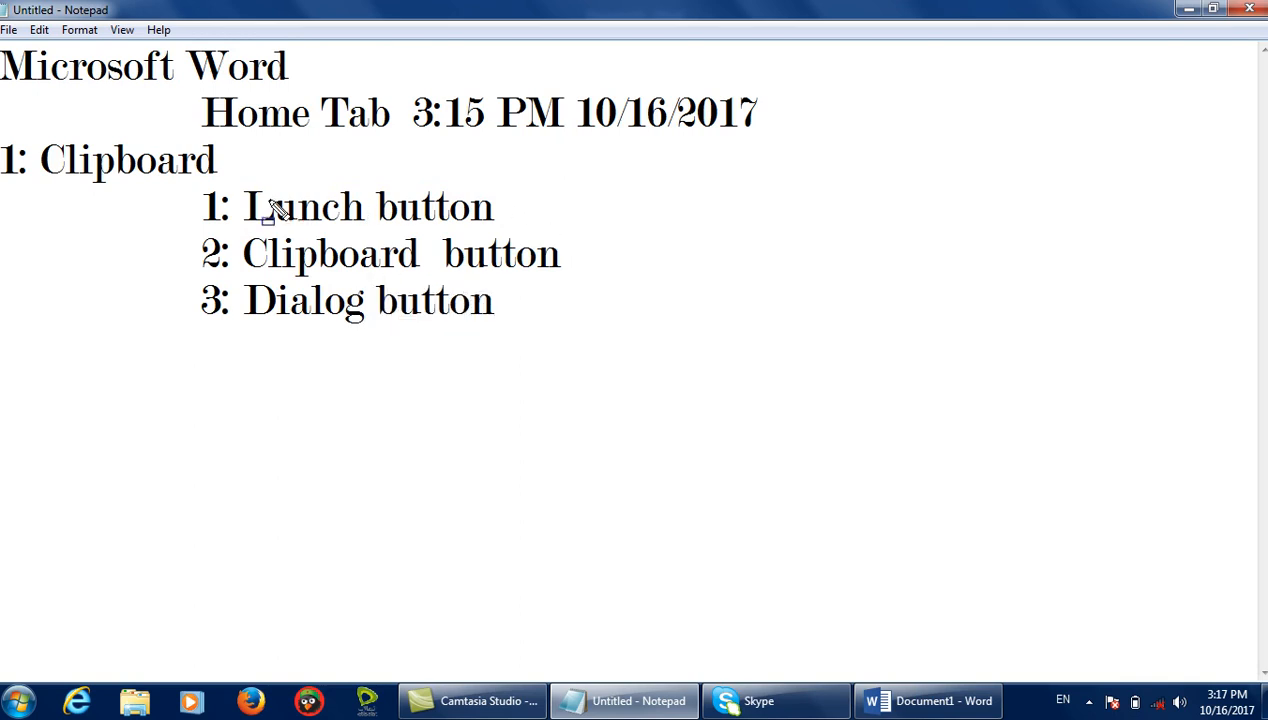
Outline the "Lunch button" and "Dialog button" items with blue rectangles, and clear the markings.
mouse_move(240, 184)
left_mouse_down()
mouse_move(521, 249)
mouse_move(511, 233)
left_mouse_up()
left_click_drag(222, 266, 530, 326)
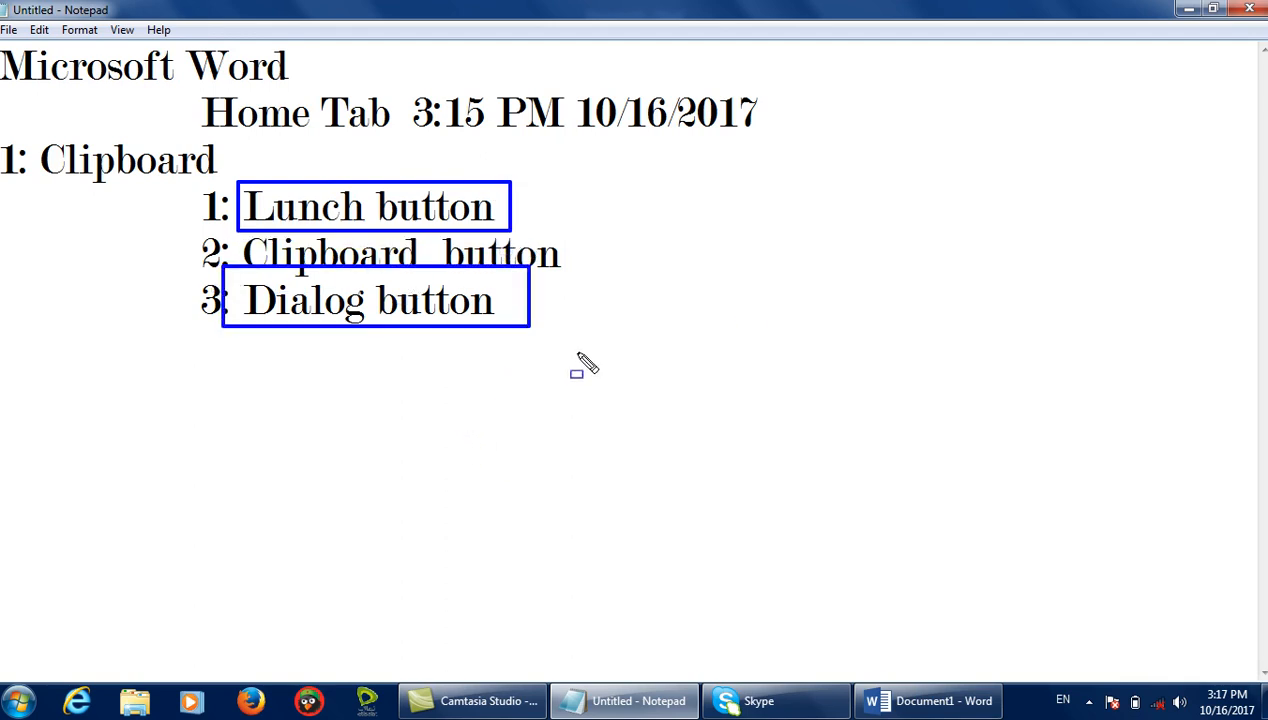
key("Escape")
left_click_drag(228, 153, 37, 183)
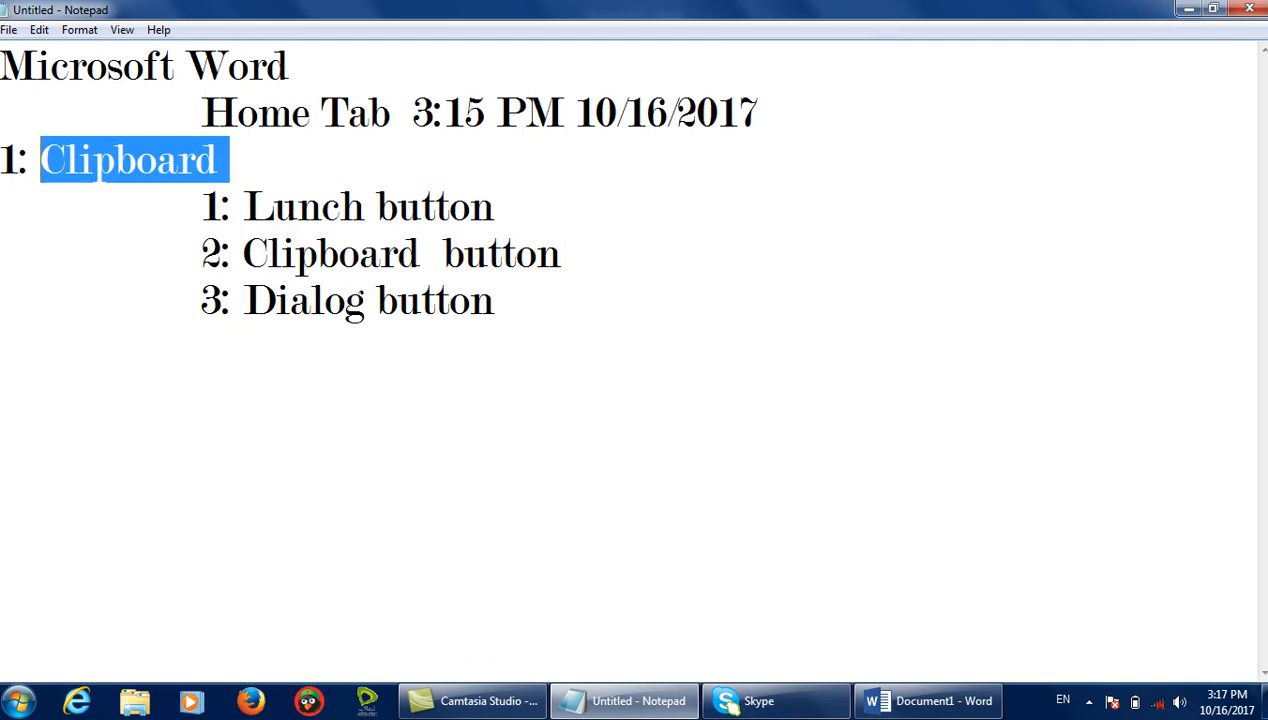
Switch to Word, show the Clipboard pane, and enter and copy the word "Computer" in the blank document.
left_click(1188, 10)
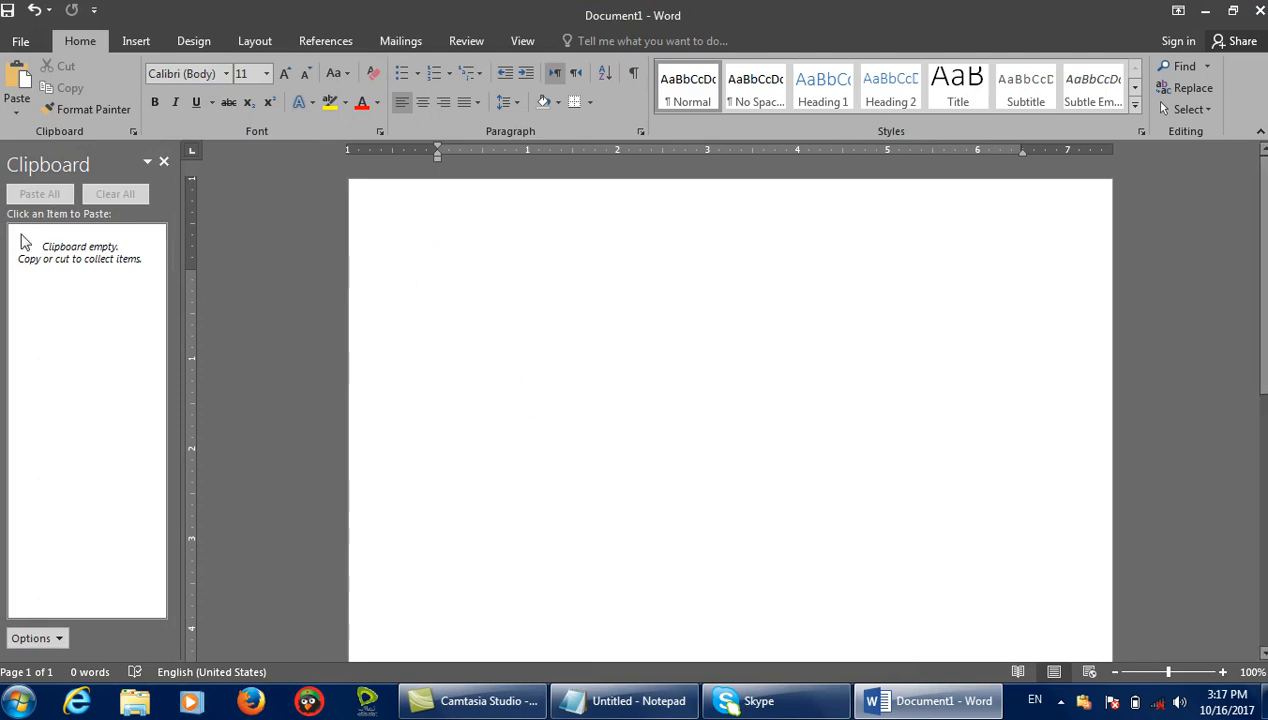
type("computer")
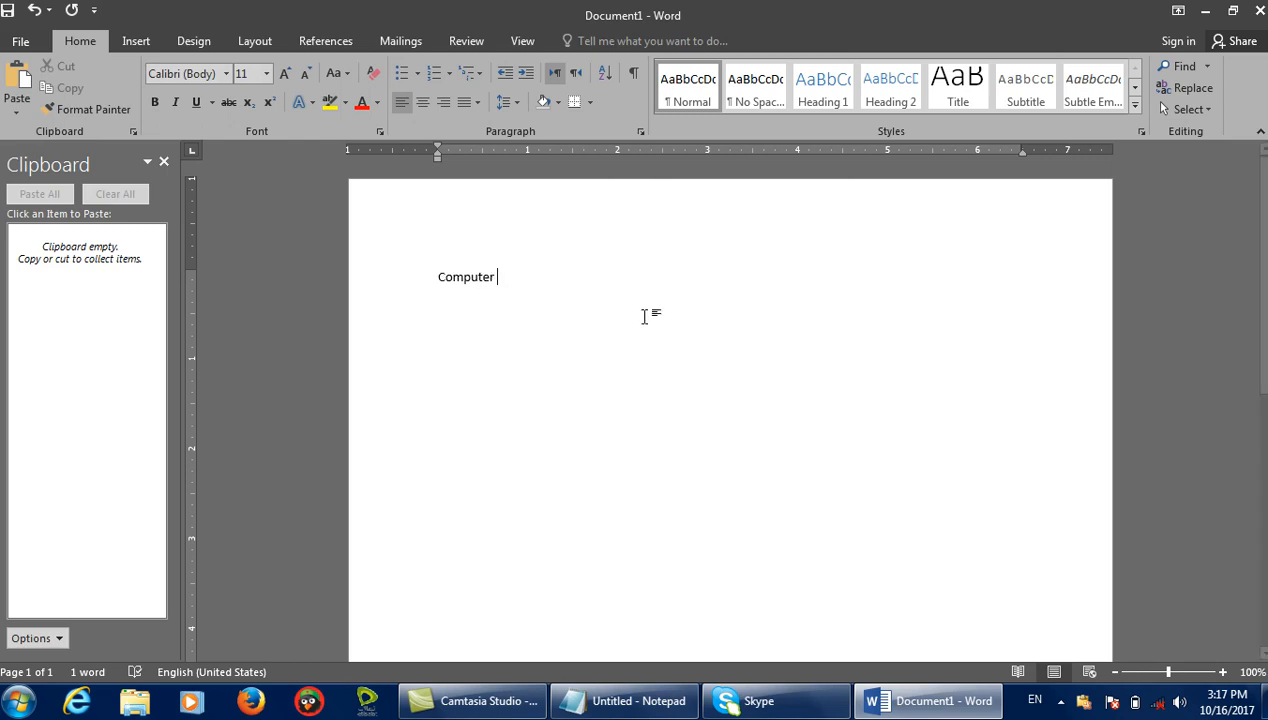
left_click(423, 270)
left_click(80, 87)
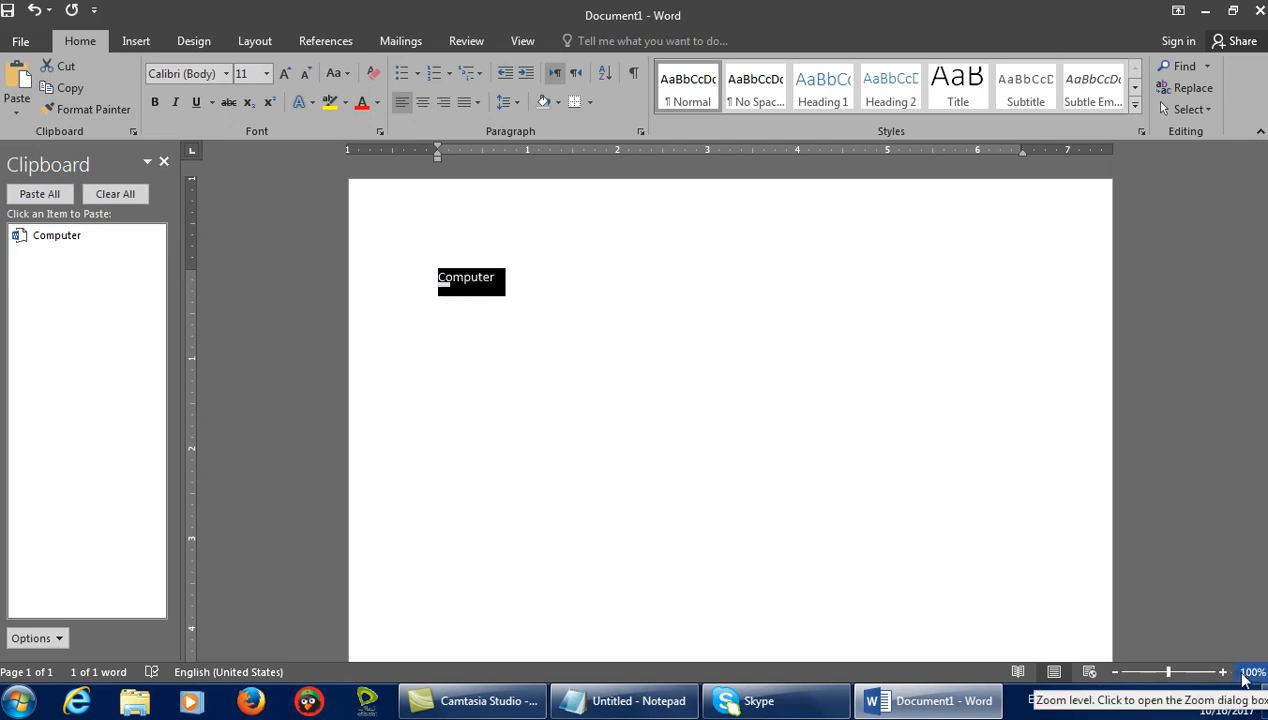
left_click(1087, 703)
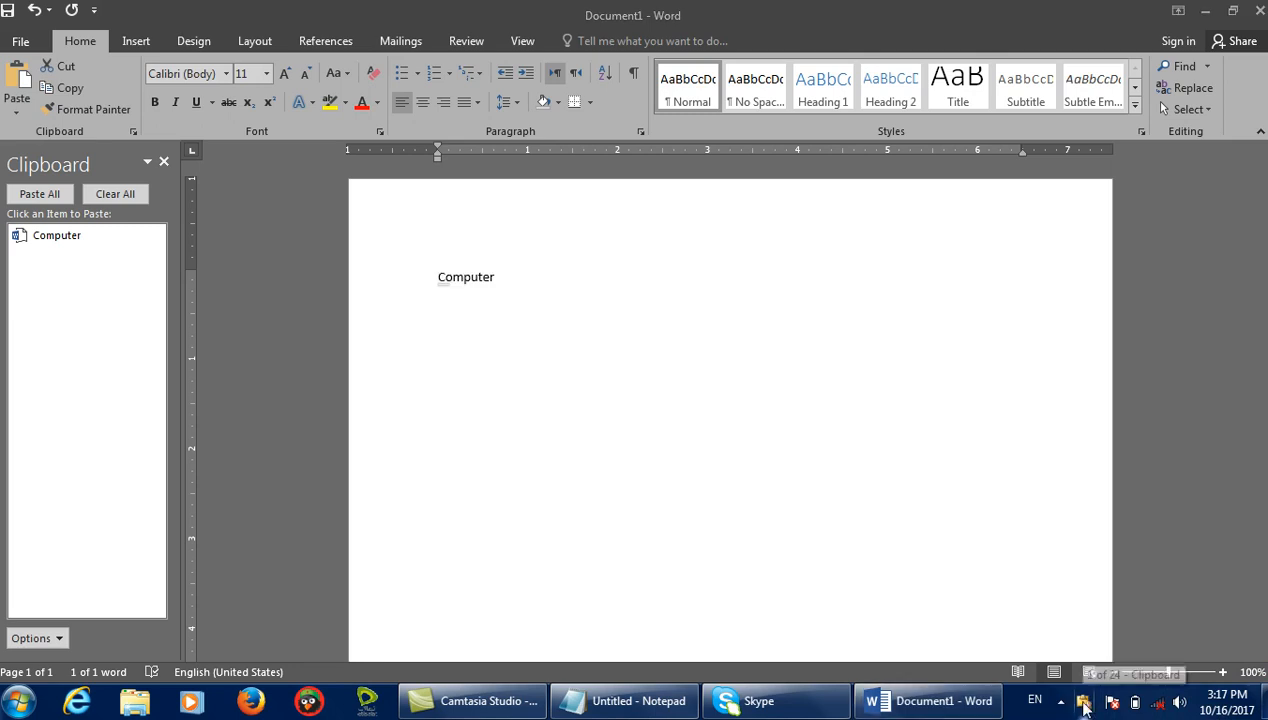
Switch to Notepad and add the indented item "4: Clipboard (24 Size)" below the Dialog button item.
left_click(618, 701)
left_click(498, 292)
key("Return")
key("Tab")
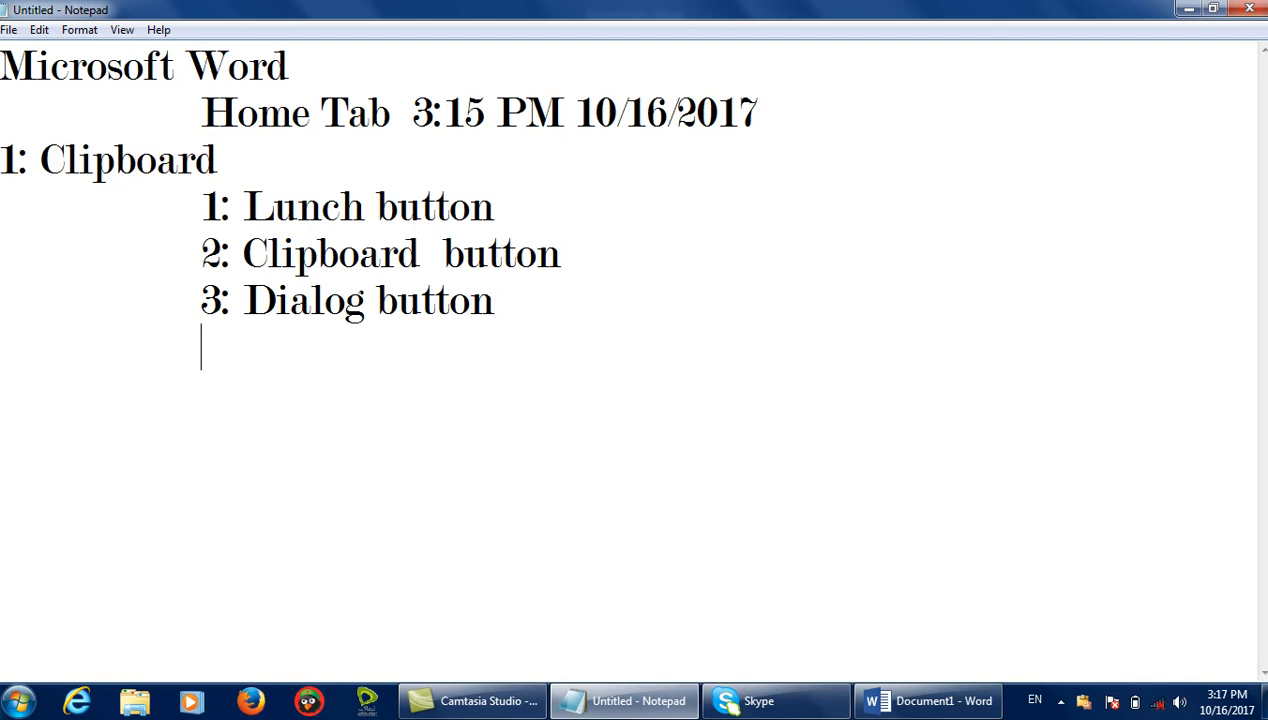
type("4: Cli")
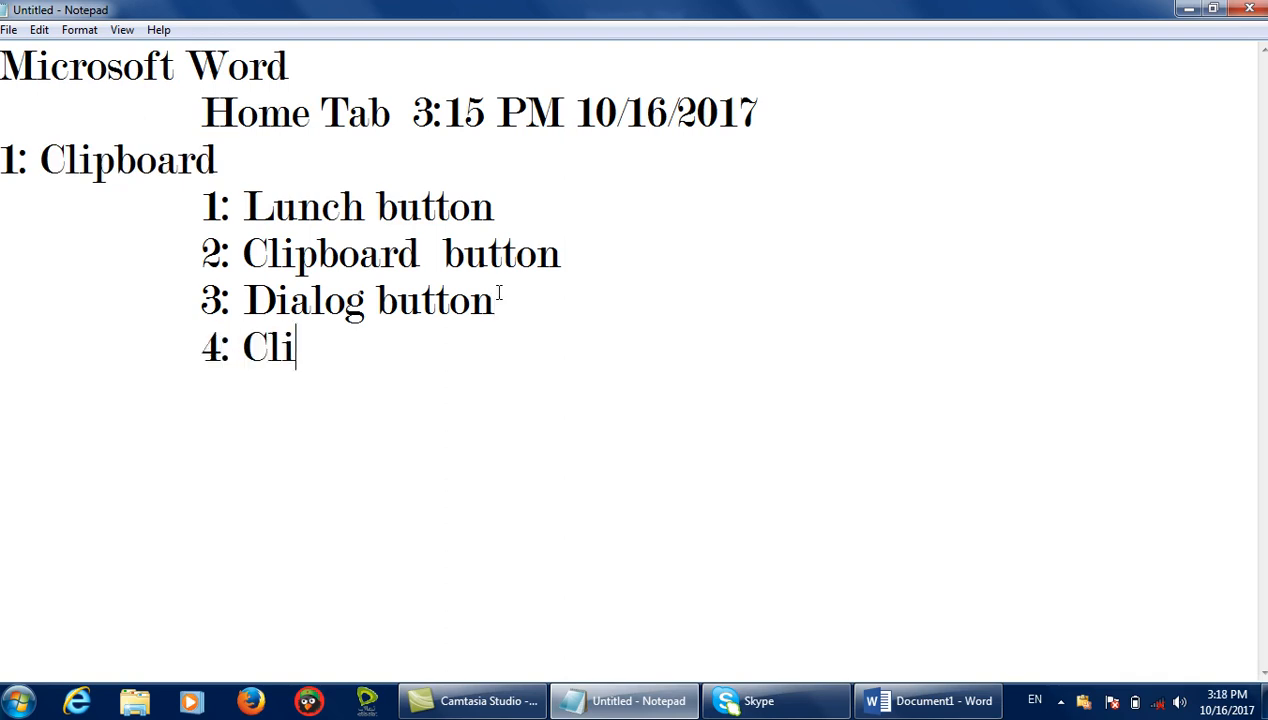
type("pboard (")
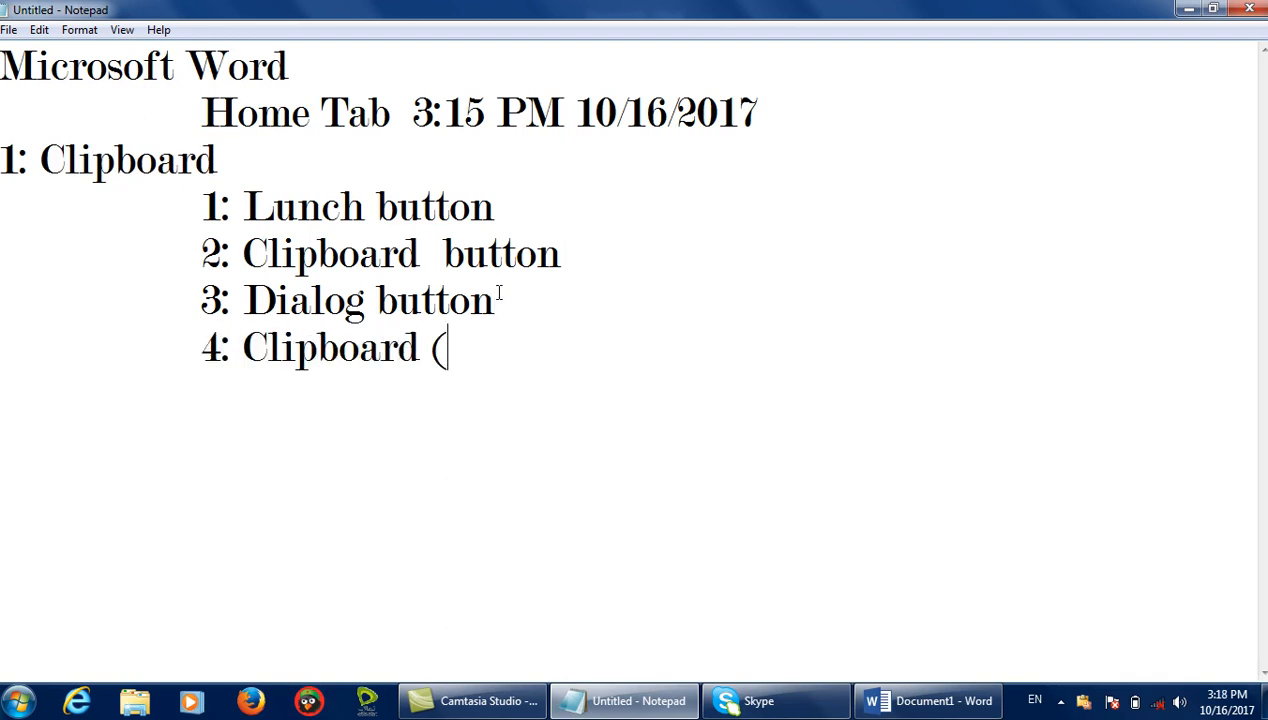
type("24 S")
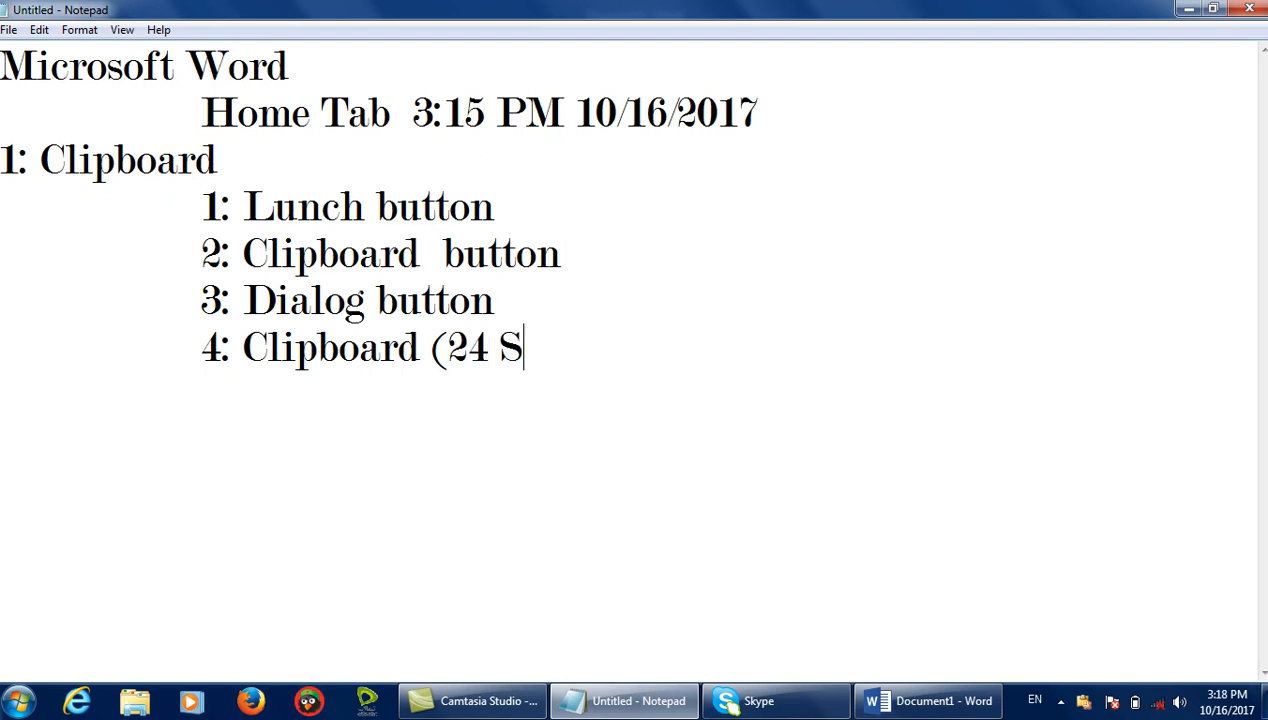
type("ize)")
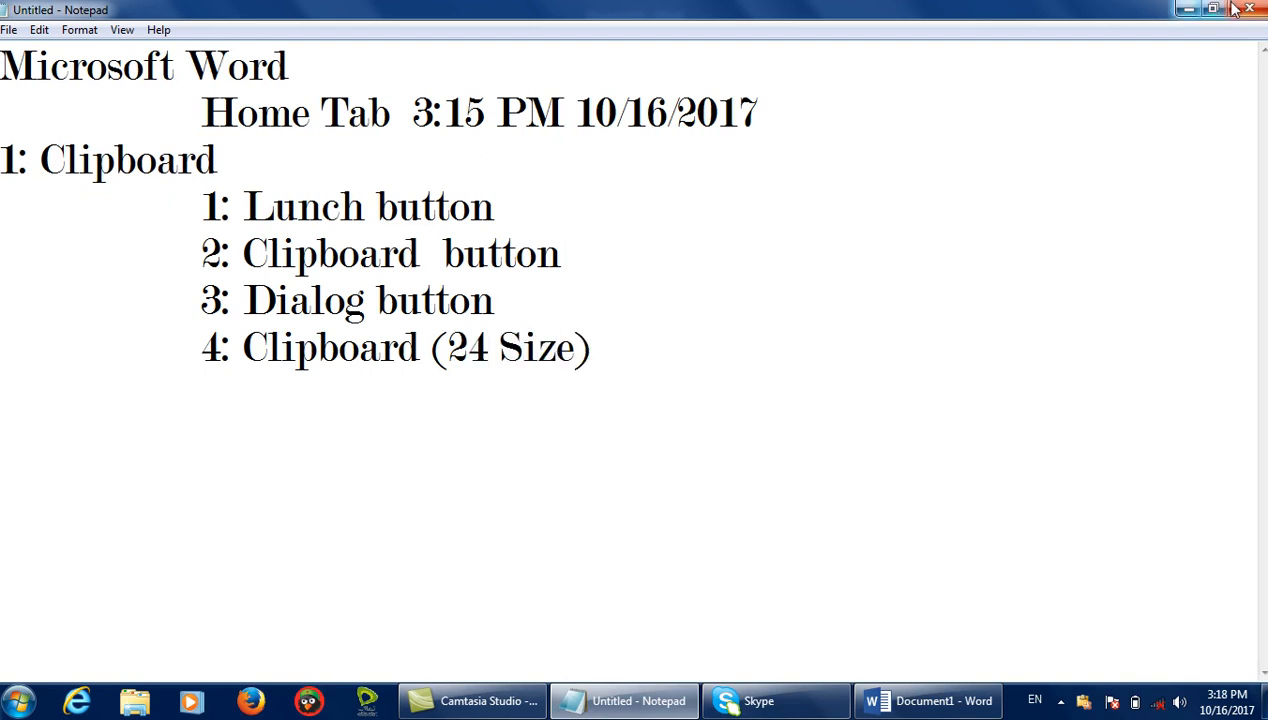
Switch to Word, add "Keyboard" on a new line below Computer and copy it to the Office Clipboard.
key("alt+Tab")
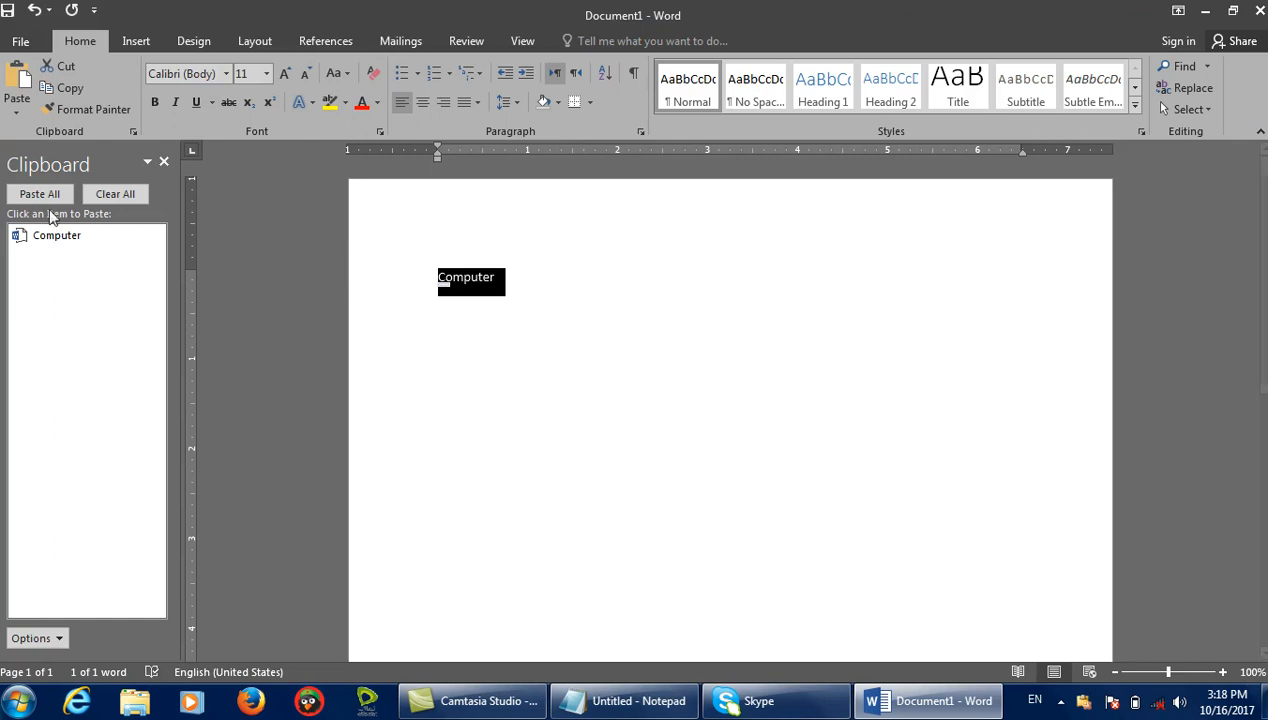
left_click(603, 267)
key("Return")
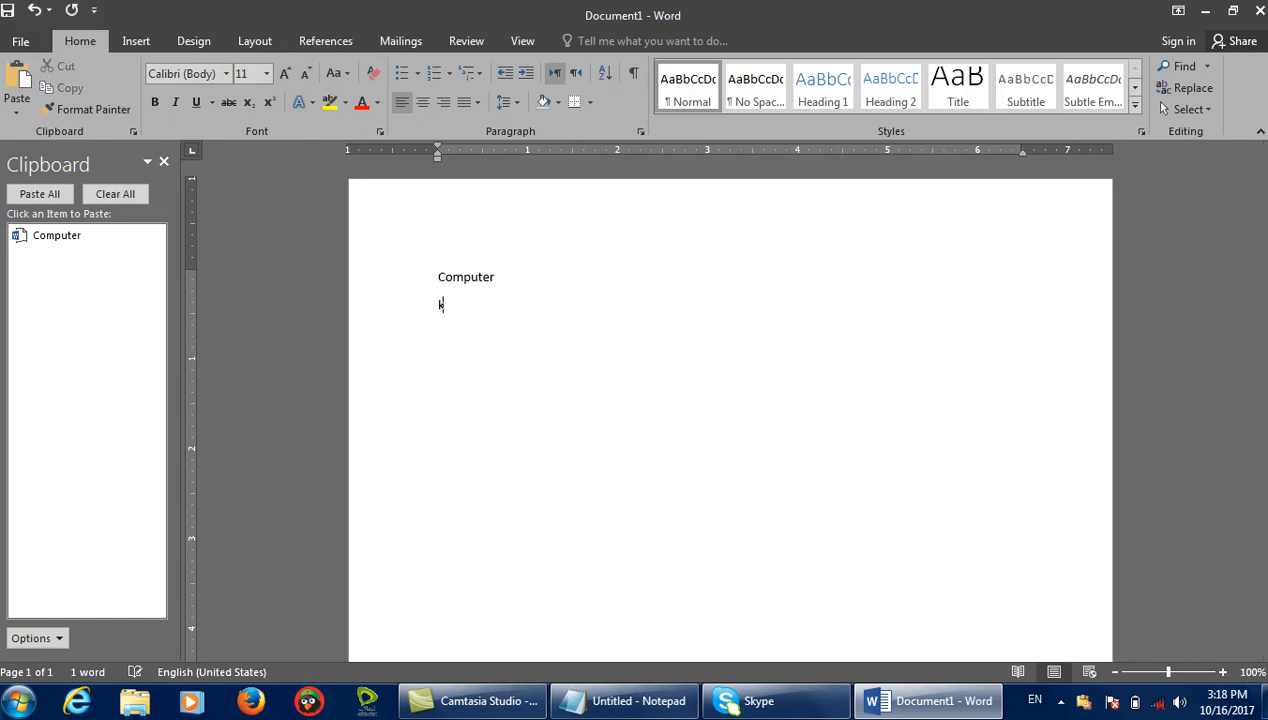
type("keyboard")
key("Return")
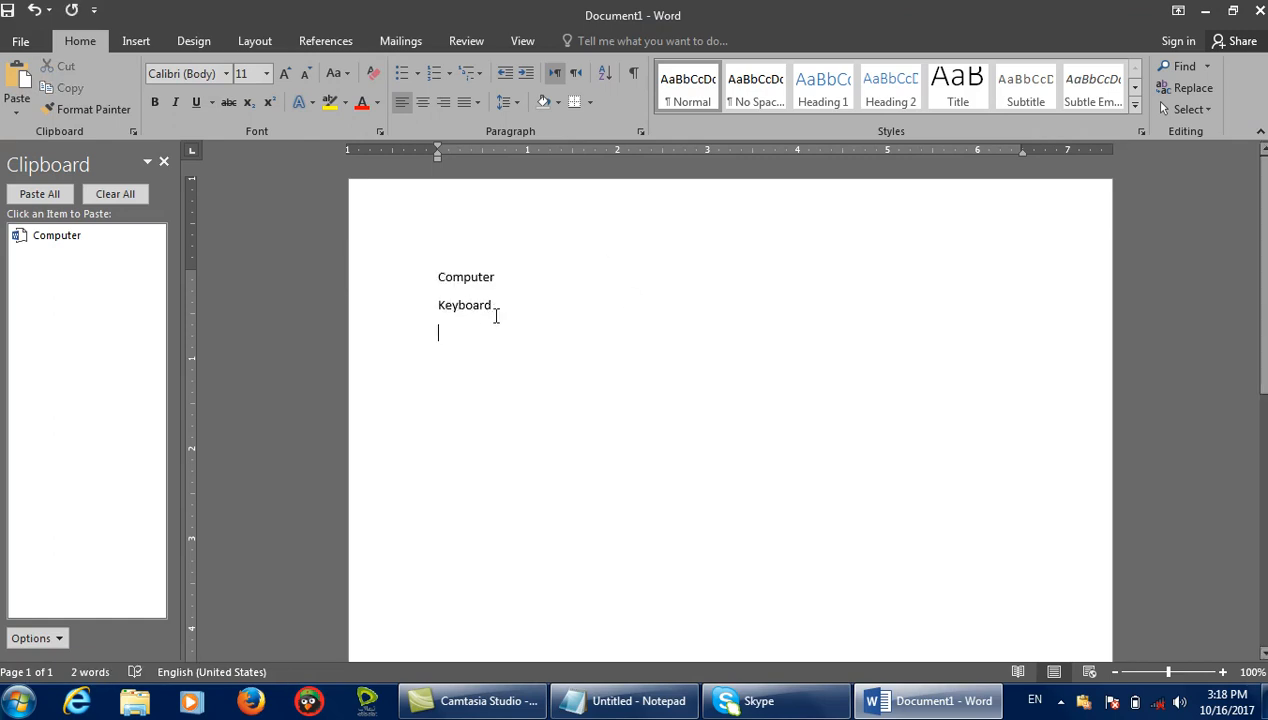
left_click(424, 311)
left_click(72, 88)
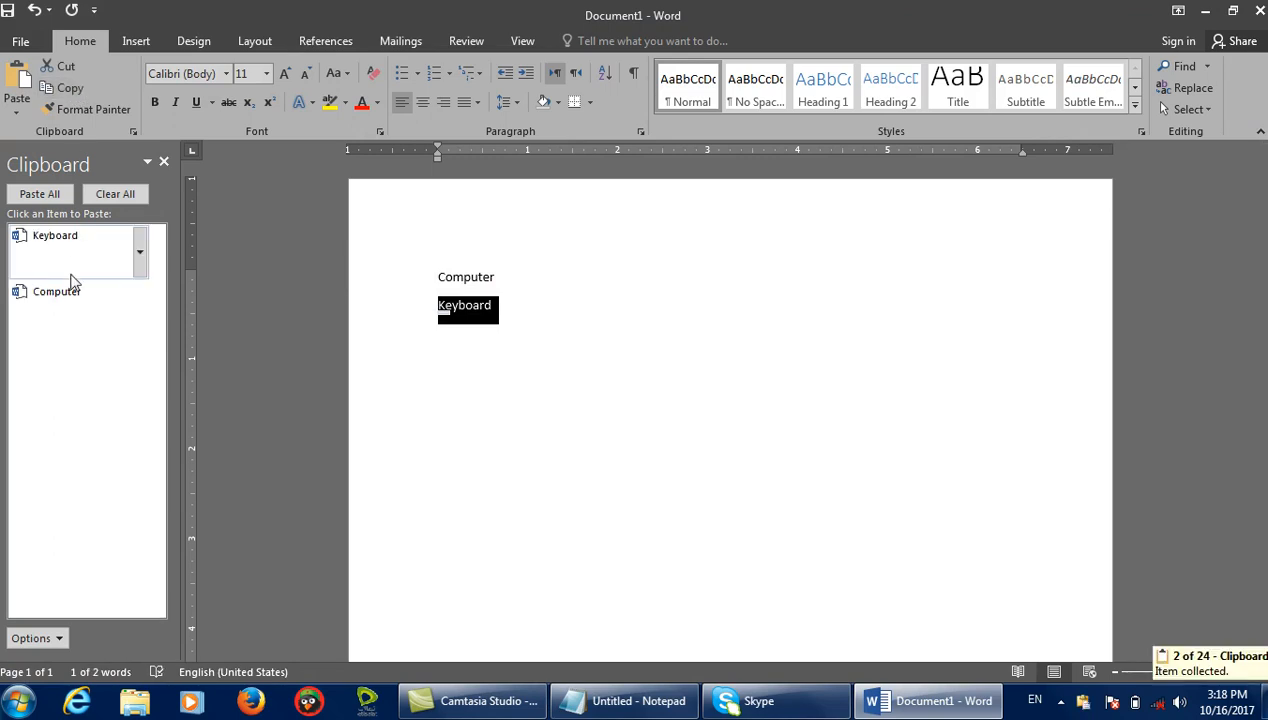
left_click(55, 236)
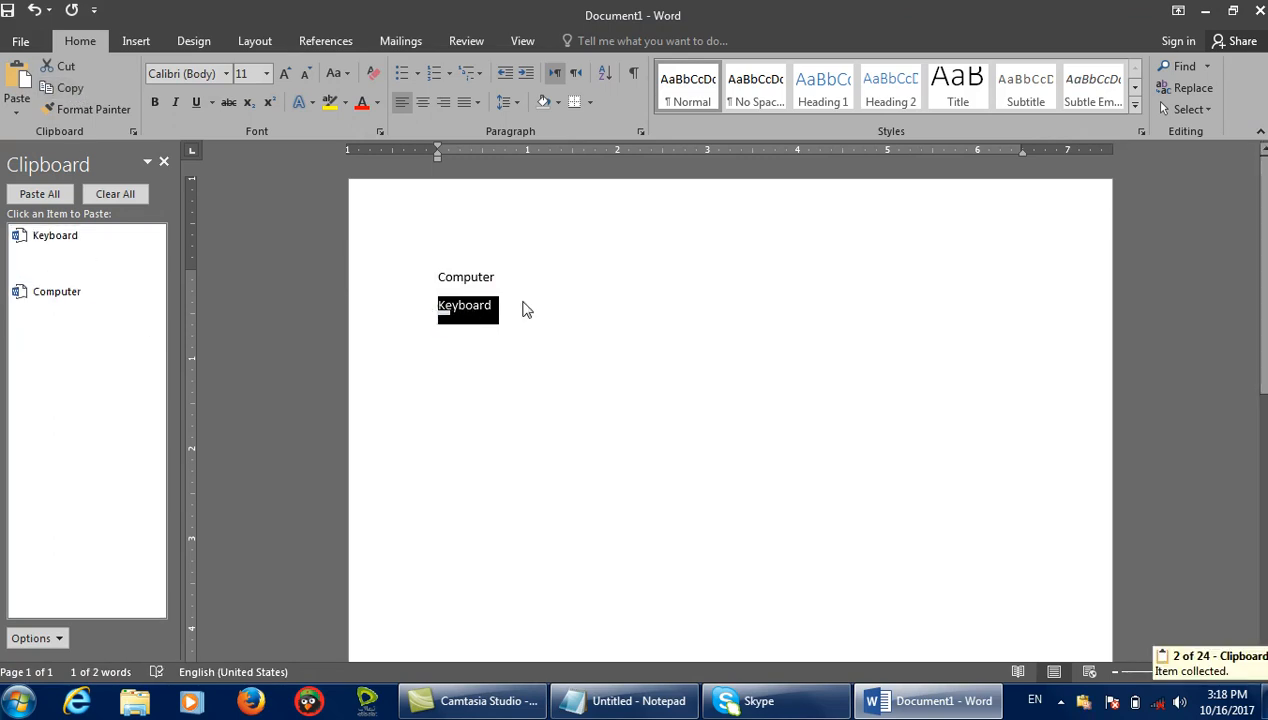
Add "Mouse" on a new line below Keyboard and copy it to the Office Clipboard.
type("Mouse")
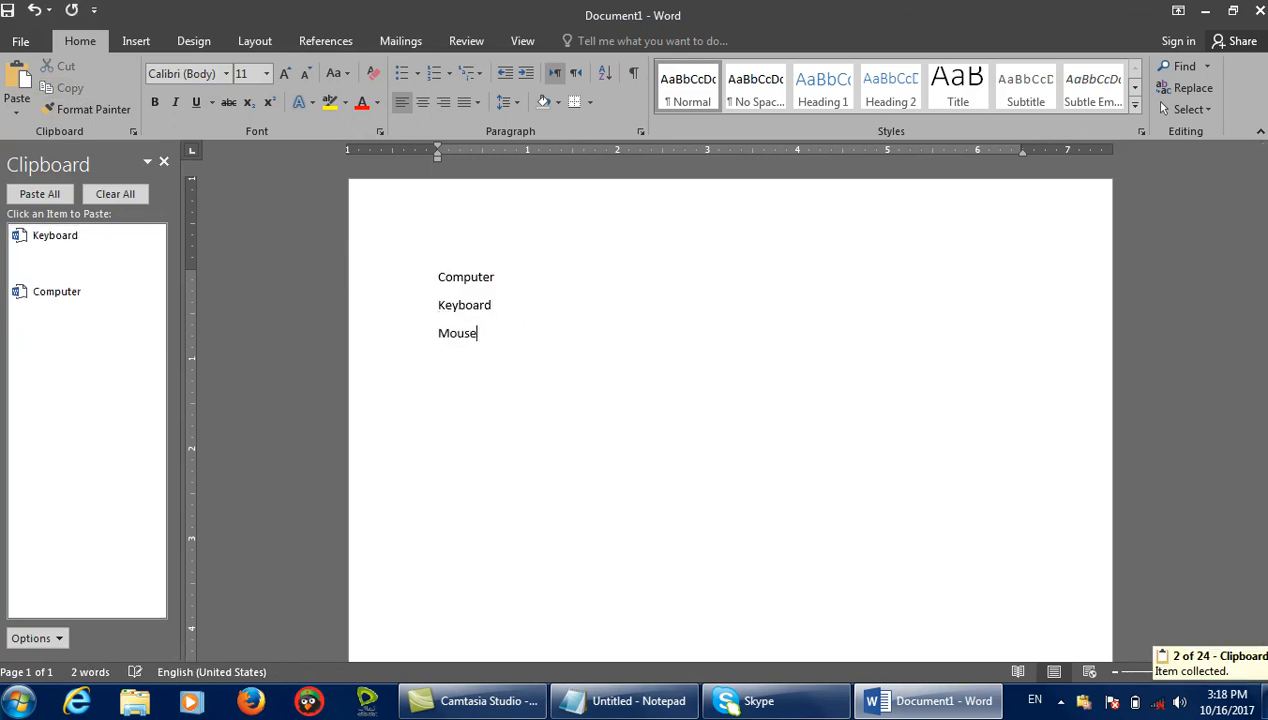
left_click_drag(549, 328, 249, 346)
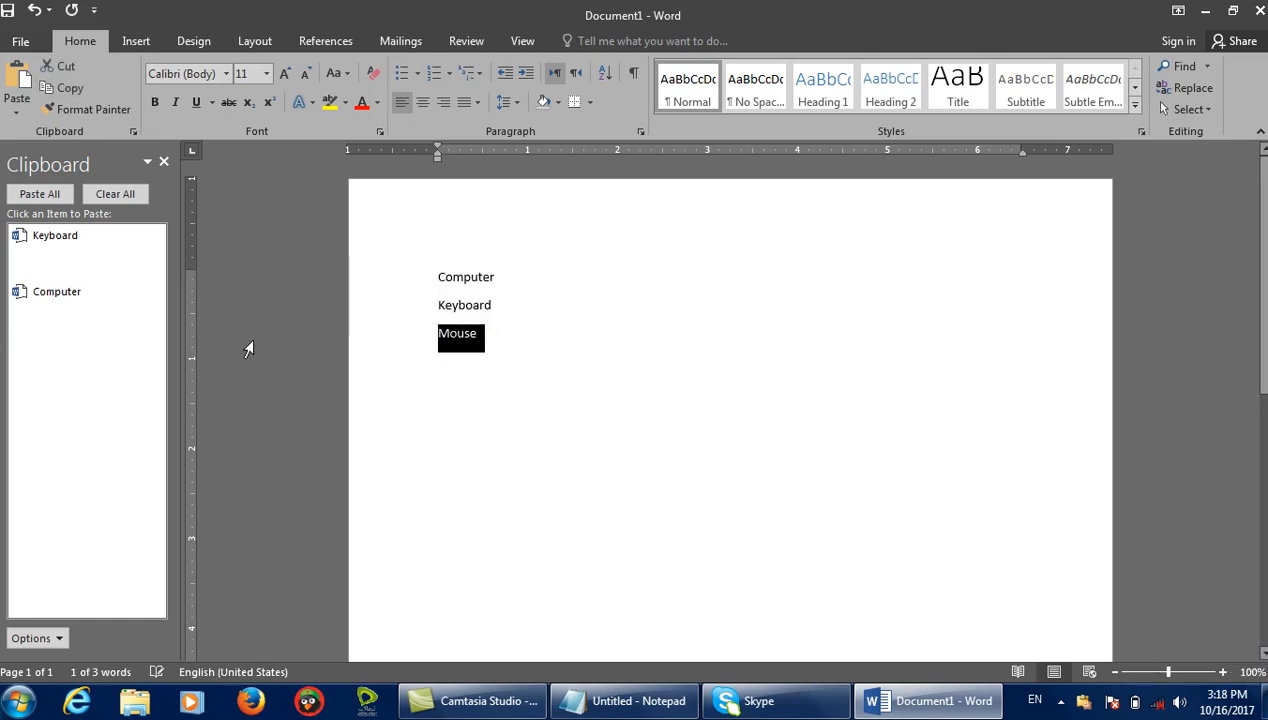
key("ctrl+c")
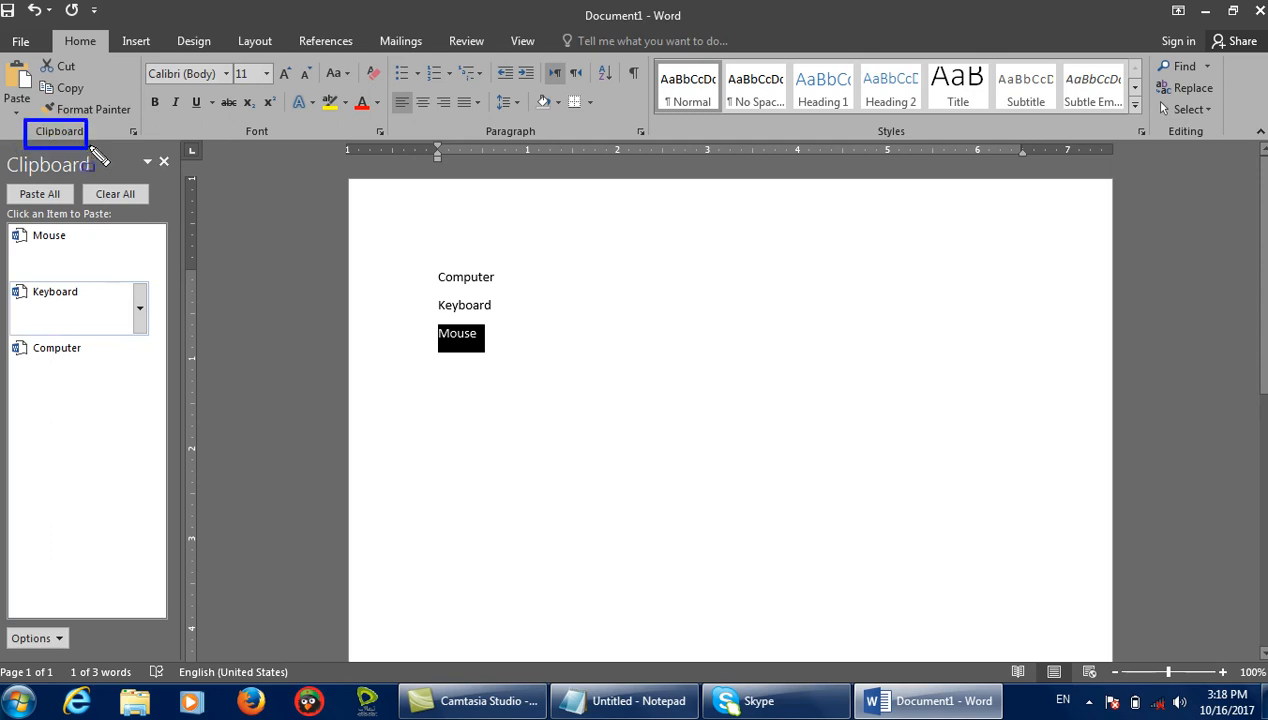
Outline the Clipboard group name and the list of collected items with blue rectangles, and clear the markings.
mouse_move(15, 221)
left_mouse_down()
mouse_move(136, 473)
mouse_move(157, 603)
left_mouse_up()
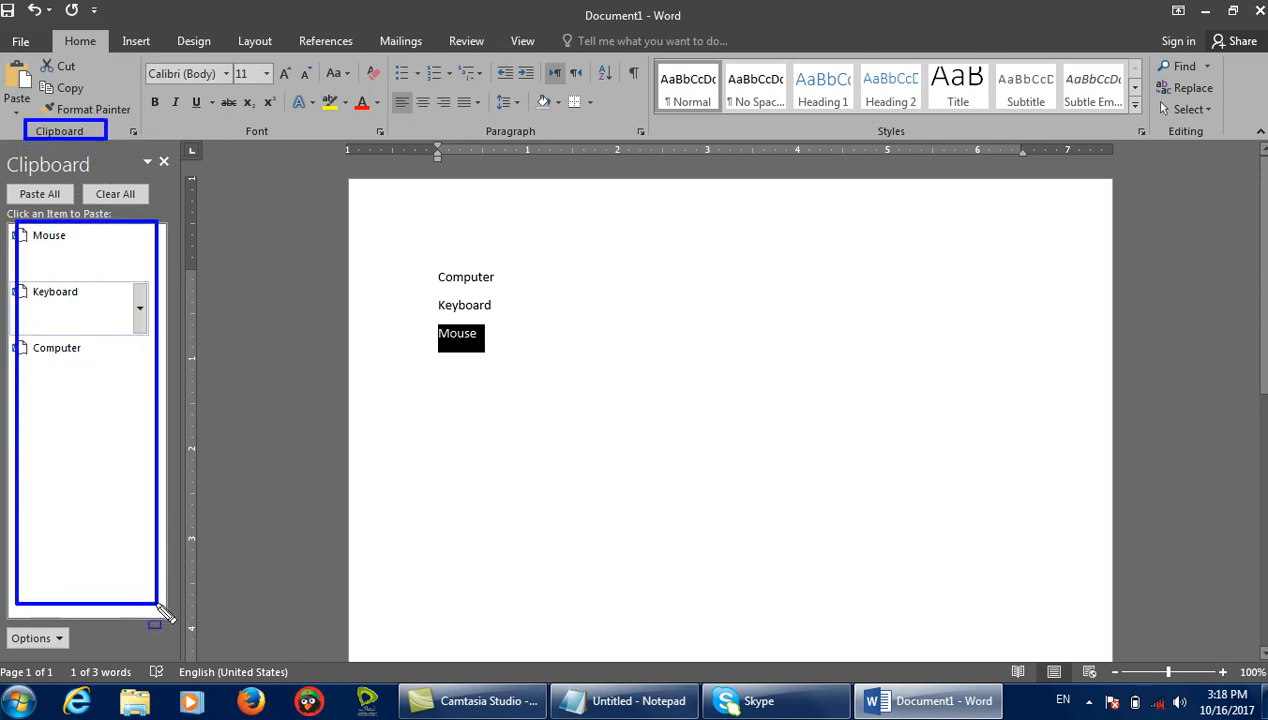
key("Escape")
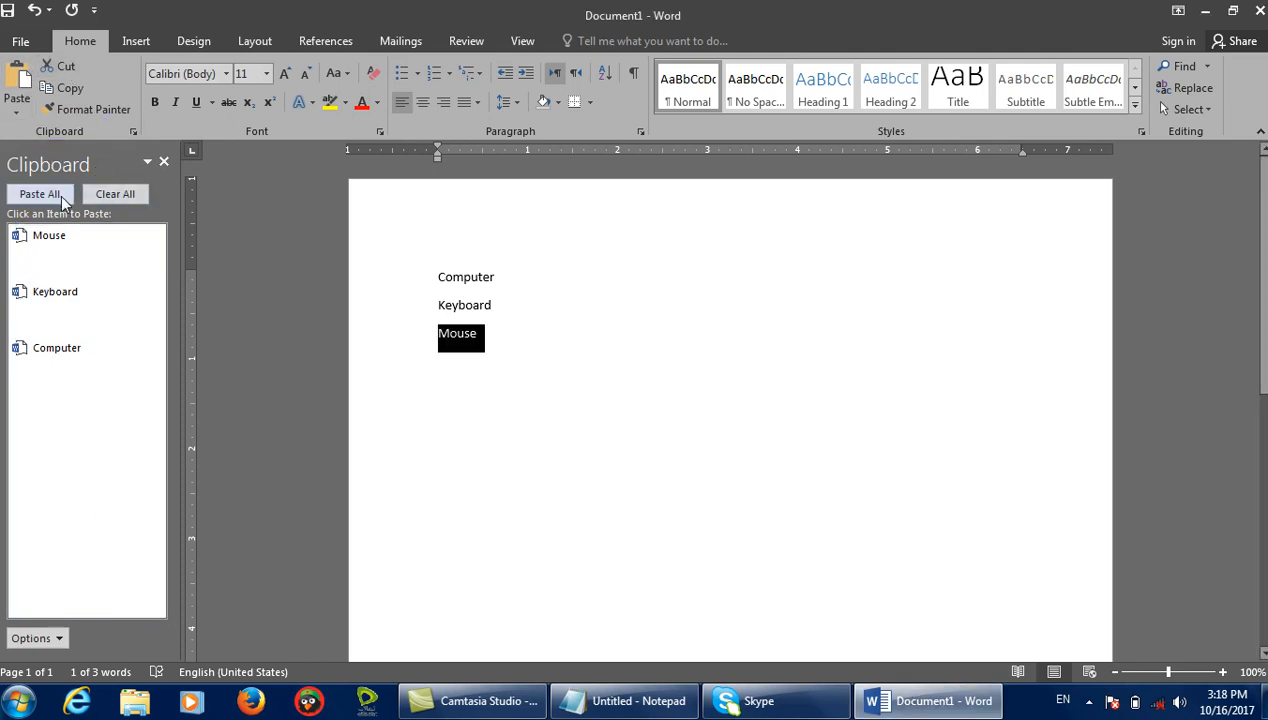
Close the Clipboard pane and delete the three words from the document.
left_click(164, 161)
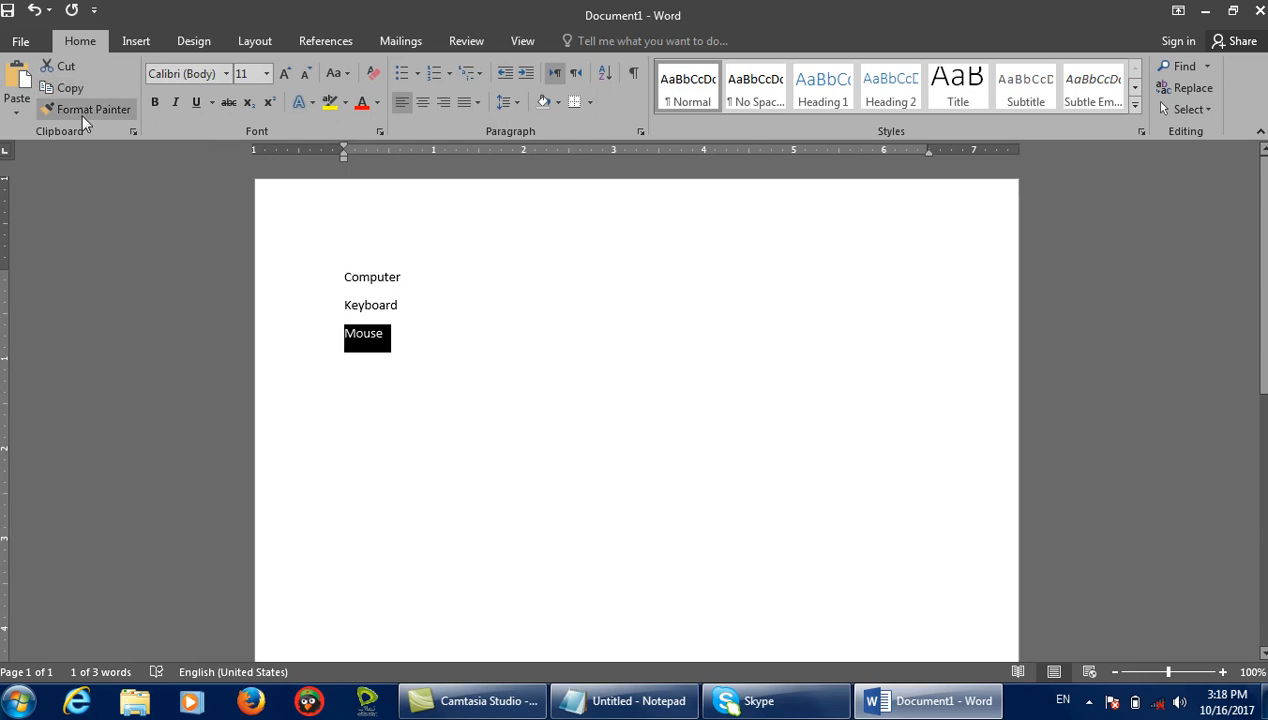
left_click_drag(433, 357, 311, 249)
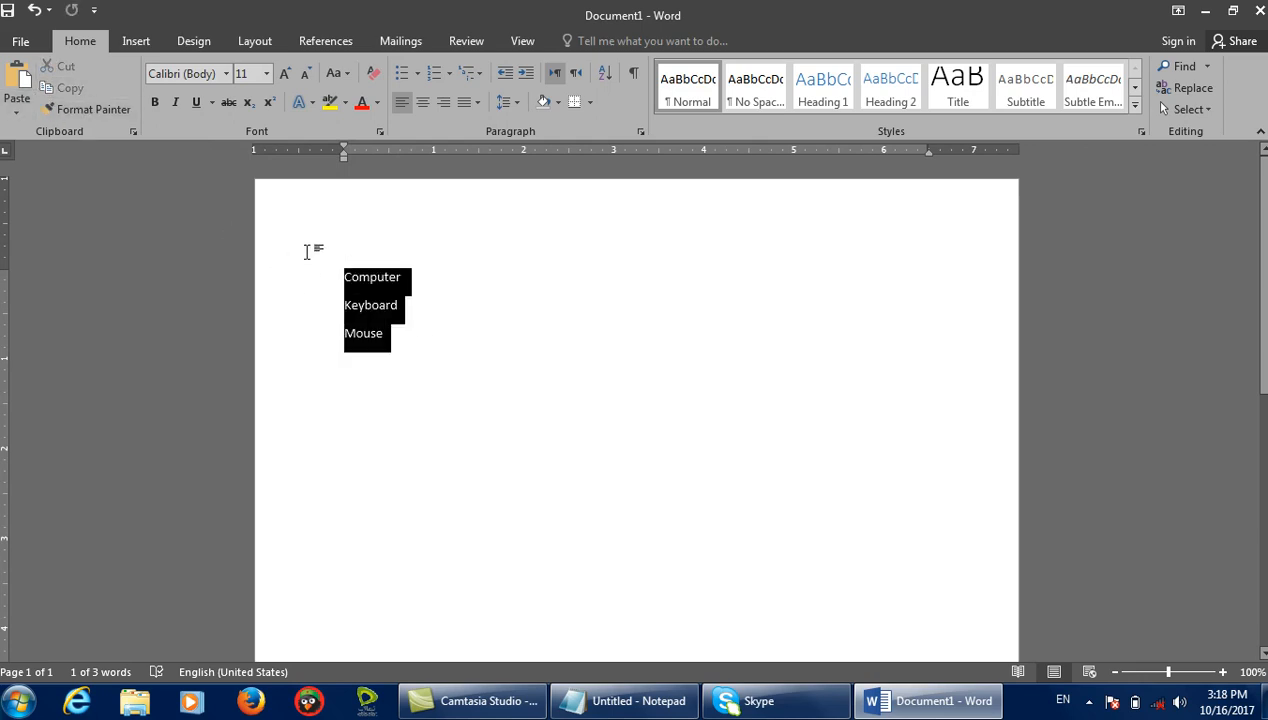
key("Delete")
Switch to Notepad and add the lines "1: Copy", "2: Paste" and "3: Cut" below the Clipboard items.
left_click(732, 698)
left_click(662, 692)
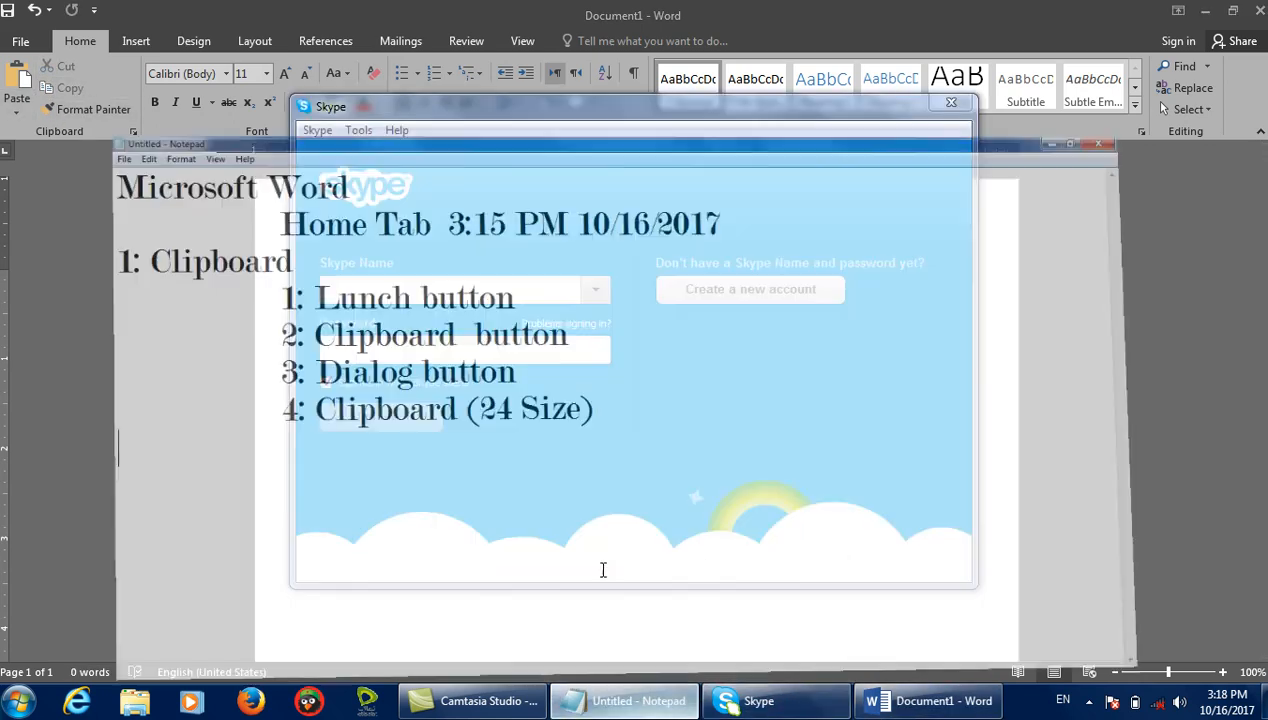
key("Return")
type("1: C")
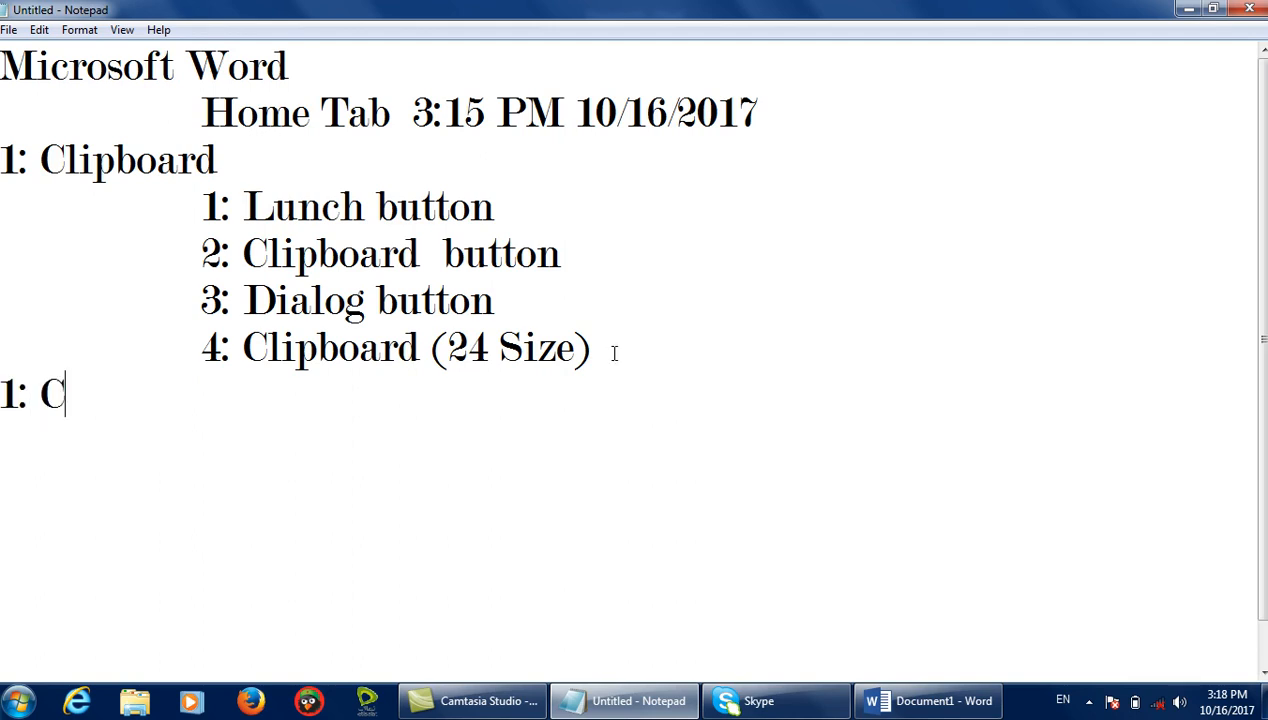
type("opy")
key("Return")
type("2: Paste")
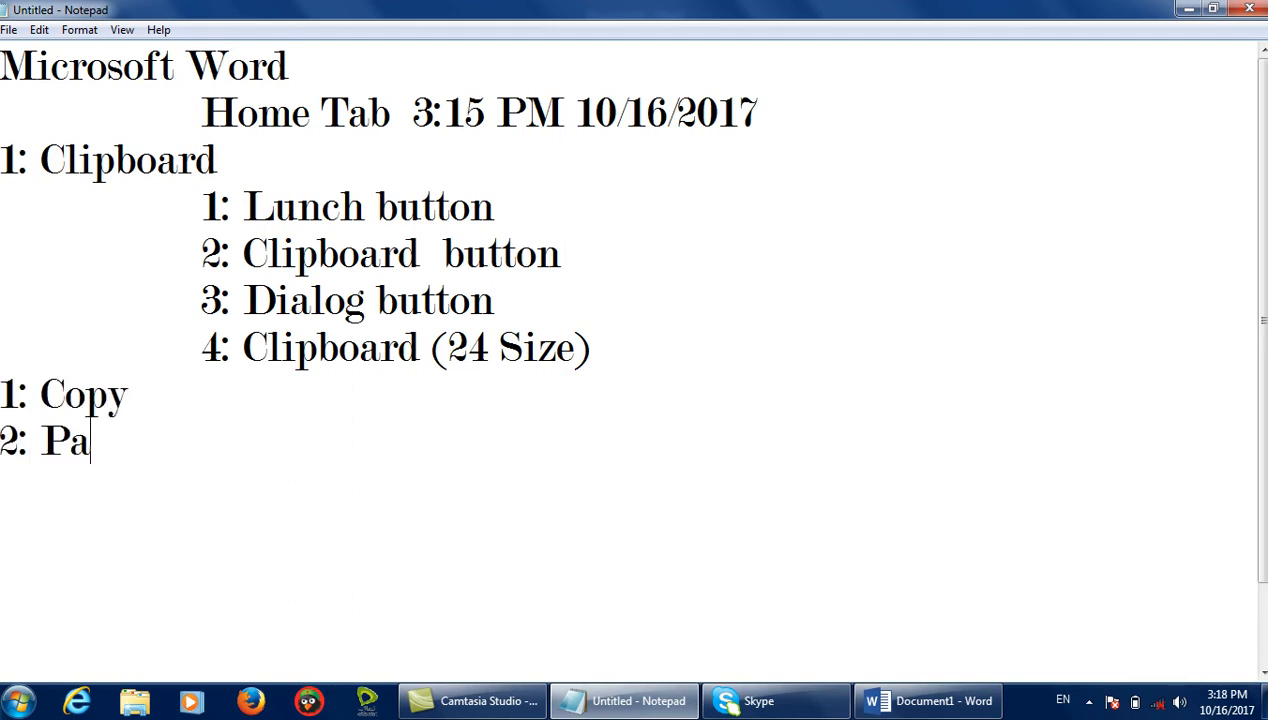
key("Return")
type("3: Cut")
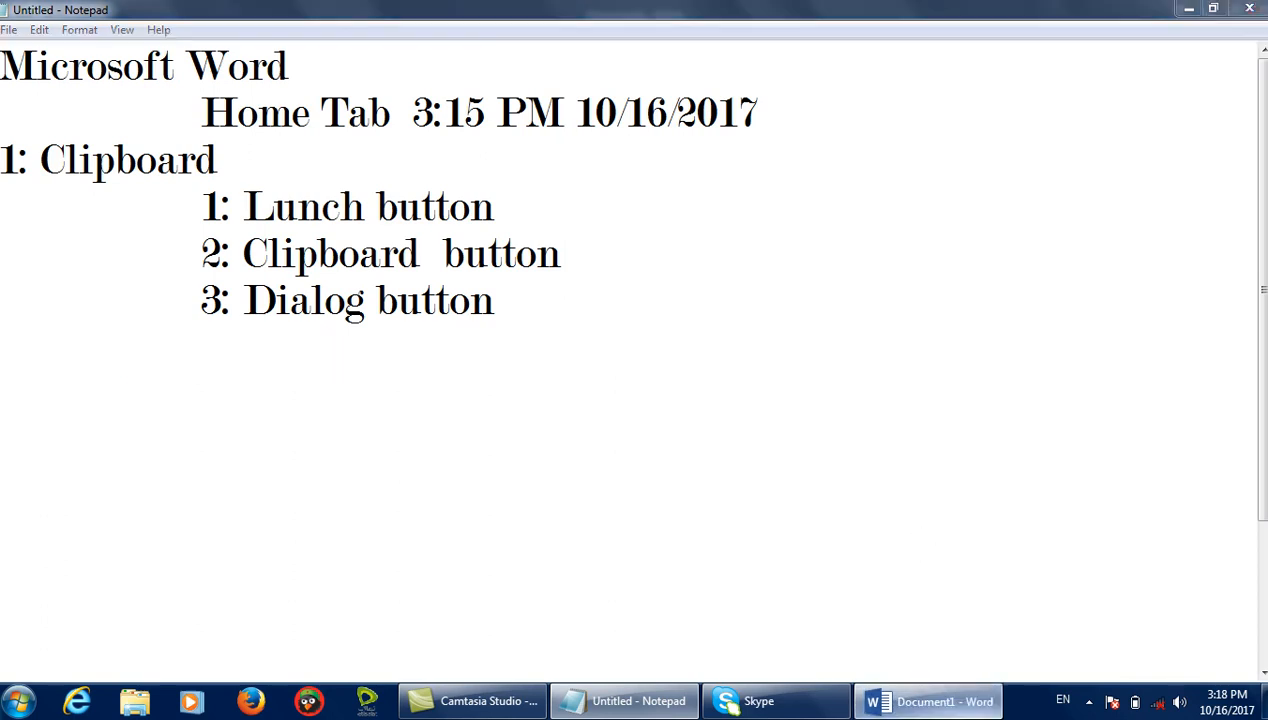
Switch to Word, generate one paragraph of sample text with the rand function, and insert a page break below it.
left_click(930, 701)
type("=rand()")
key("Return")
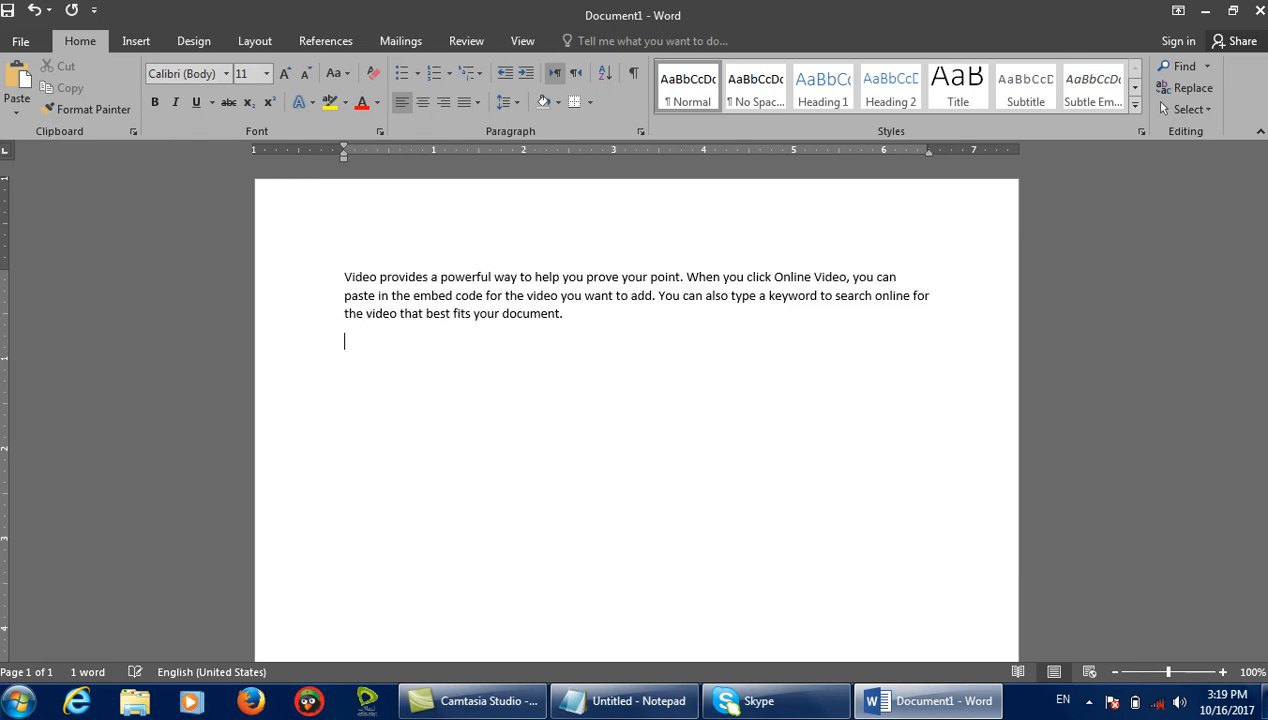
left_click(608, 363)
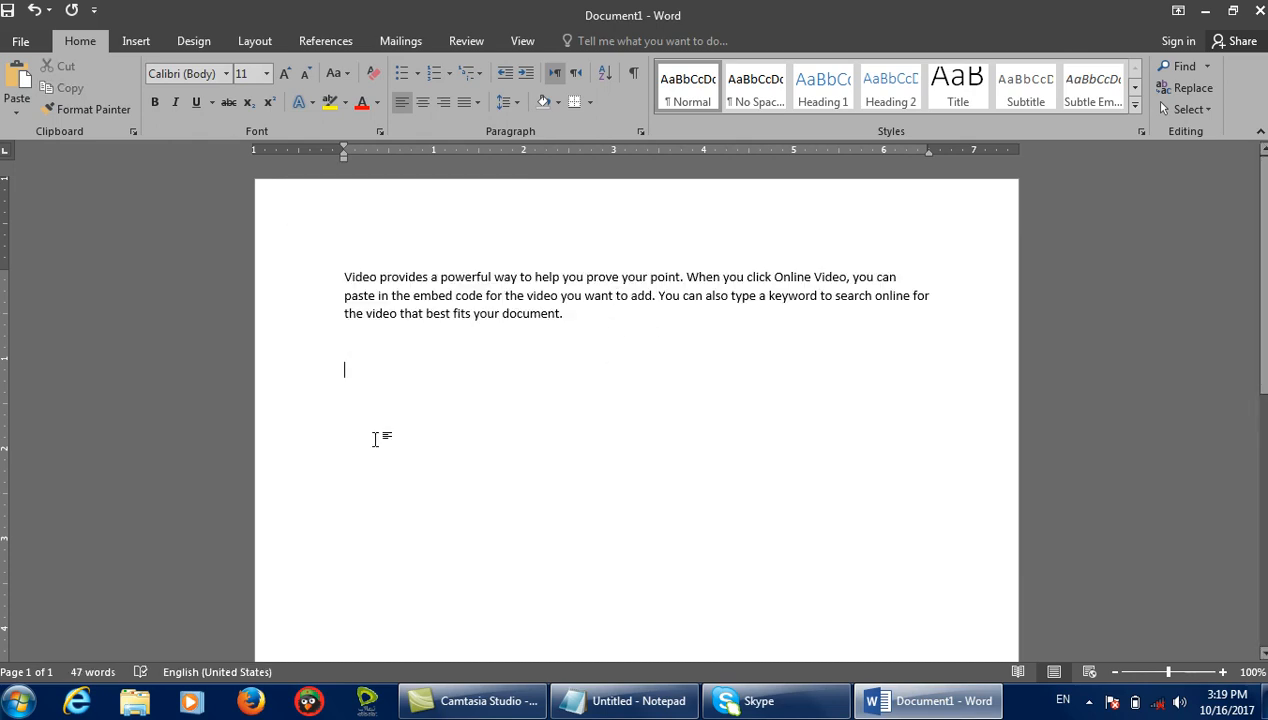
key("ctrl+Return")
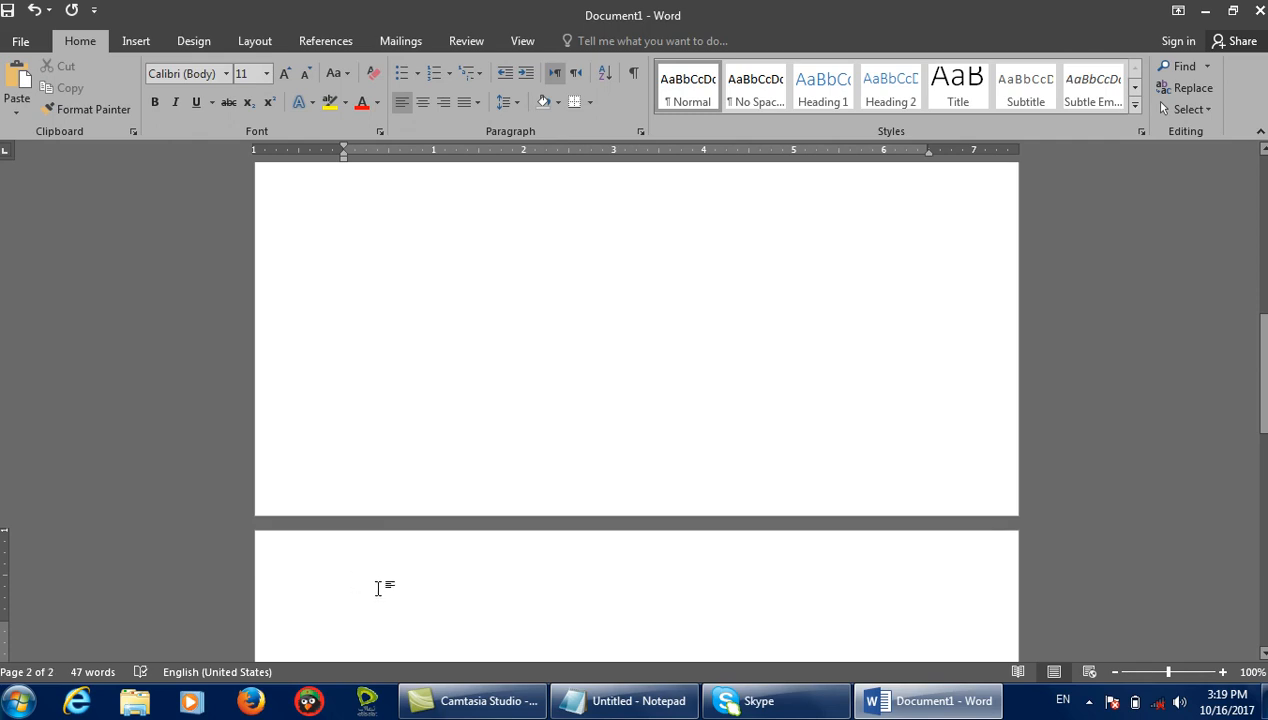
Copy the sample paragraph from the first page and paste it at the start of the second page.
scroll(557, 385, "up", 5)
left_click_drag(566, 314, 345, 277)
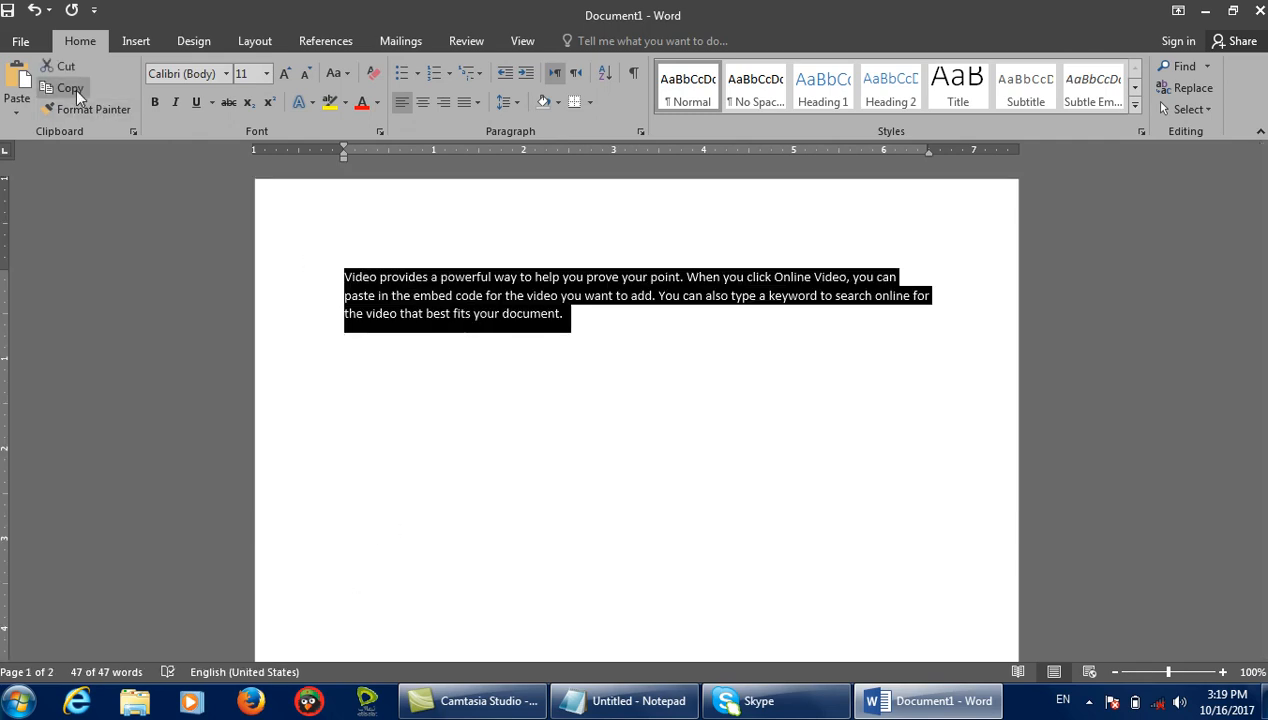
left_click(75, 89)
scroll(462, 392, "down", 5)
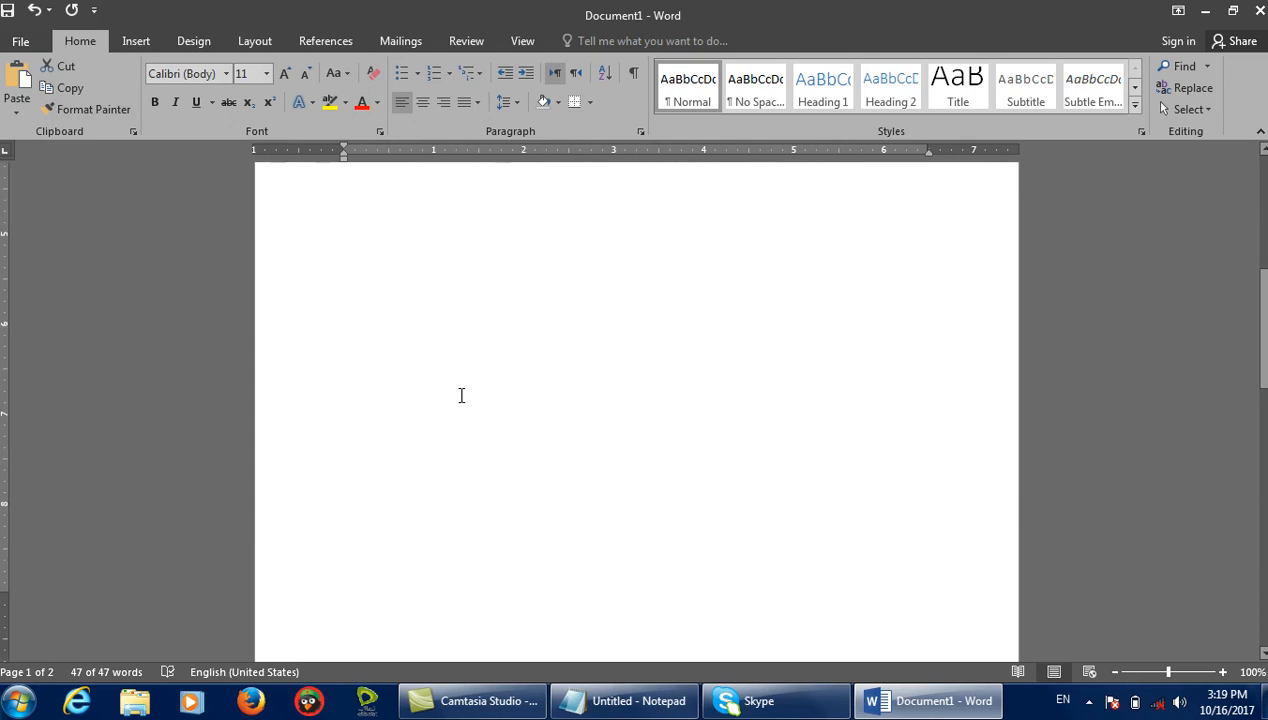
scroll(470, 374, "down", 2)
scroll(467, 467, "up", 1)
left_click(340, 305)
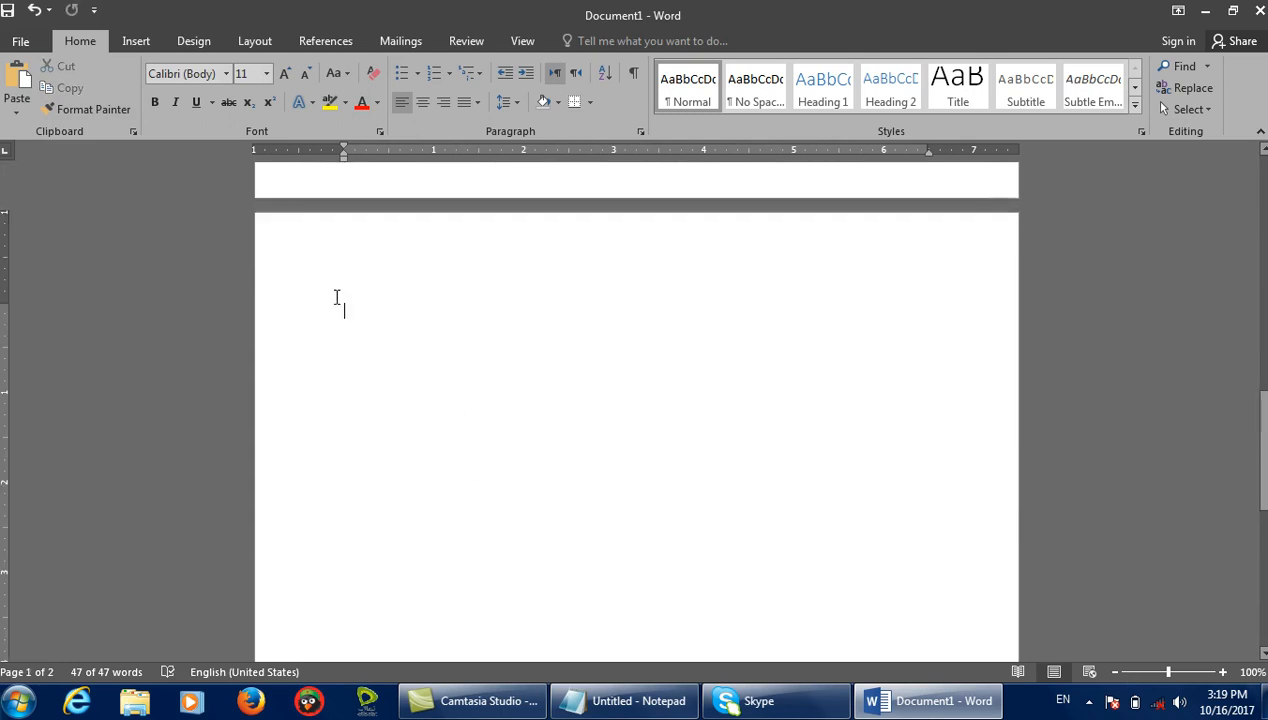
left_click(22, 78)
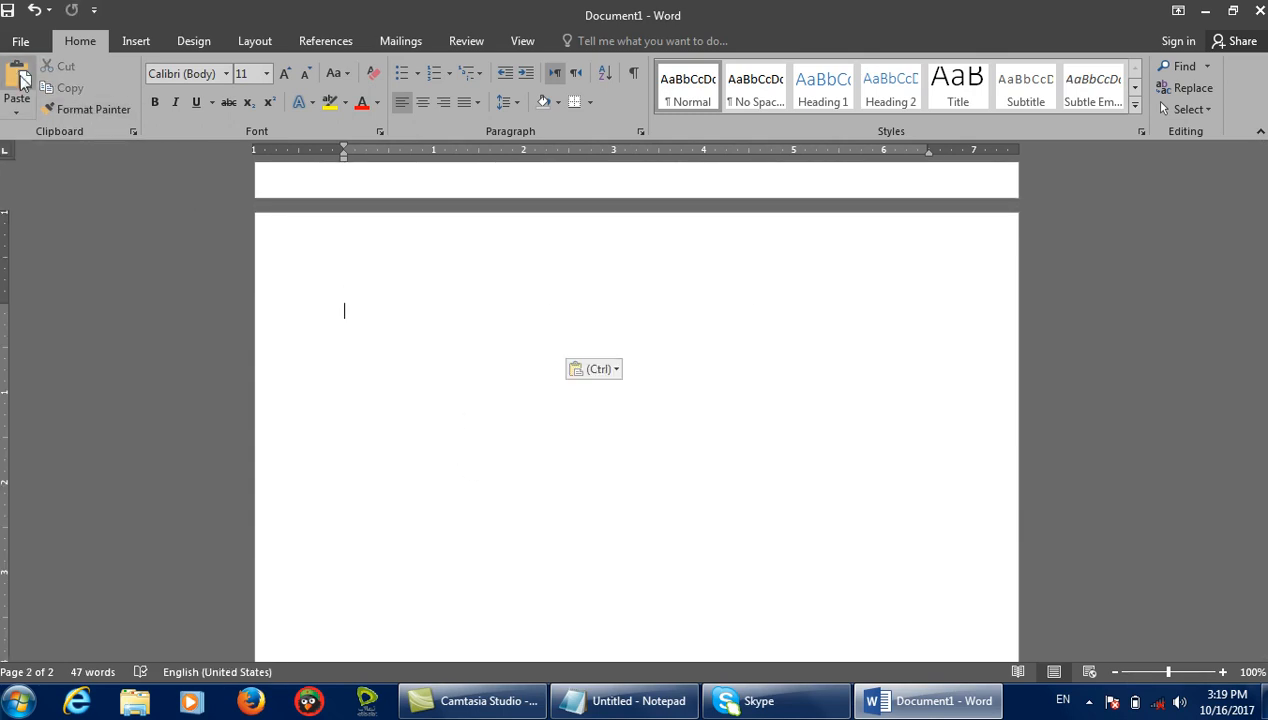
scroll(621, 307, "down", 1)
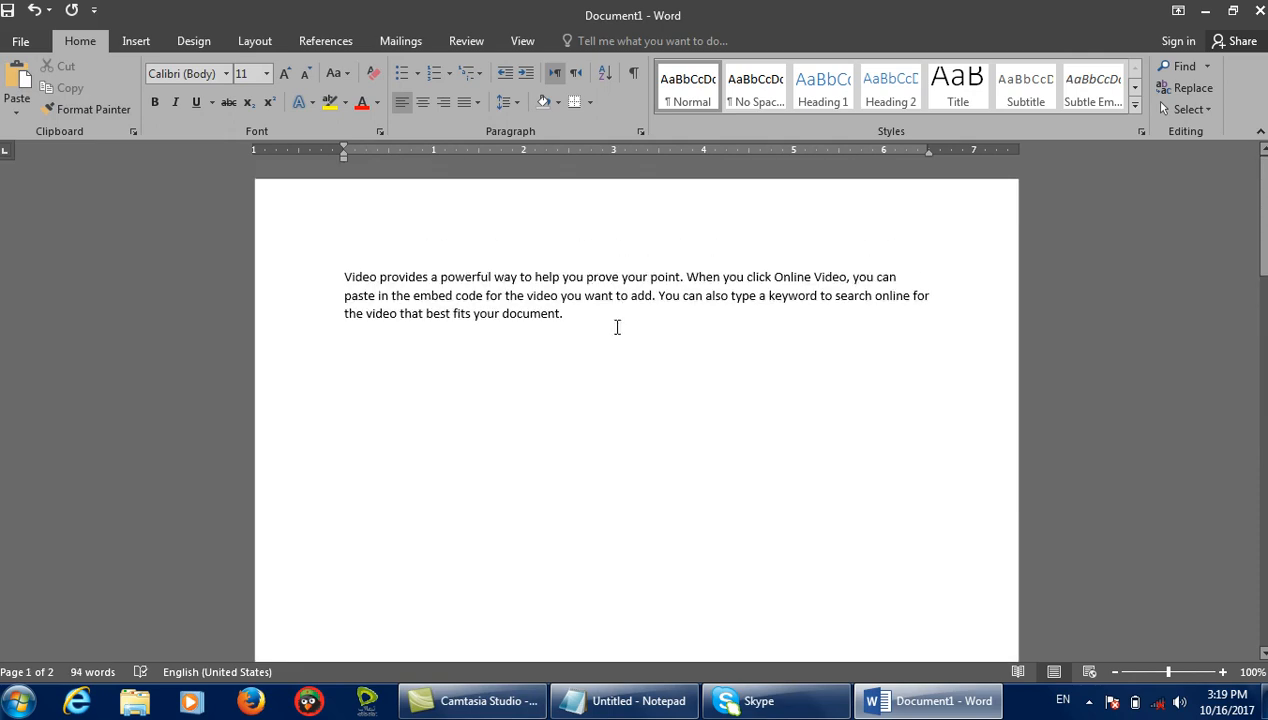
Switch to Notepad and add "(Control + c)" after Copy and "(Control + v)" after Paste.
left_click(630, 701)
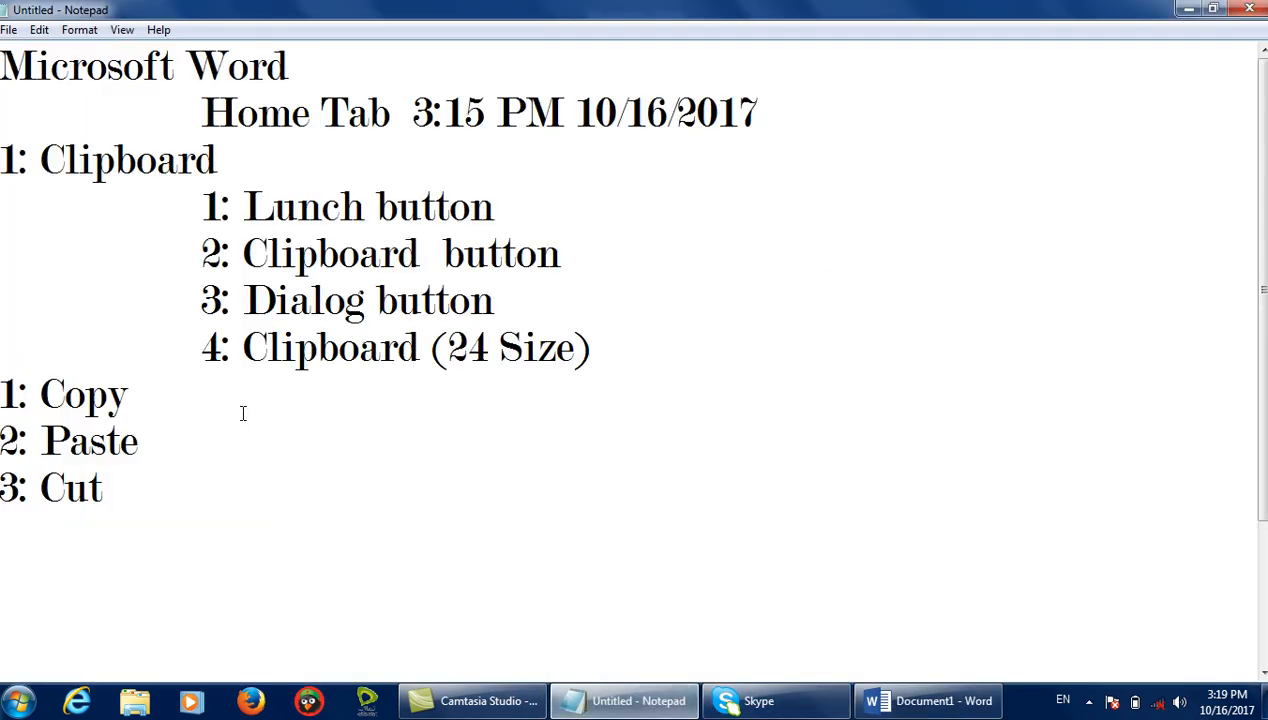
type("(Contr")
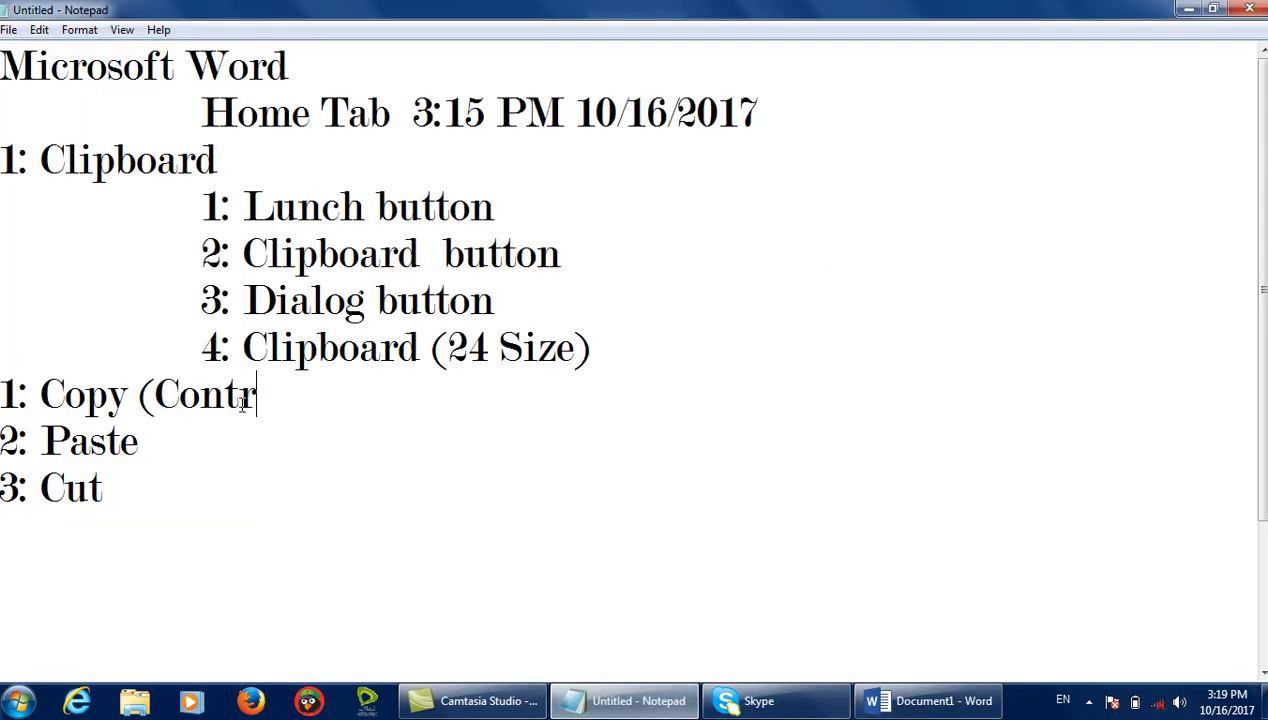
type("ol + _")
key("BackSpace")
key("BackSpace")
type("c)  (")
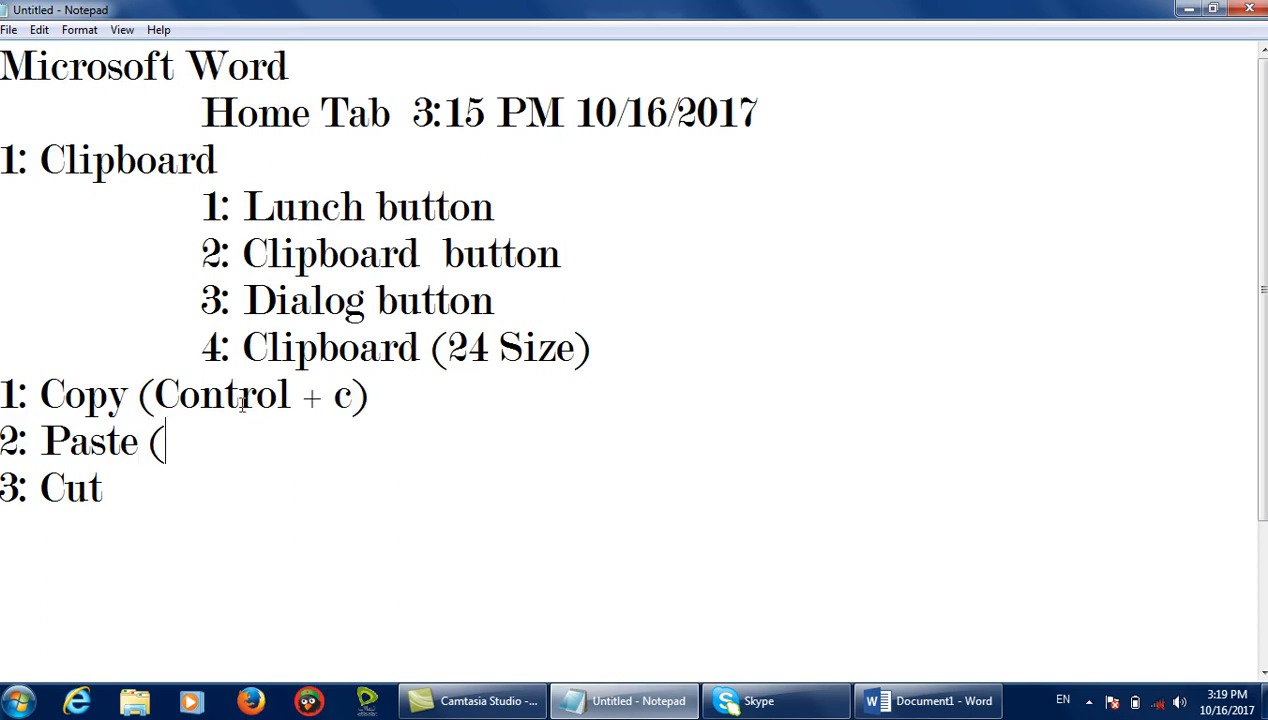
type("Control + ")
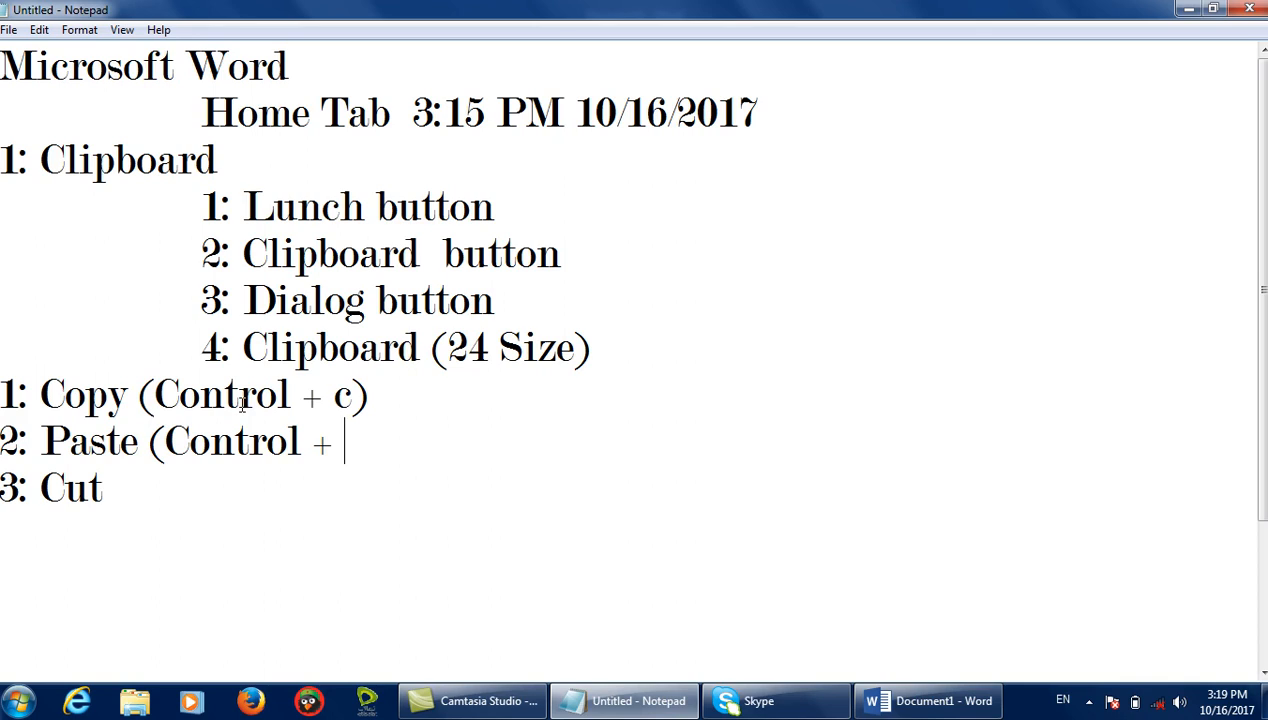
type("v)")
Return to Word, close the current document without saving, and create a new blank document.
left_click(1188, 9)
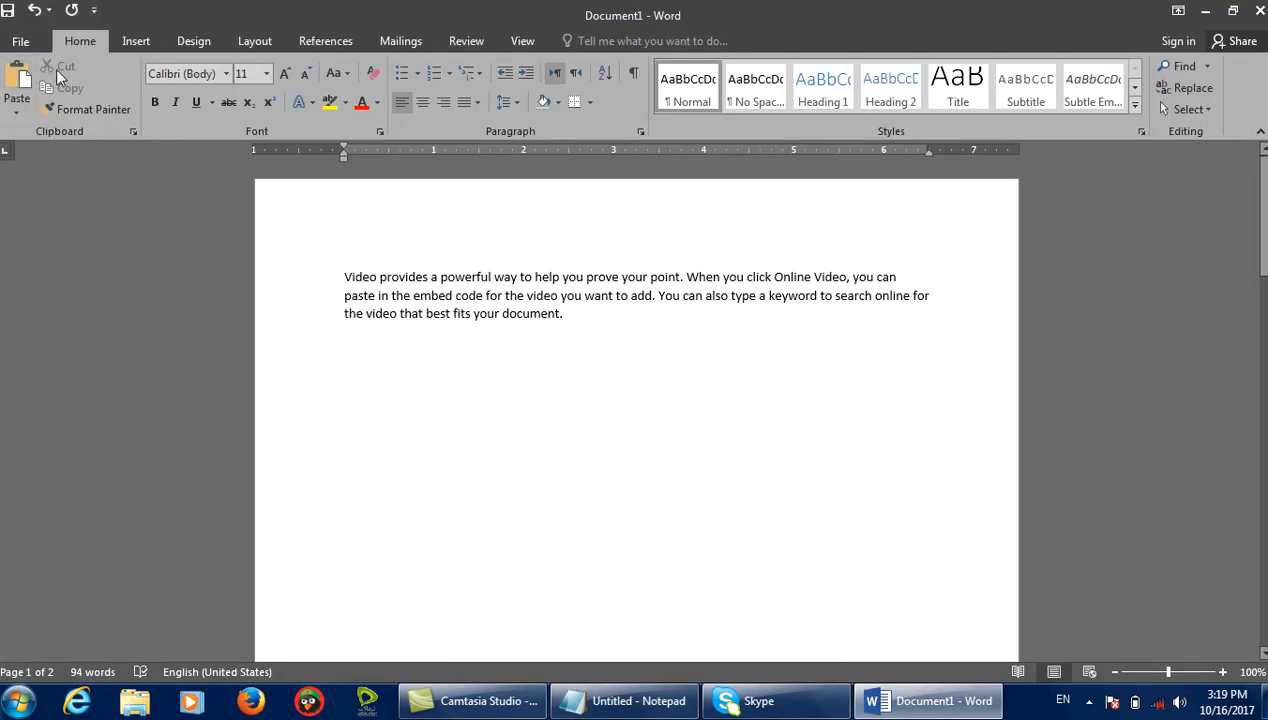
key("ctrl+w")
key("n")
key("ctrl+n")
Generate one paragraph of sample text with =rand(1) and insert a page break below it.
type("=rand(1)")
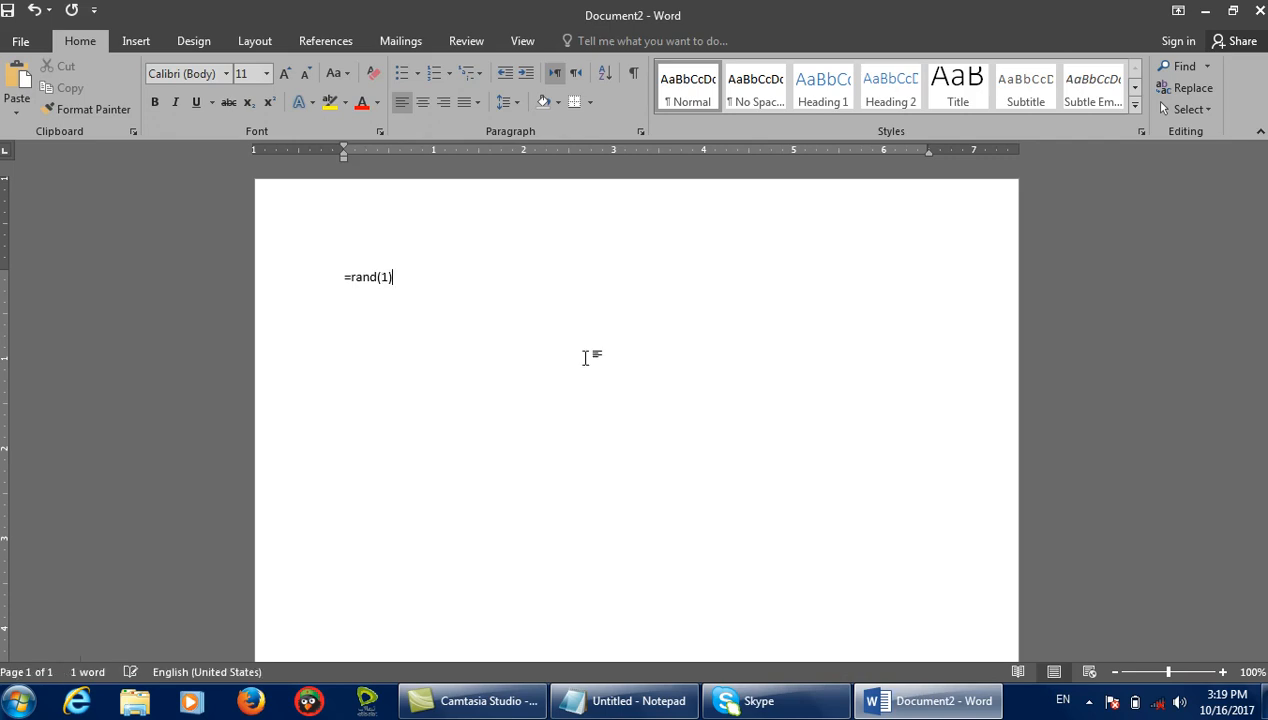
key("Return")
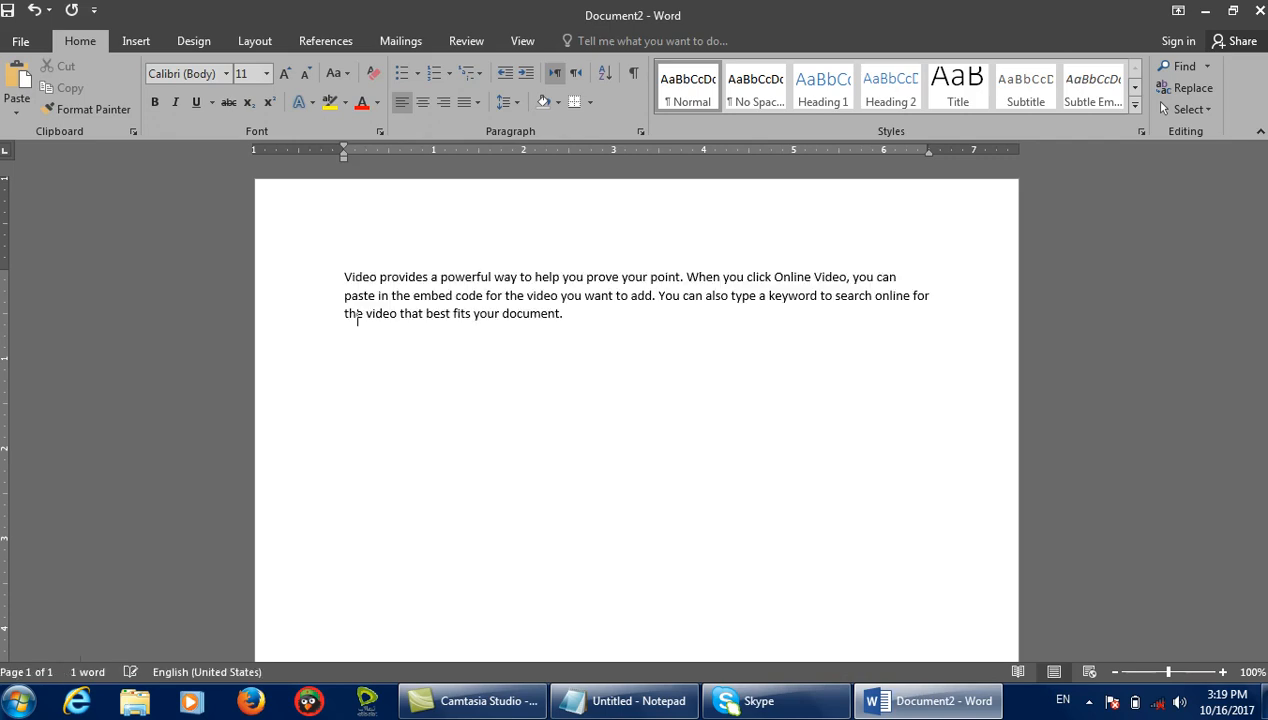
left_click(586, 358)
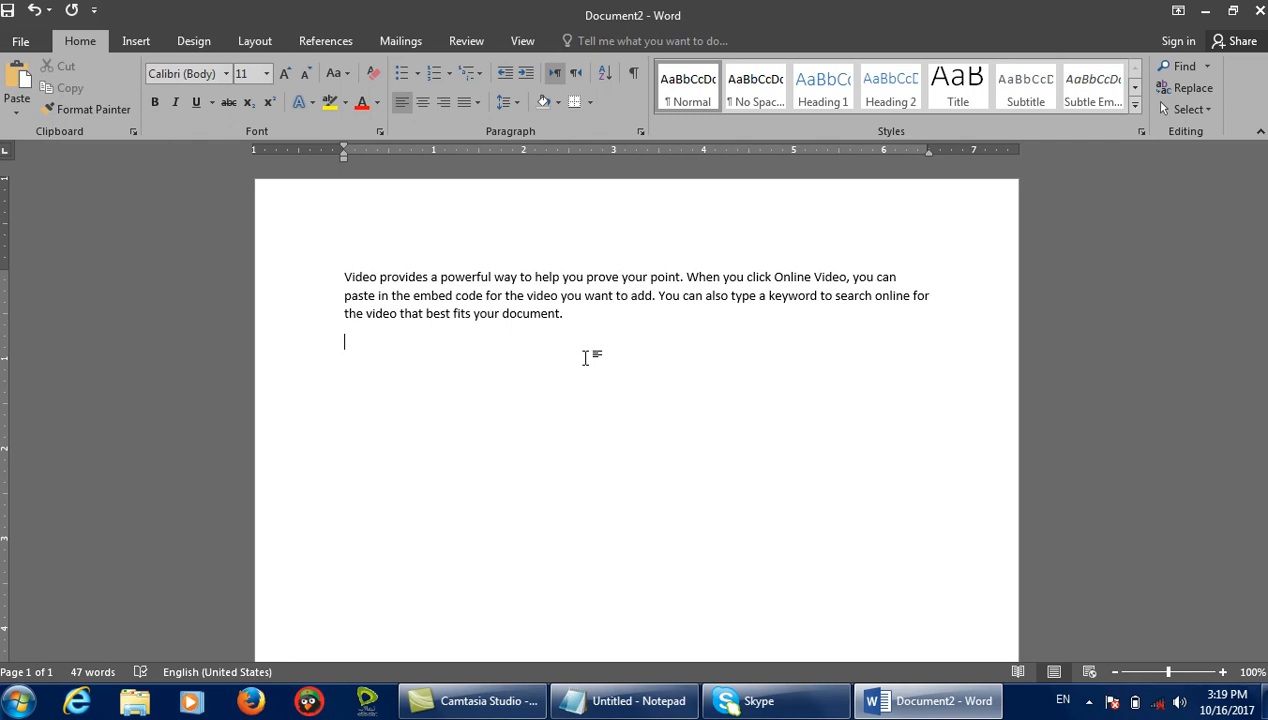
key("ctrl+Return")
Cut the sample paragraph from the first page and paste it at the start of the second page.
scroll(640, 402, "up", 10)
left_click_drag(609, 320, 346, 269)
scroll(538, 520, "down", 10)
left_click(530, 579)
scroll(534, 565, "up", 10)
left_click_drag(564, 314, 344, 272)
key("ctrl+x")
scroll(520, 412, "down", 10)
left_click(343, 306)
left_click(17, 97)
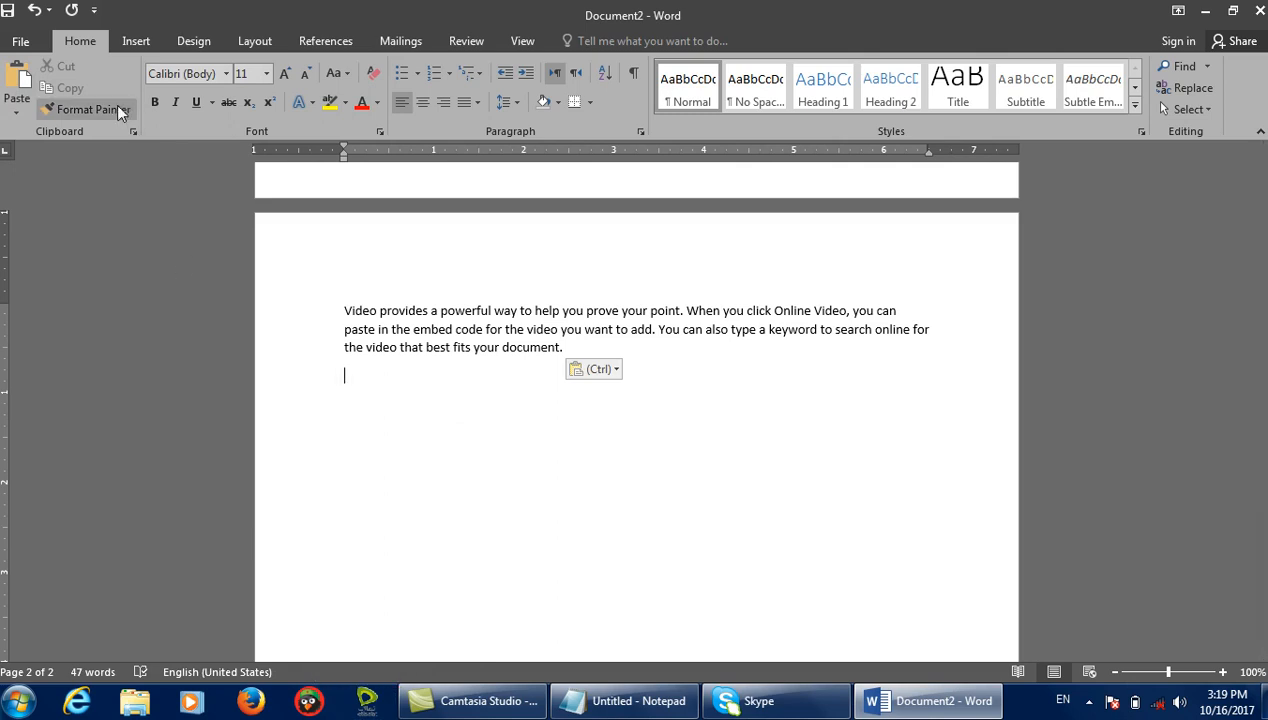
Switch to Notepad and add "(Control + x)" after Cut.
left_click(625, 700)
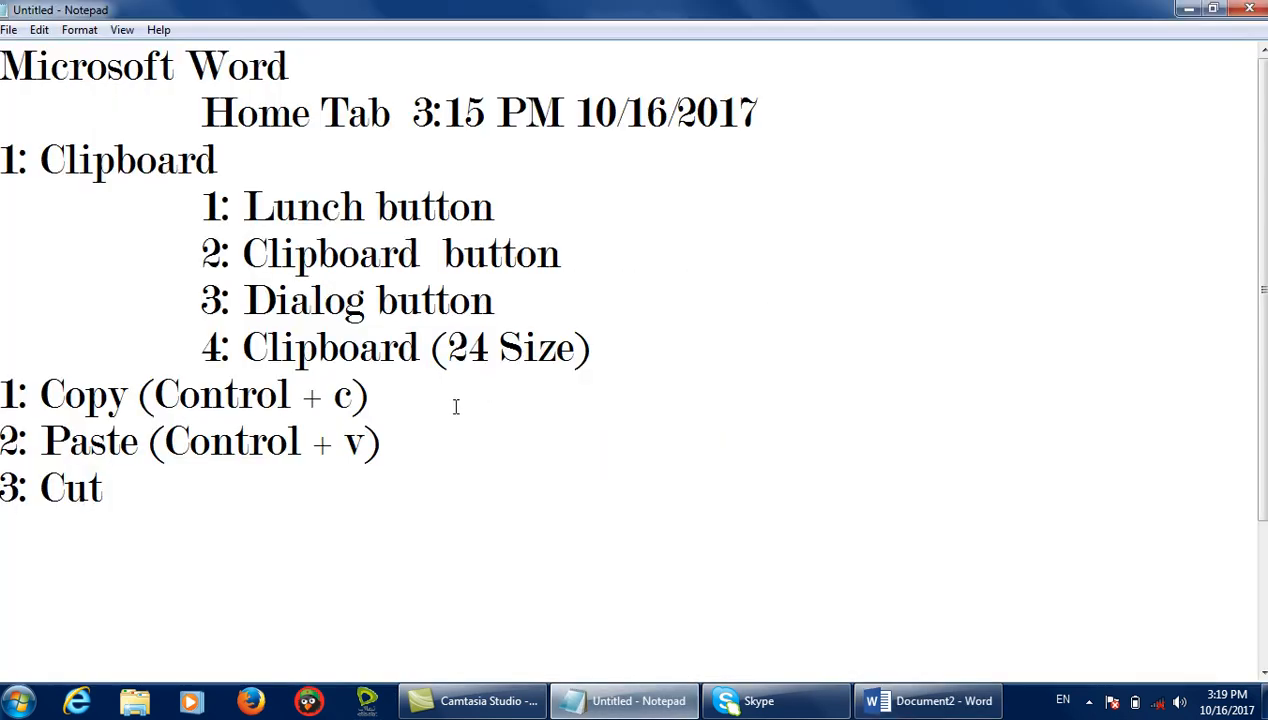
type("(Con")
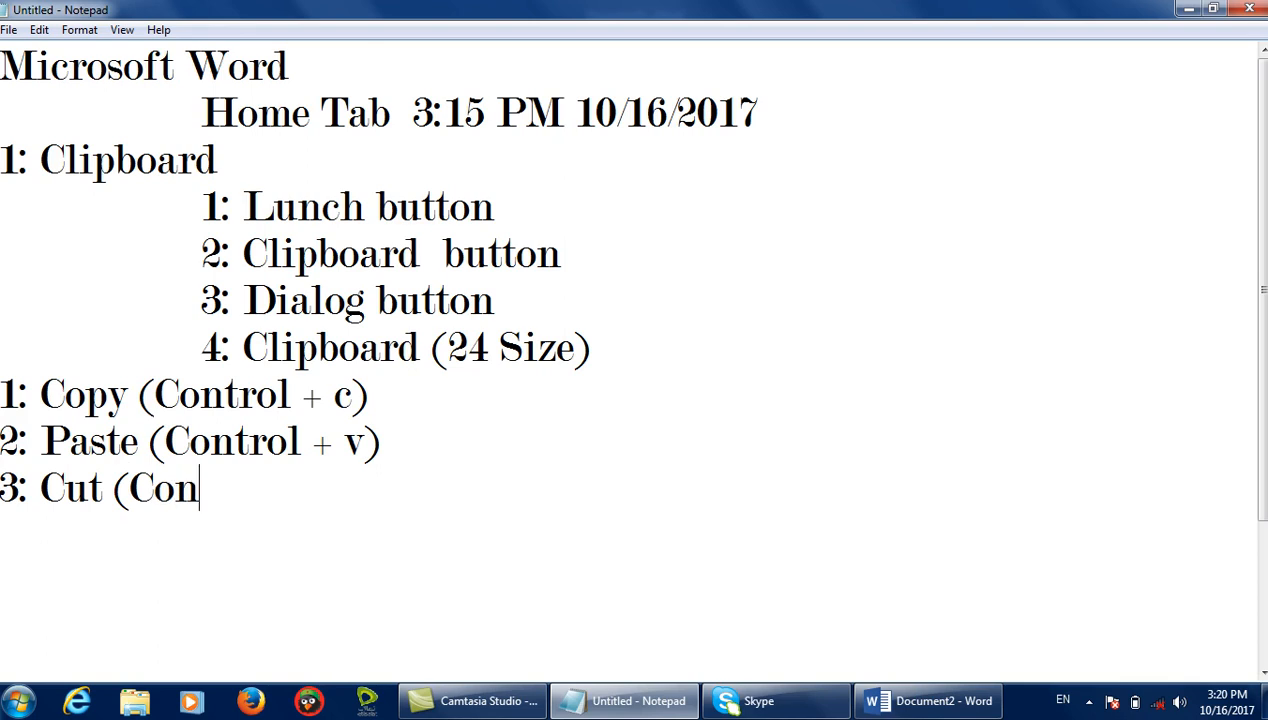
type("trol + X")
key("BackSpace")
type("x)")
Add the line "4: Format Painter" below the Cut line.
key("Return")
type("4: Format PAin")
key("BackSpace")
key("BackSpace")
type("a")
key("BackSpace")
key("BackSpace")
type("ainter")
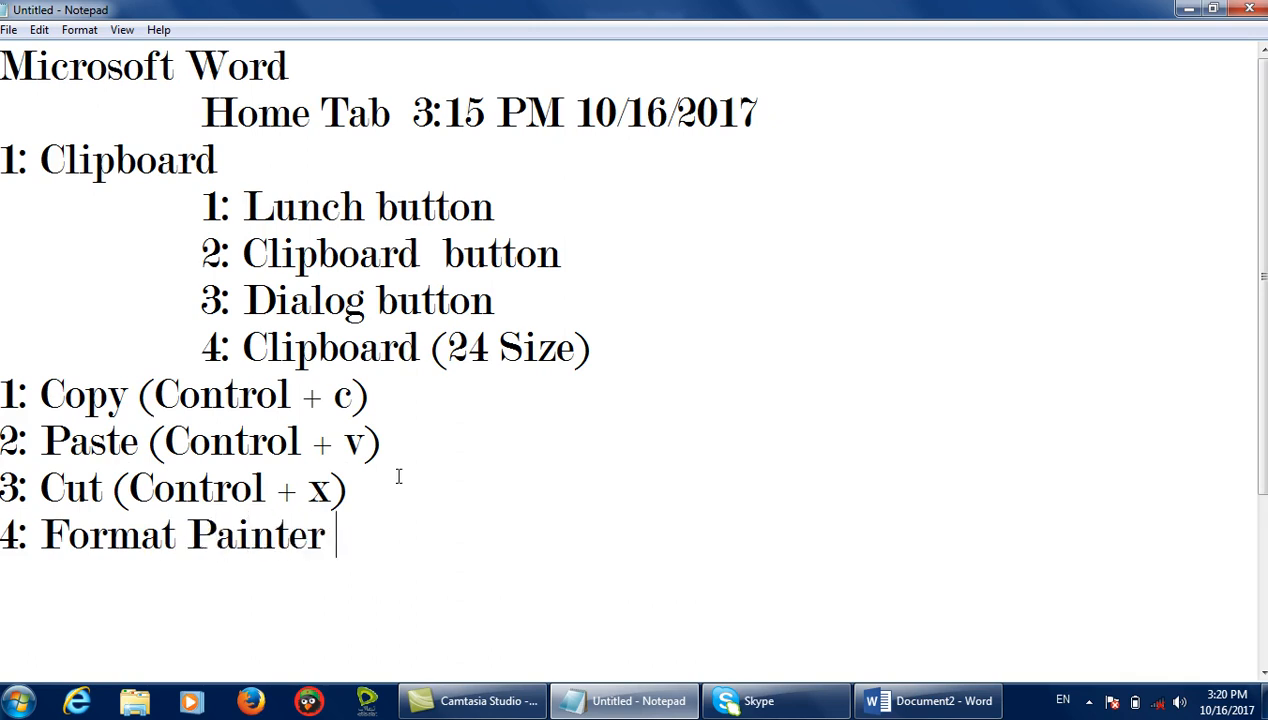
Return to Word, start a new blank document in place of the current one, and generate sample text with =rand().
left_click(1188, 9)
key("ctrl+n")
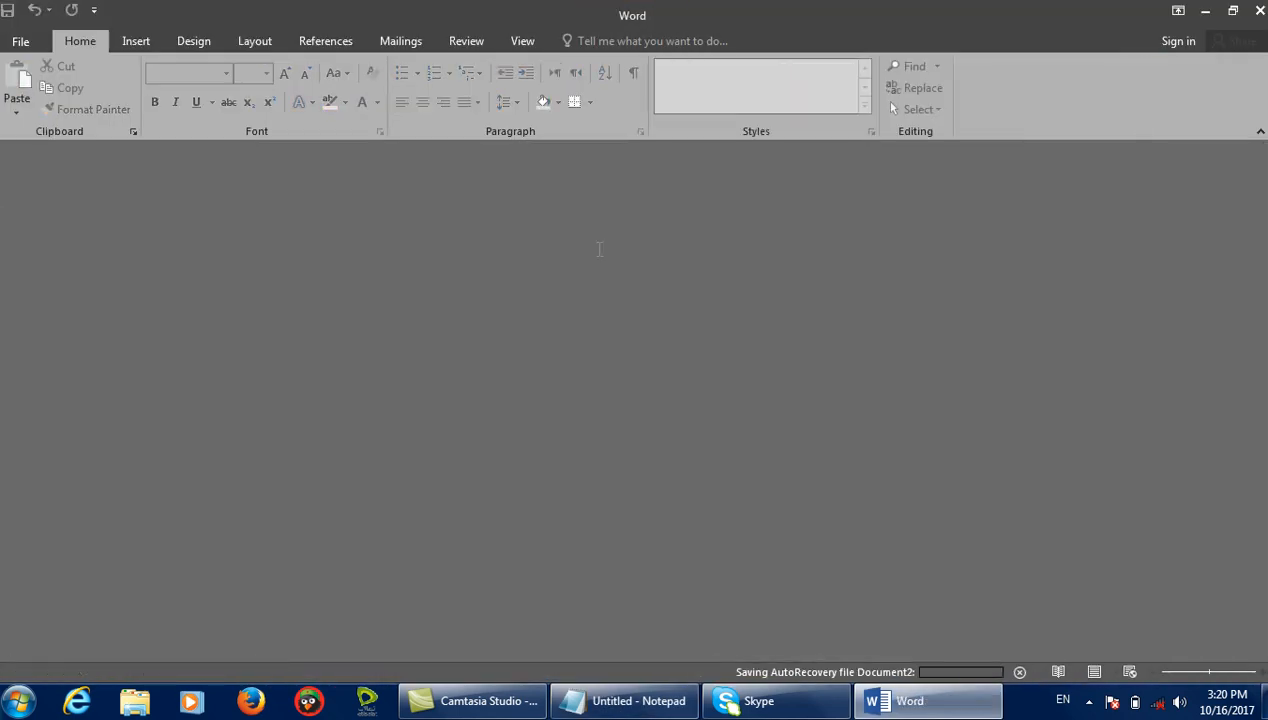
type("=rand()")
key("Return")
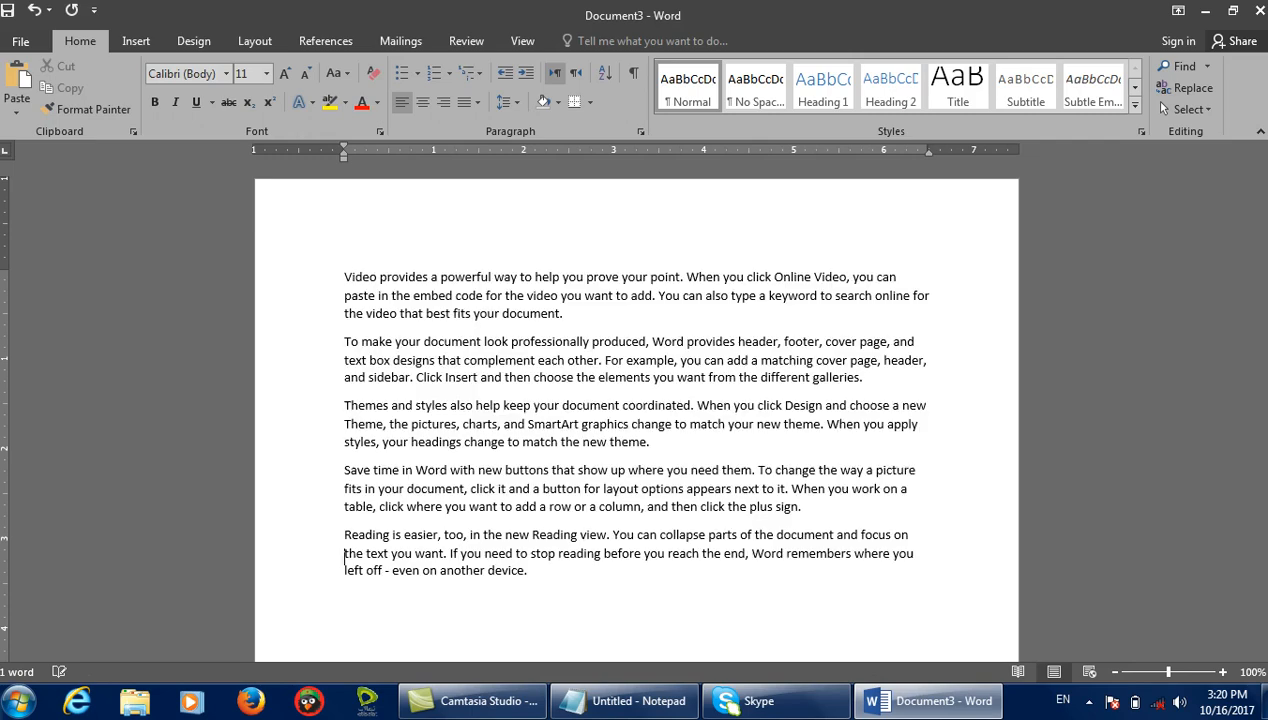
Undo the generated sample text and generate a single sample paragraph with =rand(1) instead.
key("ctrl+z")
key("ctrl+z")
key("ctrl+z")
type("1)")
key("Return")
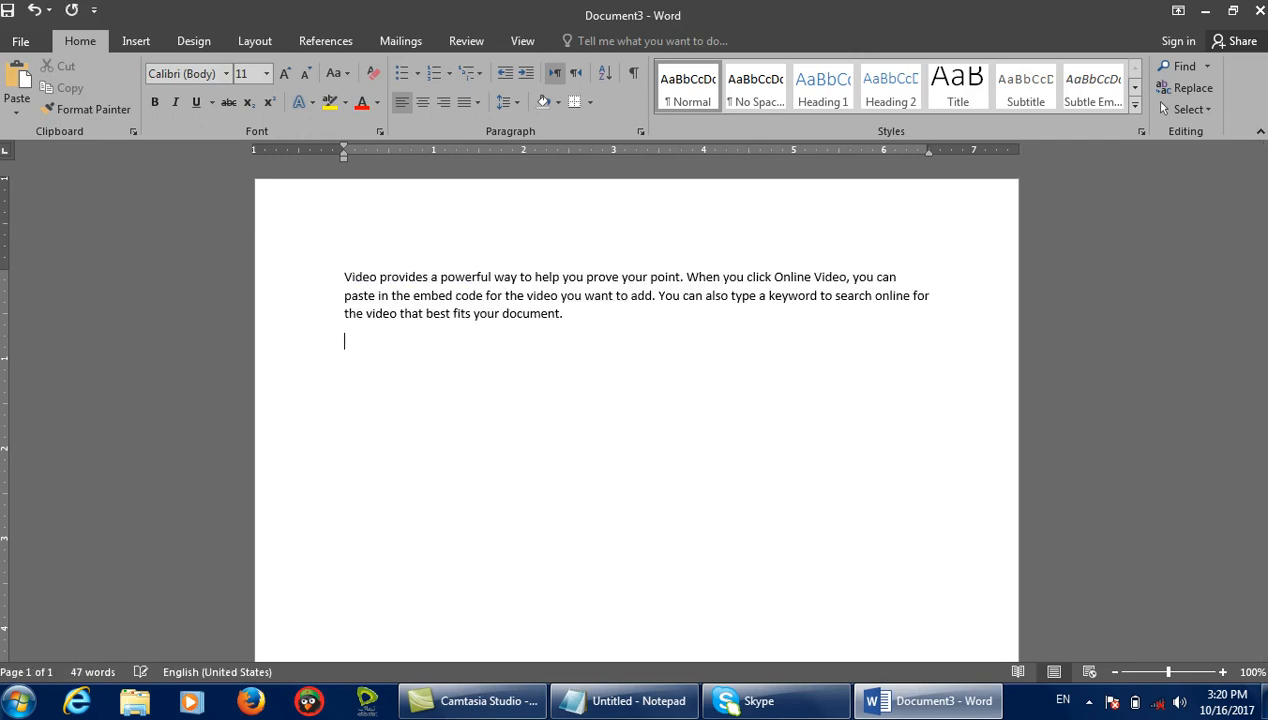
Add the line "Afghanistan a good country in the world" below the sample paragraph.
type("afghanistan a g")
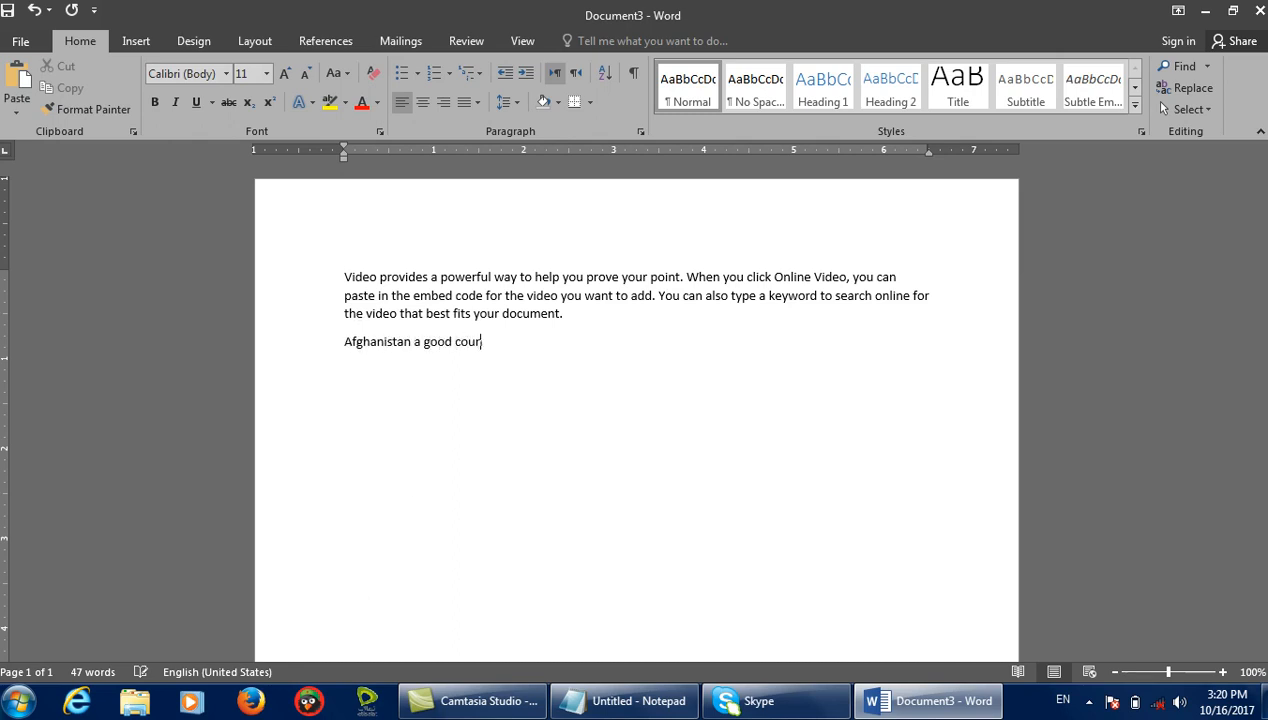
type("ood country in the world")
Format the sample paragraph as red, bold, italic text in Adobe Caslon Pro Bold at size 16.
left_click_drag(570, 314, 301, 288)
left_click(363, 102)
left_click(155, 102)
left_click(177, 101)
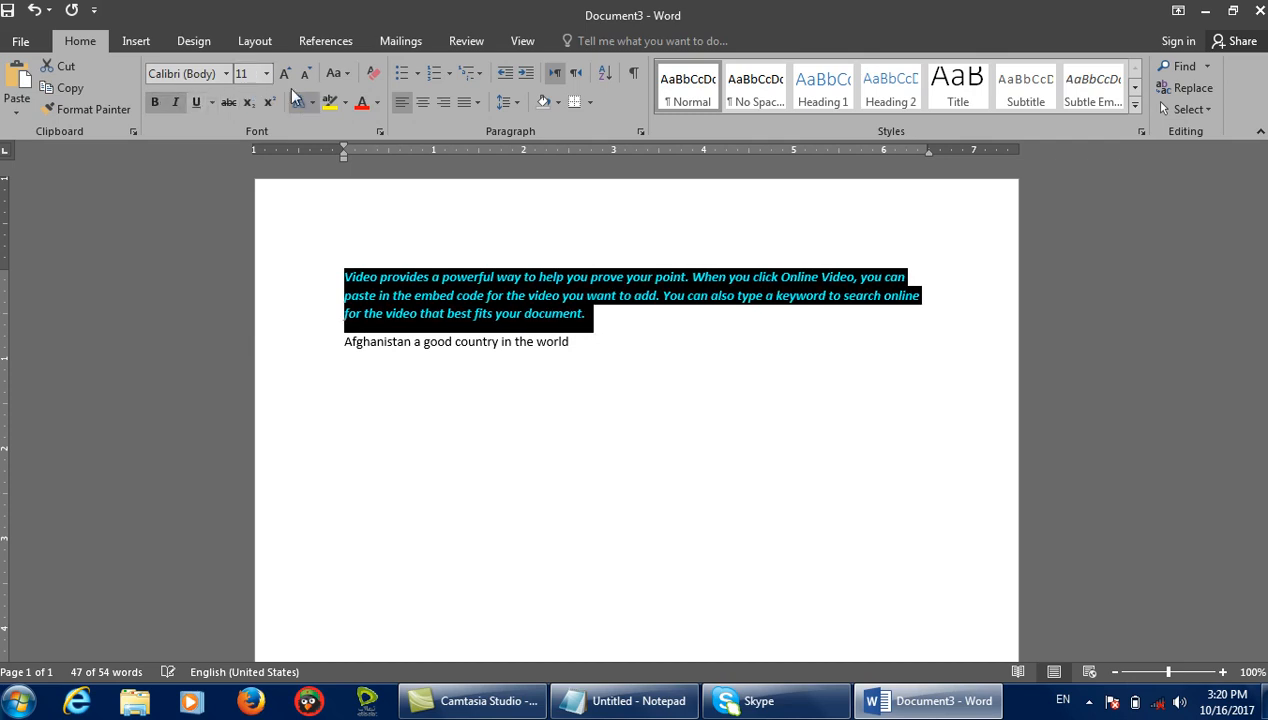
left_click(285, 73)
left_click(285, 73)
left_click(285, 73)
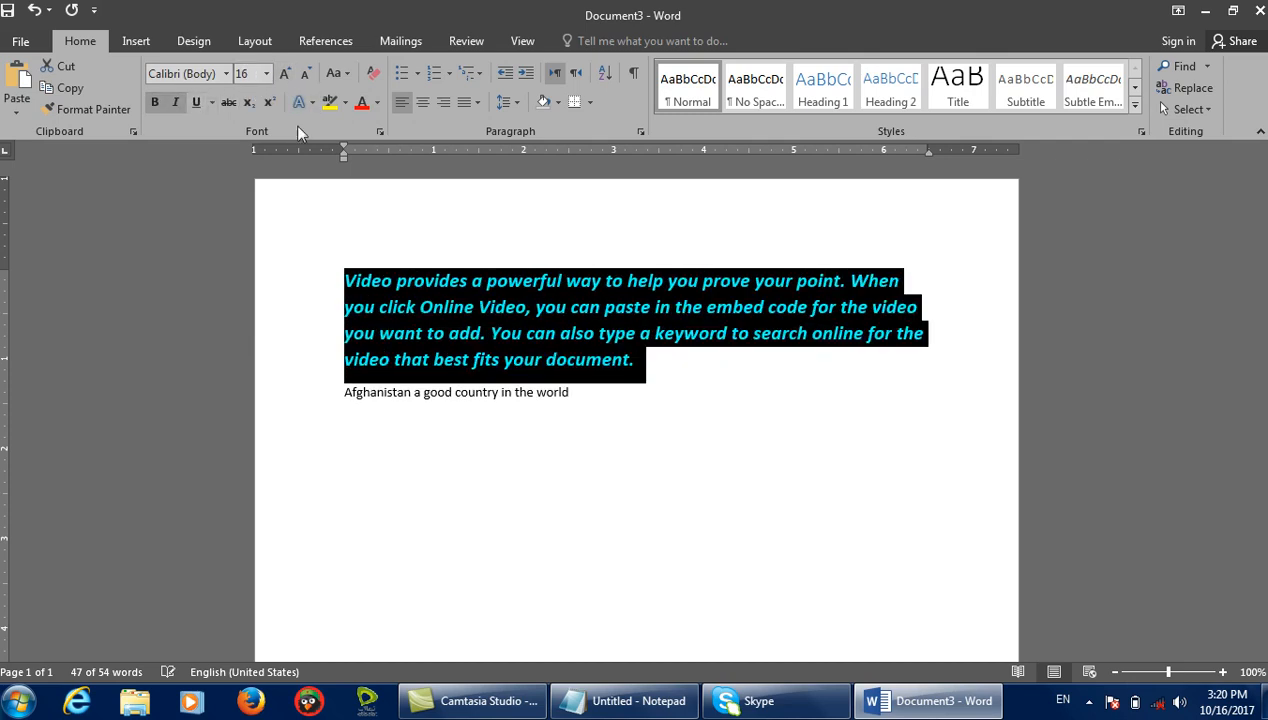
left_click(227, 76)
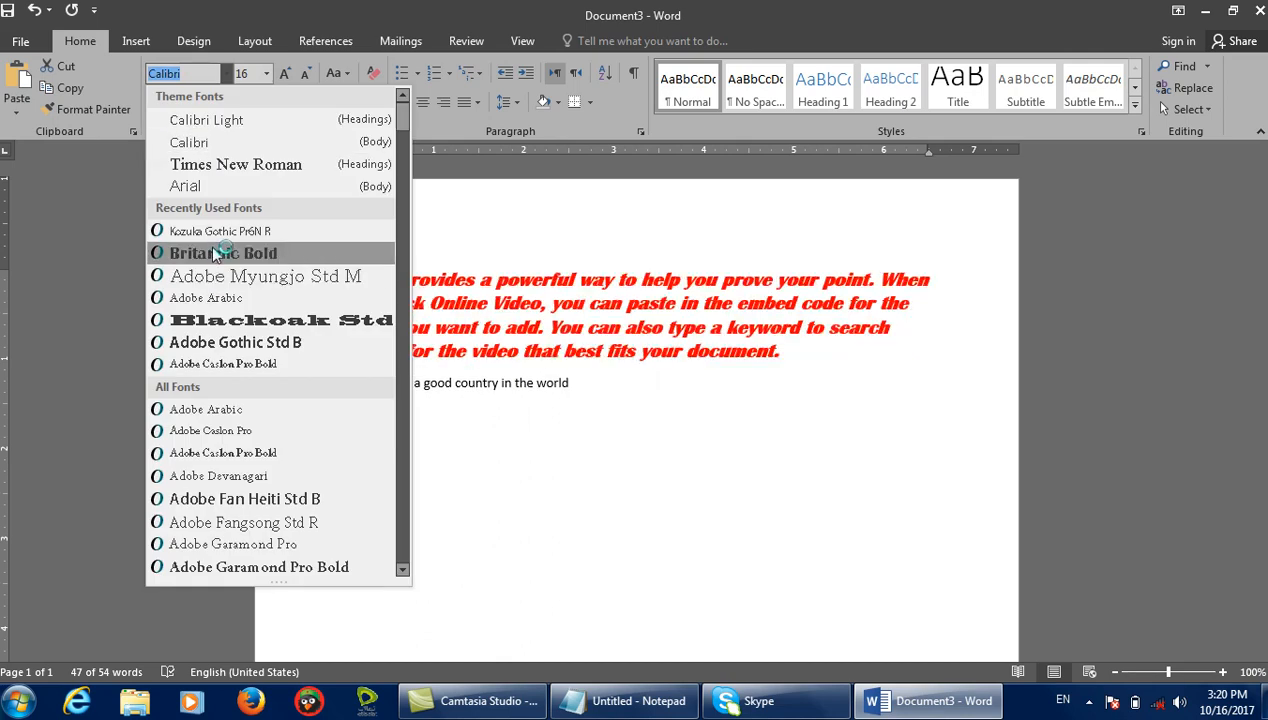
left_click(217, 366)
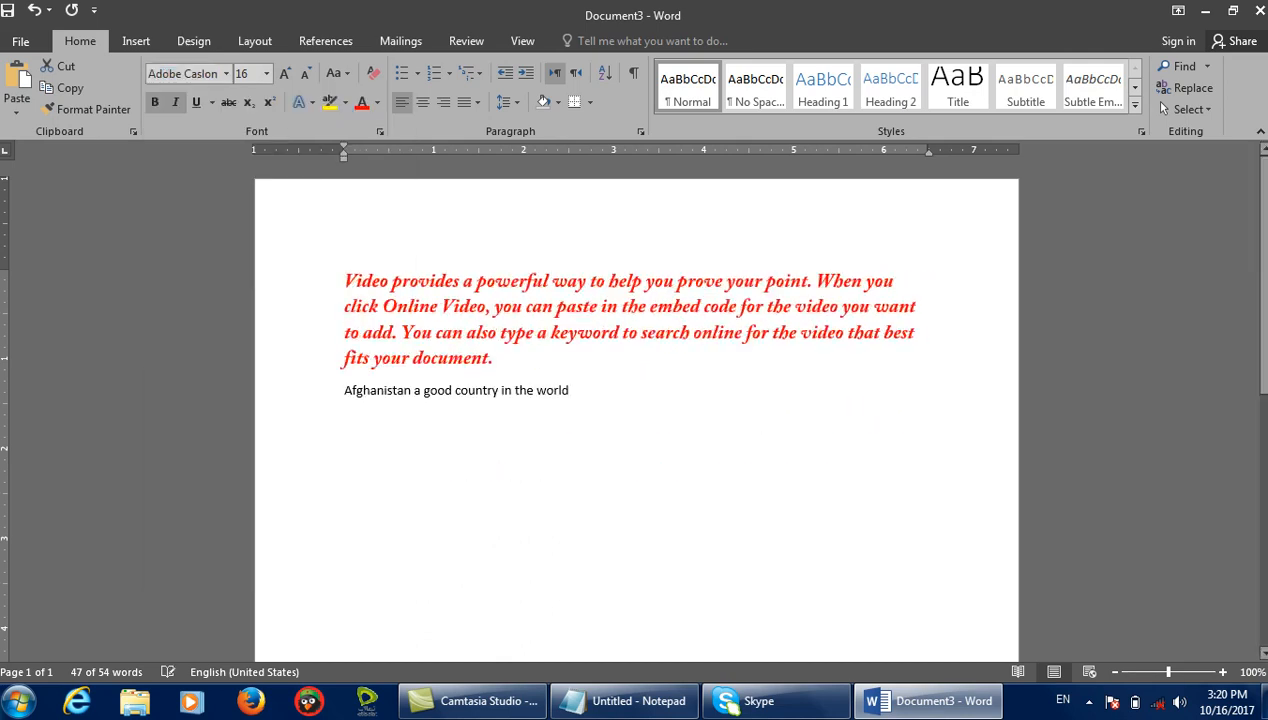
left_click(672, 363)
left_click_drag(549, 374, 368, 255)
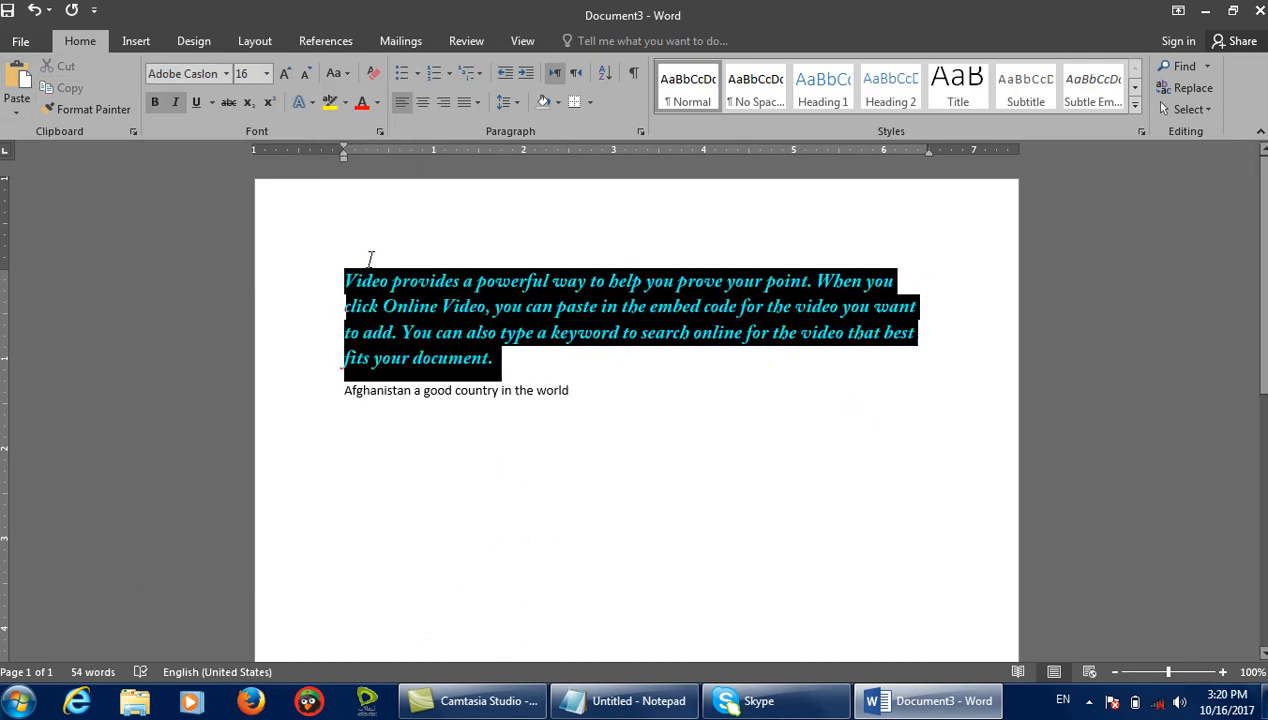
left_click_drag(604, 390, 350, 400)
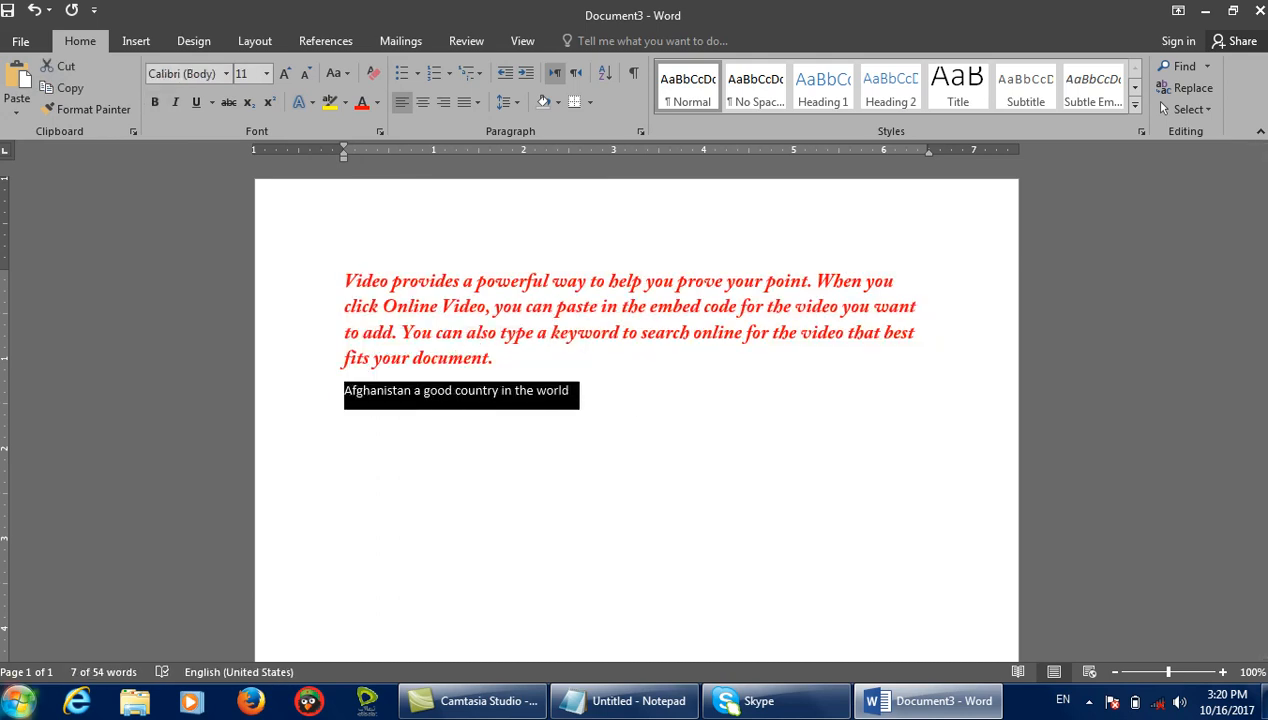
left_click(547, 374)
left_click_drag(547, 374, 345, 280)
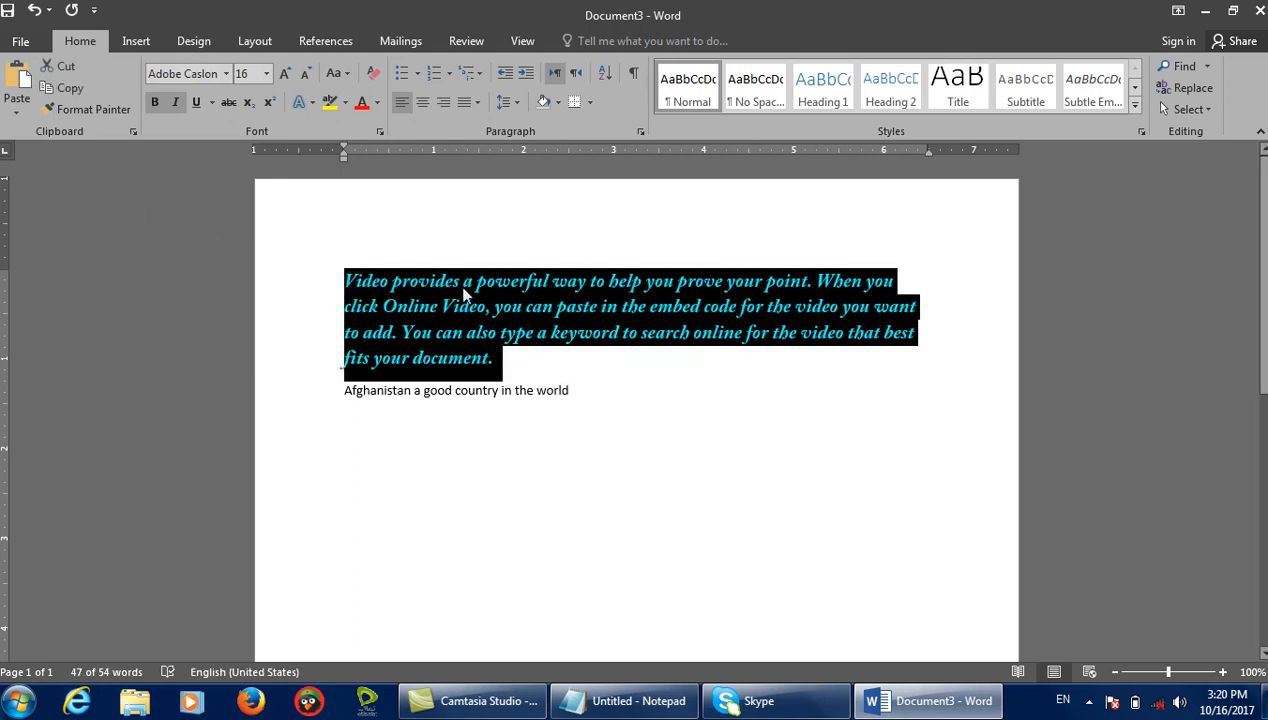
left_click(564, 332)
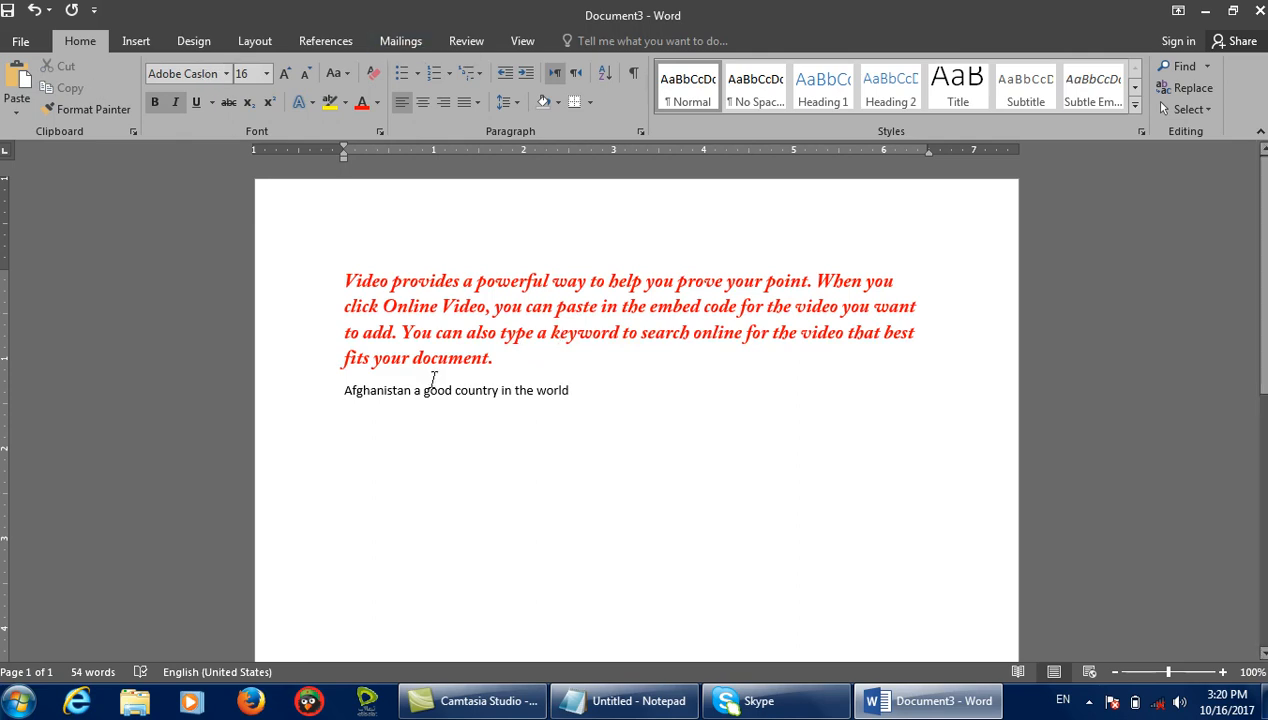
triple_click(535, 371)
left_click_drag(575, 391, 345, 358)
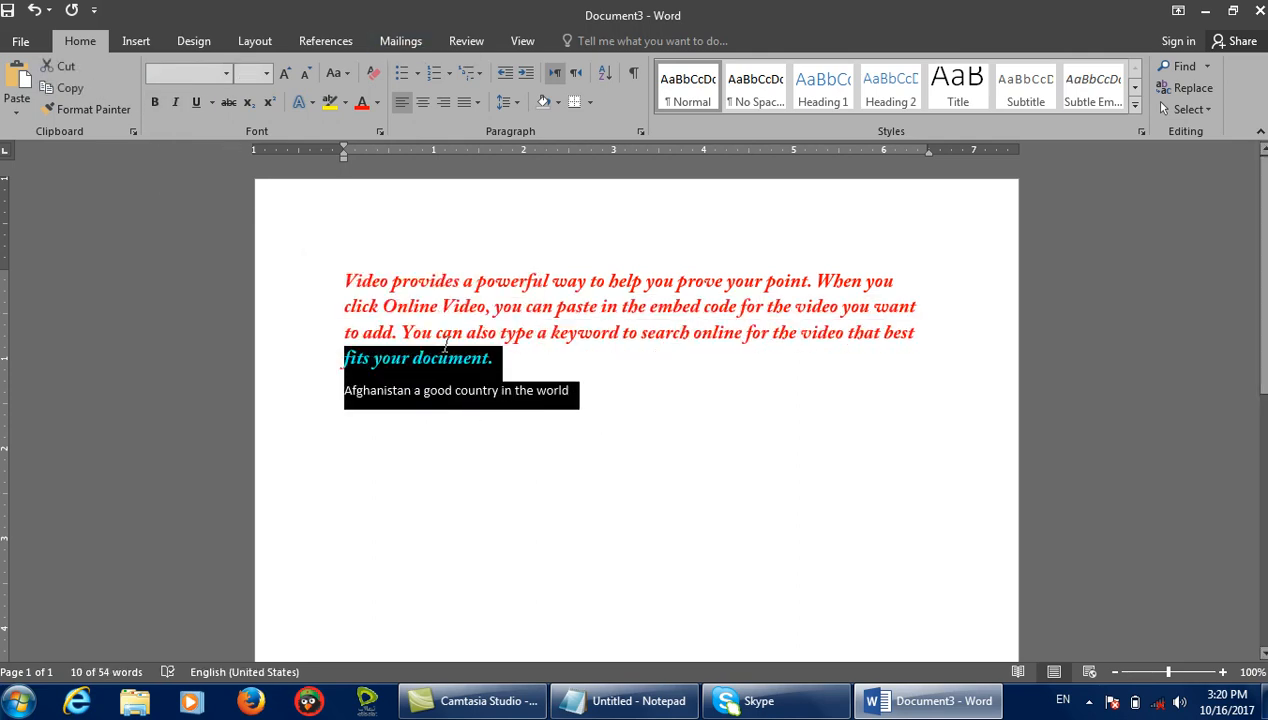
left_click_drag(596, 360, 311, 283)
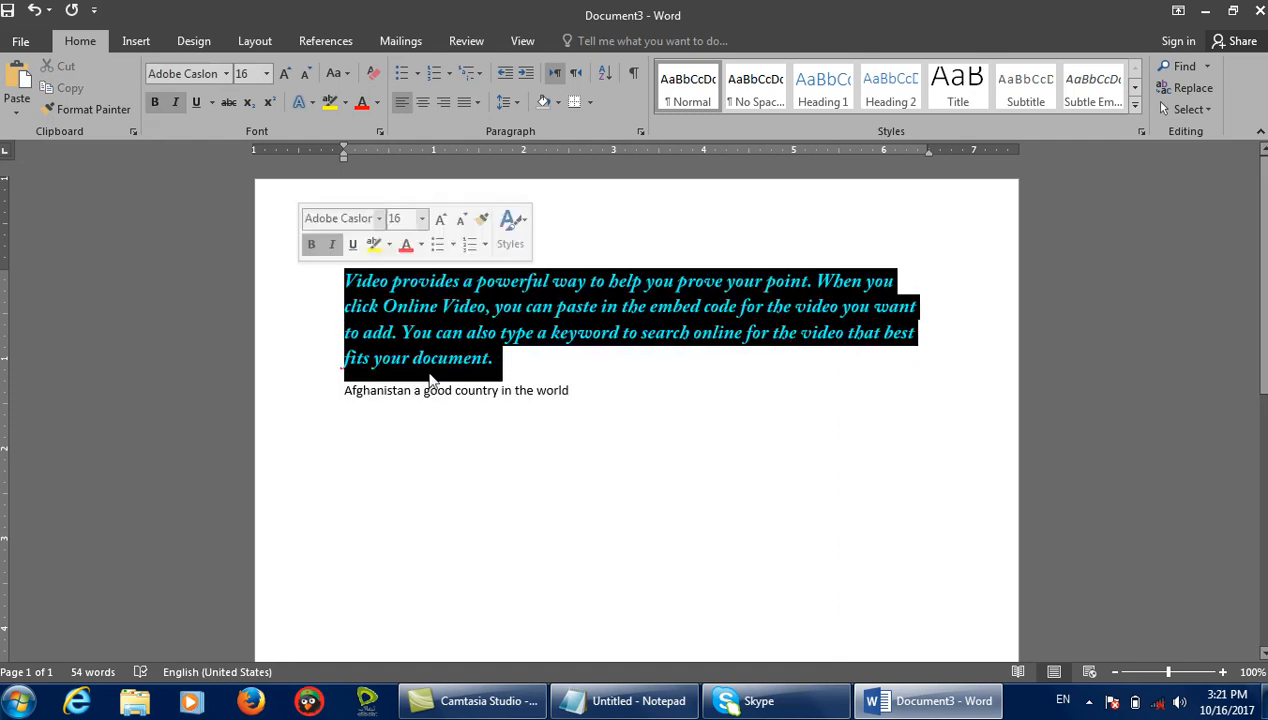
left_click_drag(518, 360, 301, 281)
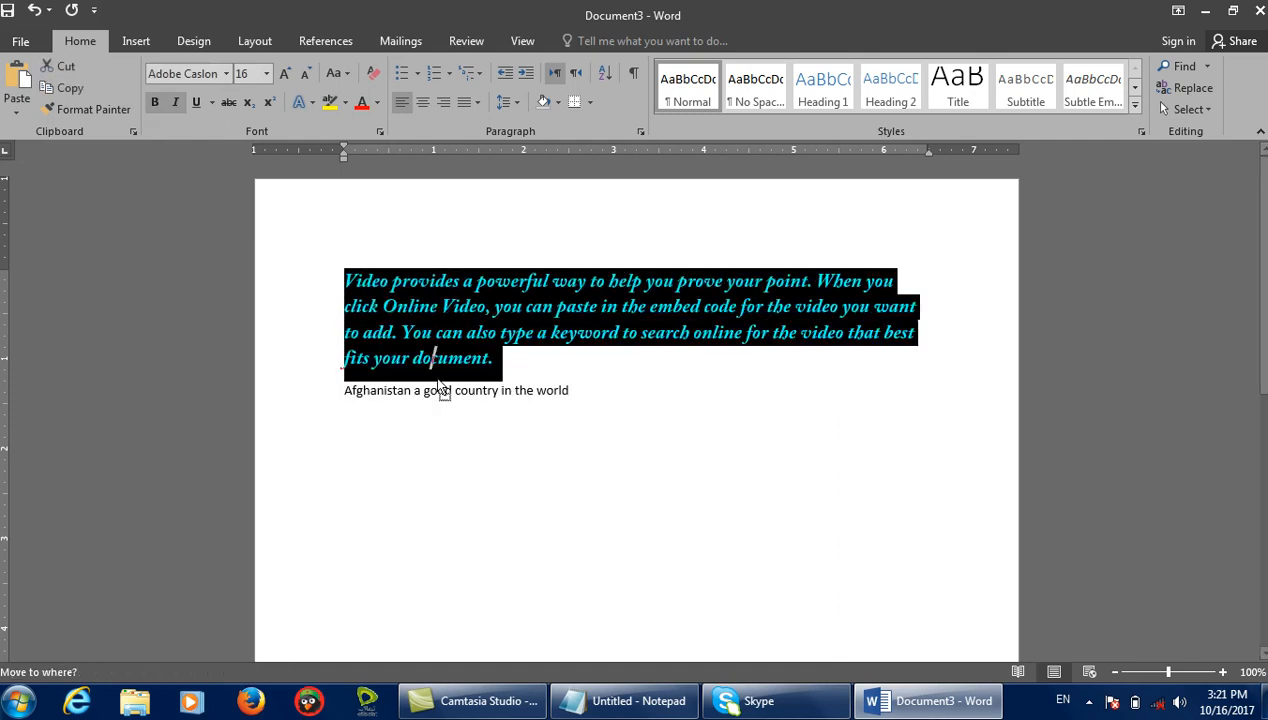
left_click(594, 405)
left_click(332, 391)
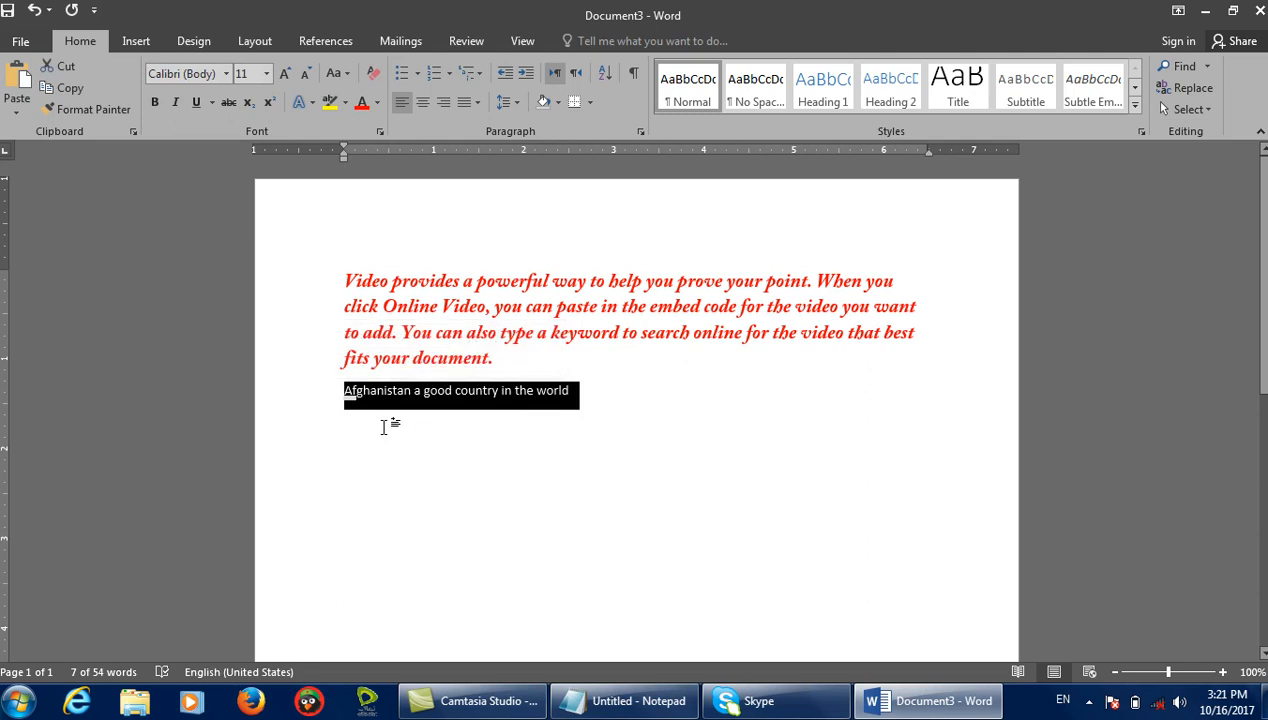
left_click(385, 391)
Apply the red paragraph's formatting to the Afghanistan line with Format Painter, and undo it.
left_click_drag(510, 357, 325, 281)
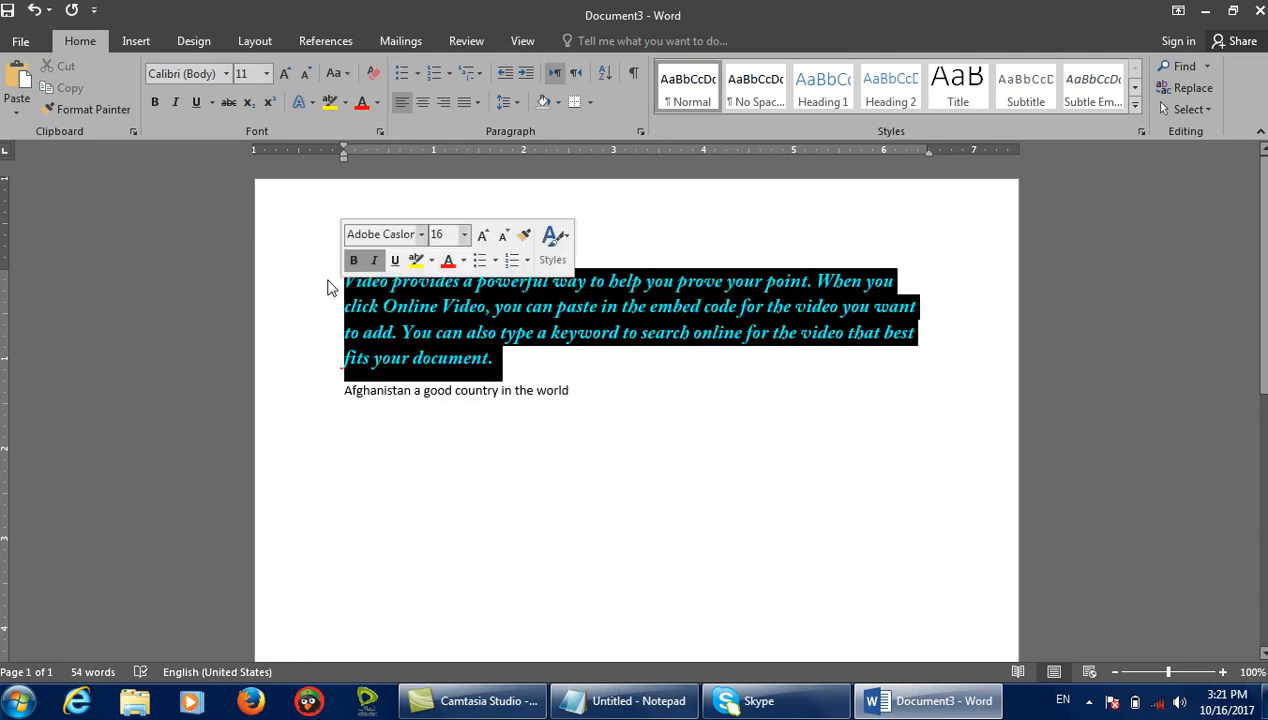
left_click(90, 106)
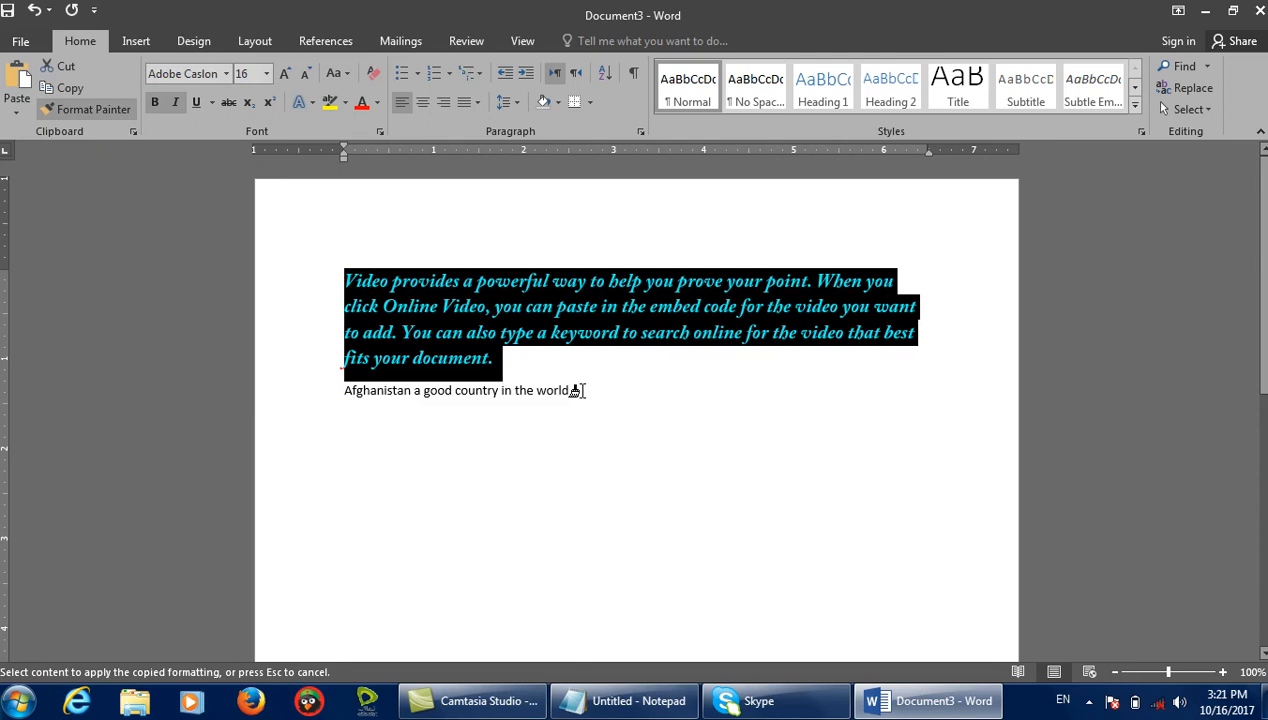
left_click_drag(578, 390, 352, 403)
left_click(667, 413)
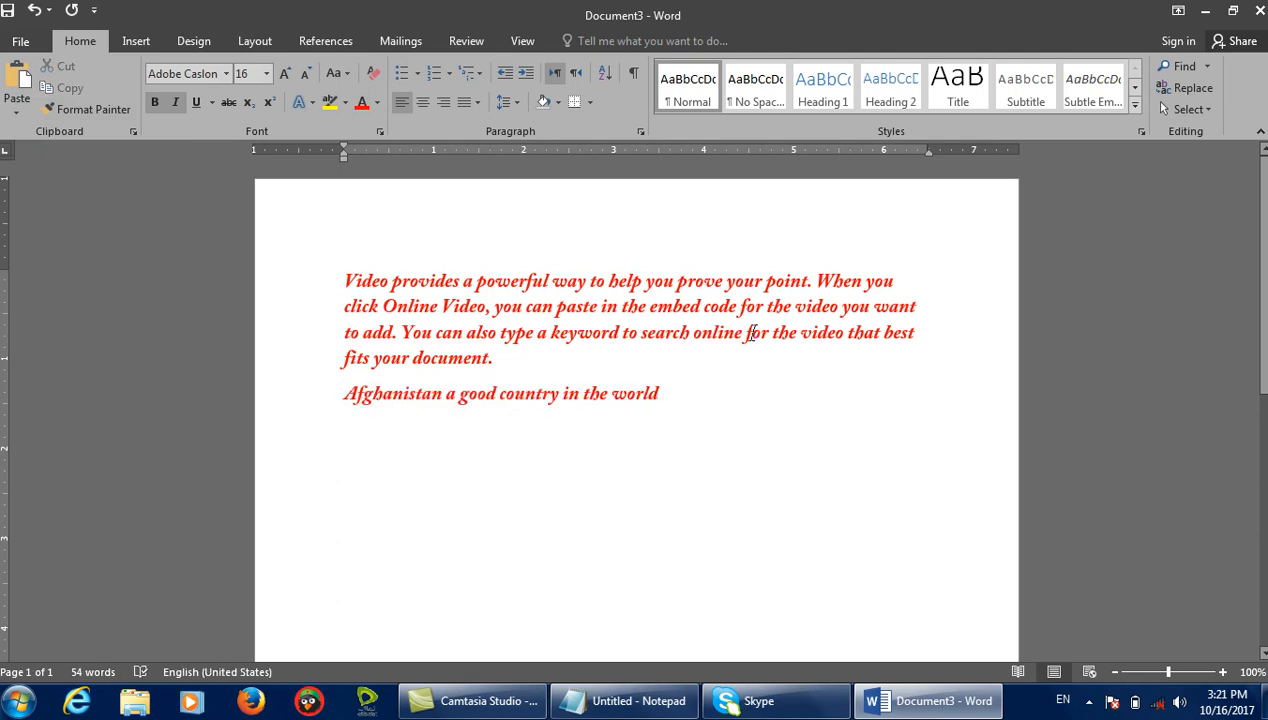
key("ctrl+z")
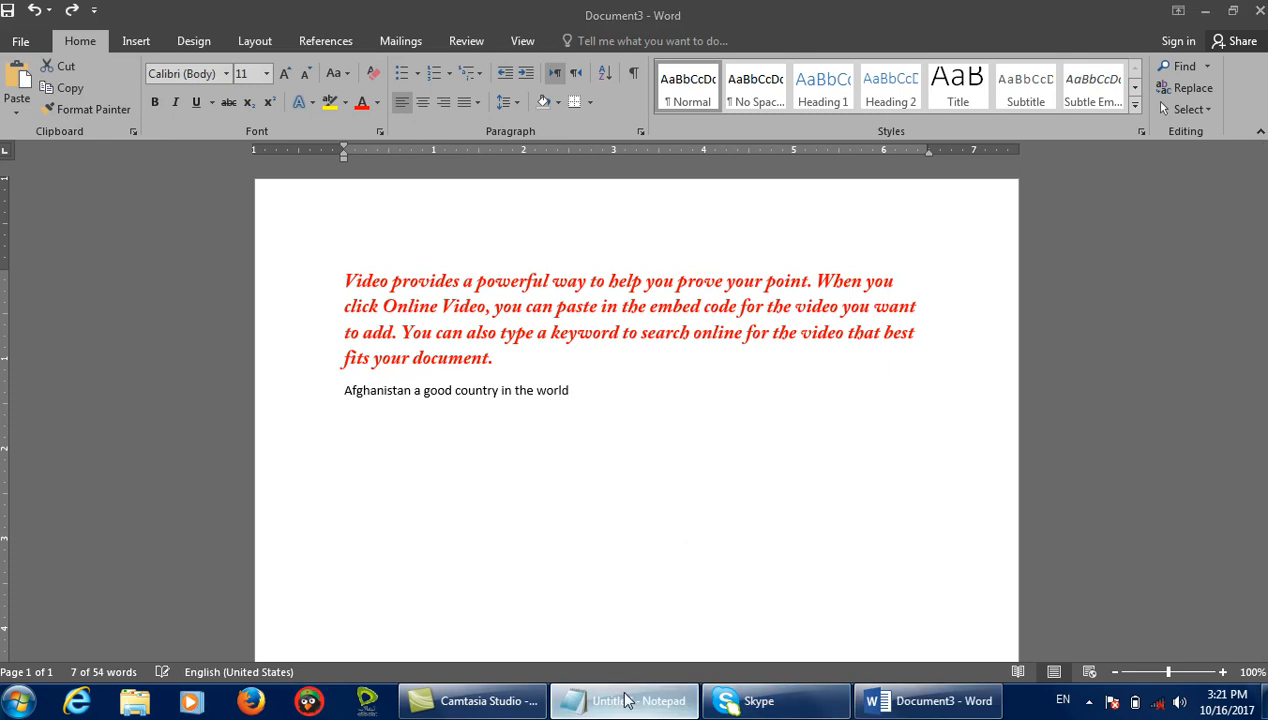
Switch to Notepad and add the lines "1: Copy format" and "2: Paste format" below Format Painter.
left_click(625, 701)
key("Return")
type("1: Ciop")
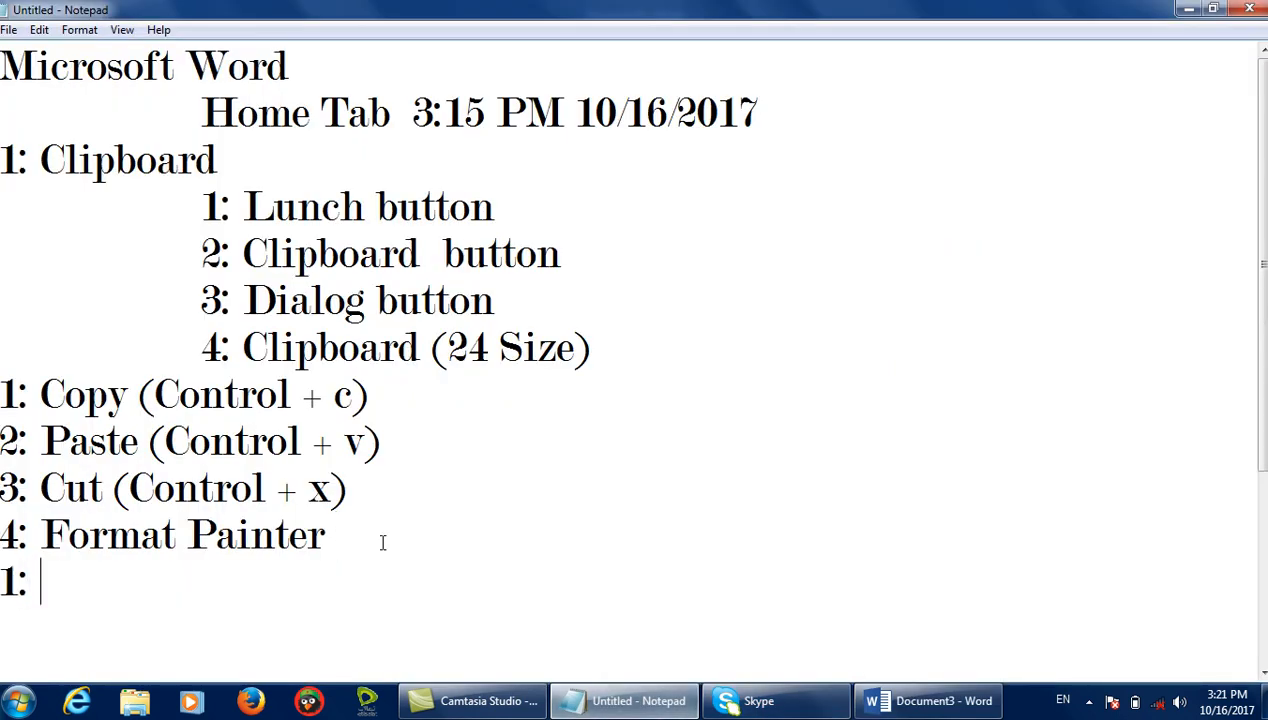
key("BackSpace")
key("BackSpace")
key("BackSpace")
type("opy ")
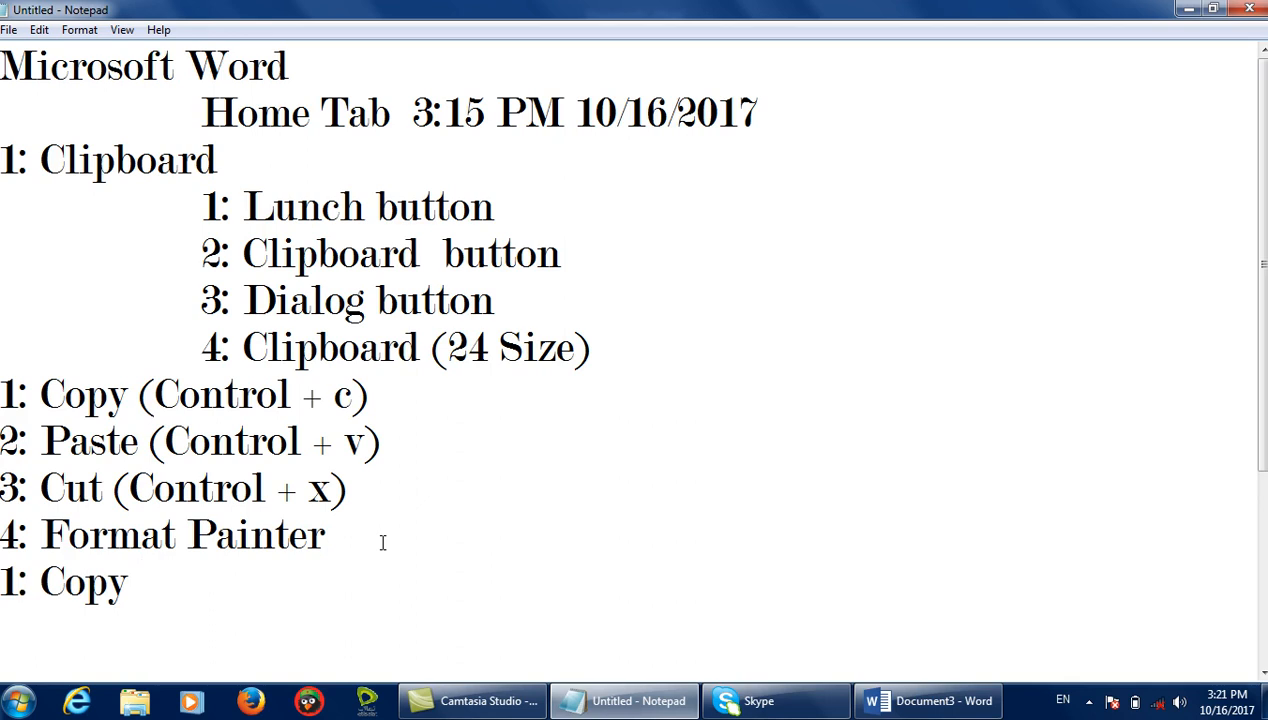
type("format")
key("Return")
type("2: Pa")
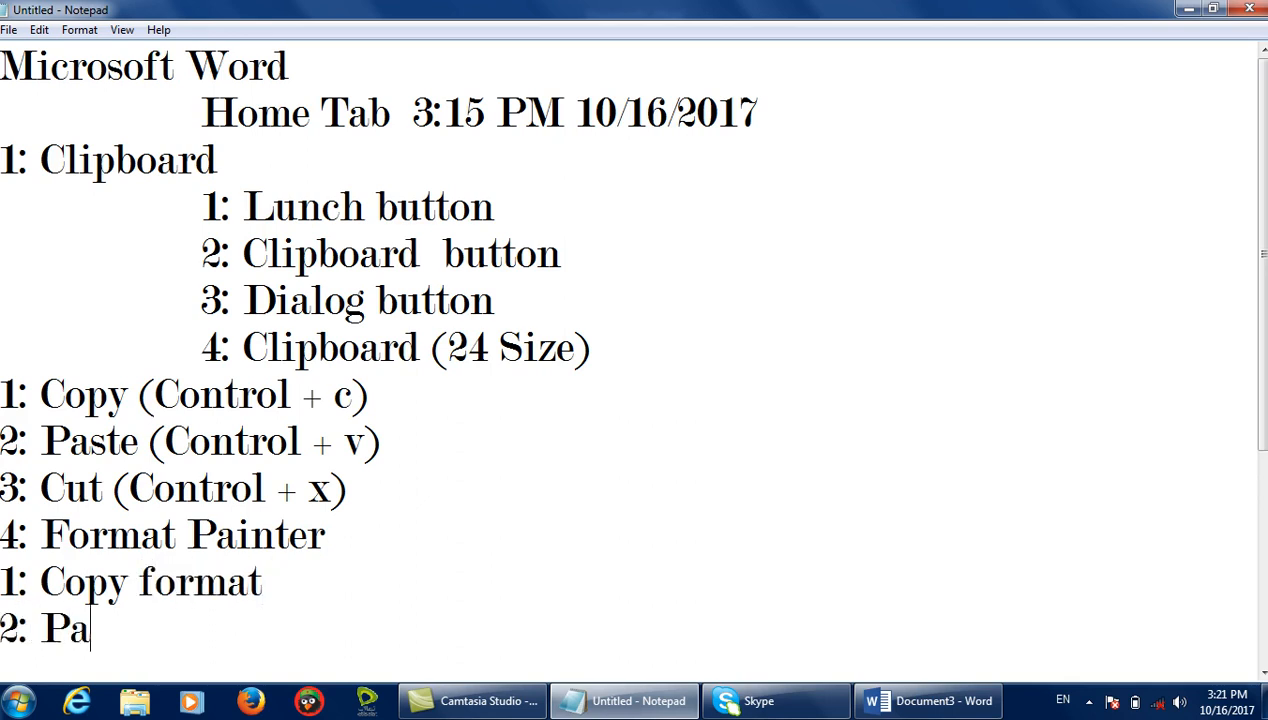
type("ste format")
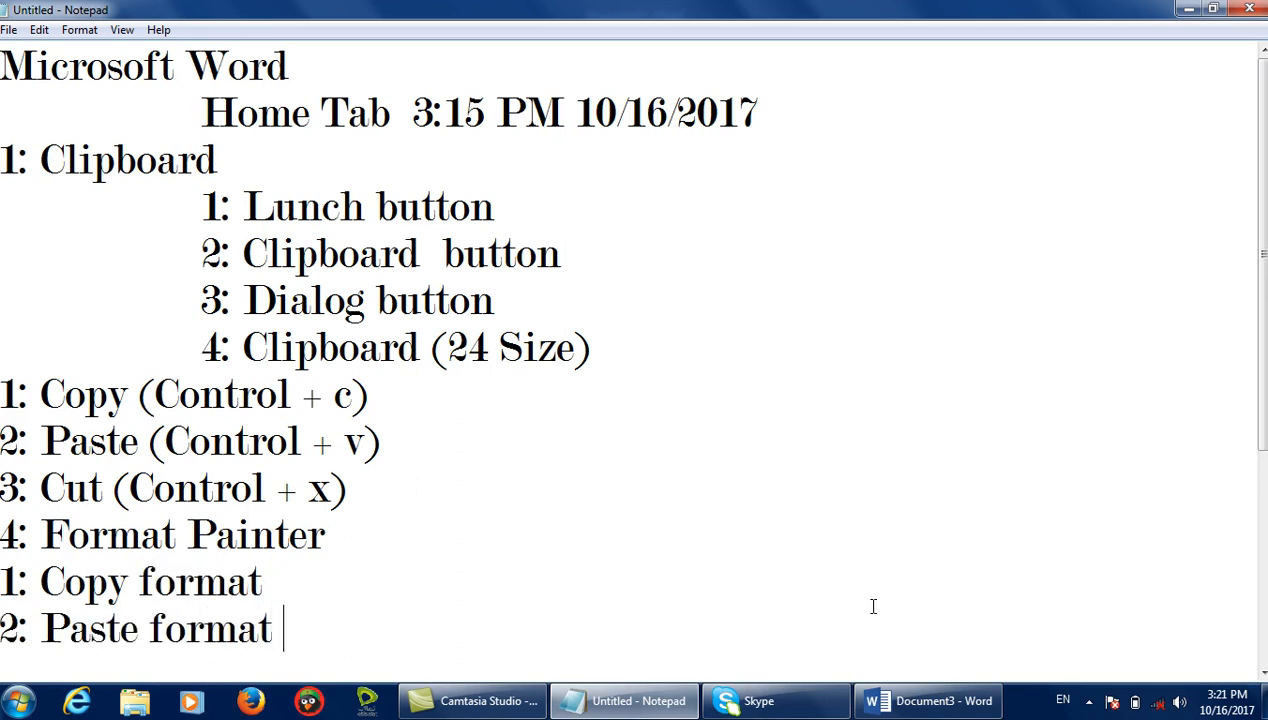
left_click(884, 703)
left_click(524, 348)
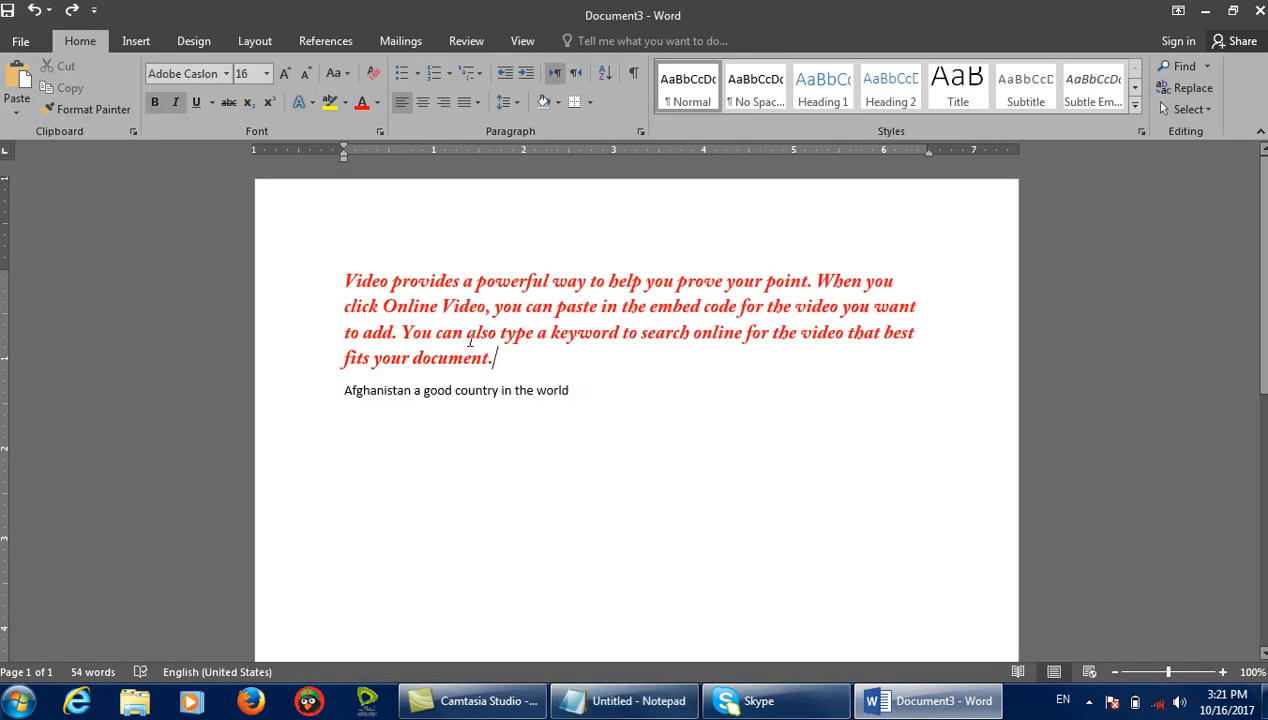
double_click(317, 267)
left_click_drag(592, 446, 323, 410)
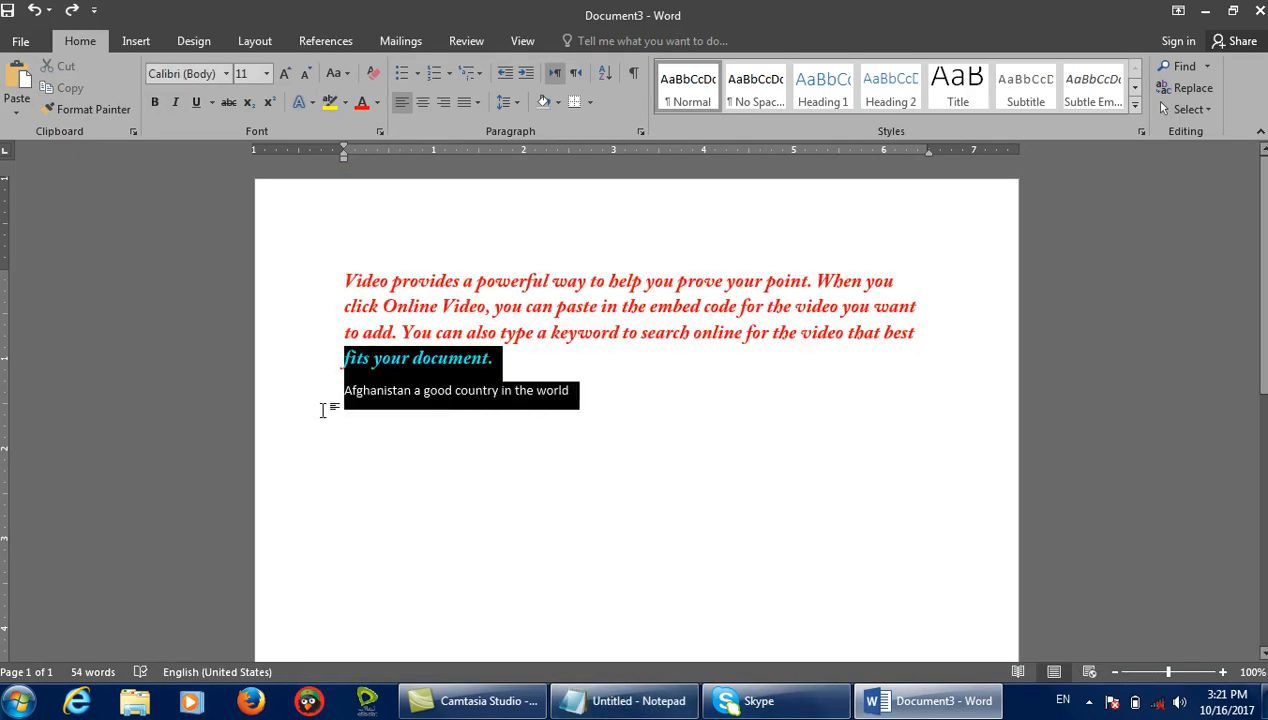
left_click(355, 390)
Switch to Notepad and add "(Control + Shift + C)" after Copy format and "(Control + Shift + V)" after Paste format.
left_click(625, 701)
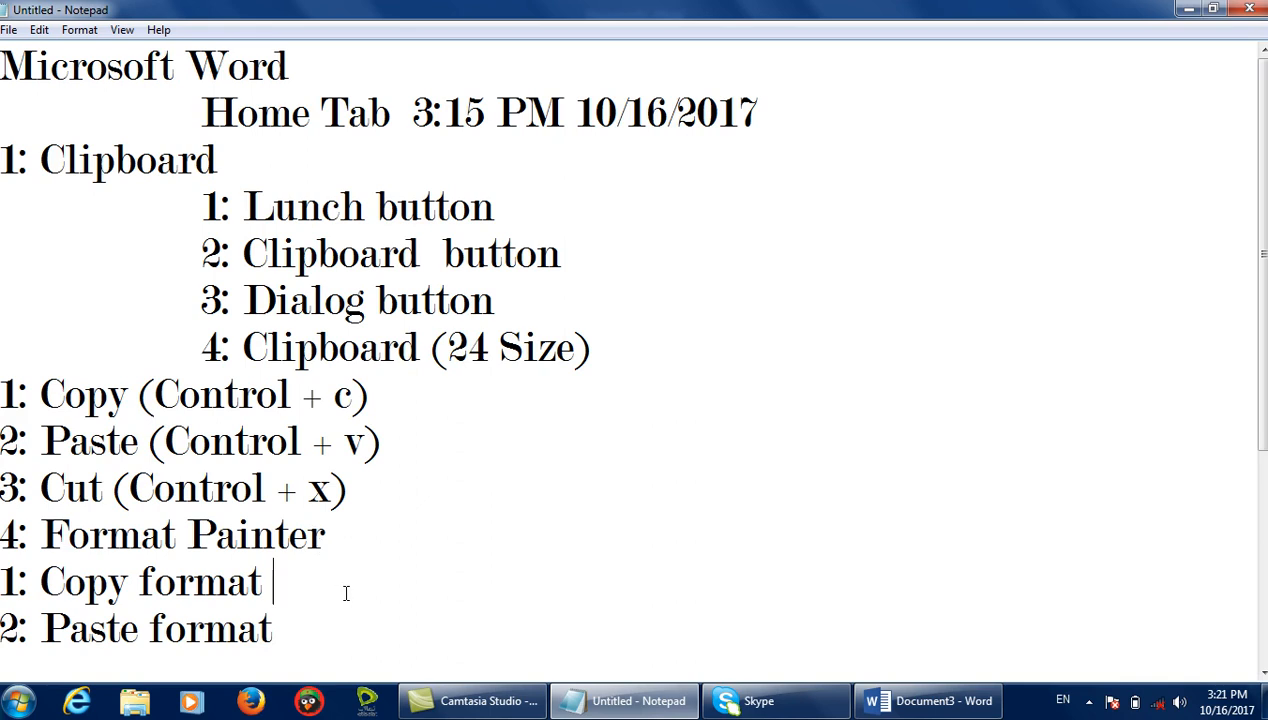
type("(Contro")
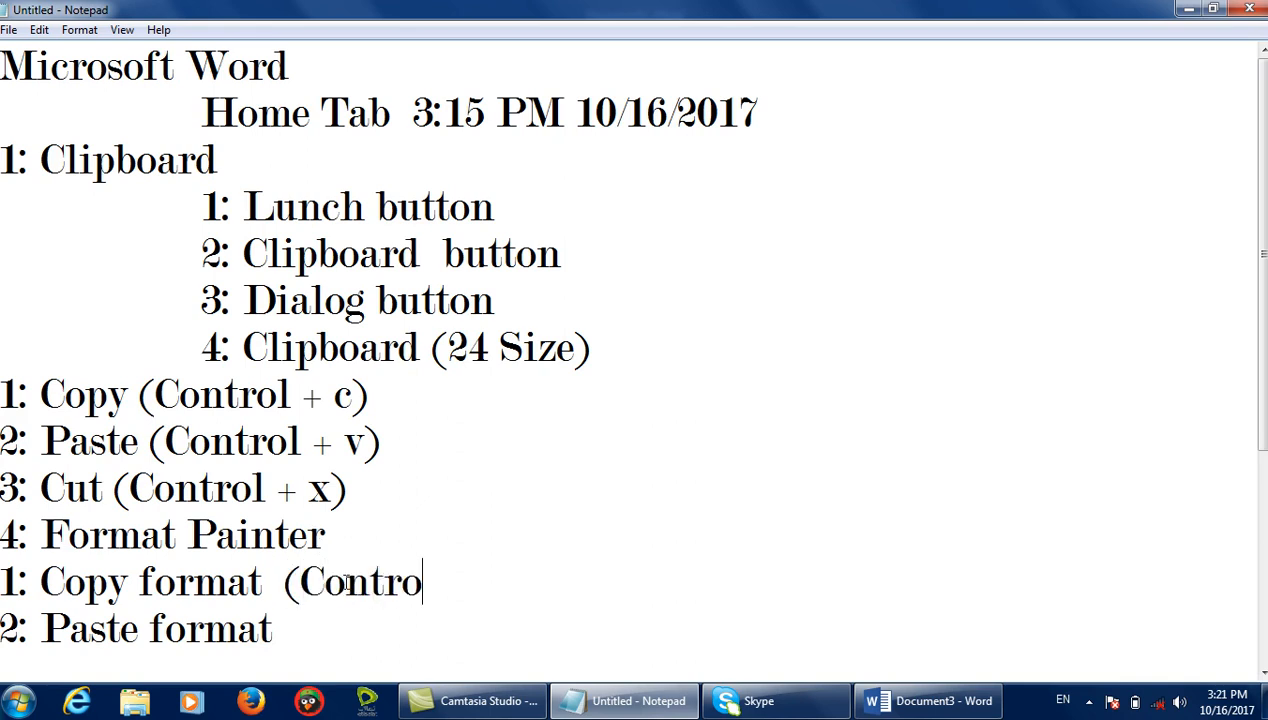
type("l + Shift + C) 2:")
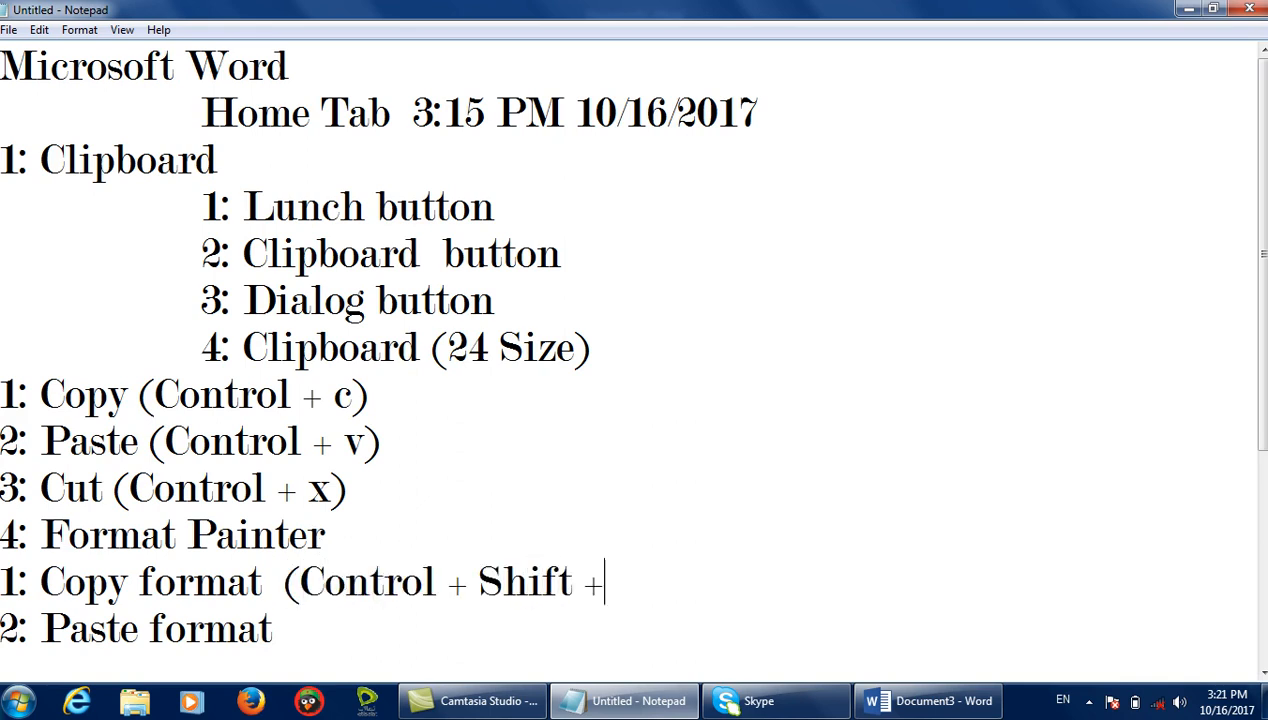
type(" Paste format (Control + ")
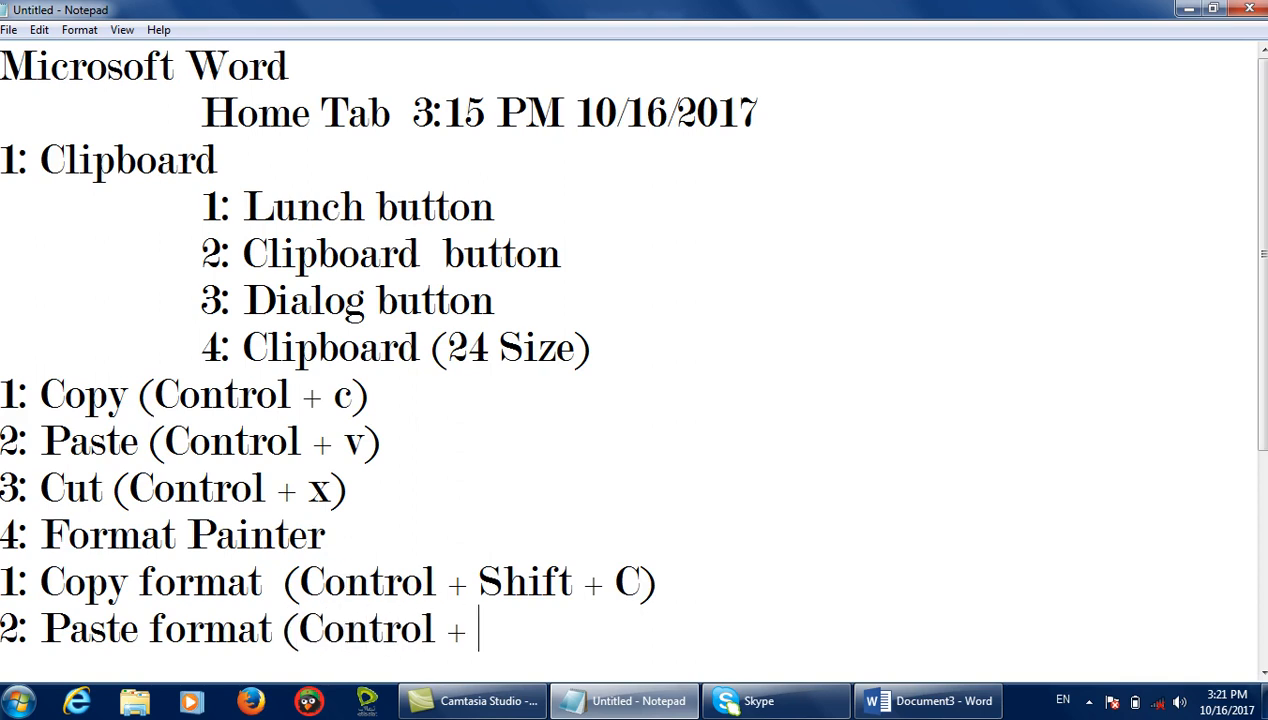
type("Shift + V)")
Return to Word and copy the red paragraph's formatting onto the Afghanistan line.
left_click(1188, 9)
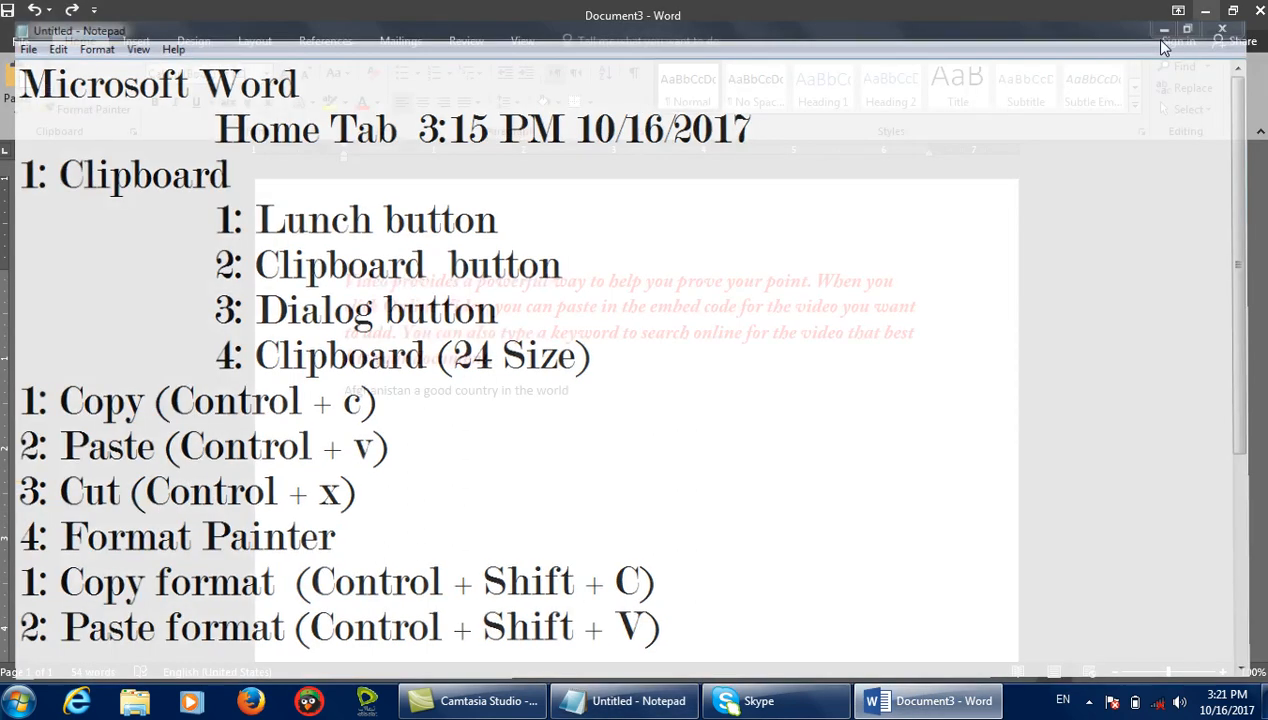
double_click(307, 280)
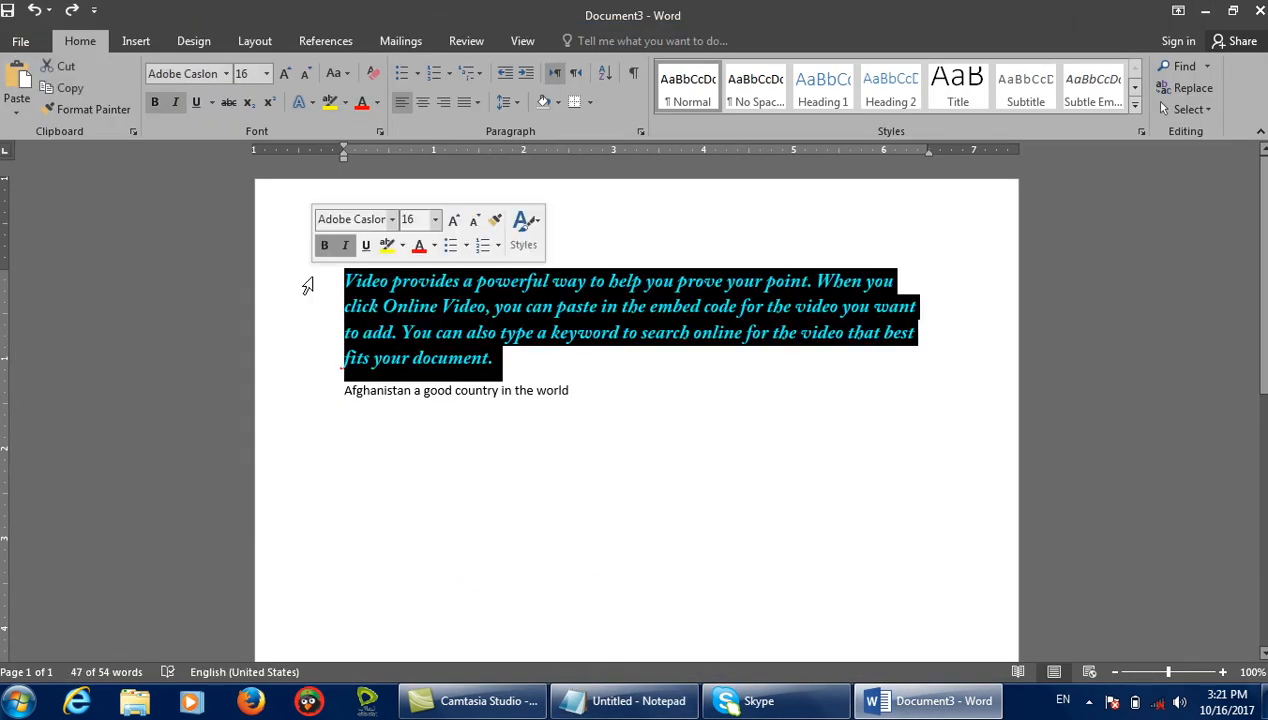
left_click(583, 437)
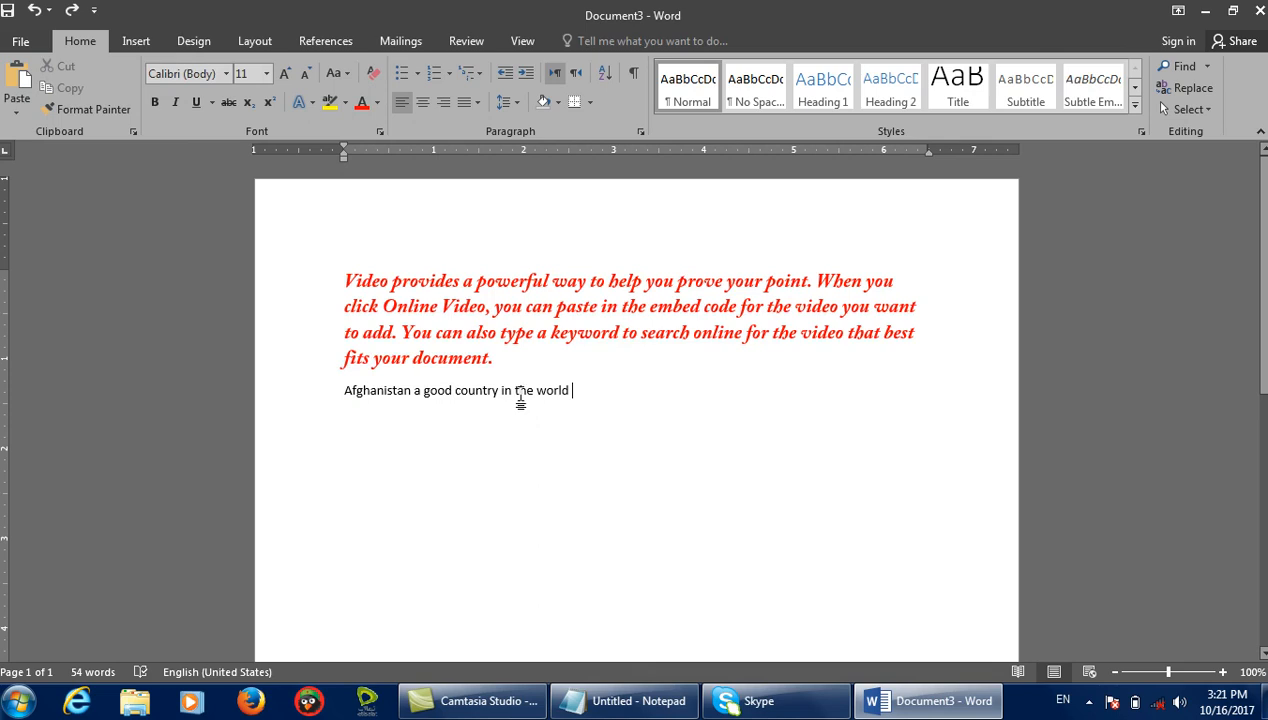
left_click(313, 403)
key("ctrl+shift+v")
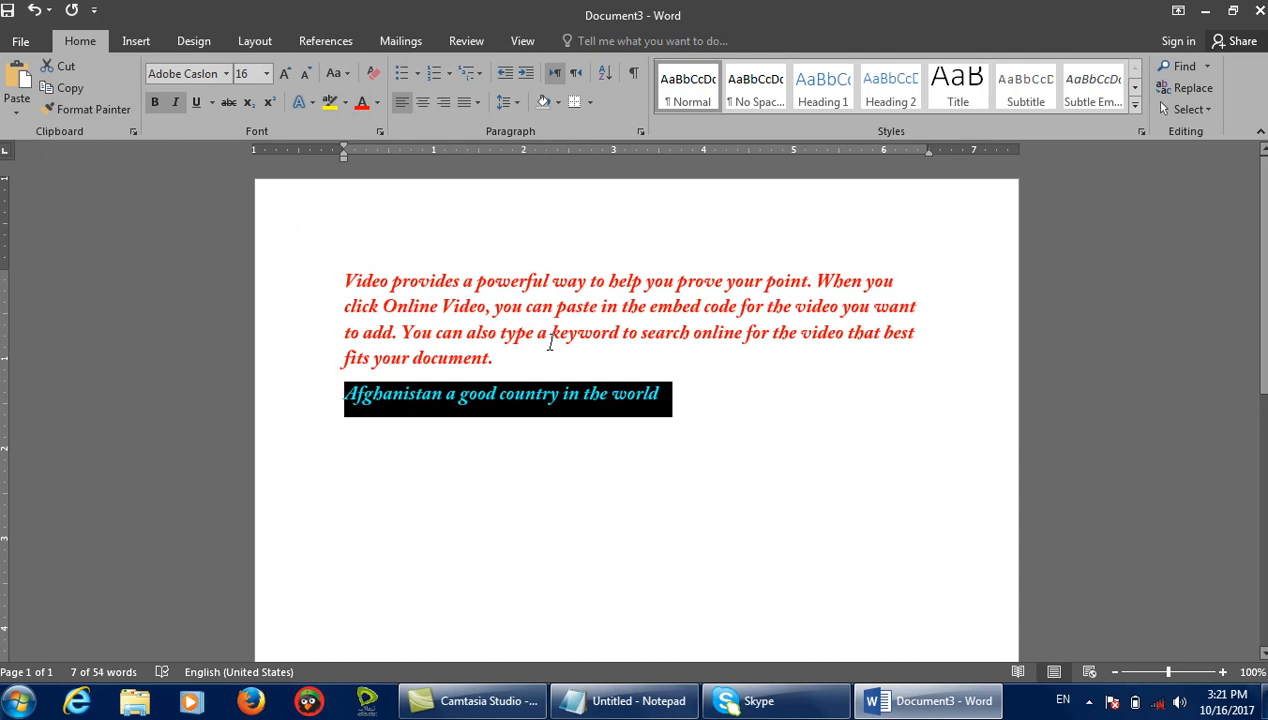
left_click(686, 391)
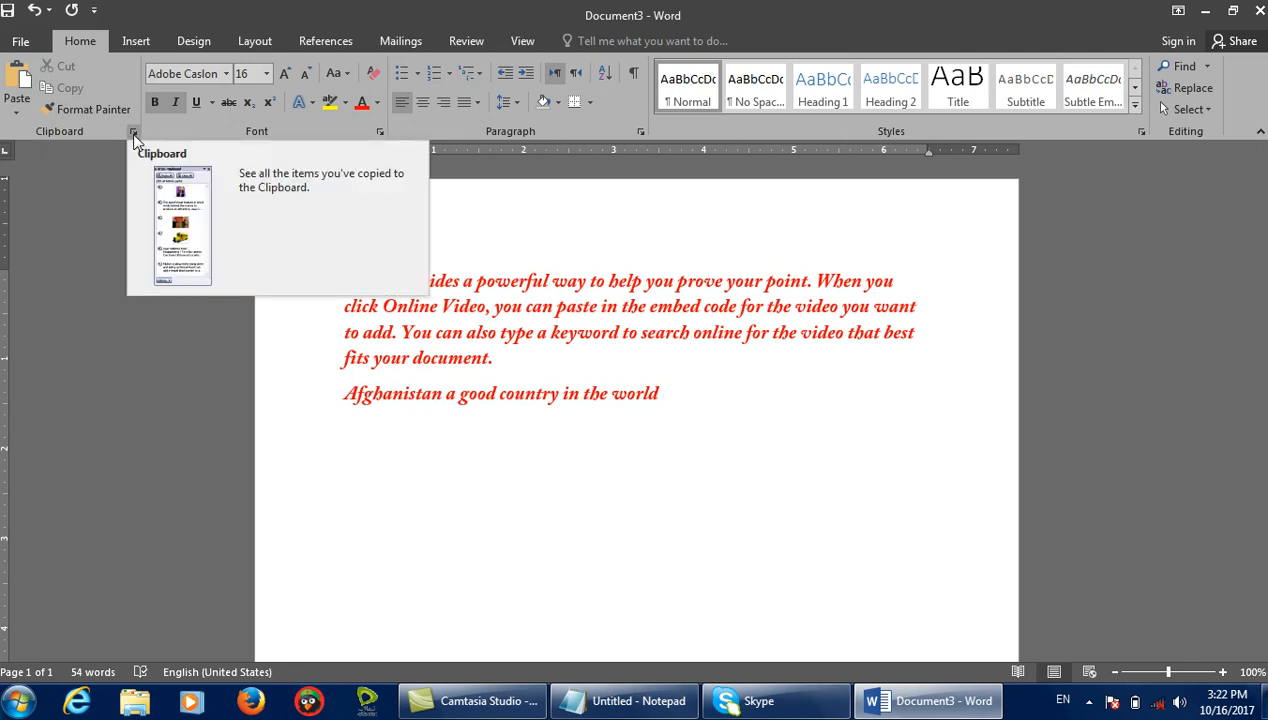
Preview the paste options, including Keep Text Only, at the end of the Afghanistan line without pasting.
left_click(16, 108)
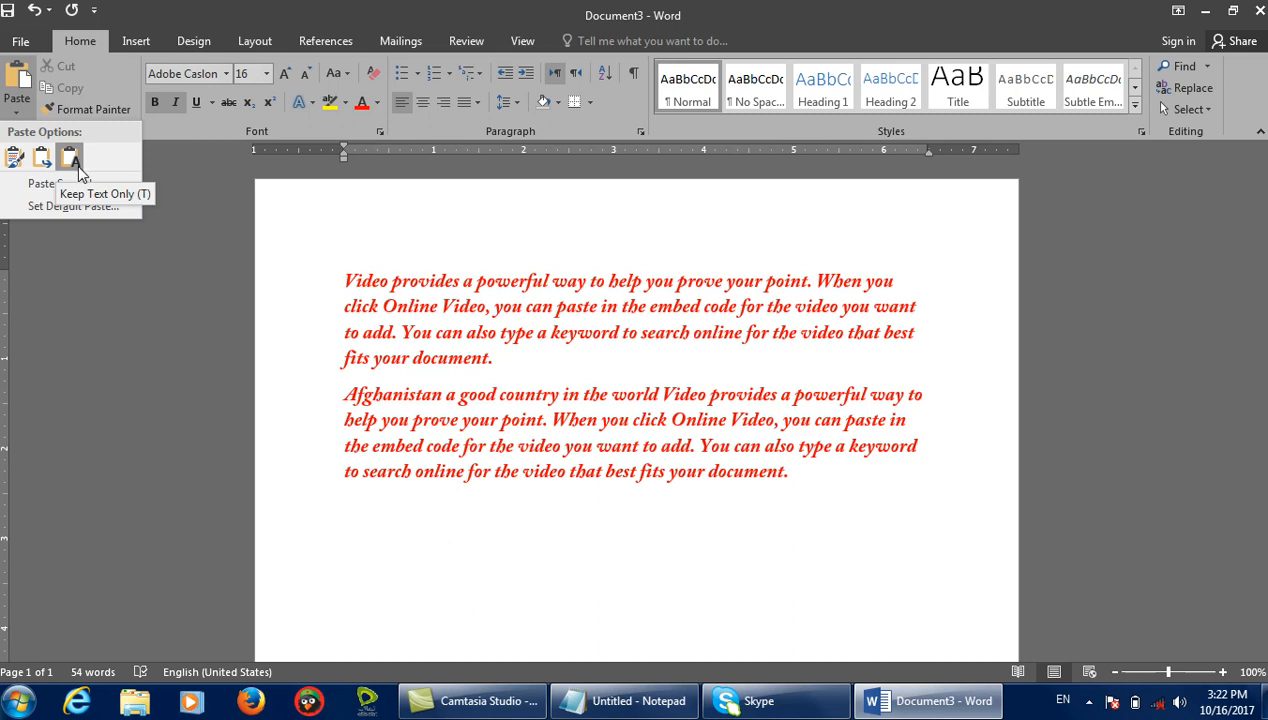
left_click(770, 419)
Delete the Afghanistan line and copy the red sample paragraph.
left_click_drag(770, 419, 315, 433)
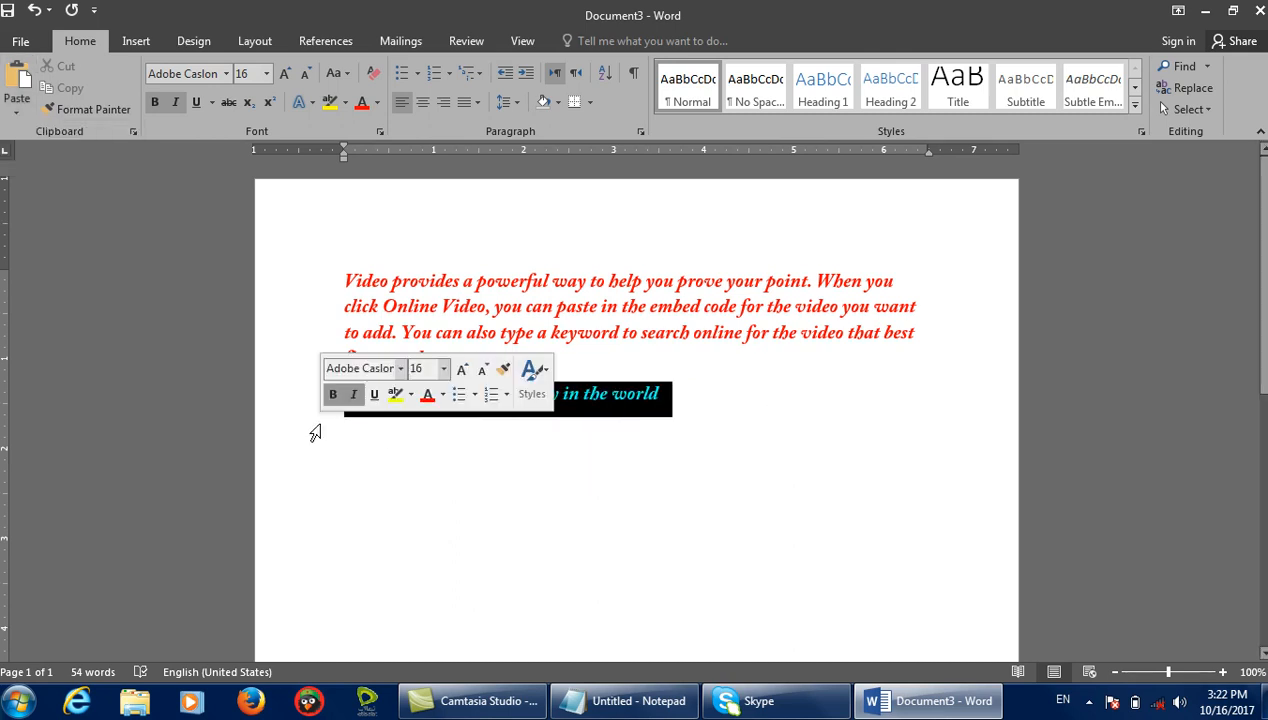
key("Delete")
left_click_drag(500, 362, 340, 278)
key("ctrl+c")
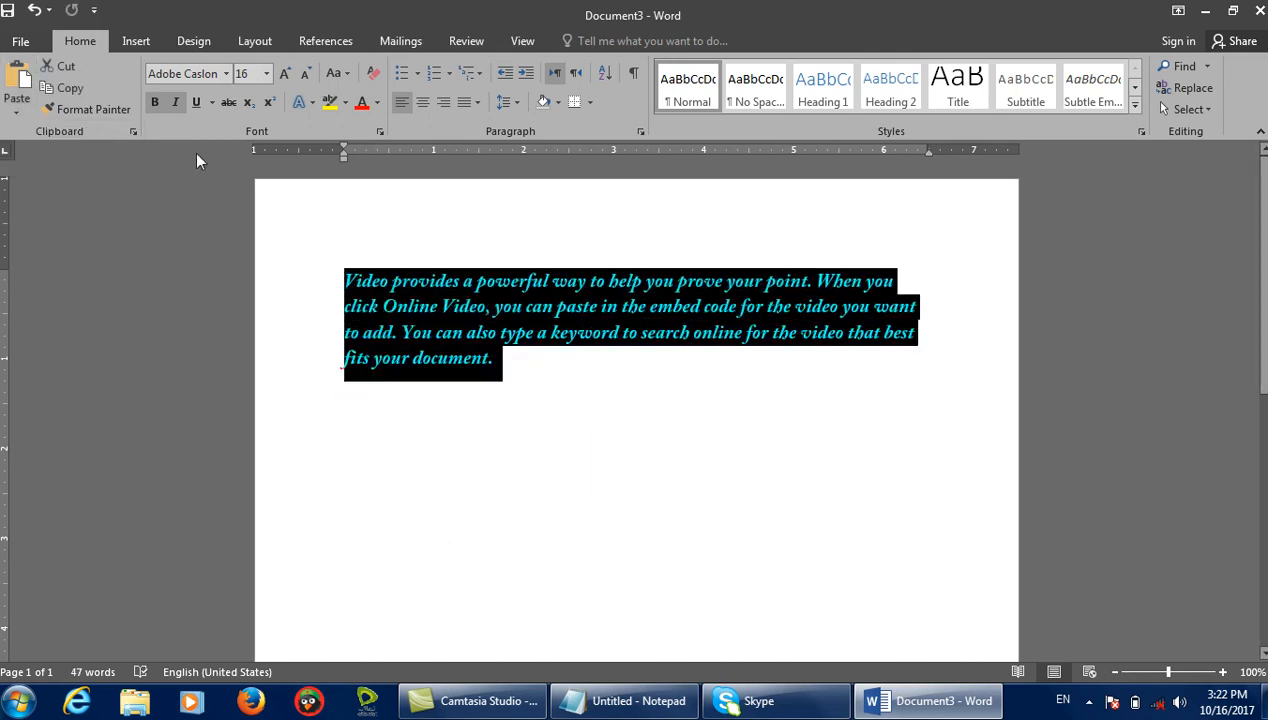
Create a new blank document and paste the copied red paragraph into it with Keep Source Formatting.
left_click(499, 343)
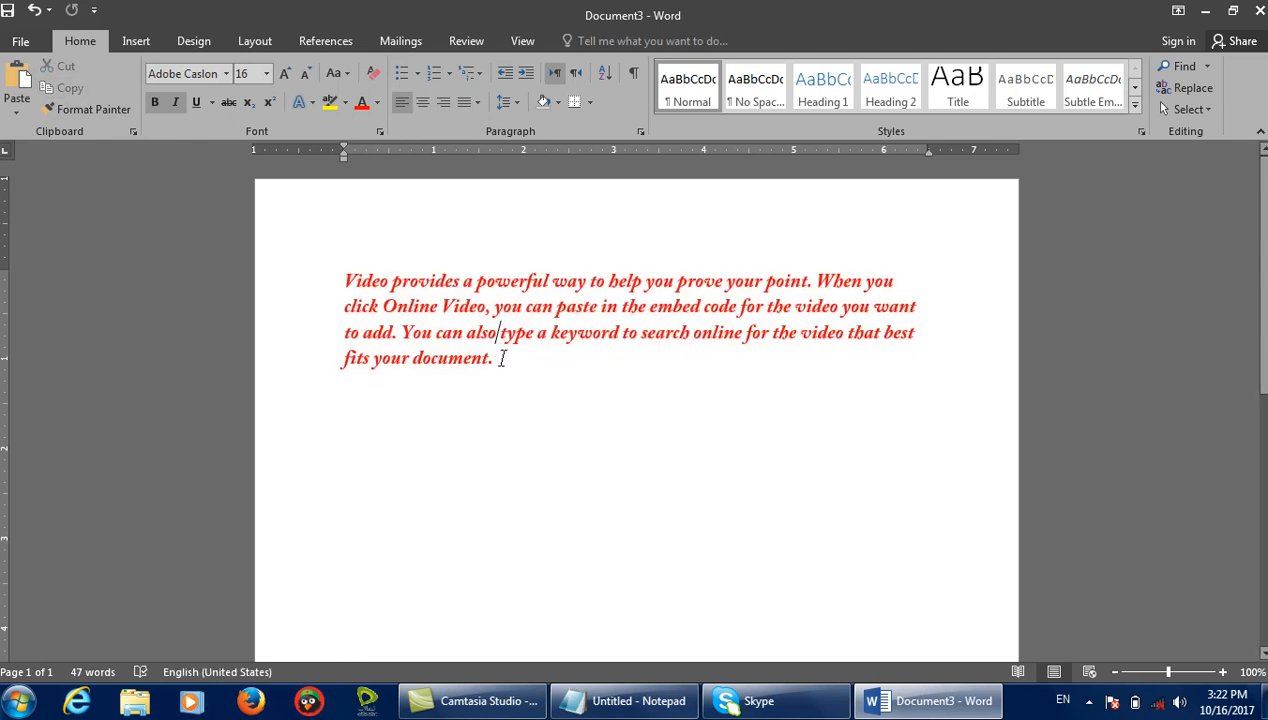
key("ctrl+n")
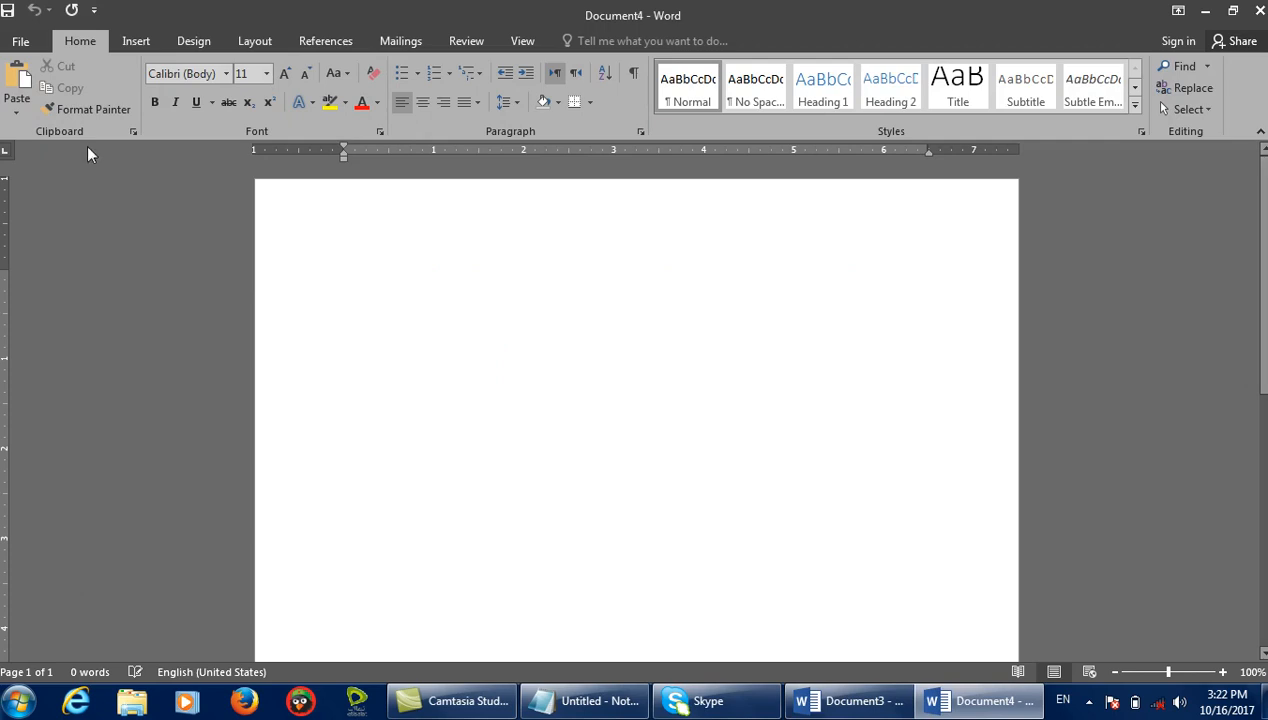
left_click(16, 111)
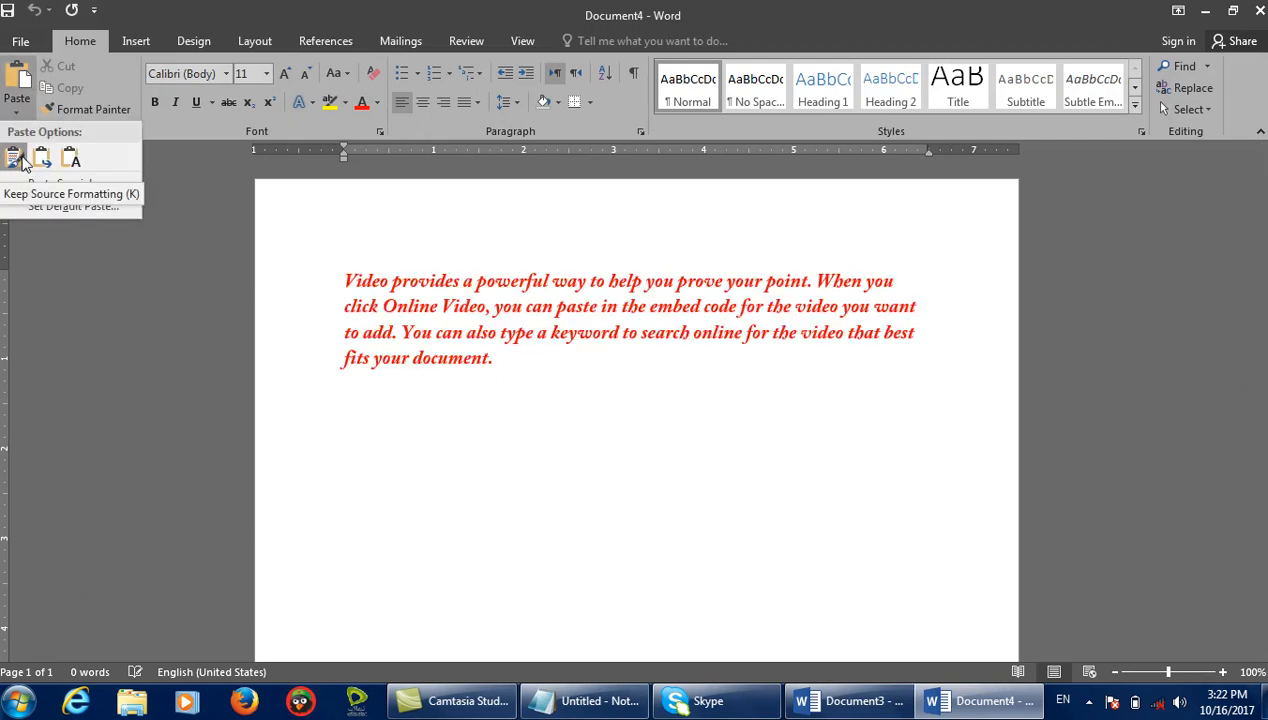
left_click(14, 158)
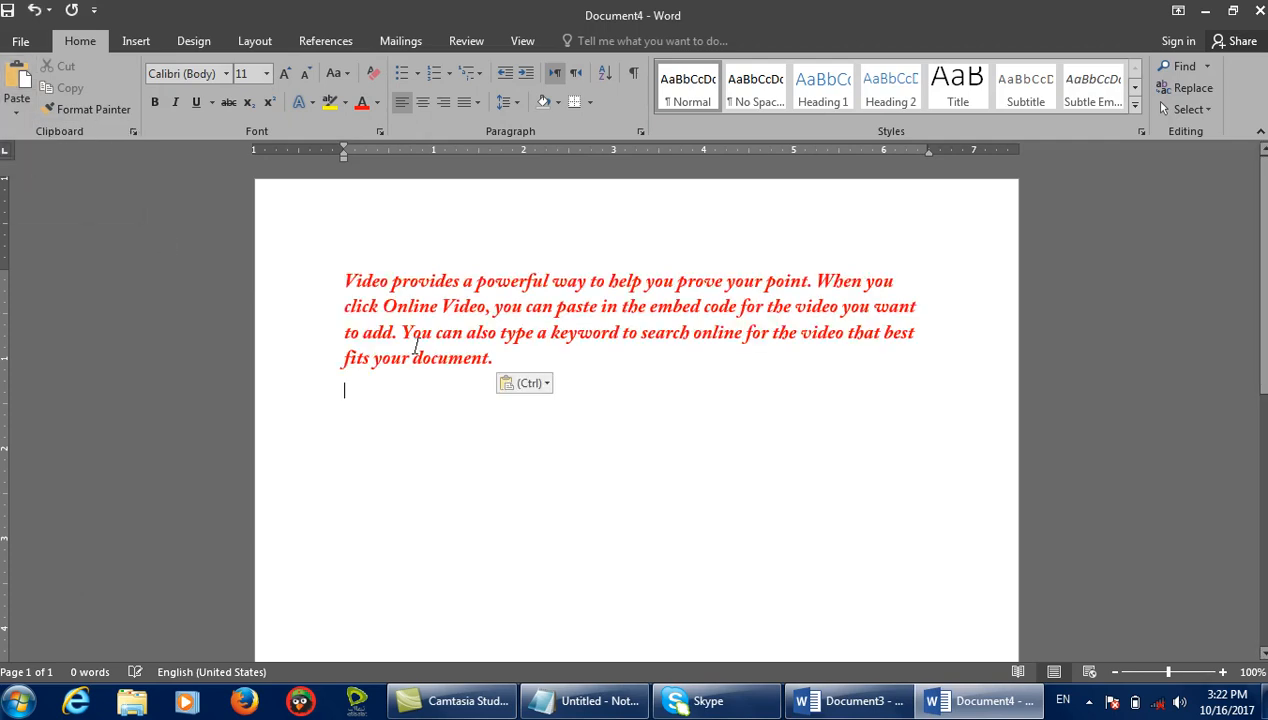
Undo the paste and preview Merge Formatting in the blank document without pasting.
key("ctrl+z")
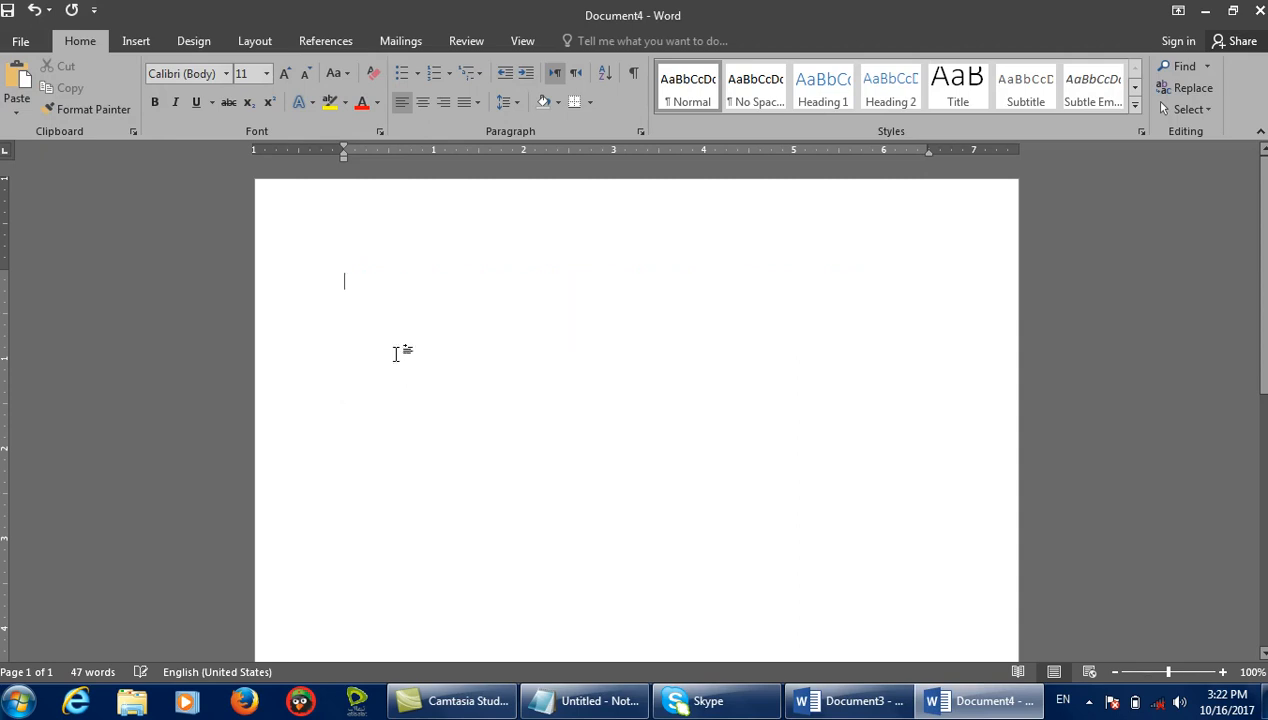
left_click(16, 111)
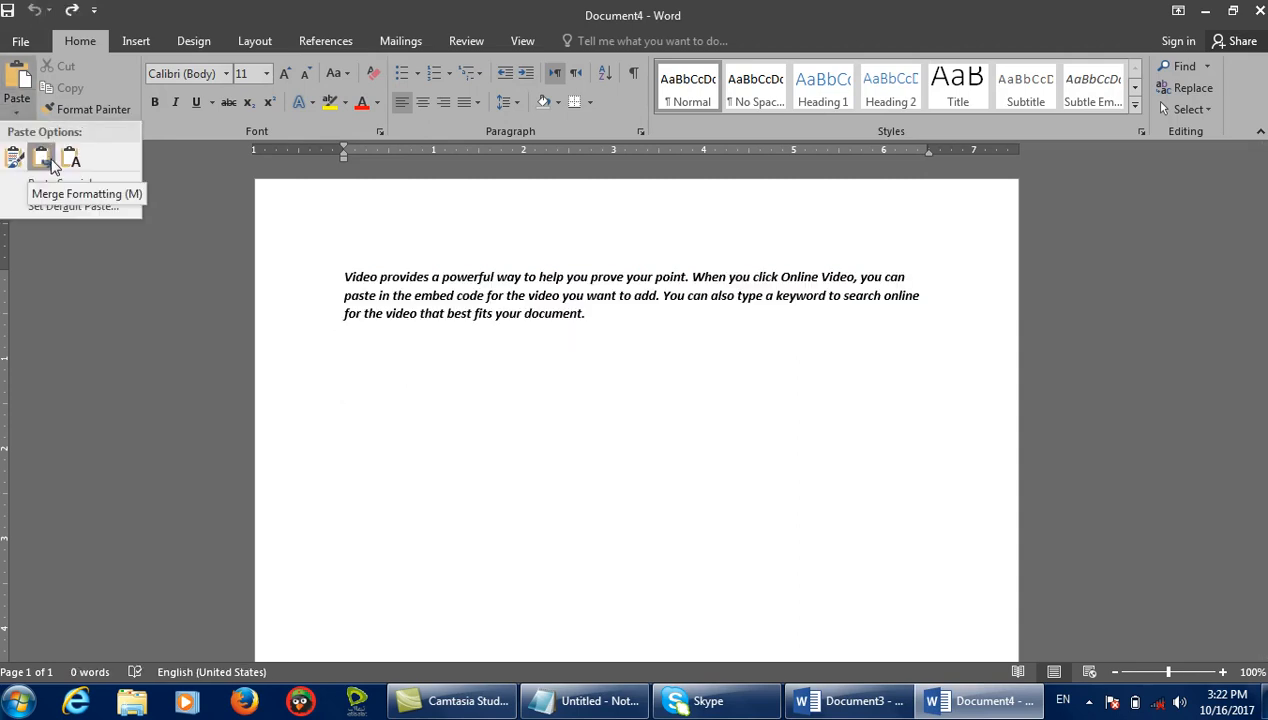
left_click(461, 393)
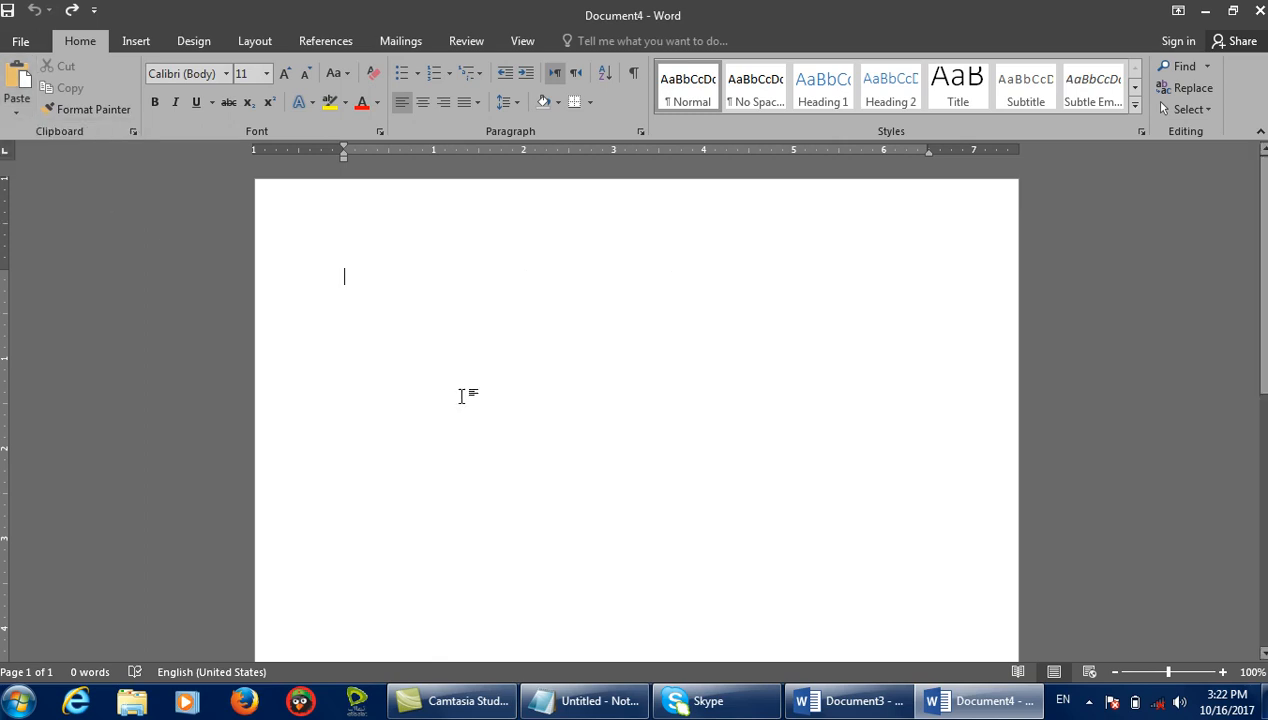
Copy the red paragraph again in Document3 and return to the blank Document4.
right_click(842, 701)
left_click(880, 698)
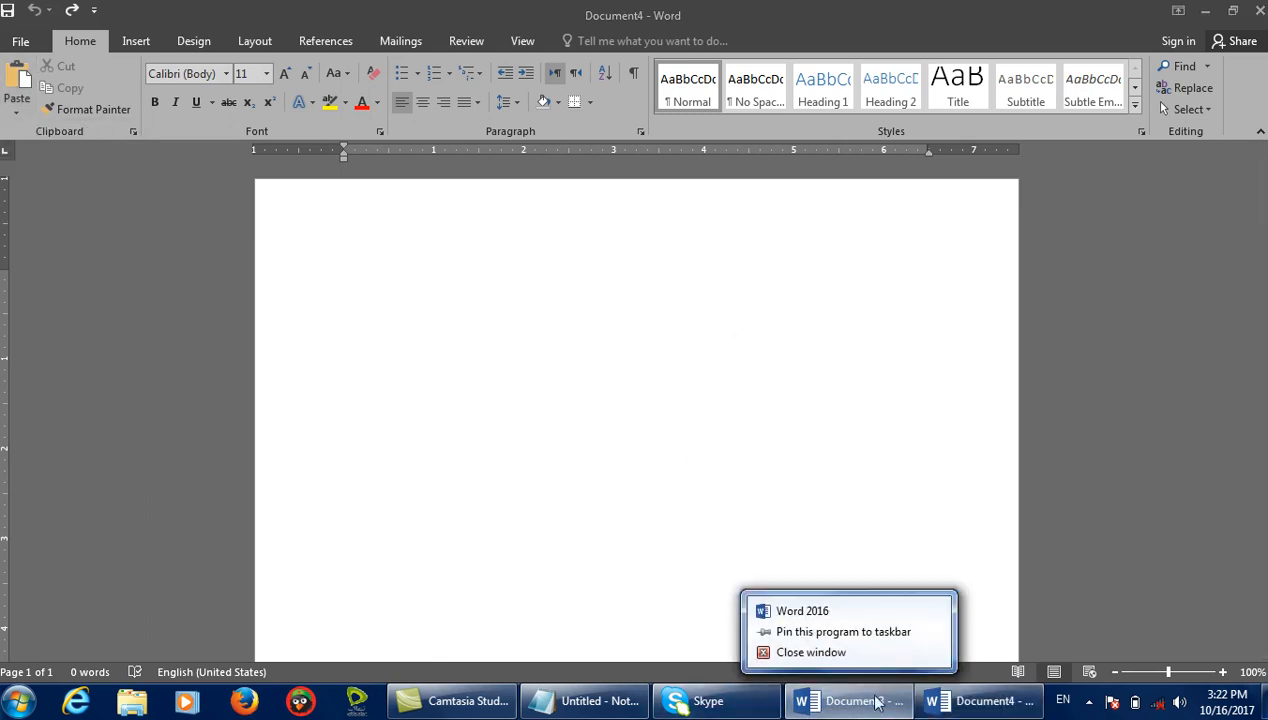
left_click(873, 700)
left_click(873, 700)
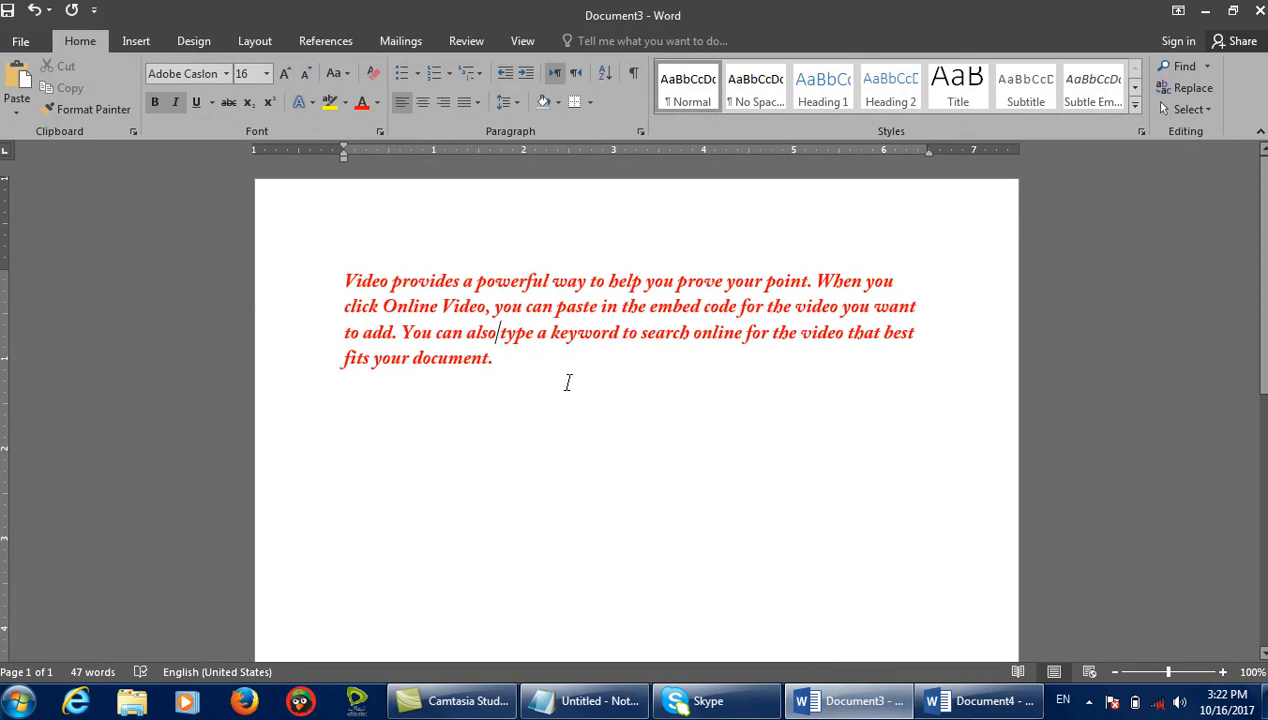
triple_click(424, 324)
right_click(420, 319)
left_click(453, 356)
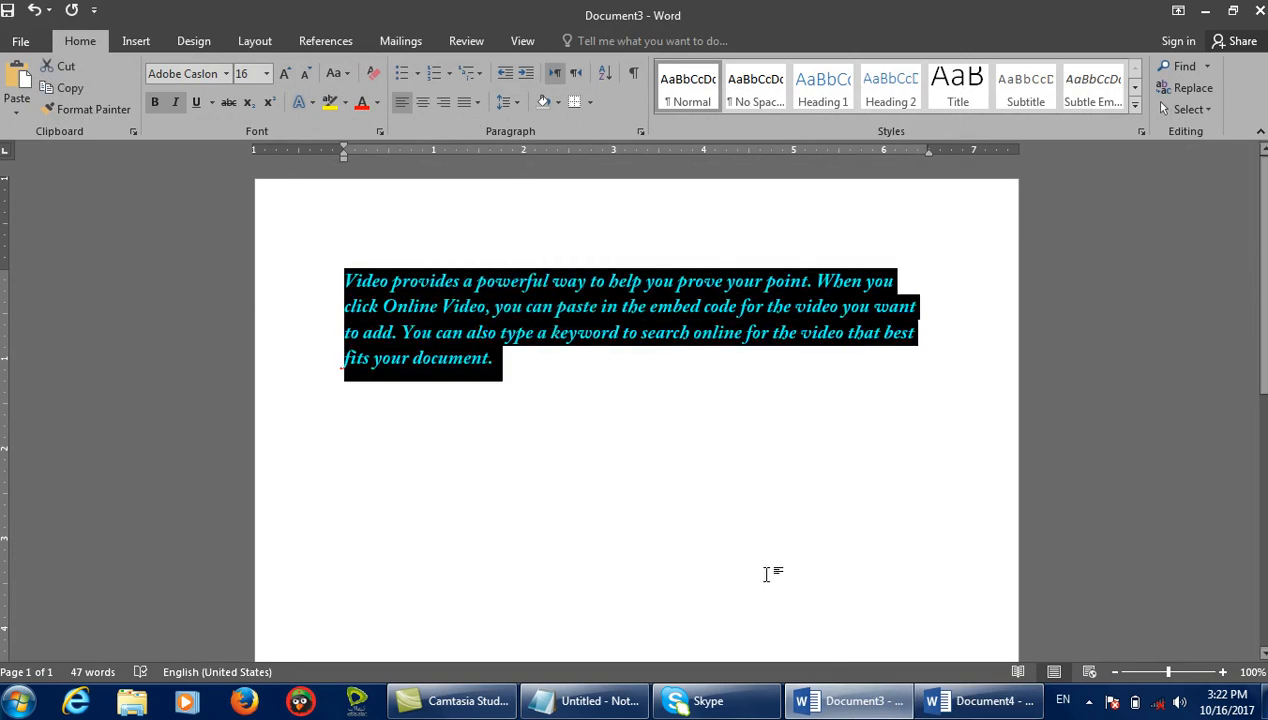
left_click(957, 697)
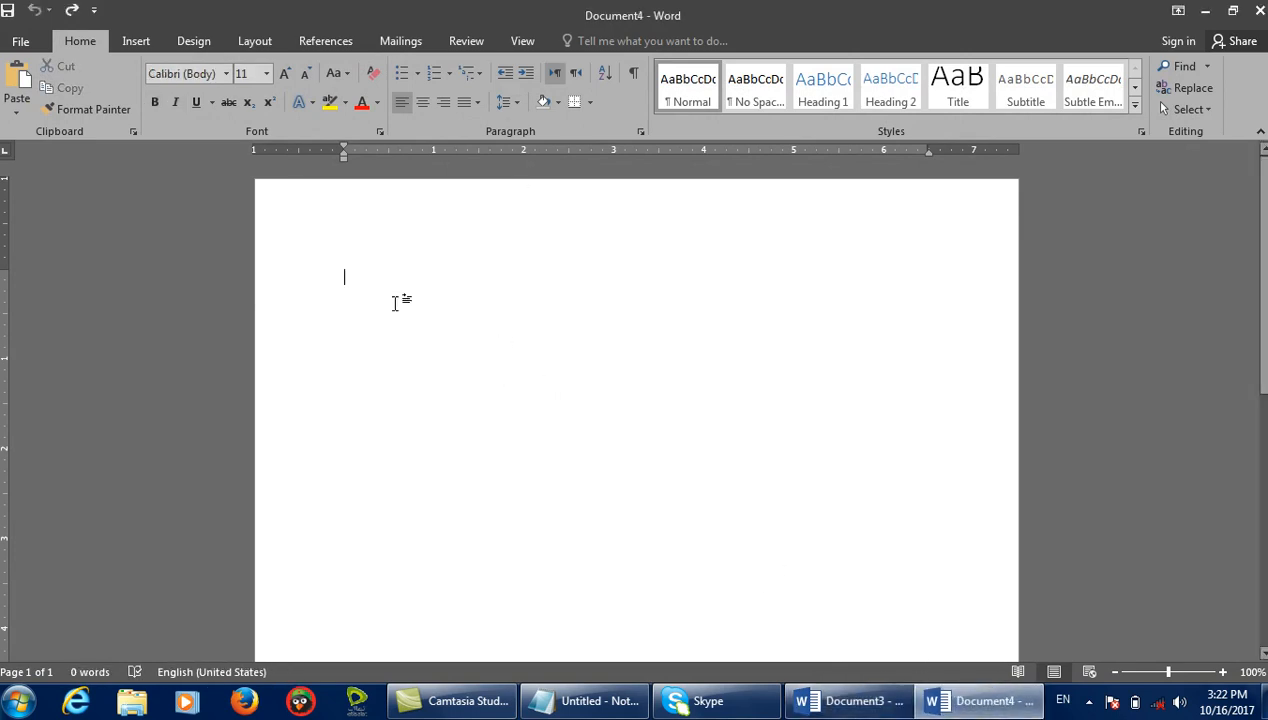
Paste the paragraph into the blank document with Merge Formatting and undo the paste.
left_click(16, 106)
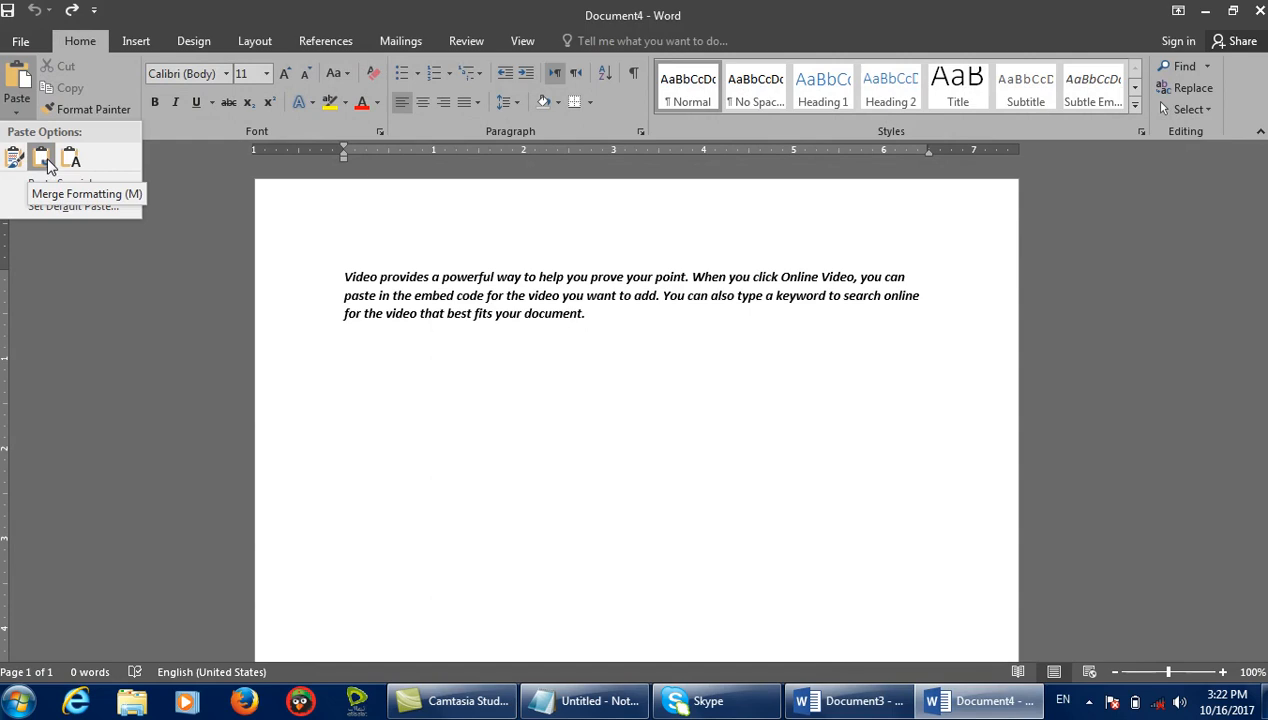
left_click(45, 160)
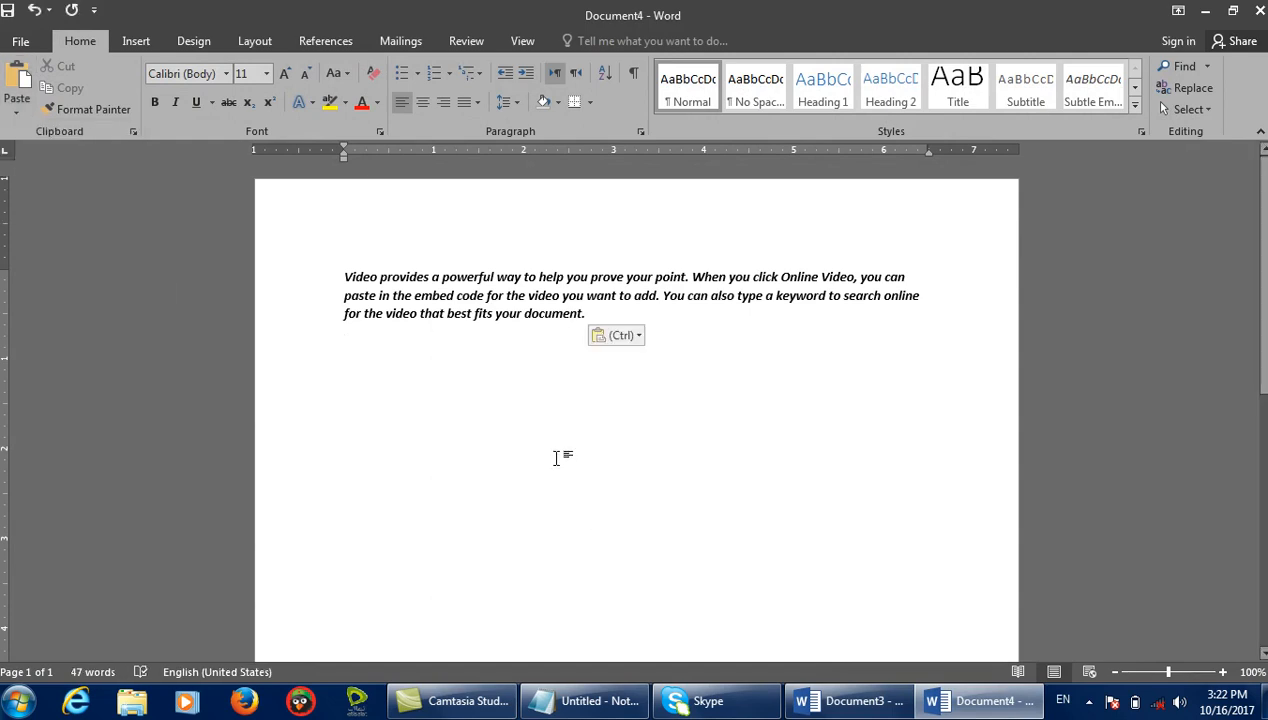
key("ctrl+z")
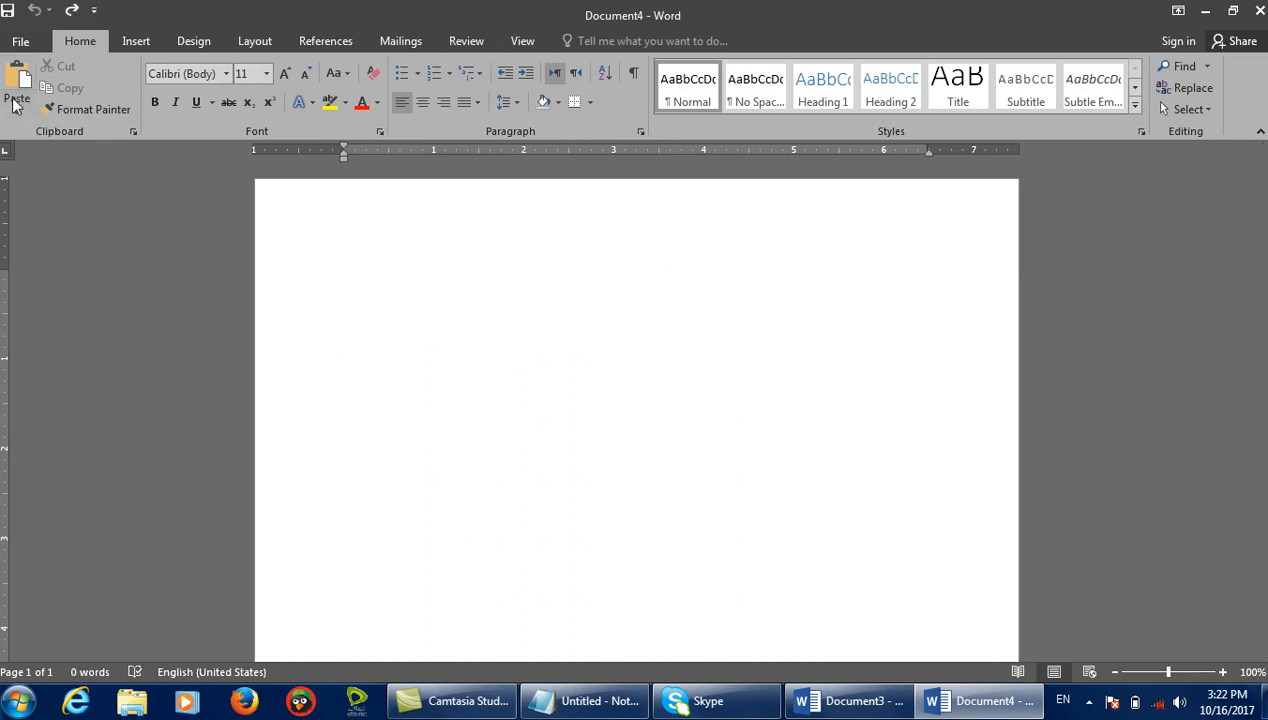
Copy the red paragraph from Document3 once more and paste it into Document4 with Keep Text Only.
left_click(16, 108)
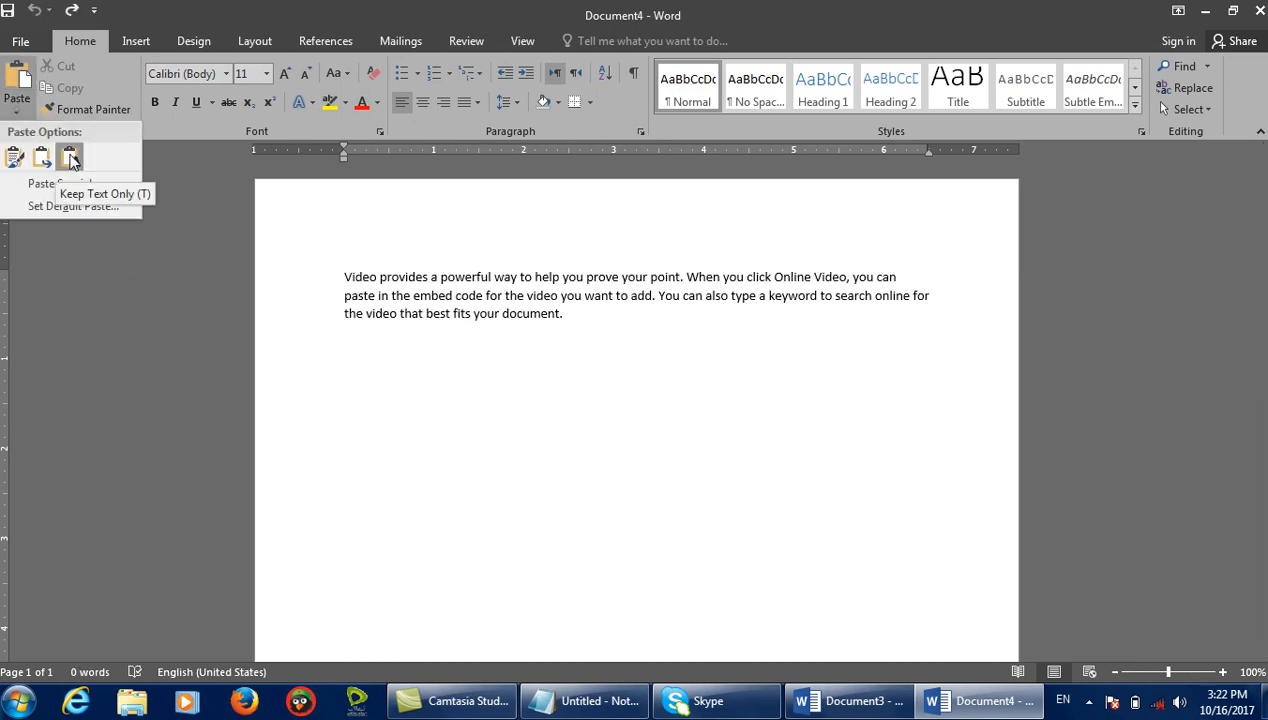
left_click(855, 697)
left_click_drag(510, 362, 334, 283)
right_click(397, 290)
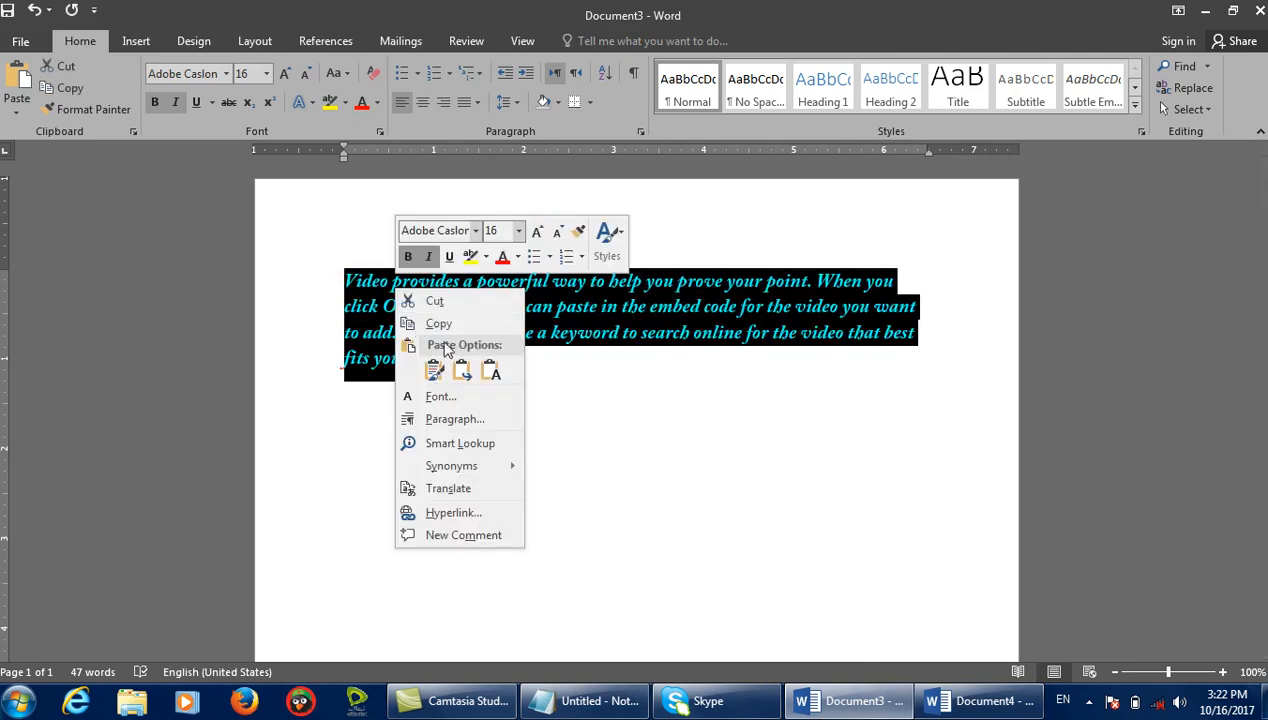
left_click(438, 323)
left_click(980, 700)
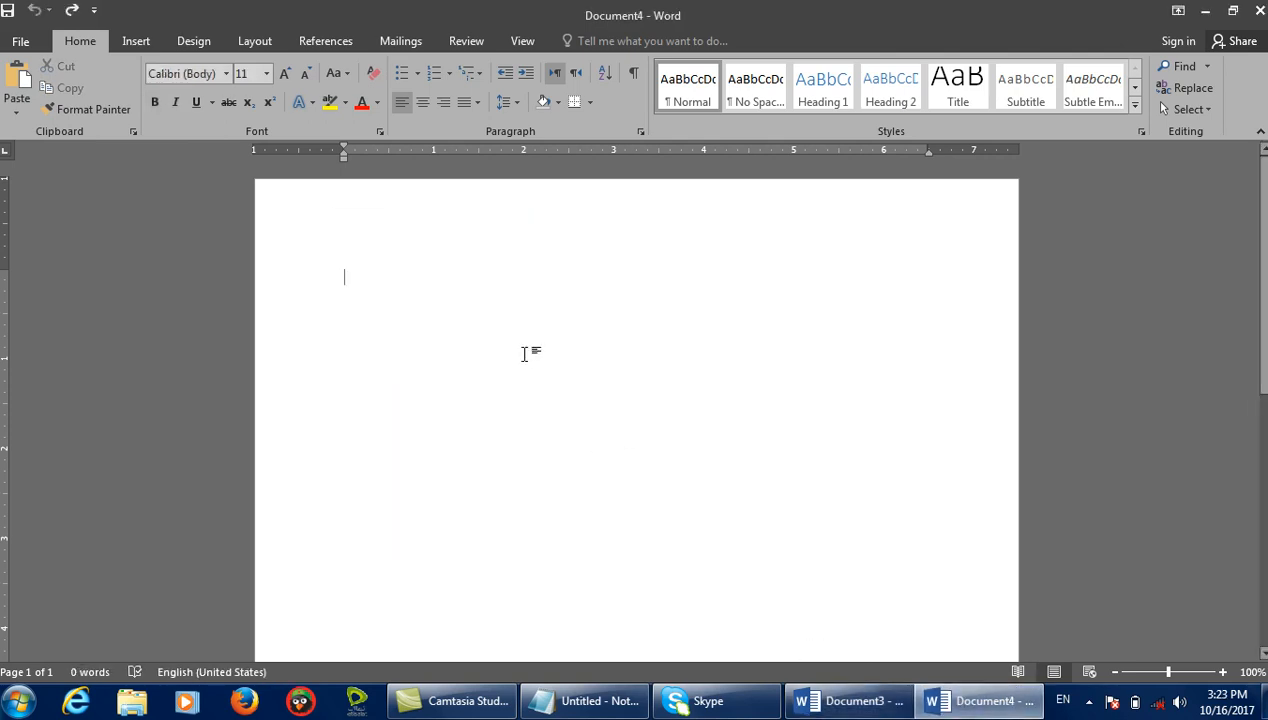
left_click(16, 111)
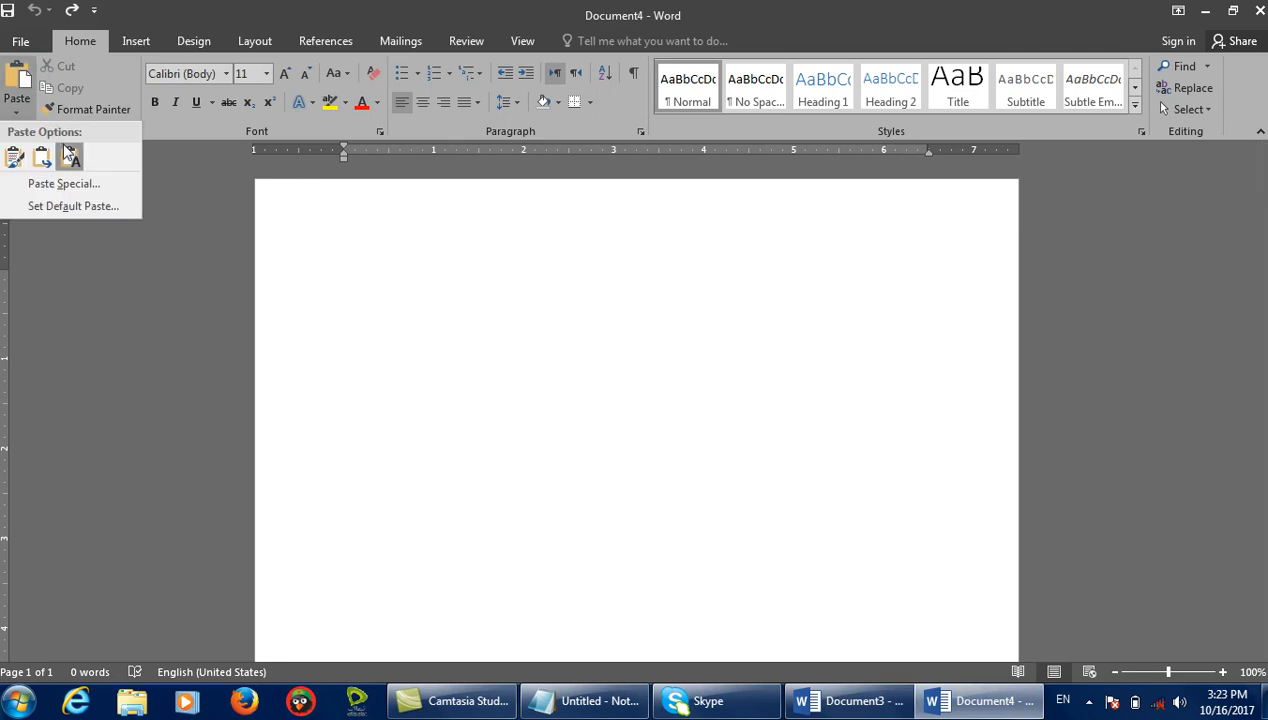
left_click(71, 156)
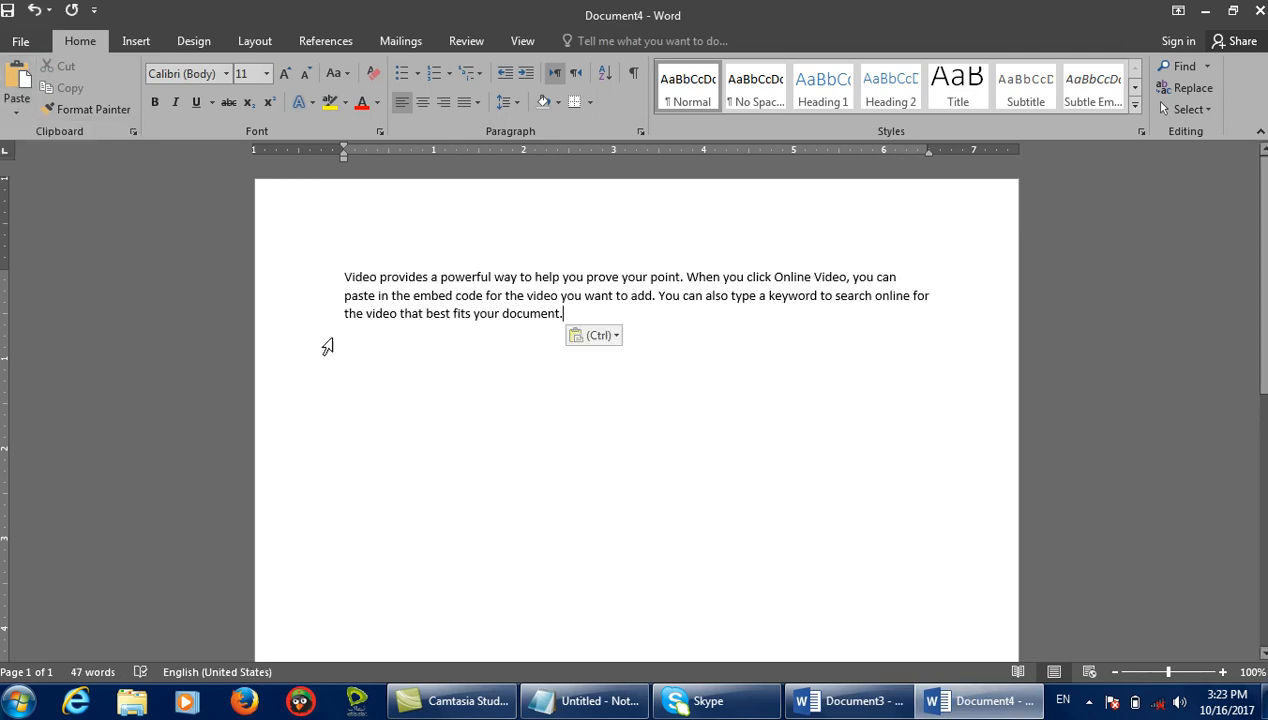
Open the Paste Special dialog in Document4 and close it without pasting.
left_click(16, 111)
left_click(50, 184)
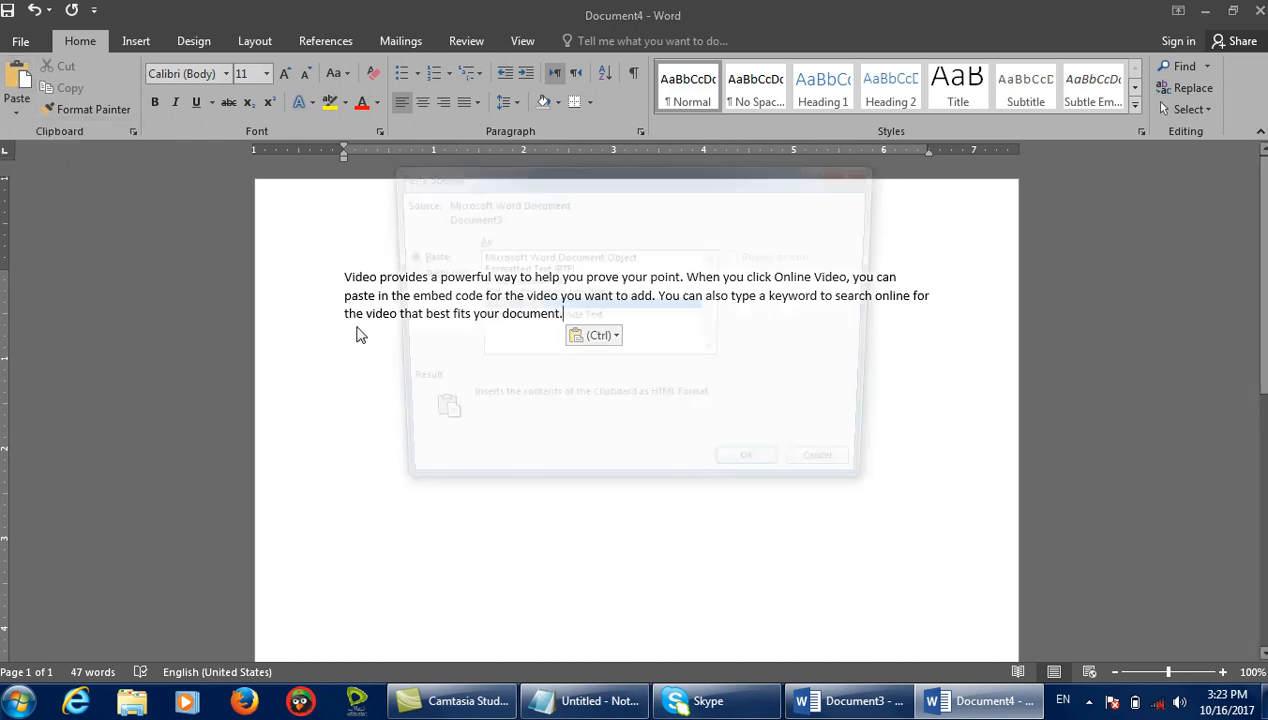
left_click(838, 474)
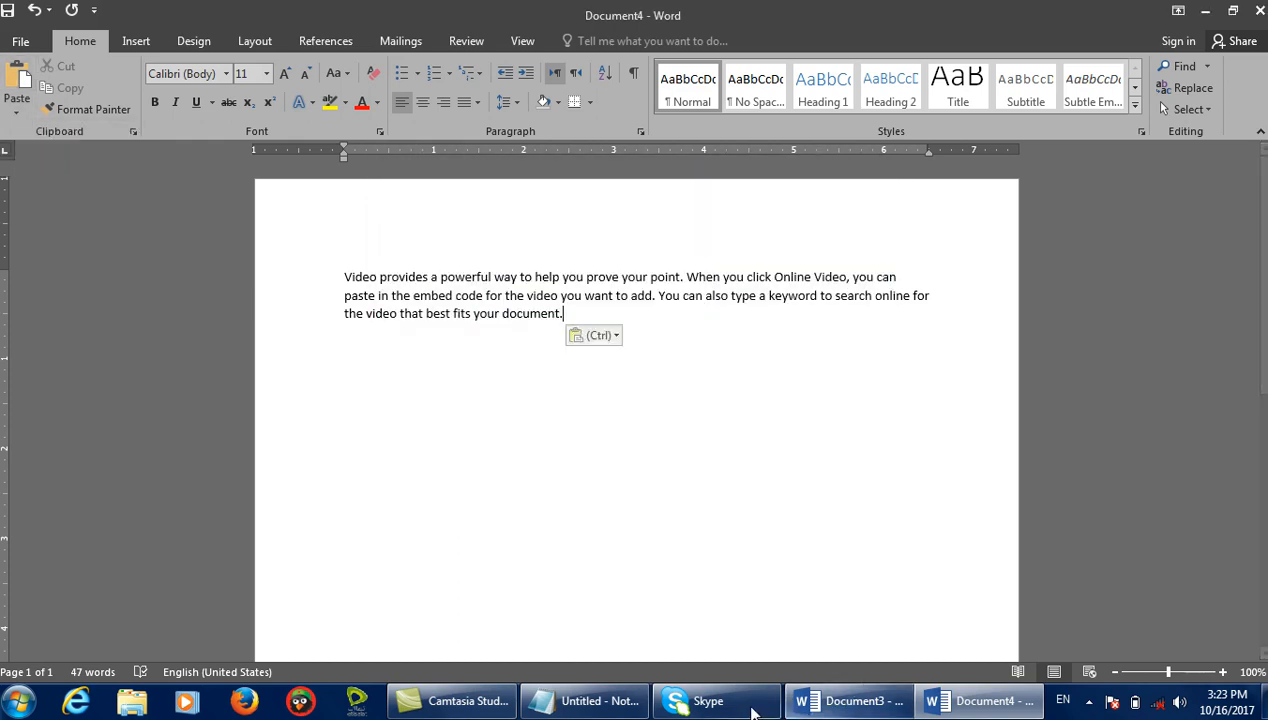
Switch to Notepad and indent the Copy format and Paste format lines under Format Painter.
left_click(606, 698)
key("Return")
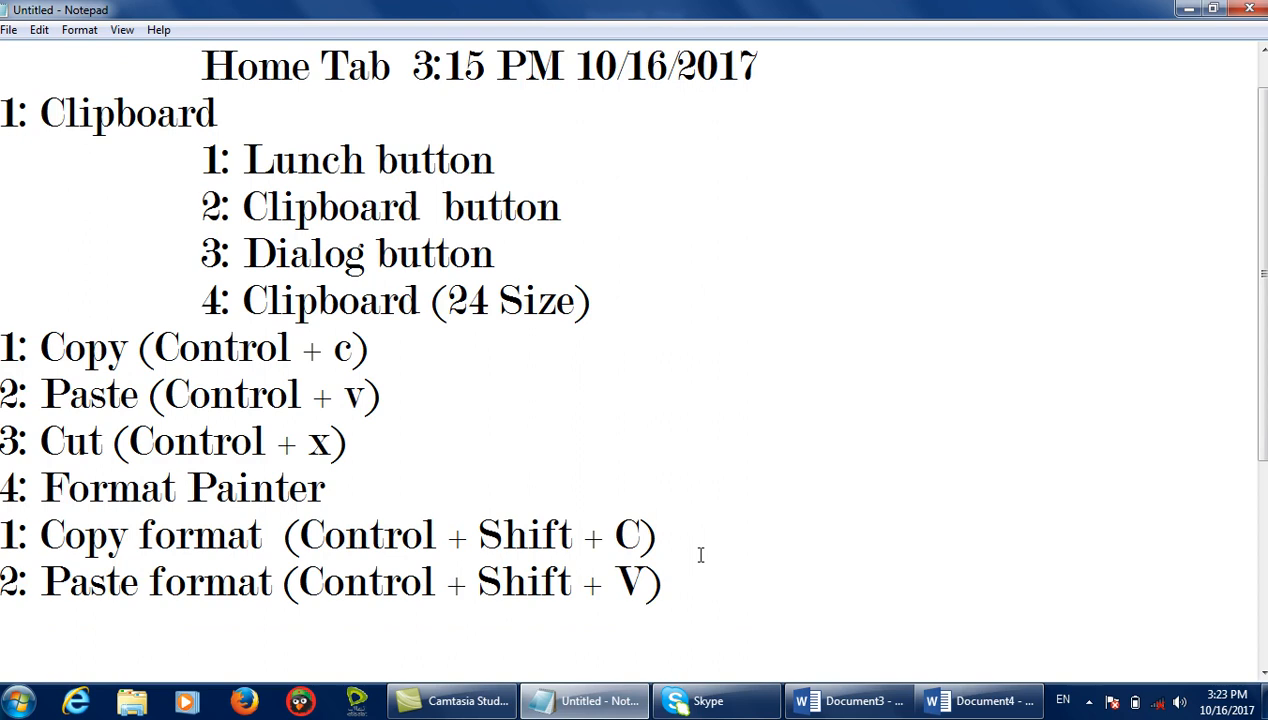
type("3:")
key("BackSpace")
key("BackSpace")
left_click(13, 535)
key("Tab")
left_click(13, 590)
key("Tab")
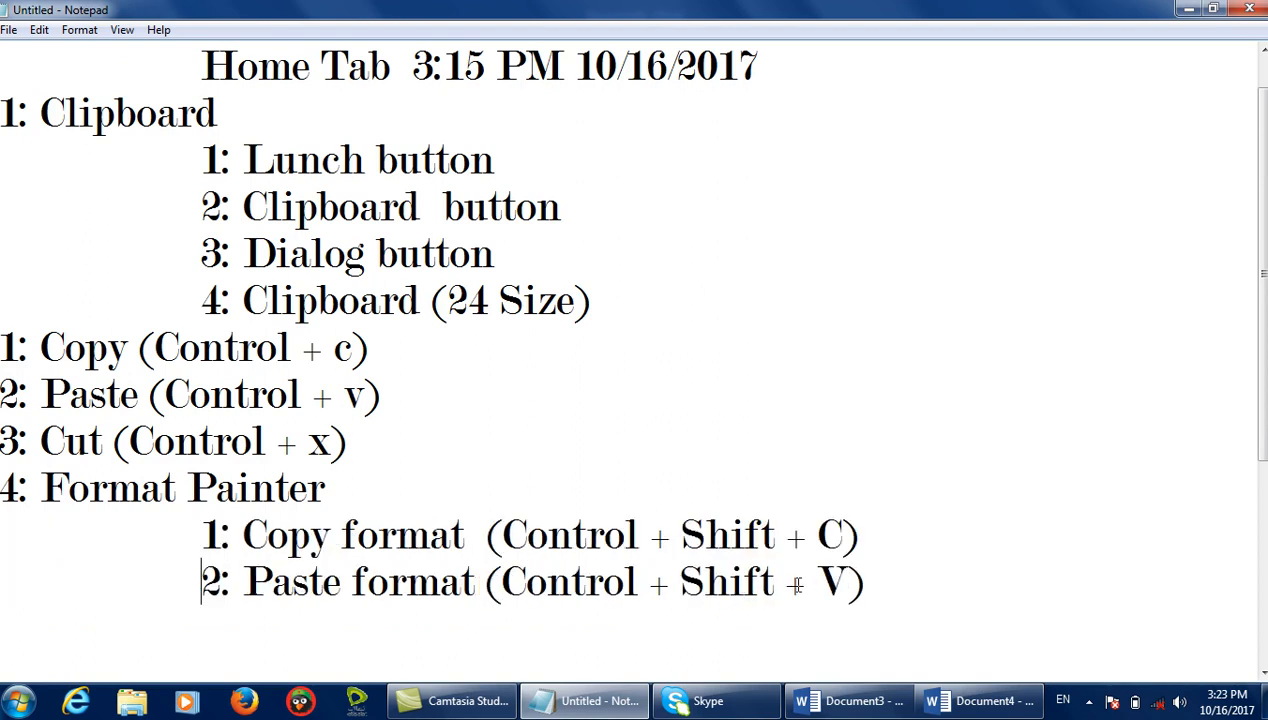
Add the line "5: Paste Special" below the Paste format entry.
key("Return")
type("5: PAste")
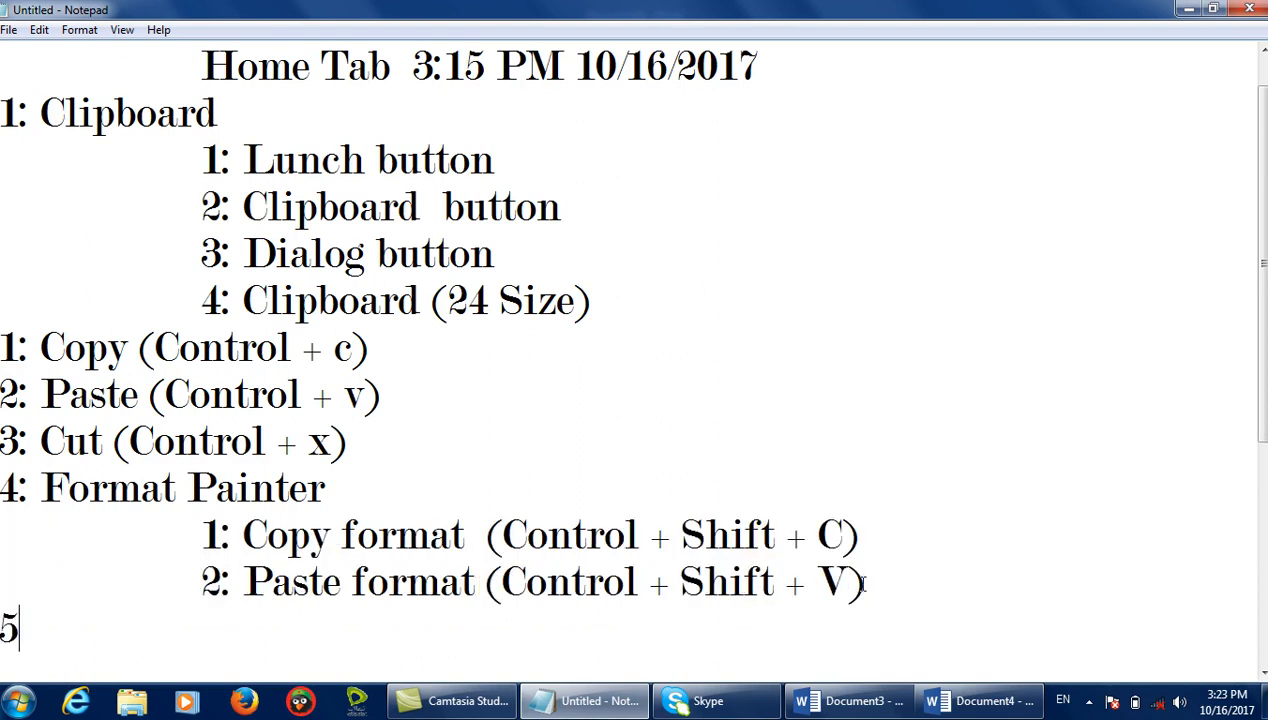
key("BackSpace")
key("BackSpace")
key("BackSpace")
key("BackSpace")
type("aste Sepc")
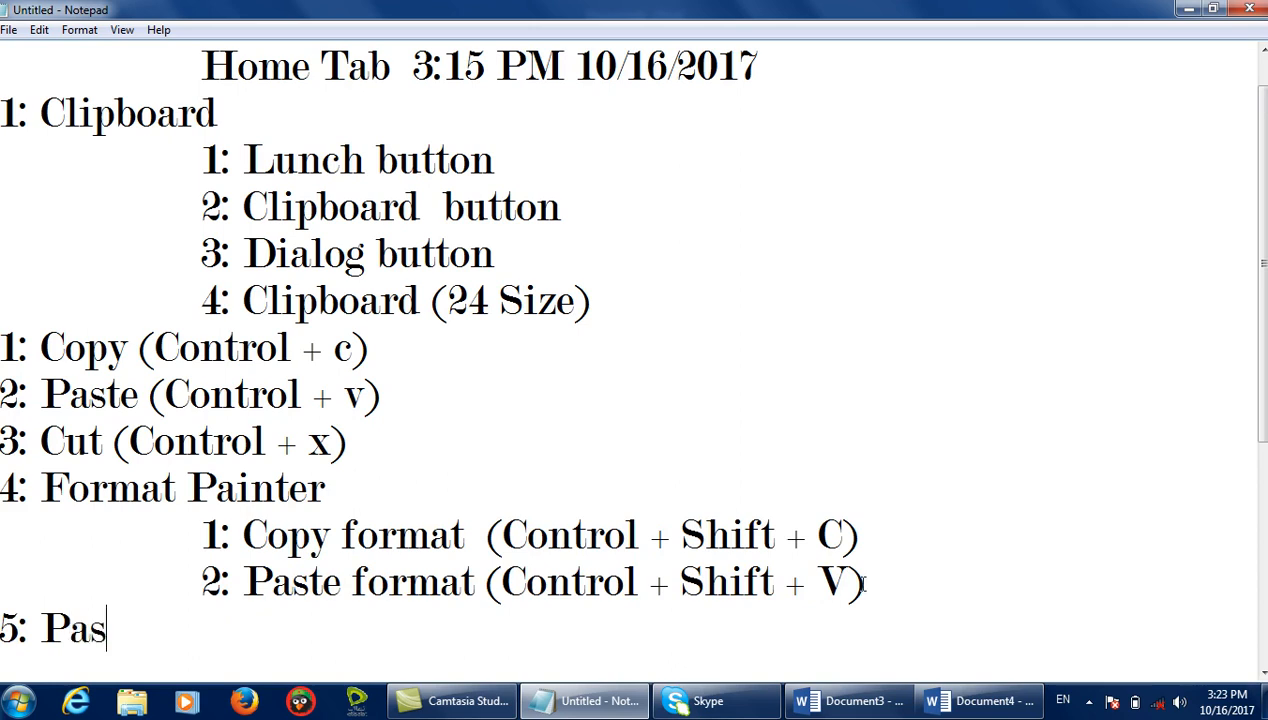
key("BackSpace")
key("BackSpace")
key("BackSpace")
key("BackSpace")
type("Special")
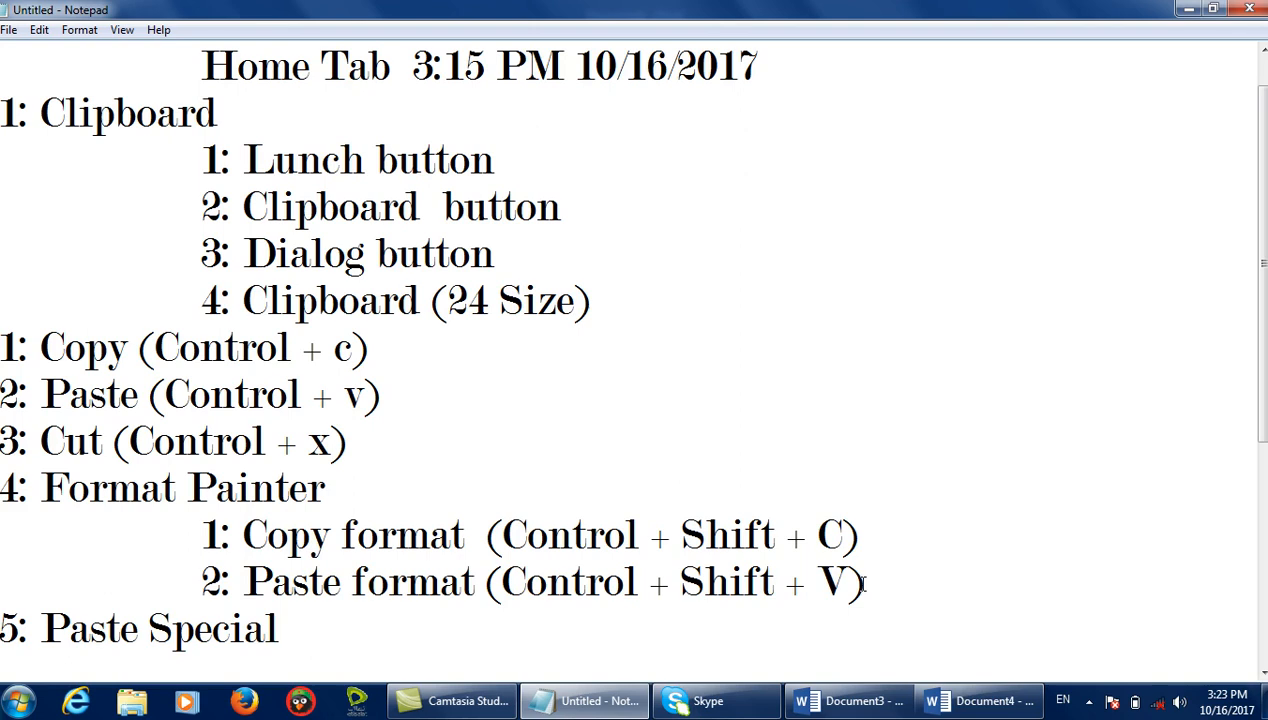
Return to Word, close Document4 without saving it, and create a new blank document.
left_click(1187, 9)
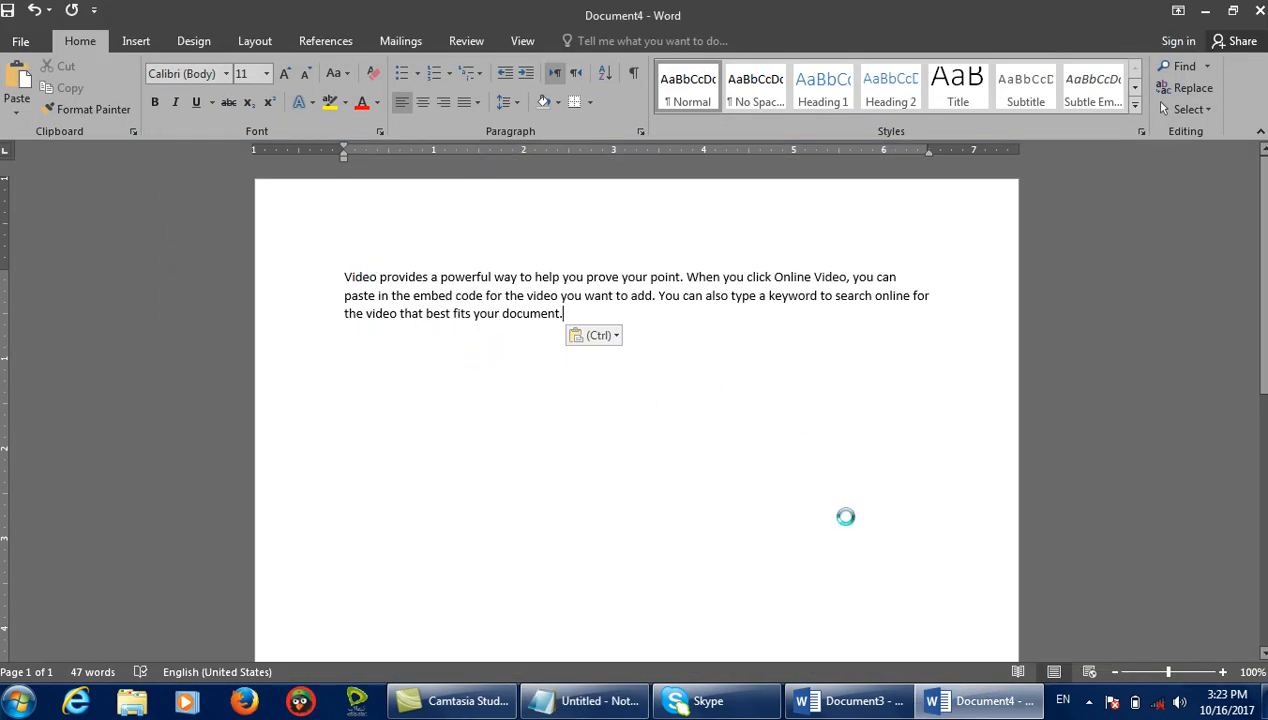
key("alt+F4")
left_click(652, 386)
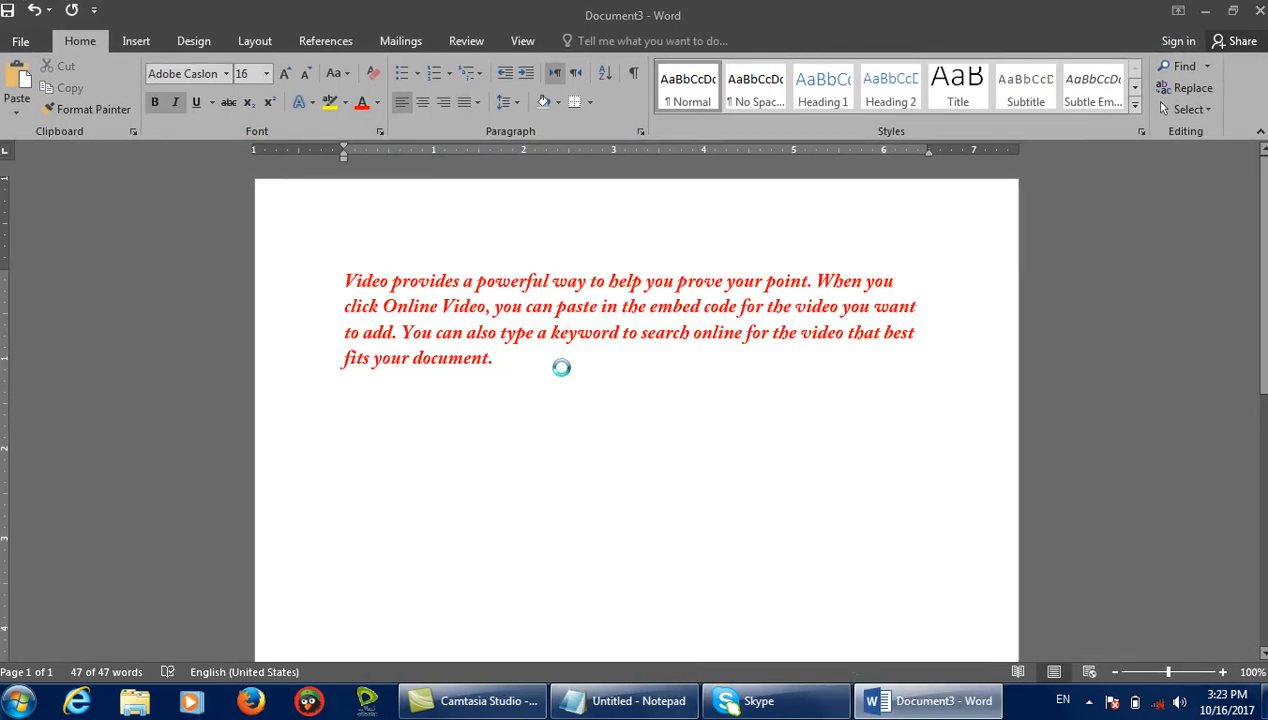
left_click(850, 701)
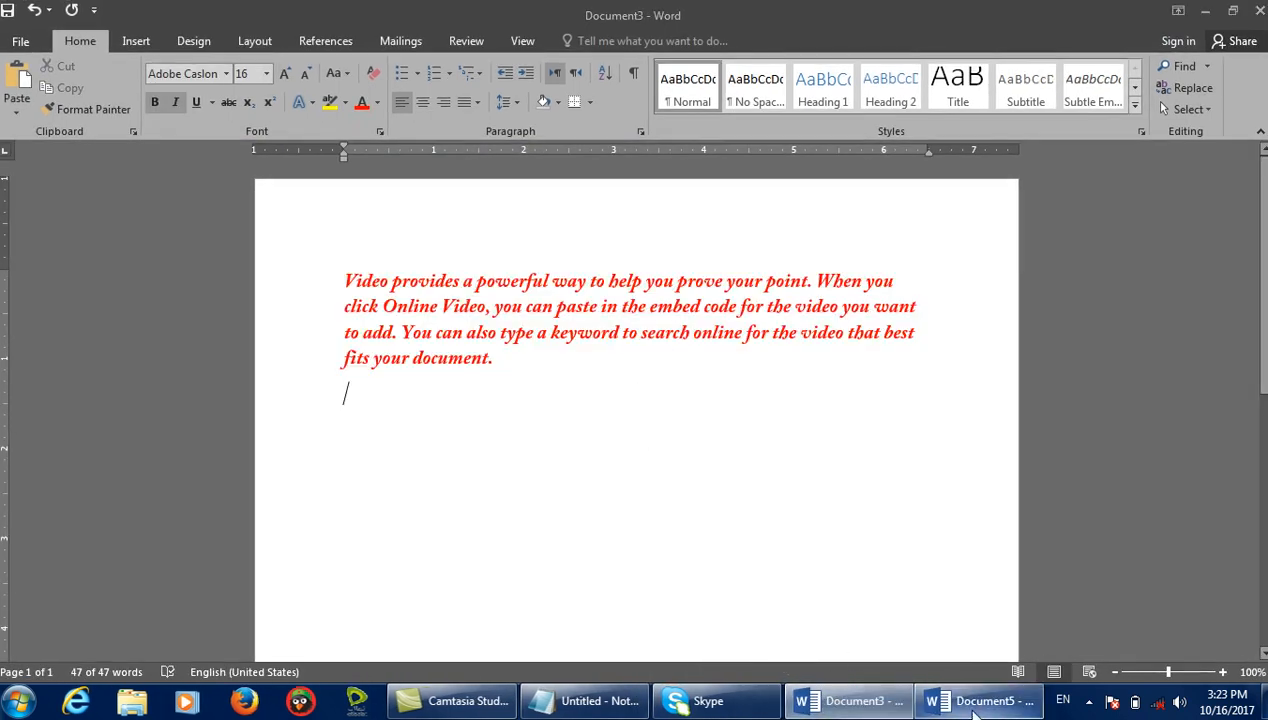
Copy the red paragraph in Document3 and switch to the blank Document5.
left_click(945, 699)
left_click(936, 698)
left_click_drag(645, 408, 303, 260)
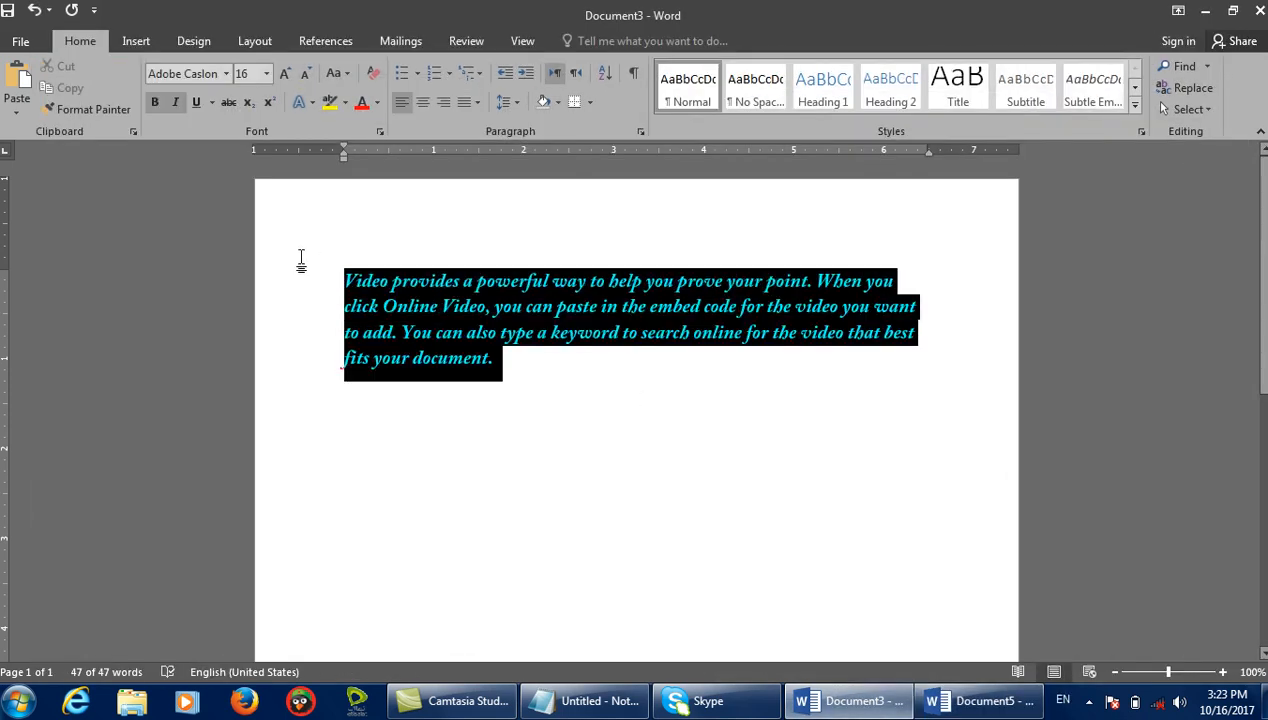
right_click(411, 319)
left_click(452, 350)
left_click(945, 699)
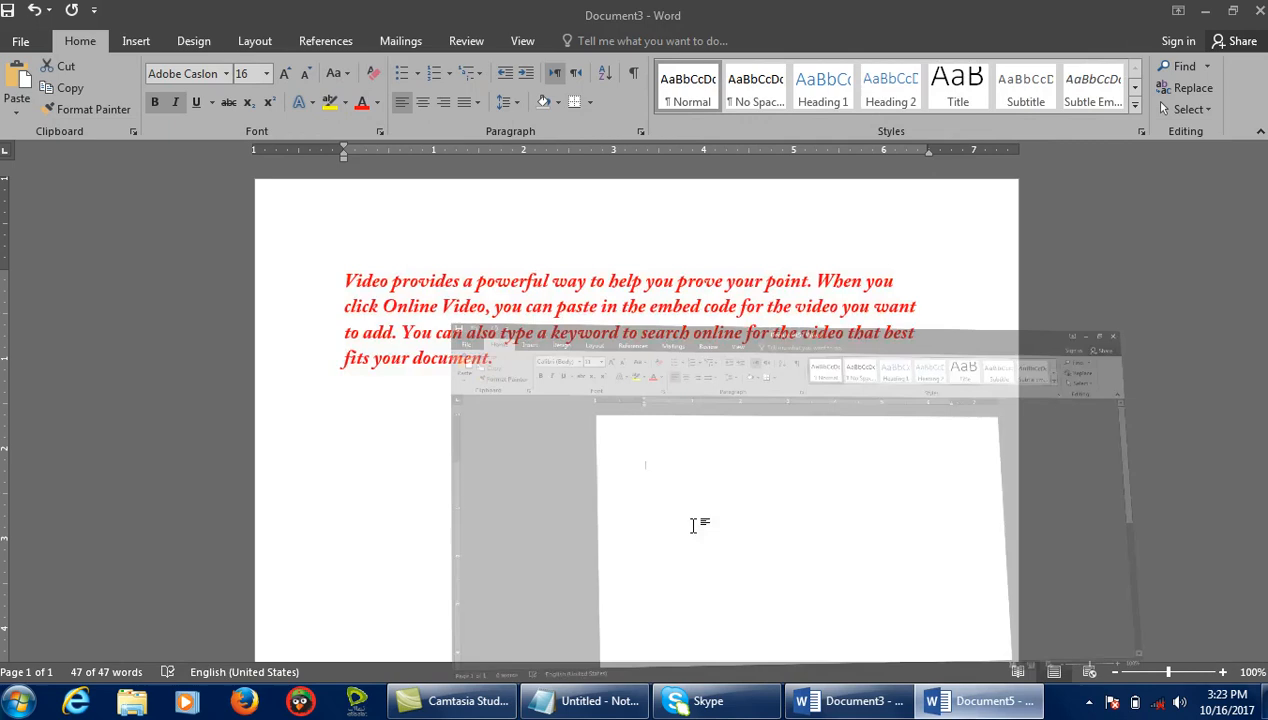
Open Paste Special in the blank document and select Microsoft Word Document Object as the paste format.
left_click(16, 111)
left_click(58, 182)
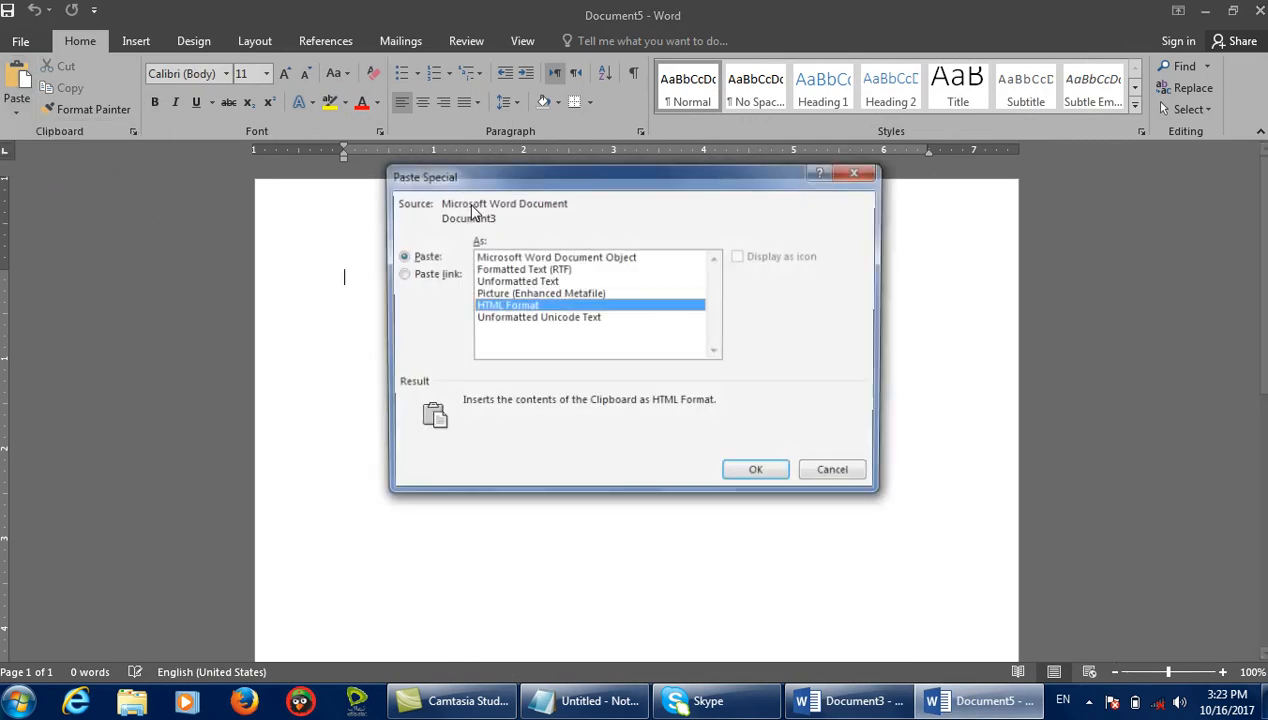
left_click(562, 262)
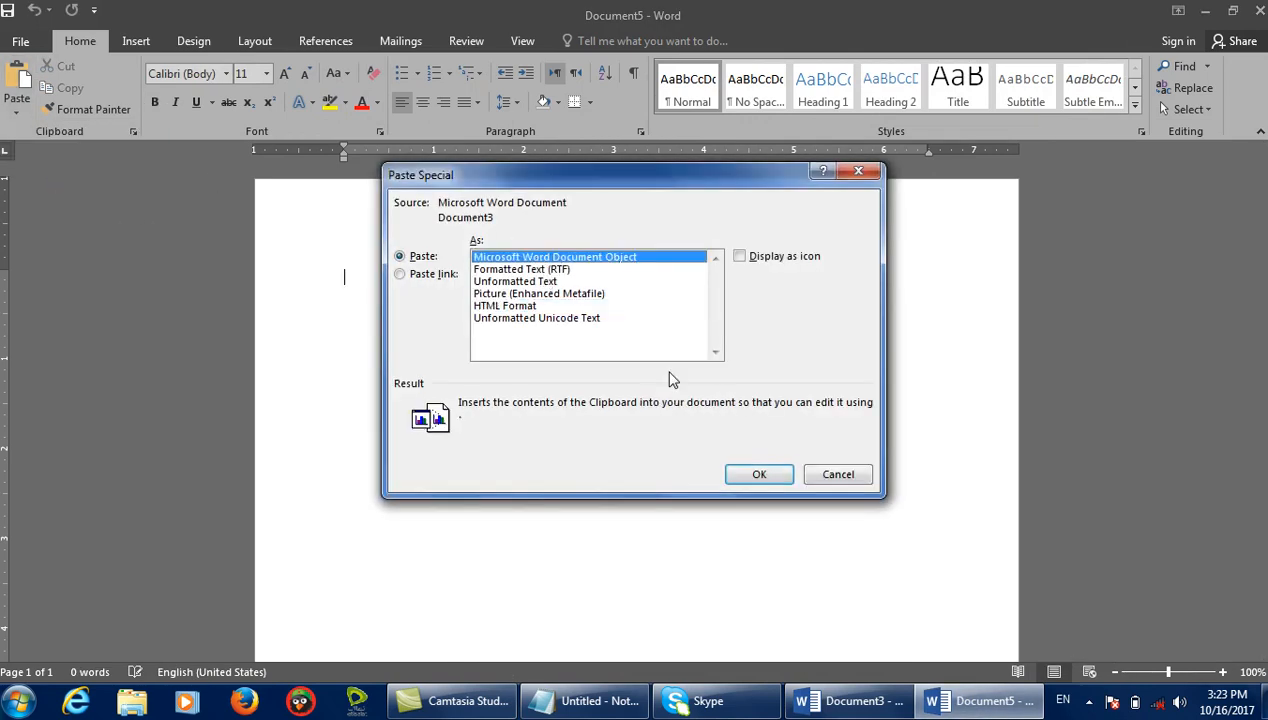
Switch to Notepad and add the indented line "1: Microsoft word document object" beneath the Paste Special entry.
left_click(588, 700)
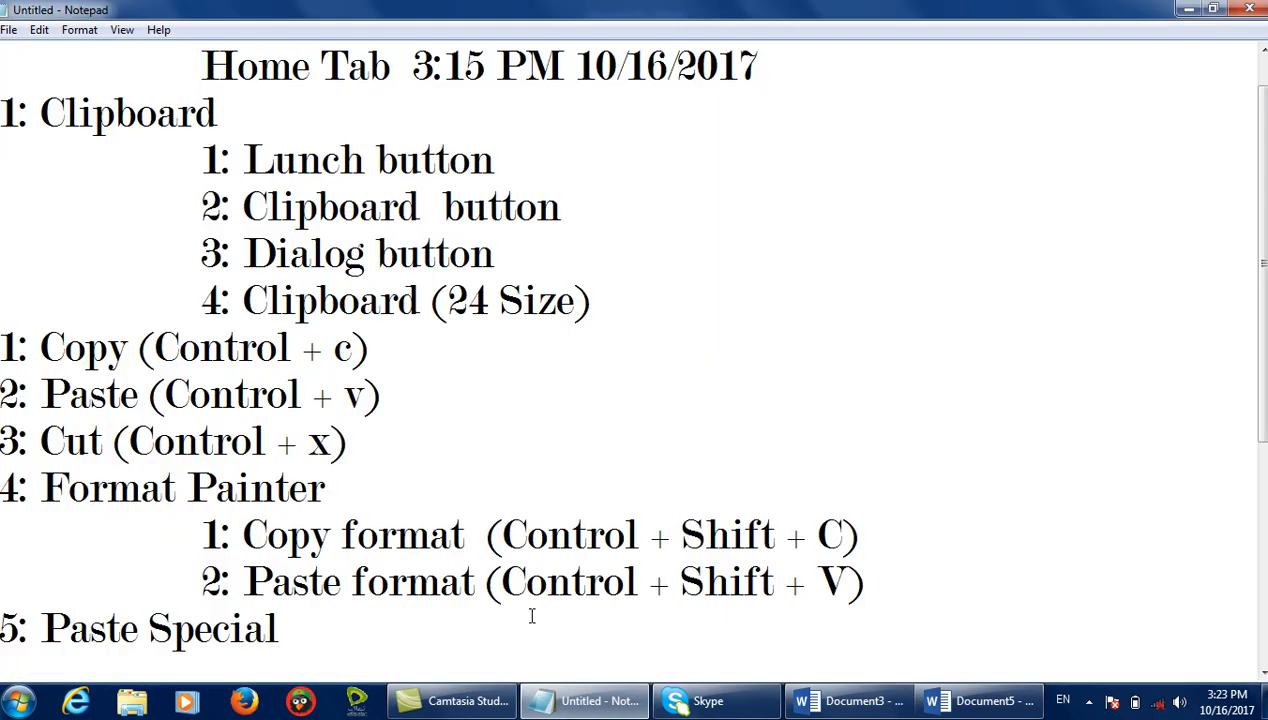
scroll(532, 611, "down", 1)
type("1: Mic")
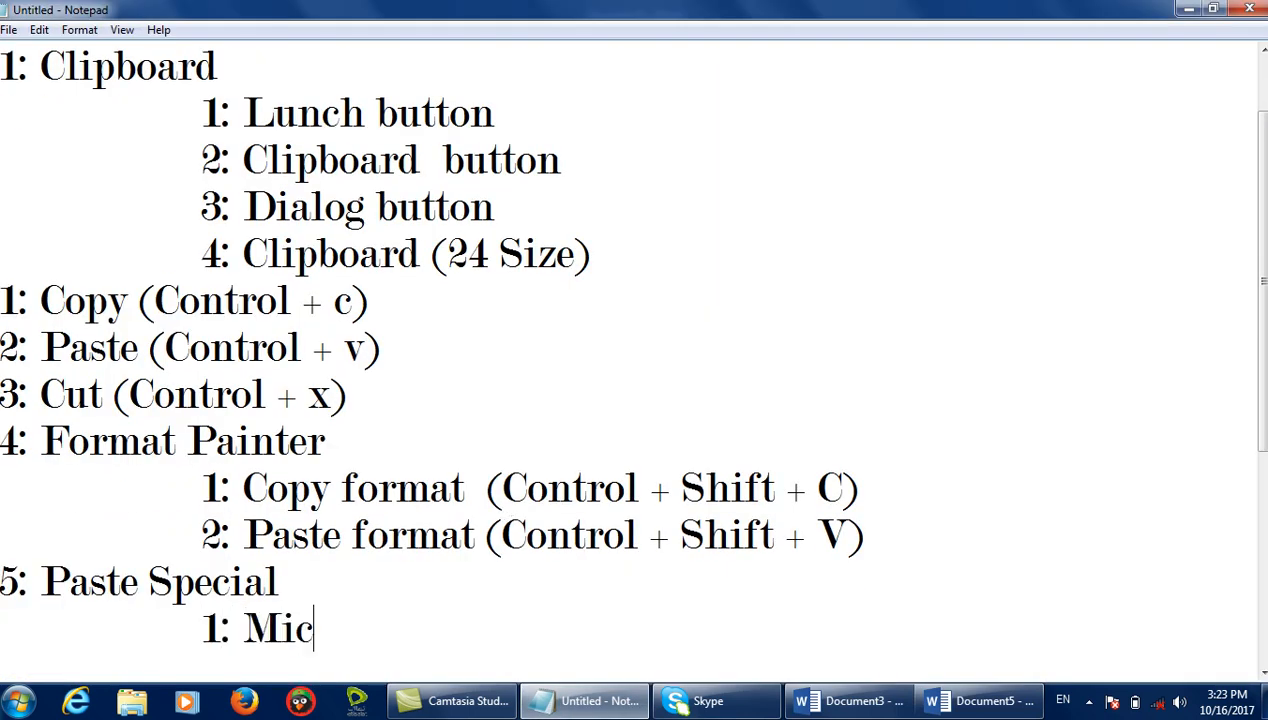
type("rosoft word ")
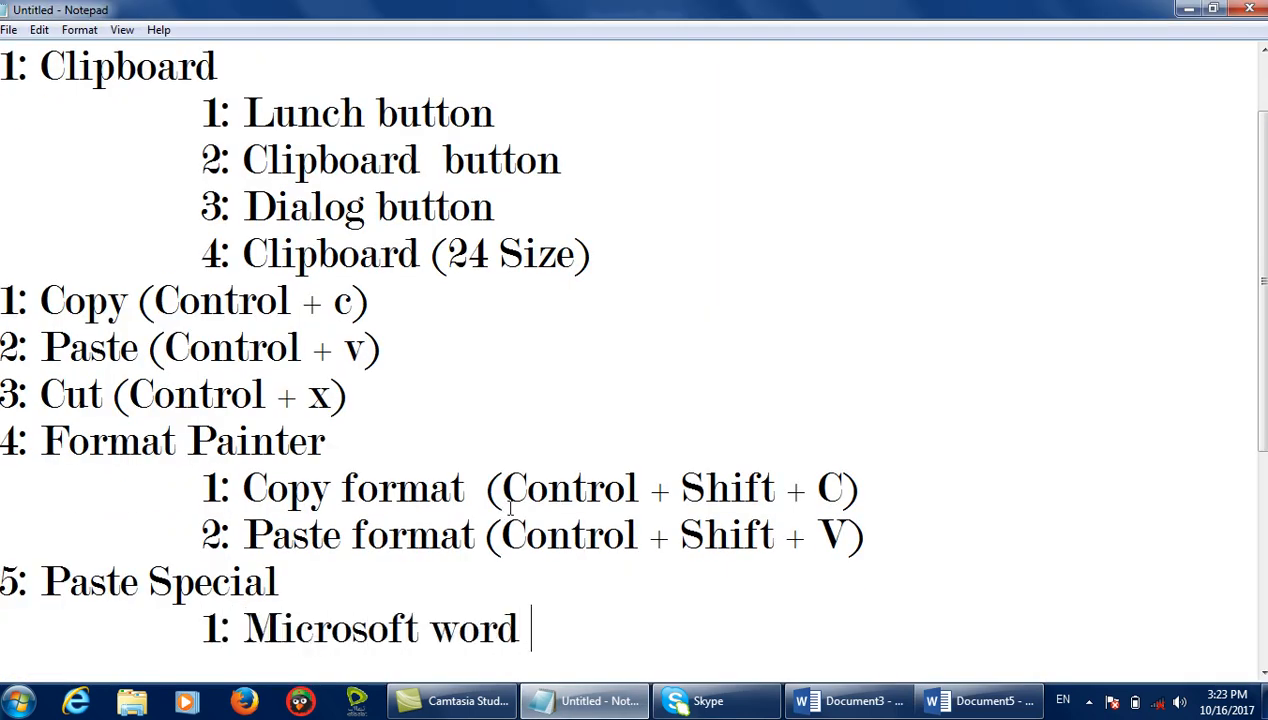
type("document object")
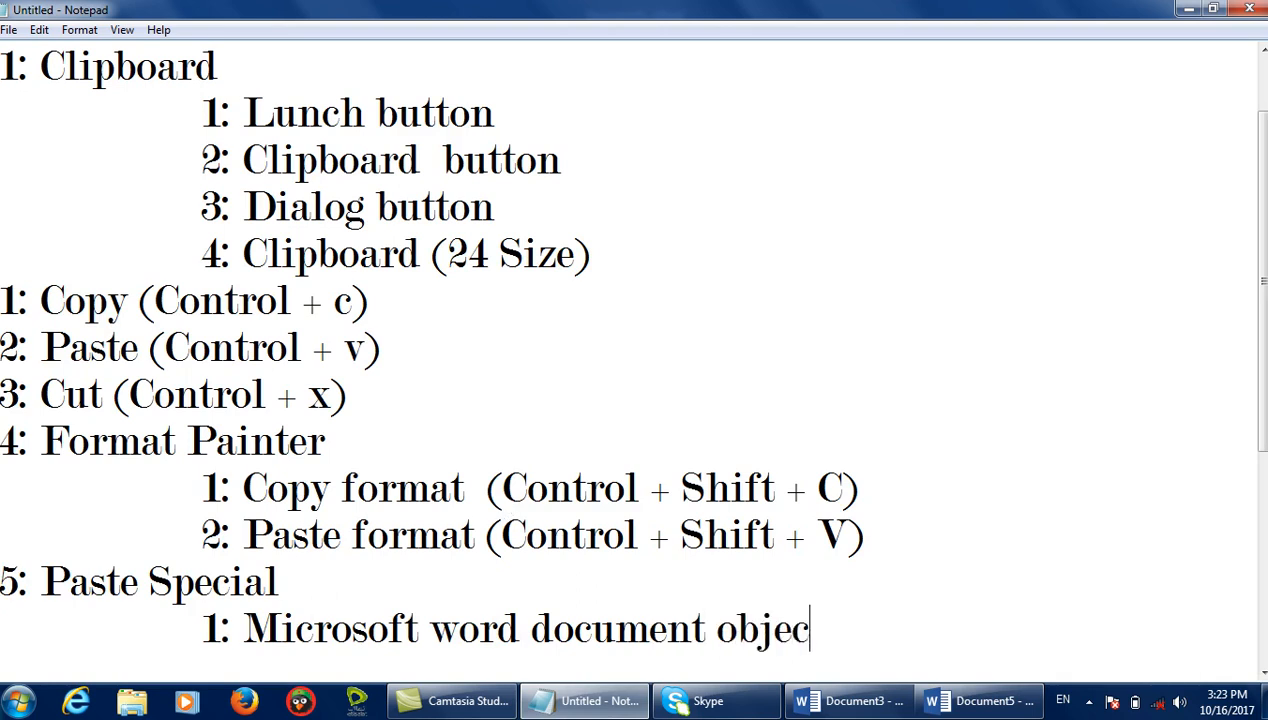
scroll(510, 508, "down", 1)
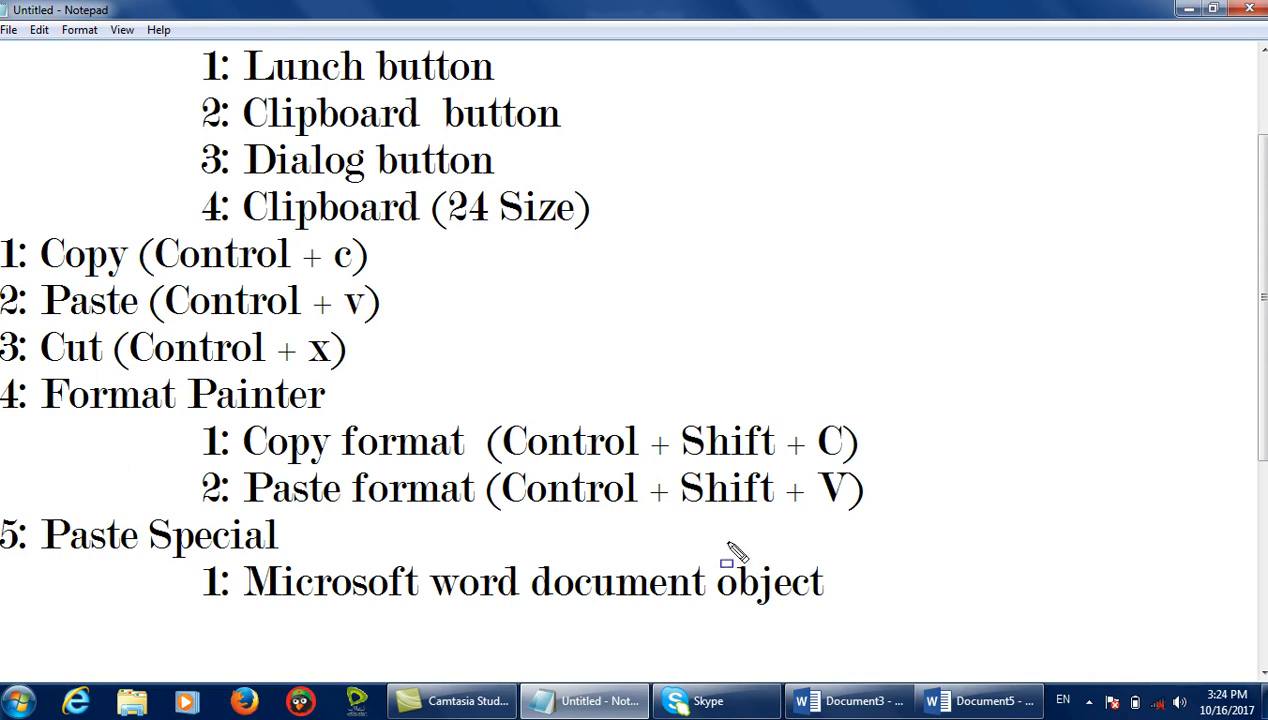
mouse_move(706, 556)
left_mouse_down()
mouse_move(856, 612)
mouse_move(864, 630)
left_mouse_up()
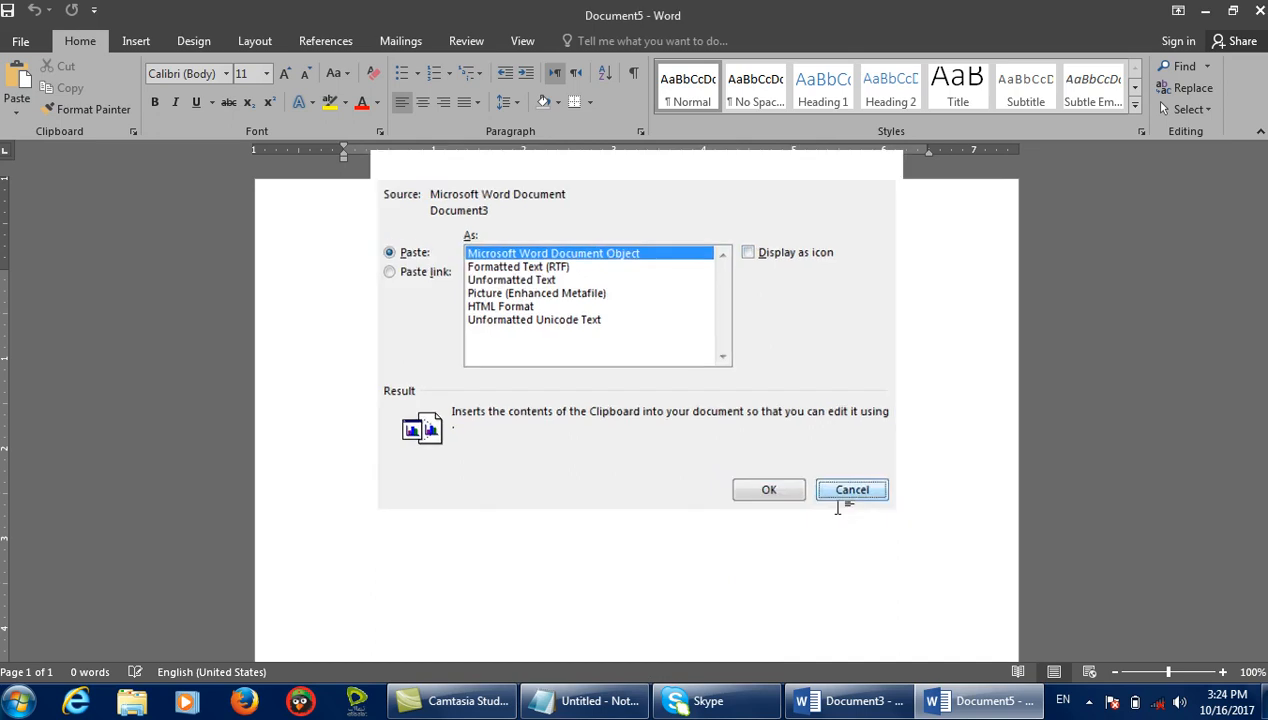
Return to Document5, paste the copied paragraph as a Microsoft Word Document Object and narrow the object slightly.
left_click(839, 497)
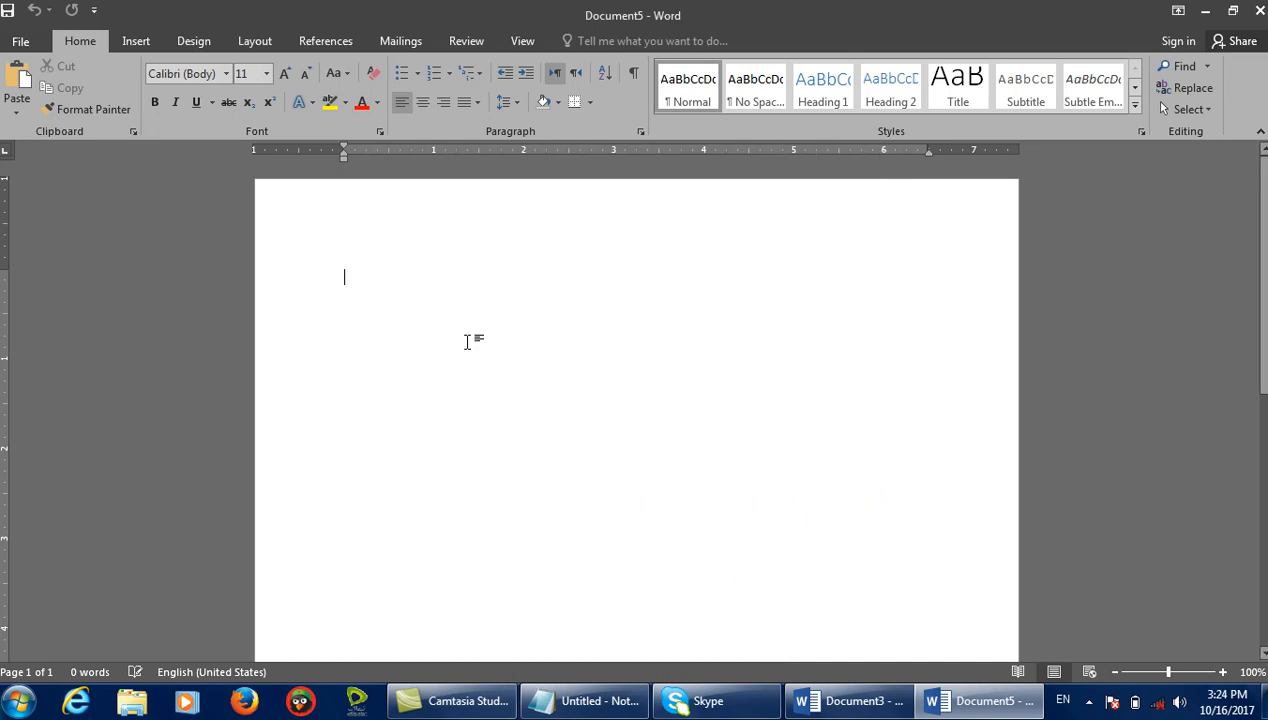
left_click(16, 108)
left_click(110, 188)
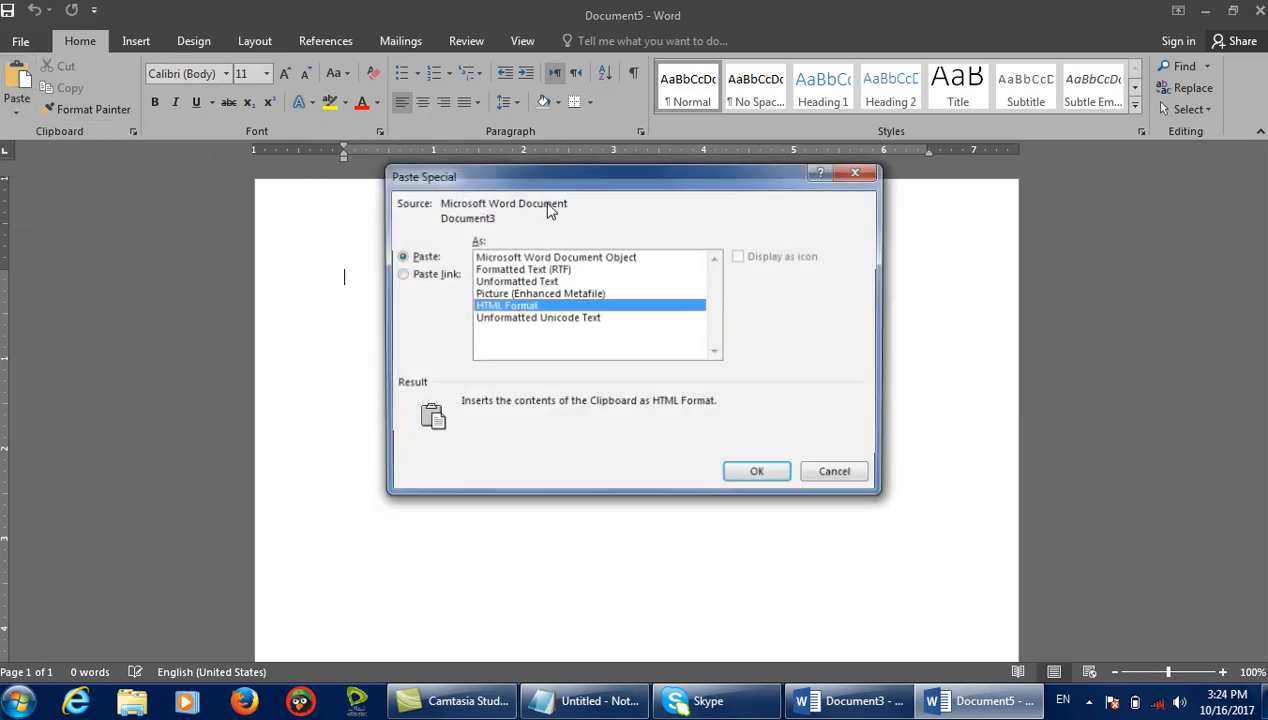
left_click(554, 257)
mouse_move(705, 700)
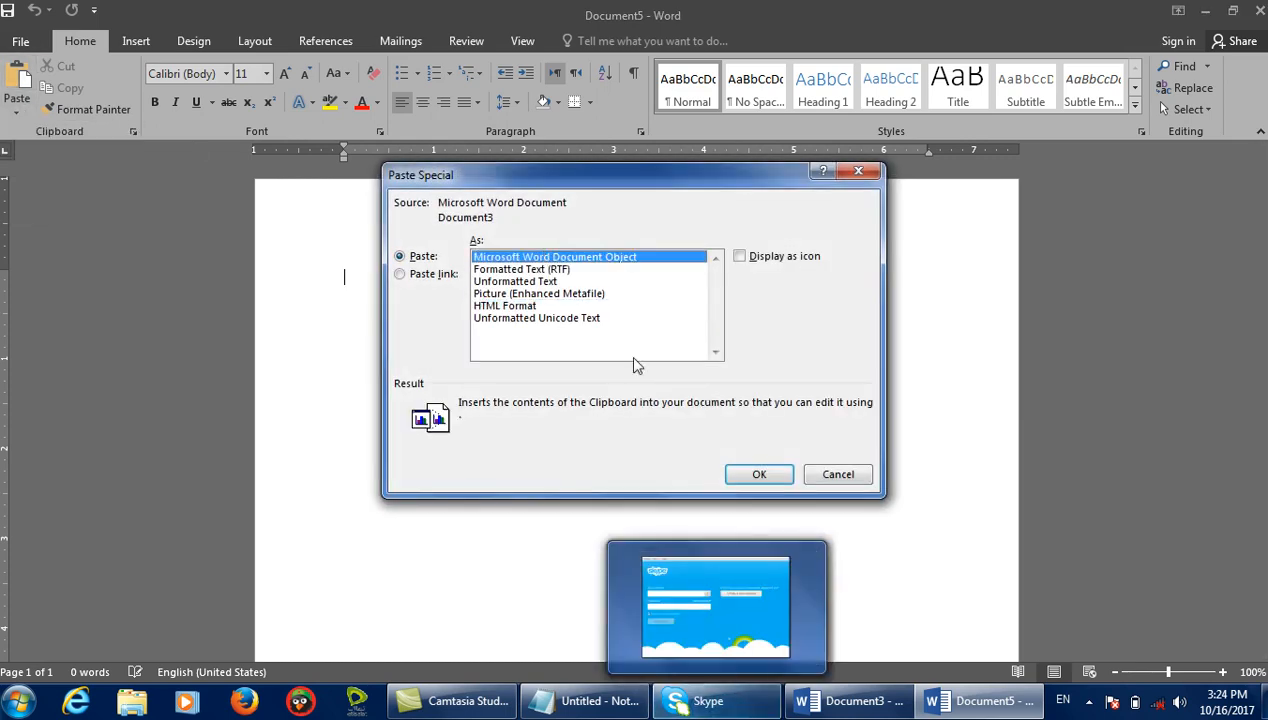
left_click(759, 474)
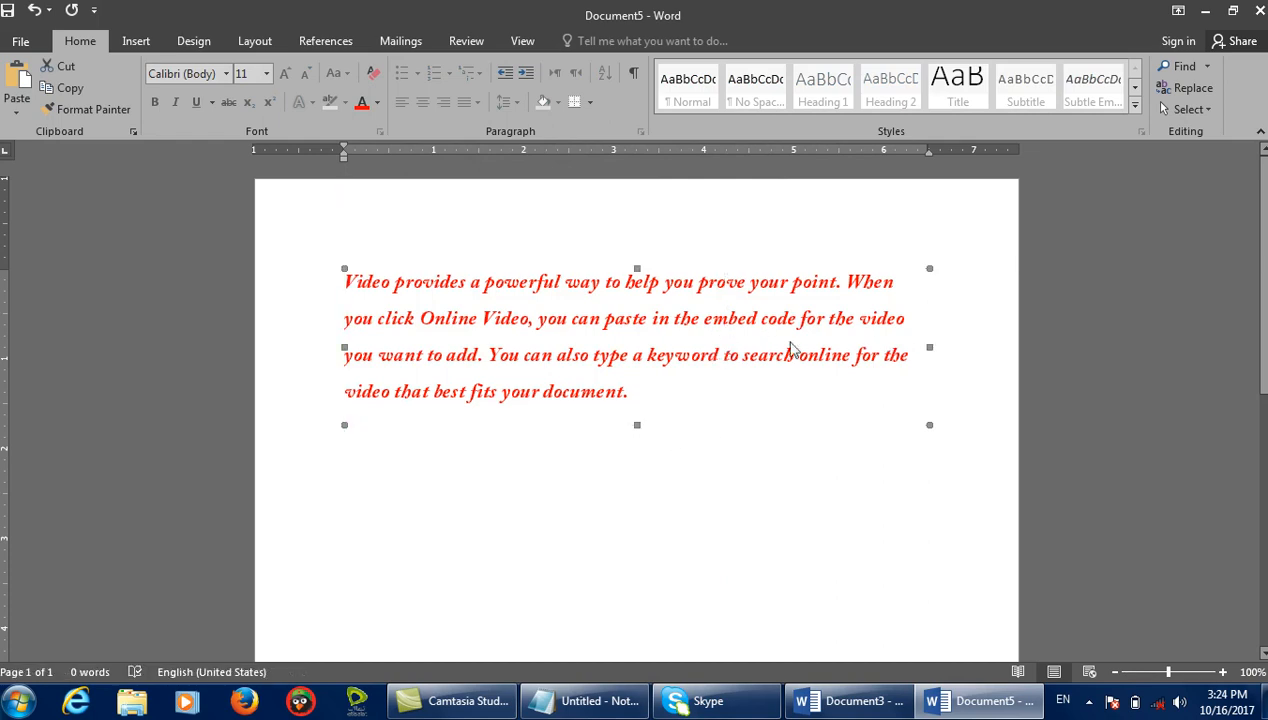
left_click_drag(726, 346, 914, 346)
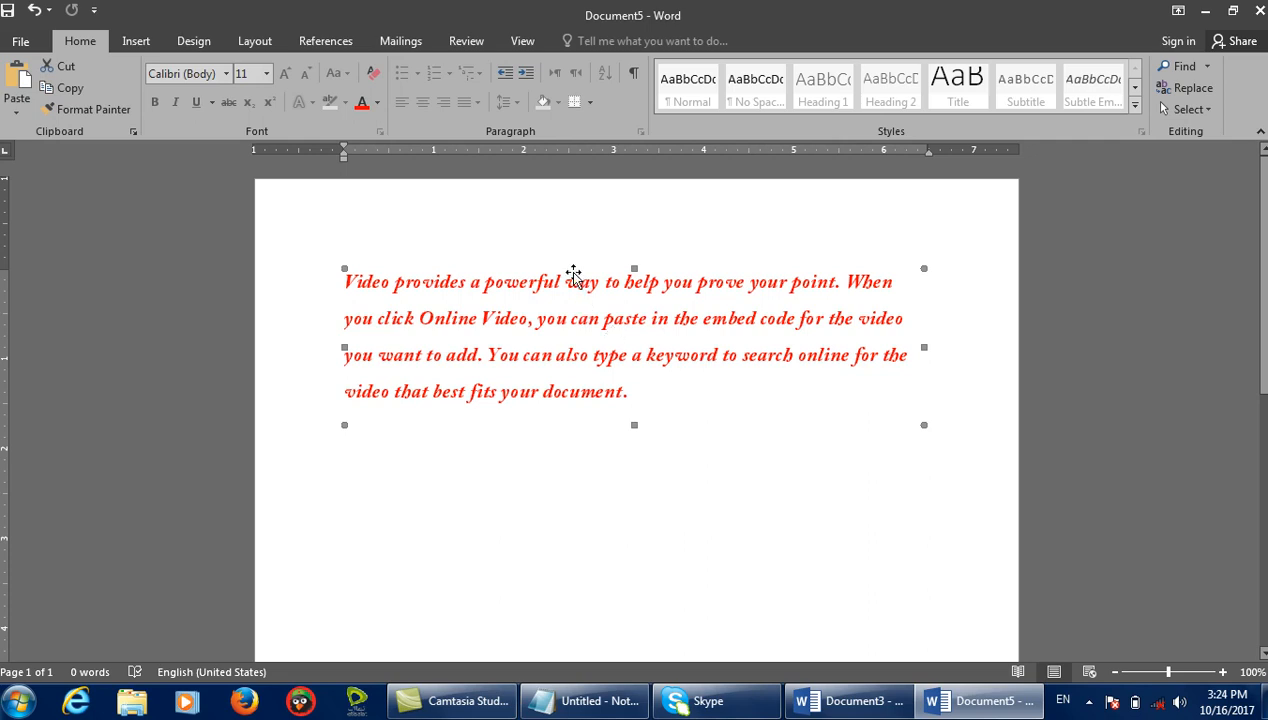
Enter some test characters on the line below the embedded object and erase them.
left_click(688, 515)
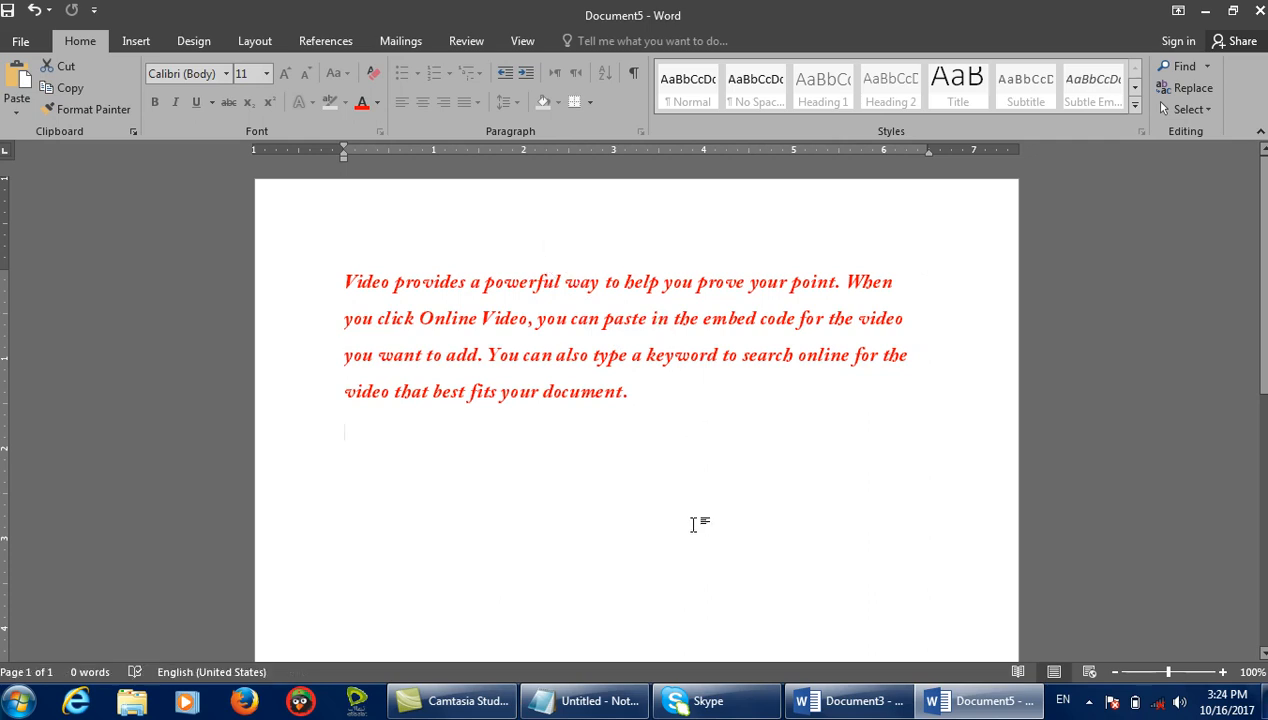
type("dfklsdk")
key("BackSpace")
key("BackSpace")
key("BackSpace")
key("BackSpace")
key("BackSpace")
key("BackSpace")
key("BackSpace")
Try to change the embedded object's font color to yellow from the containing document.
left_click(535, 354)
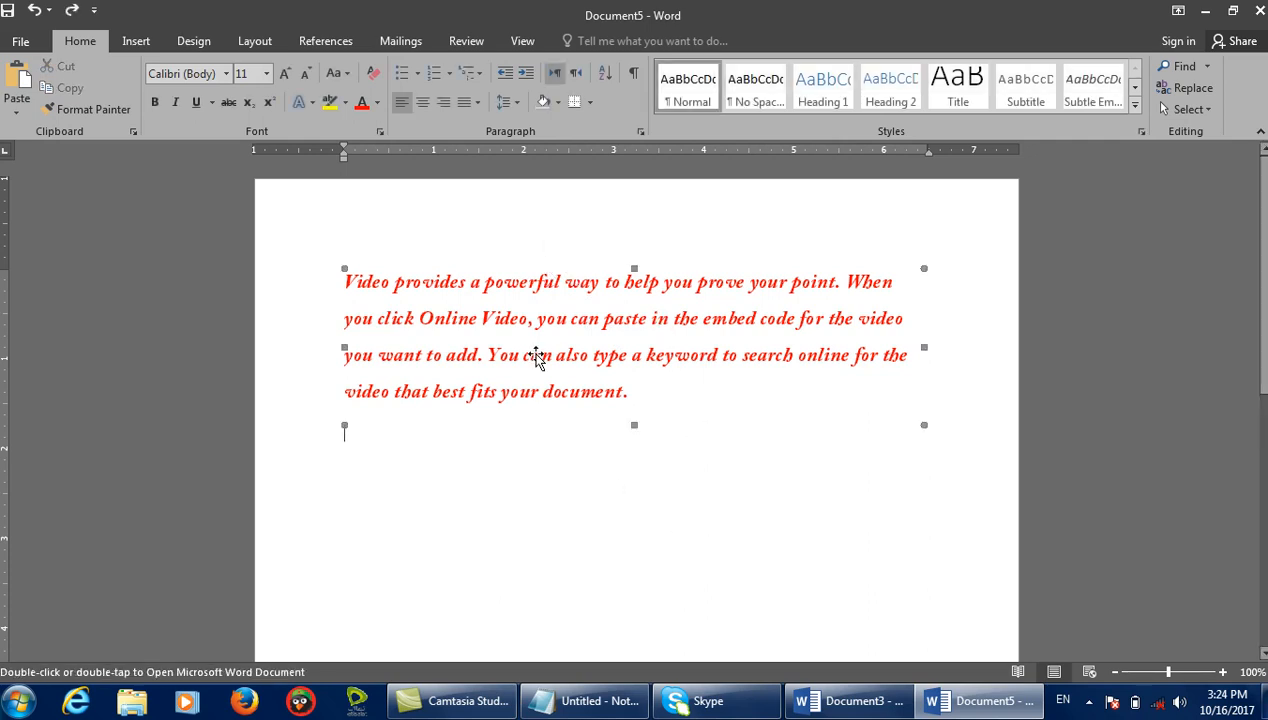
left_click(377, 102)
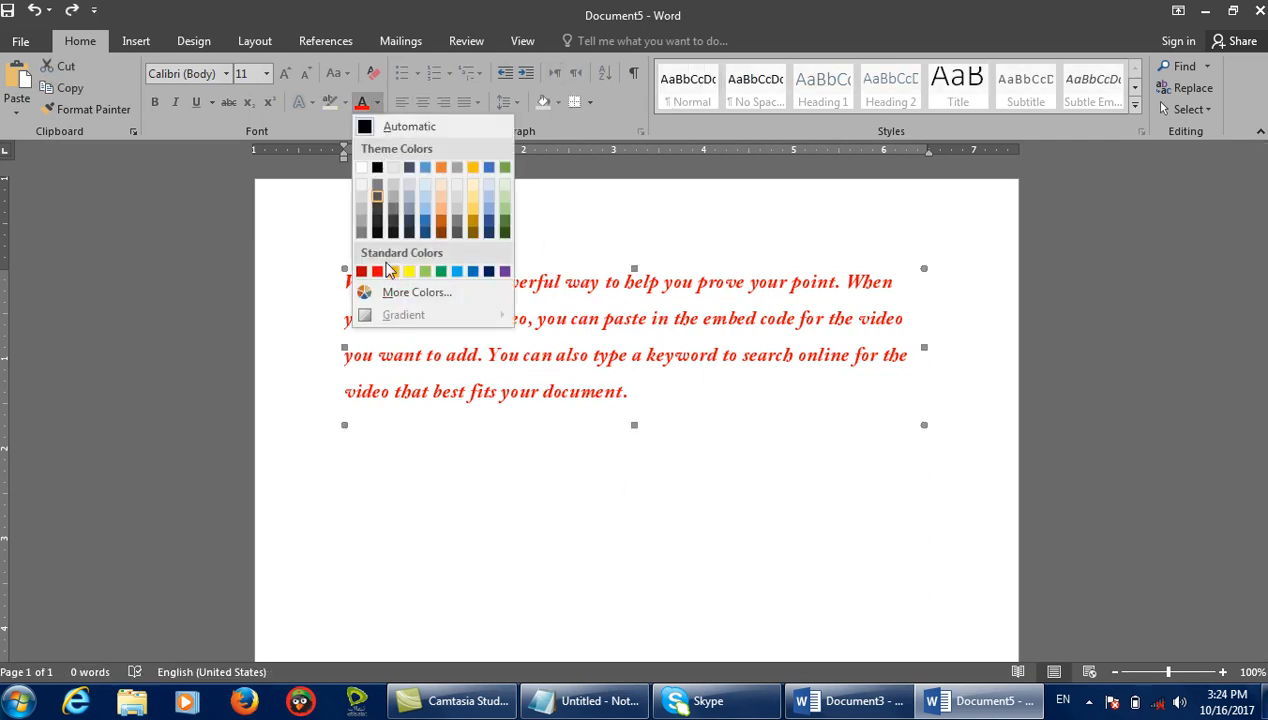
left_click(407, 272)
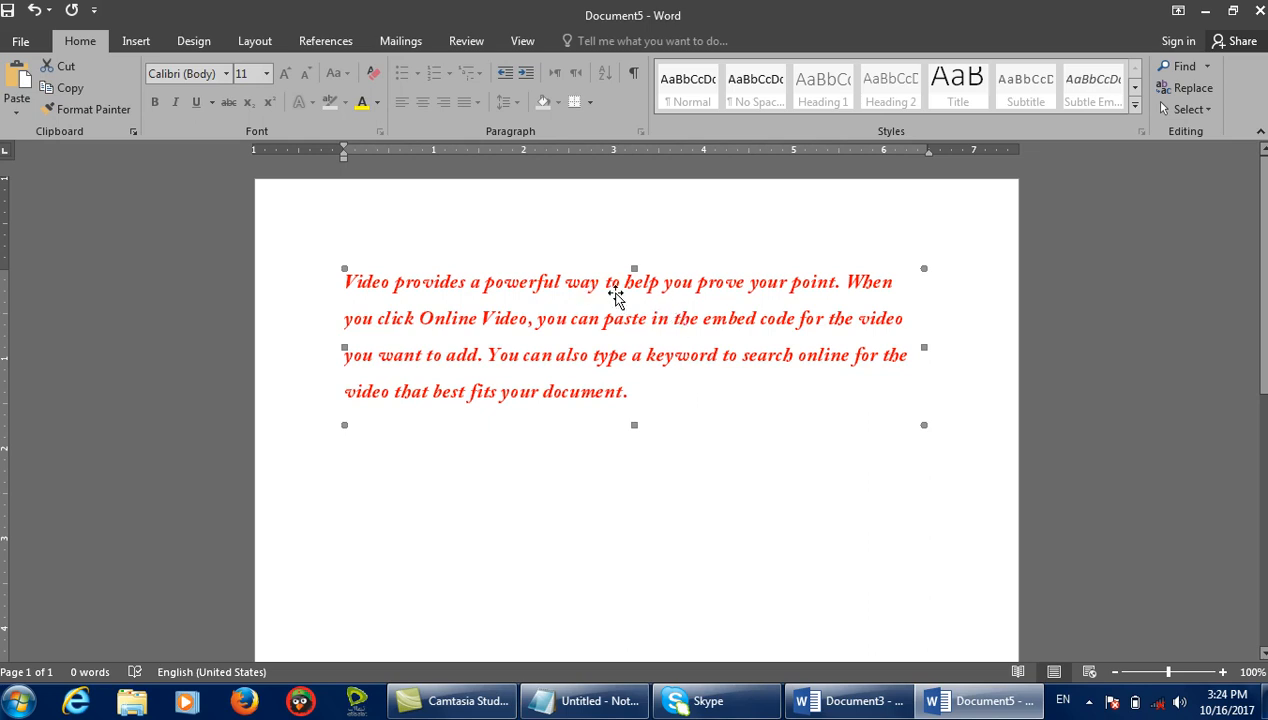
Open the embedded object for editing and set its paragraph's font to Calibri (Body).
double_click(564, 326)
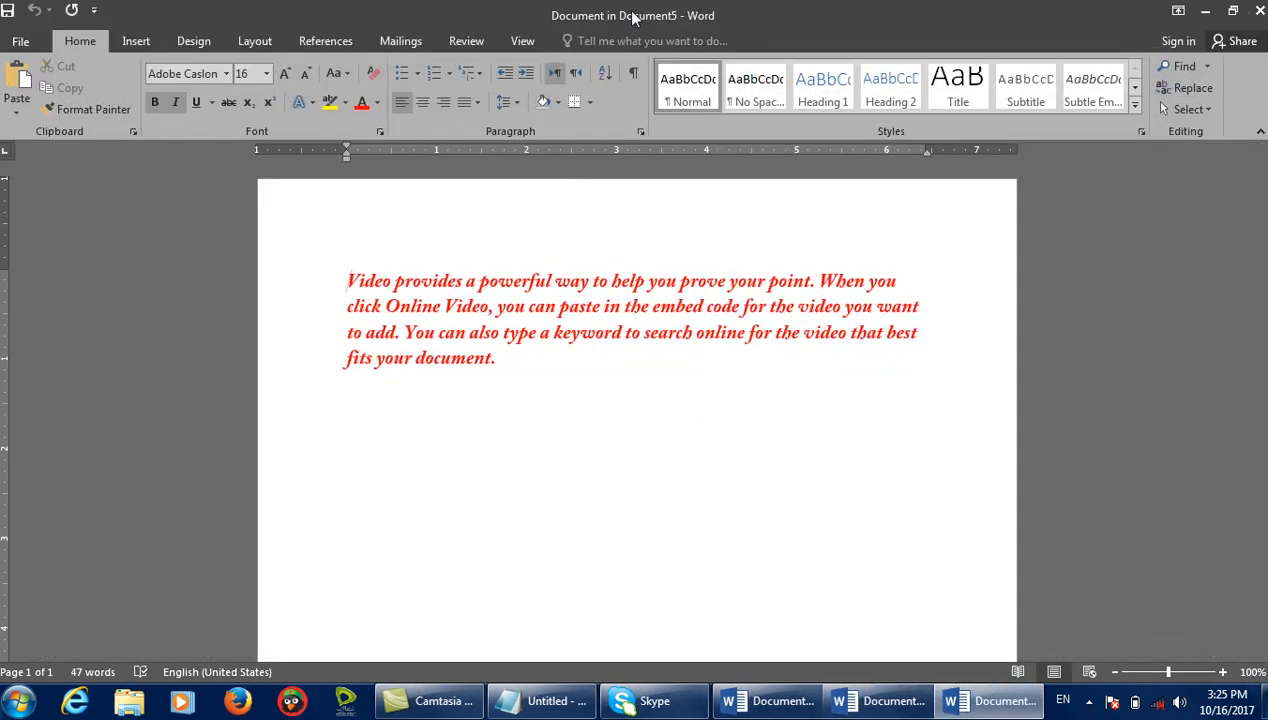
left_click_drag(491, 360, 335, 262)
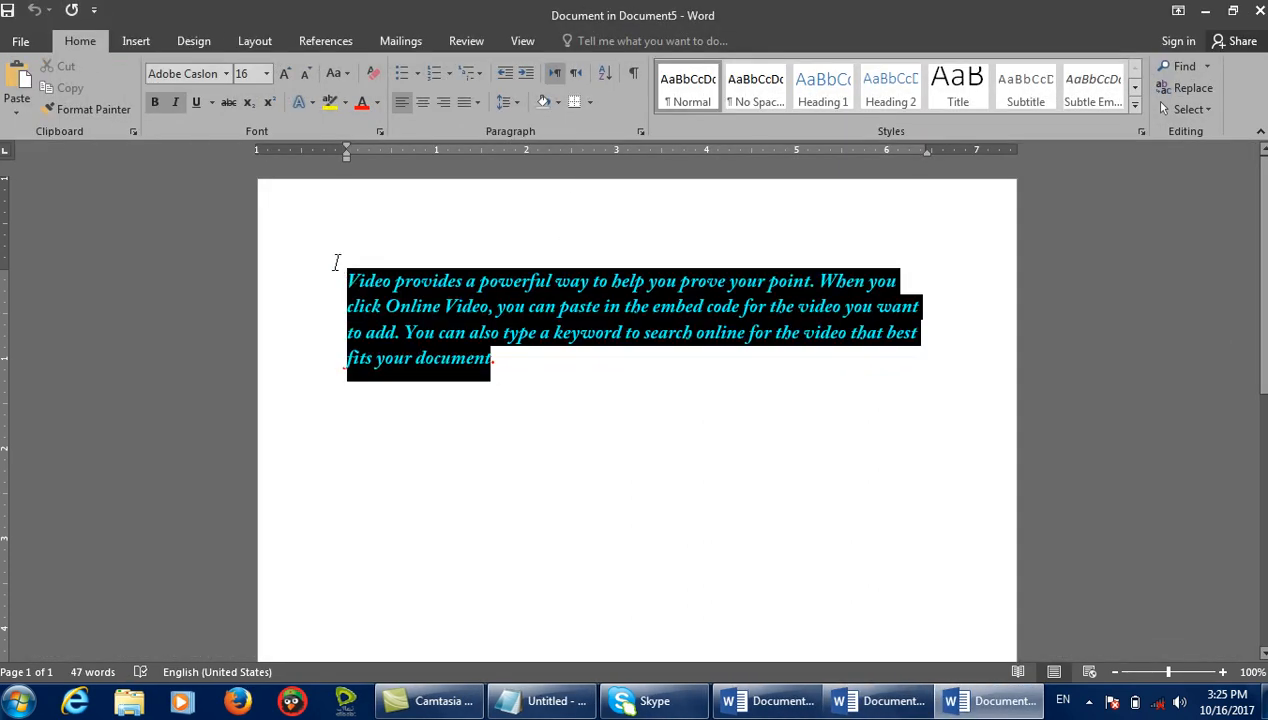
left_click(227, 73)
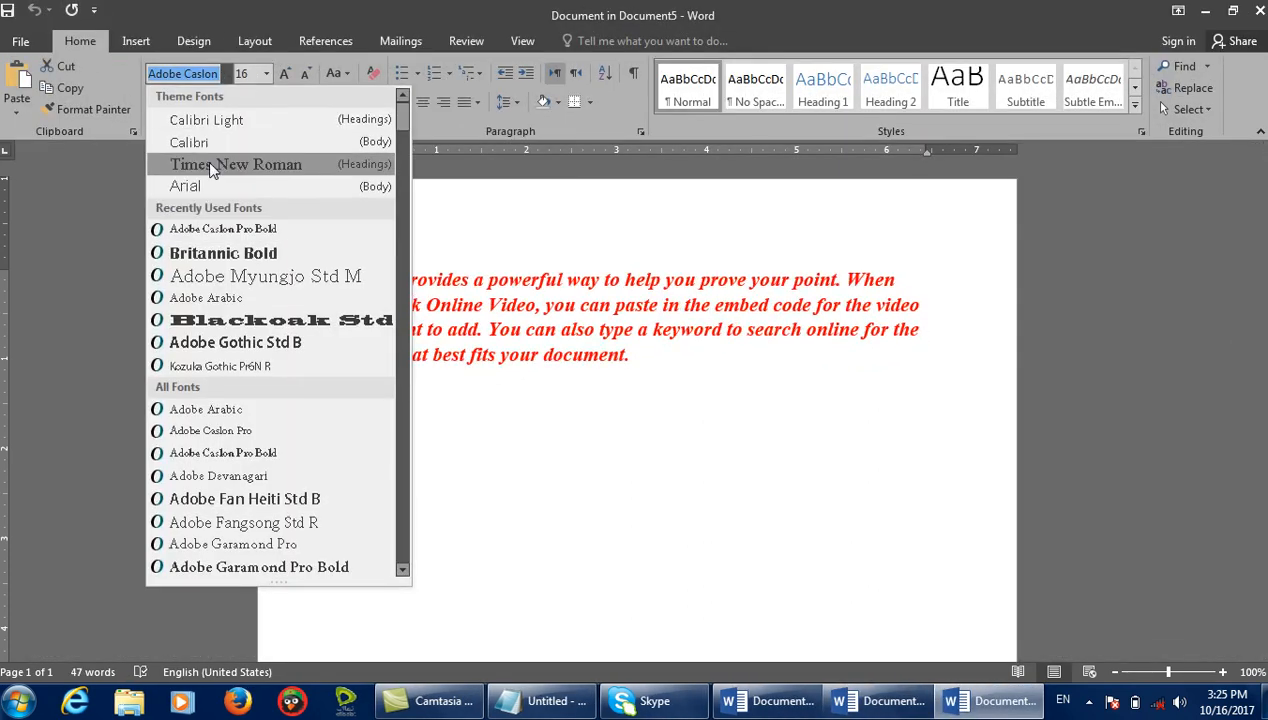
left_click(210, 142)
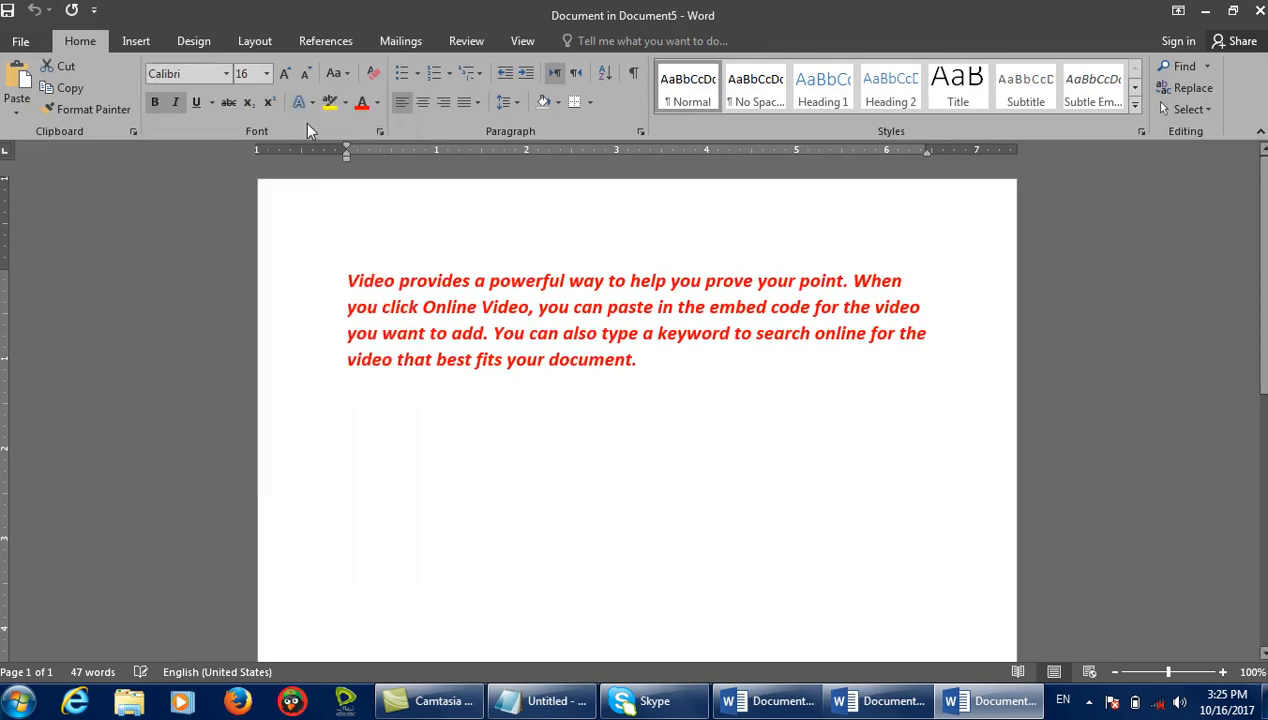
Color the embedded paragraph yellow and shrink its font size by five increments.
left_click(375, 102)
left_click(406, 268)
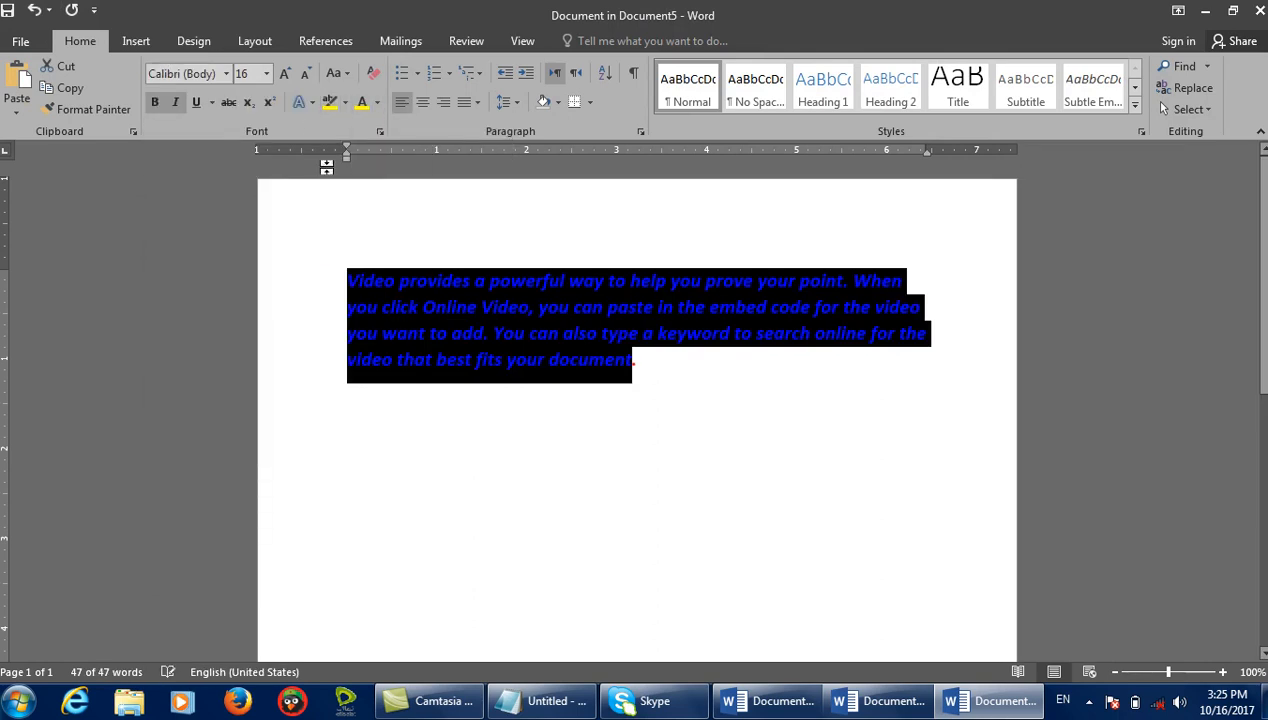
left_click(304, 75)
left_click(304, 75)
left_click(304, 75)
left_click(304, 75)
left_click(304, 75)
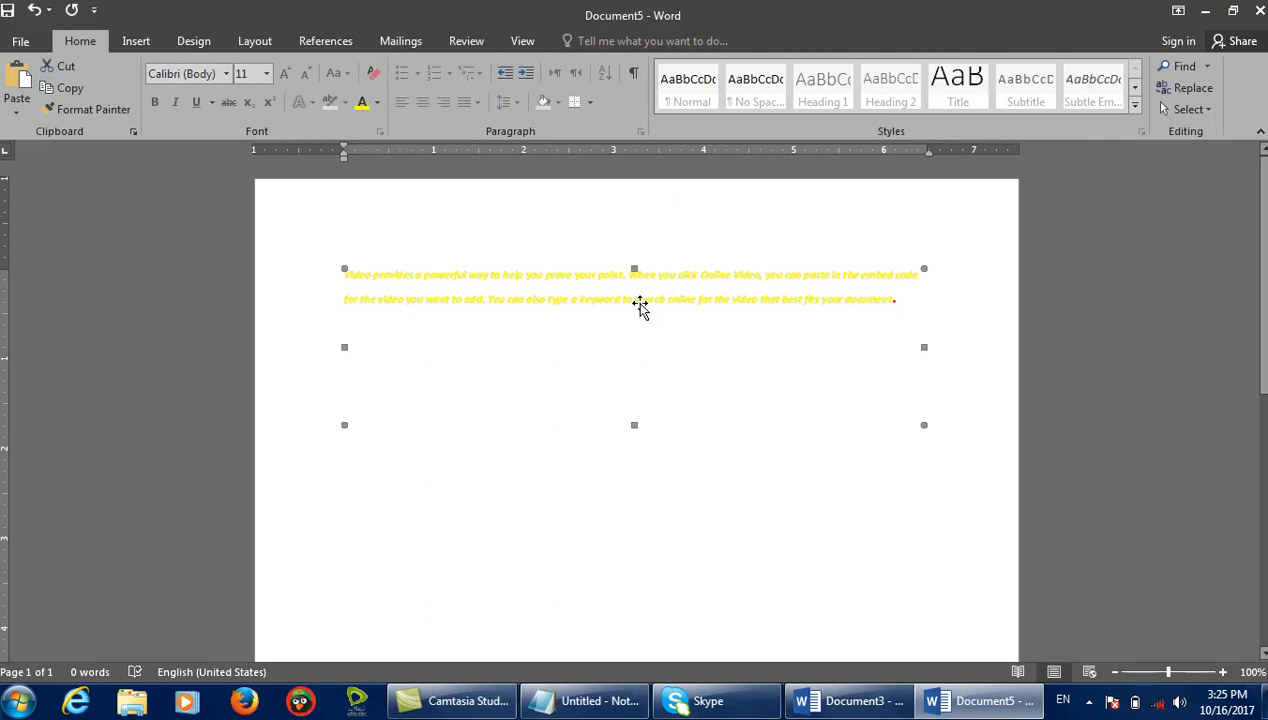
Delete the embedded object from Document5 and select Formatted Text (RTF) in Paste Special.
key("Delete")
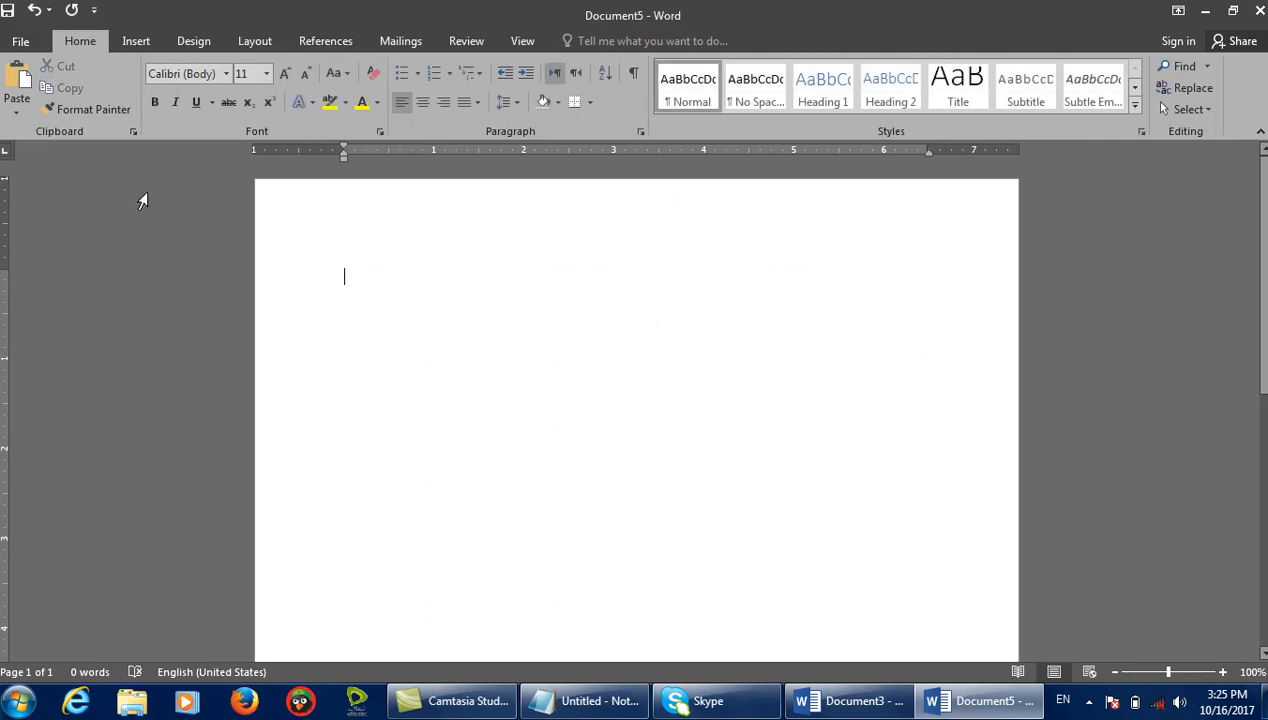
left_click(19, 110)
left_click(90, 187)
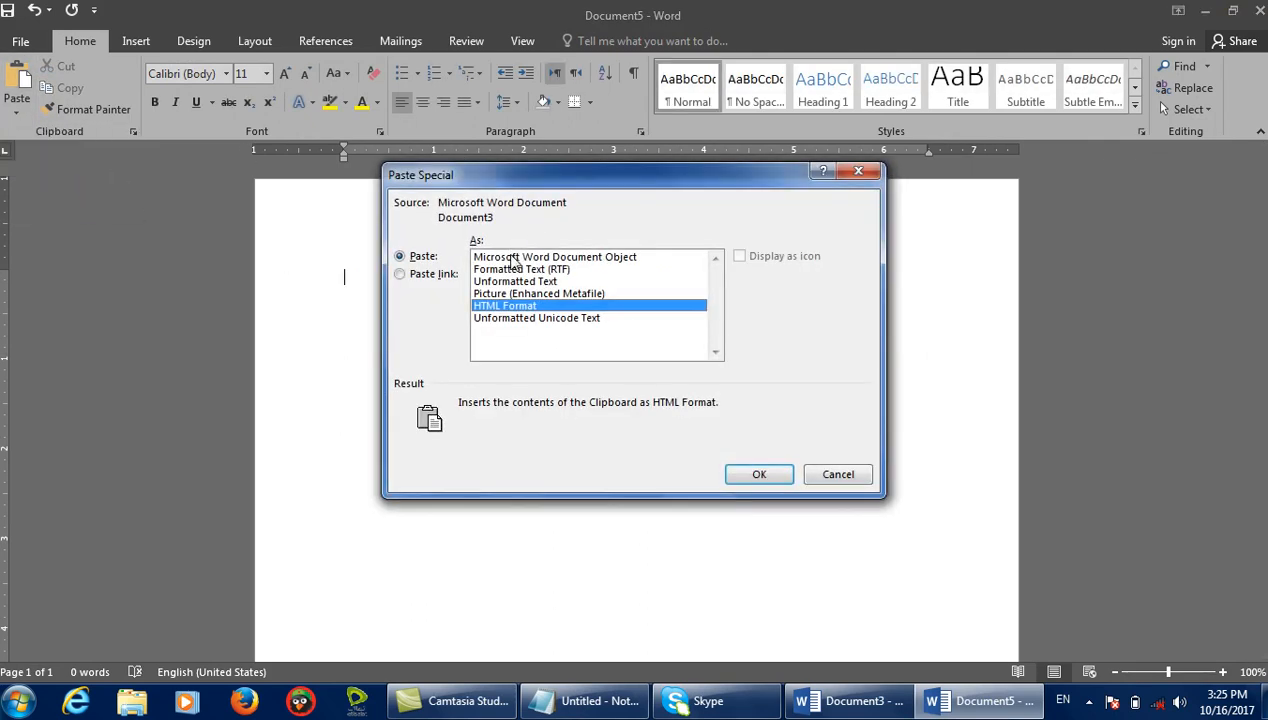
left_click(514, 268)
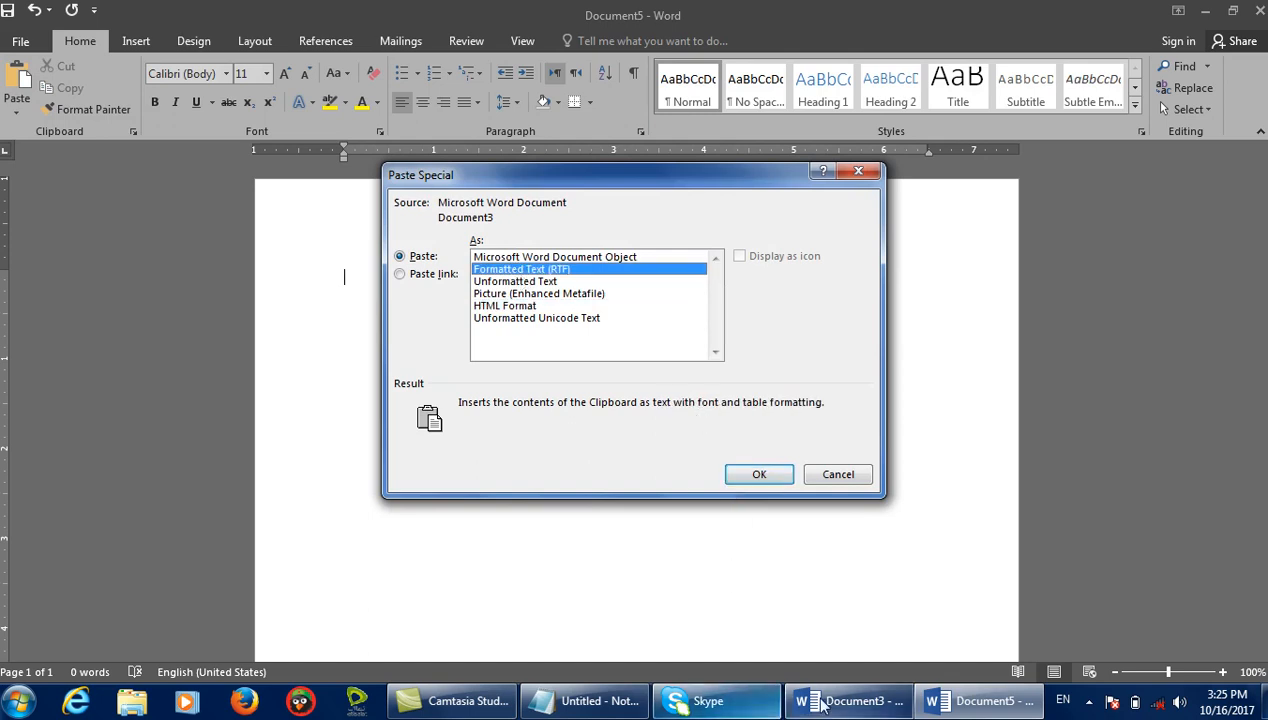
Switch to Notepad and add the indented line "2: Formmating Text" below the Microsoft word document object entry.
left_click(600, 700)
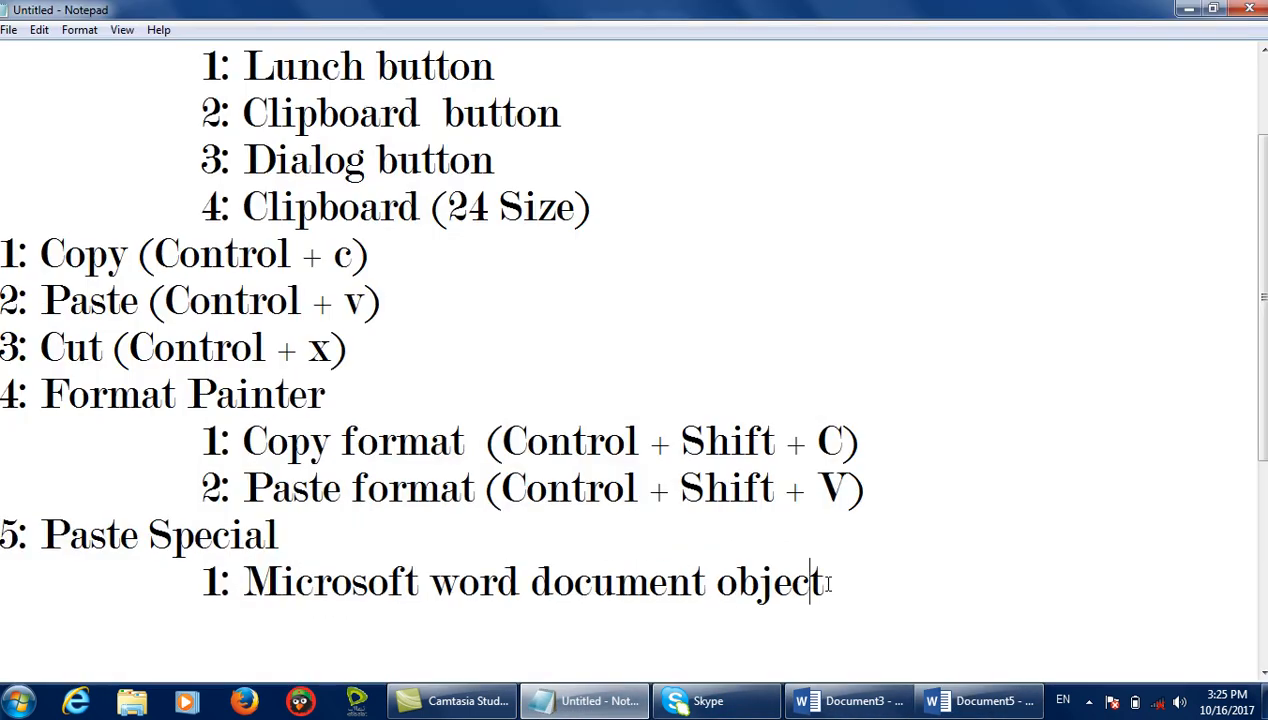
key("Return")
key("Tab")
type("2: F")
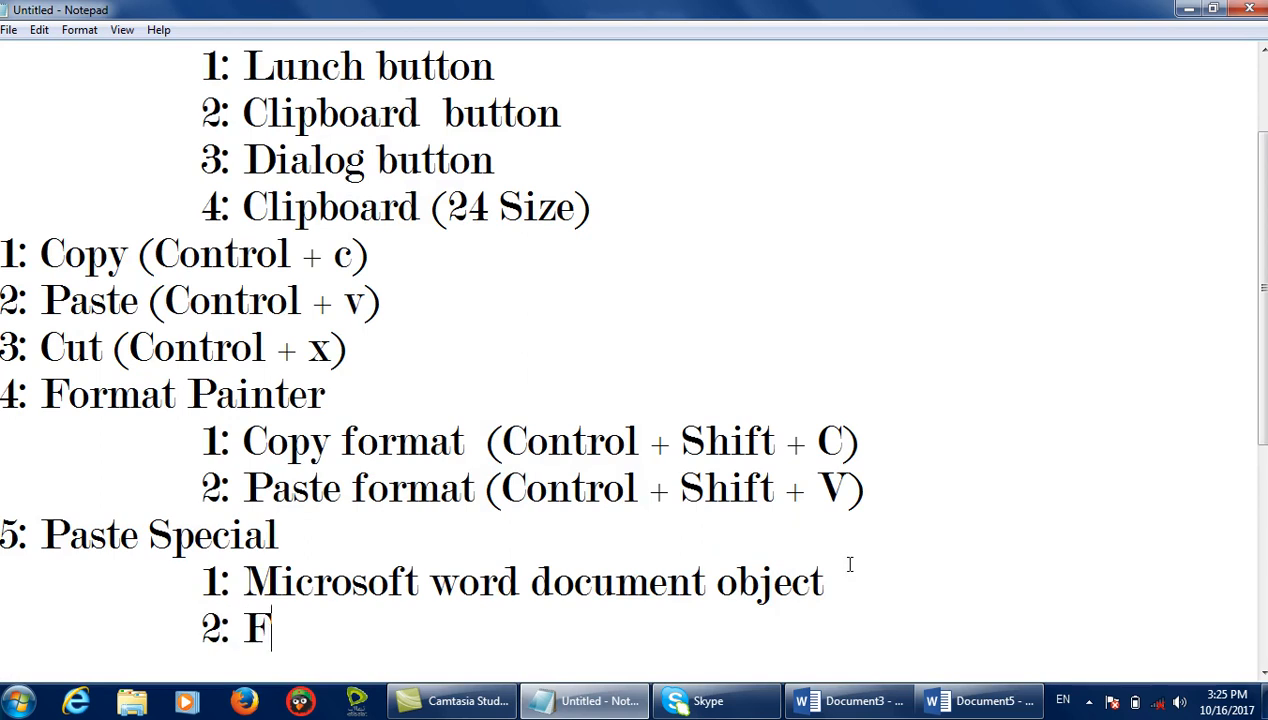
type("ormamtin")
key("BackSpace")
key("BackSpace")
key("BackSpace")
key("BackSpace")
key("BackSpace")
type("mating TExt")
key("BackSpace")
key("BackSpace")
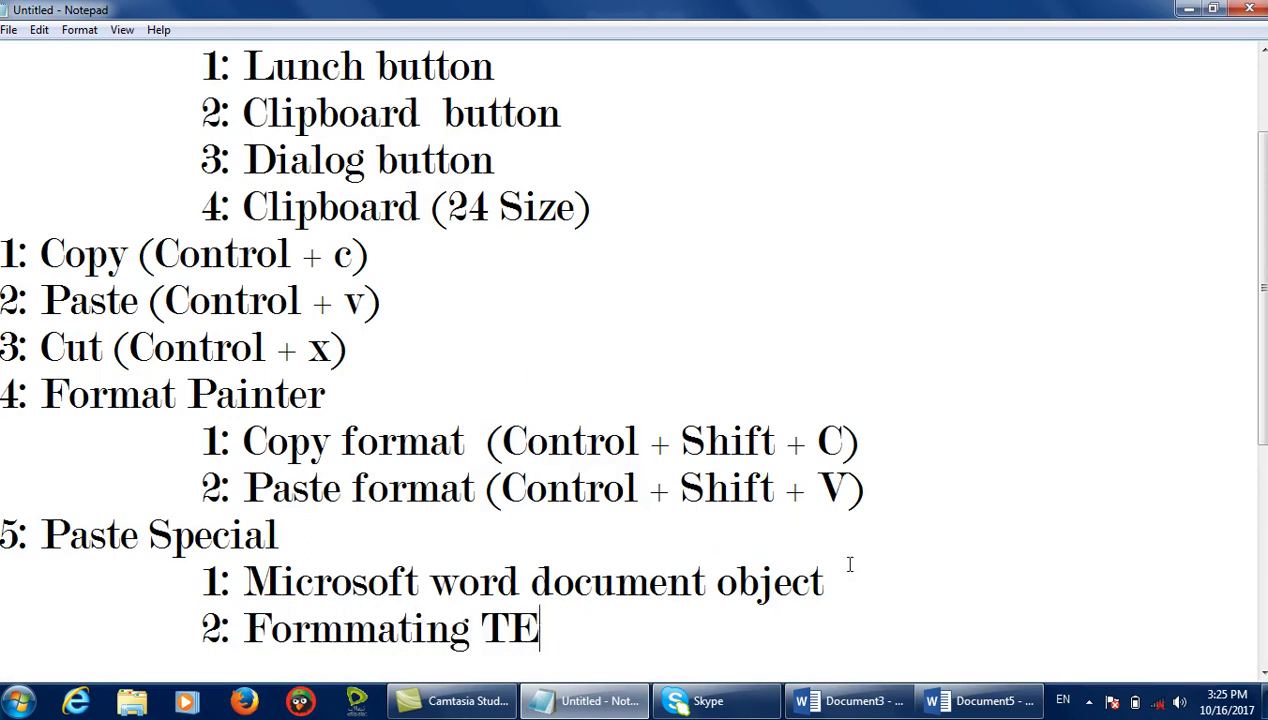
key("BackSpace")
type("ext")
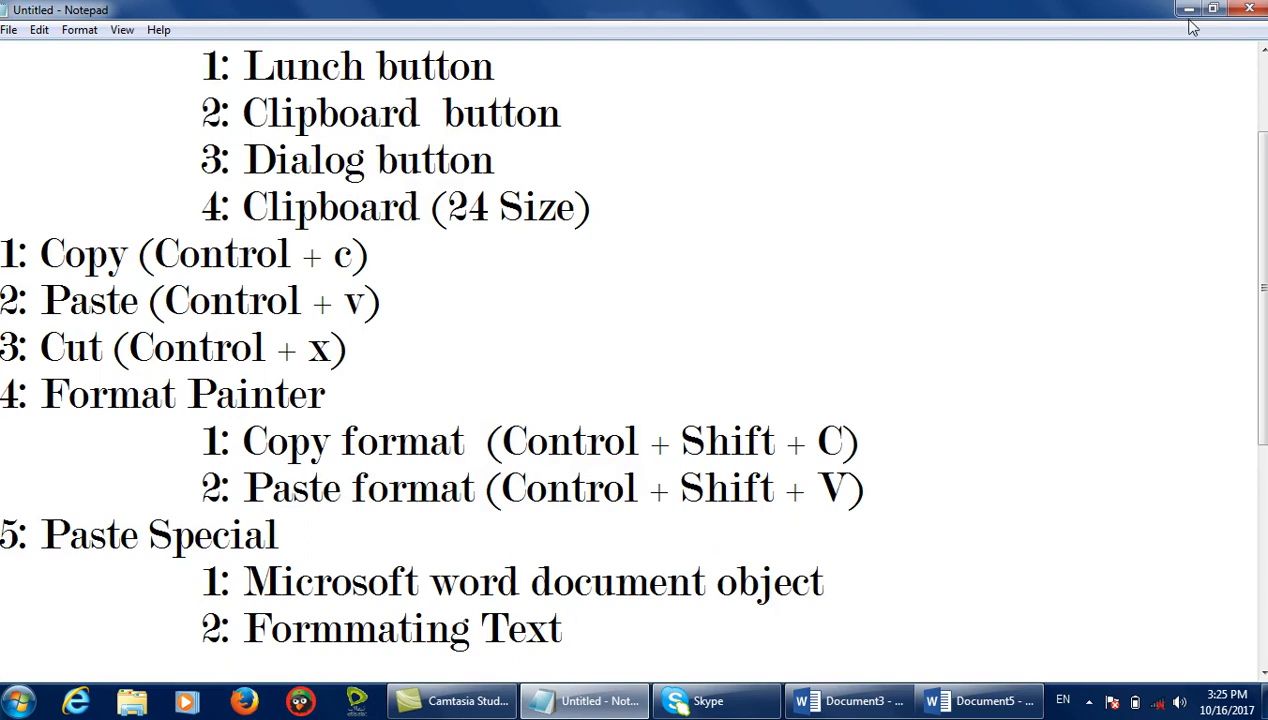
Dismiss Paste Special in Word, copy the whole red paragraph in Document3 and return to Document5.
left_click(1189, 10)
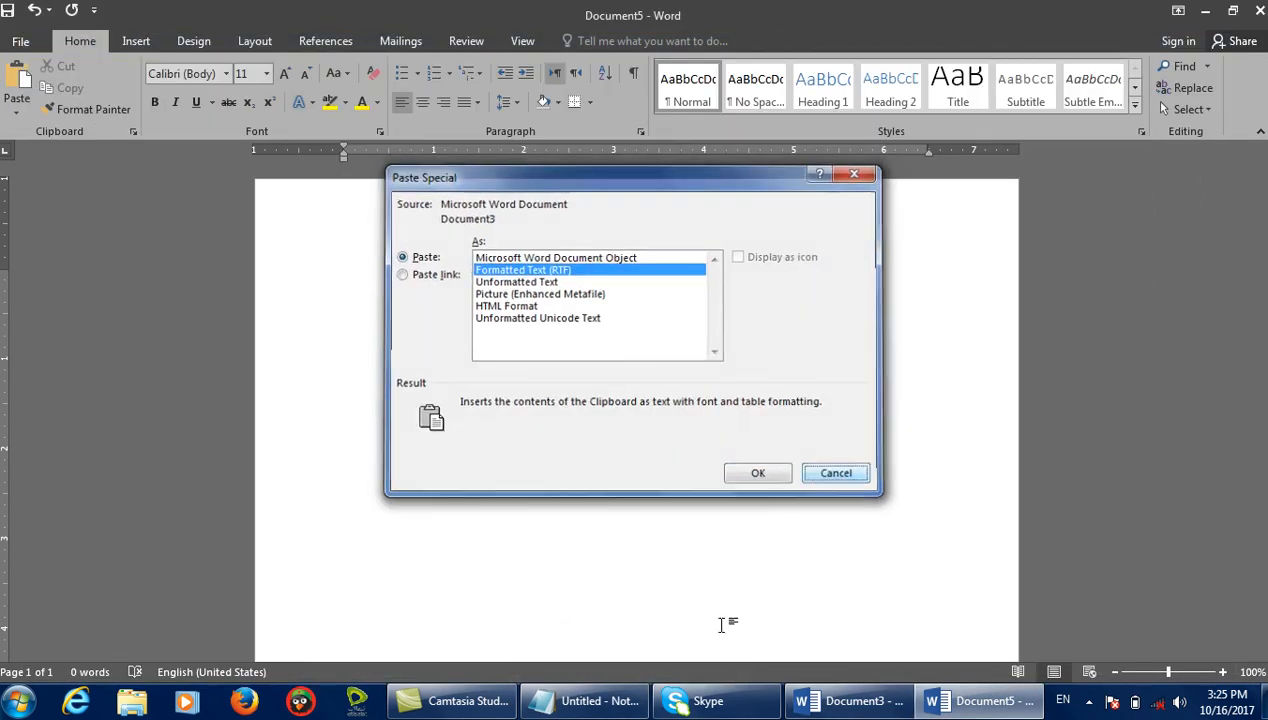
left_click(830, 704)
left_click(830, 704)
left_click(340, 255)
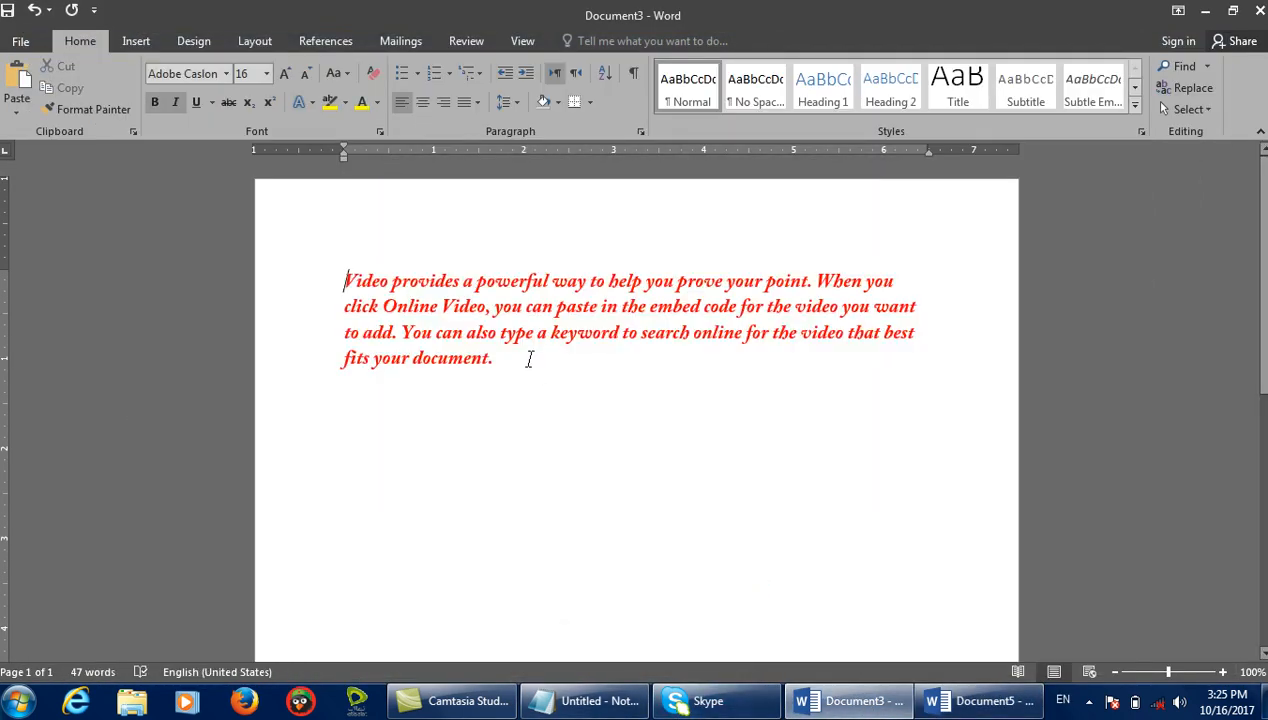
triple_click(394, 282)
left_click(393, 282)
left_click_drag(520, 363, 344, 281)
right_click(366, 284)
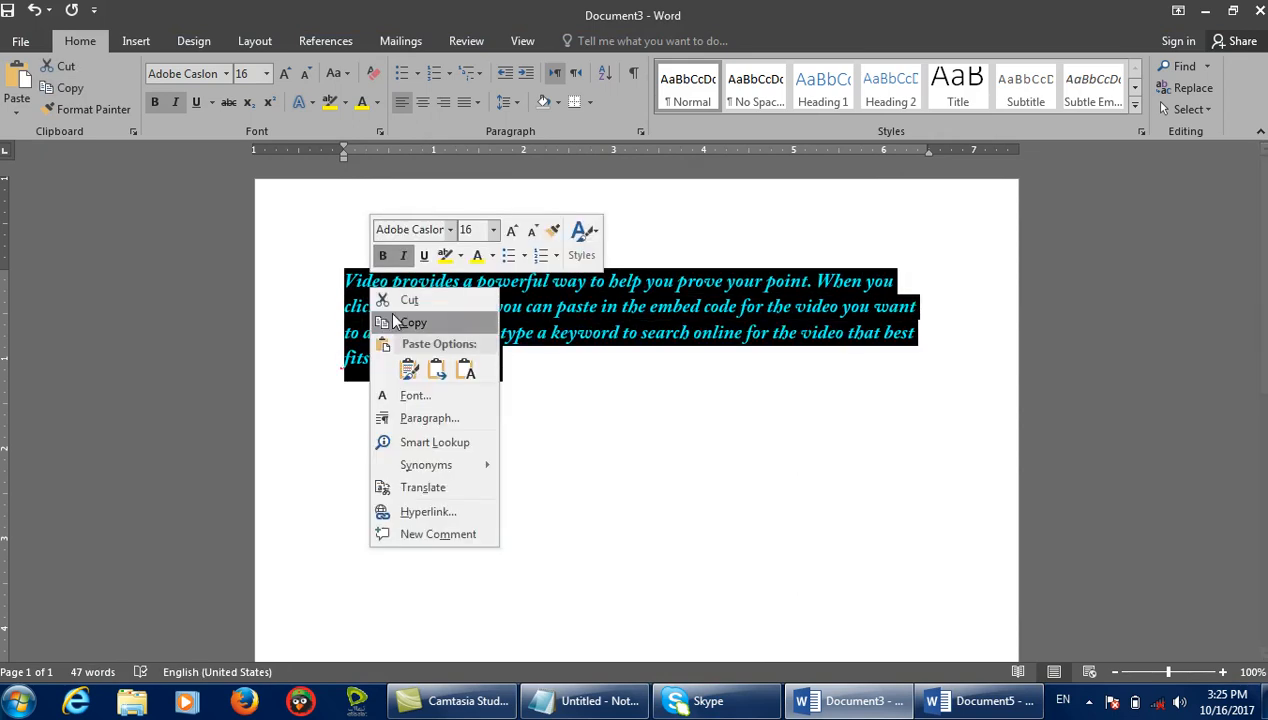
left_click(395, 322)
left_click(980, 701)
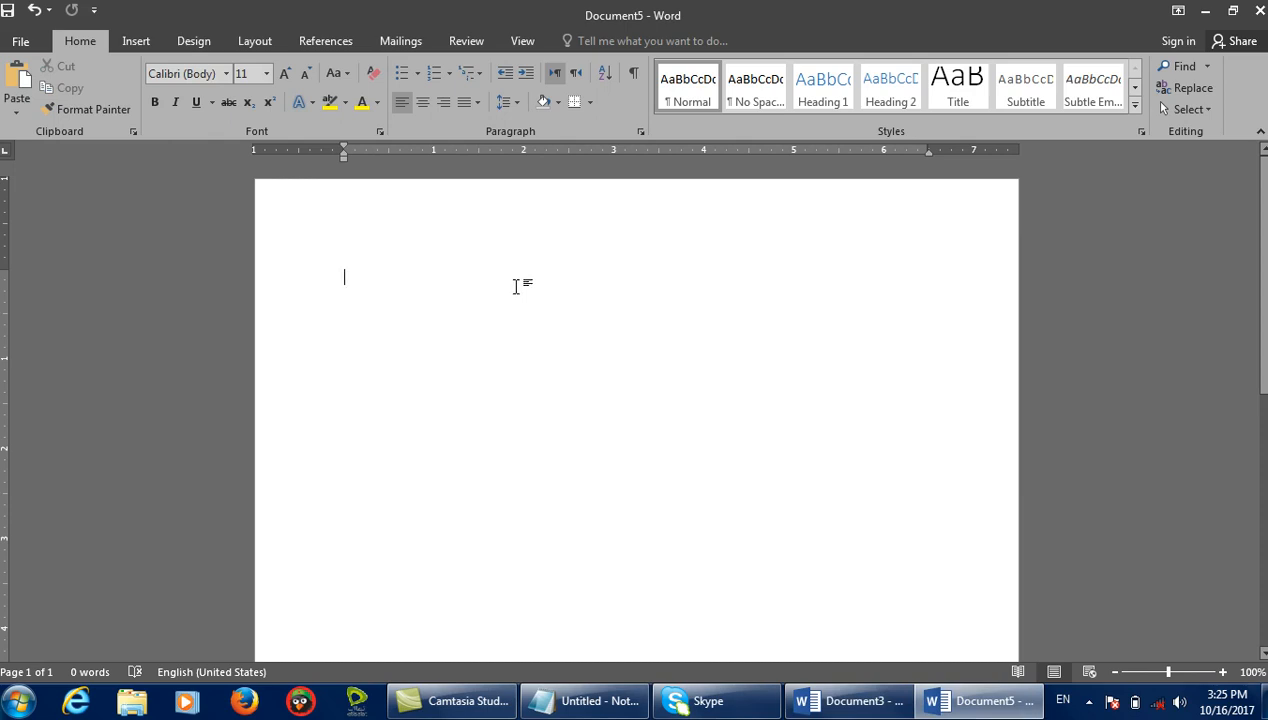
Paste the copied paragraph into Document5 with Paste Special as Formatted Text (RTF).
left_click(16, 112)
left_click(60, 176)
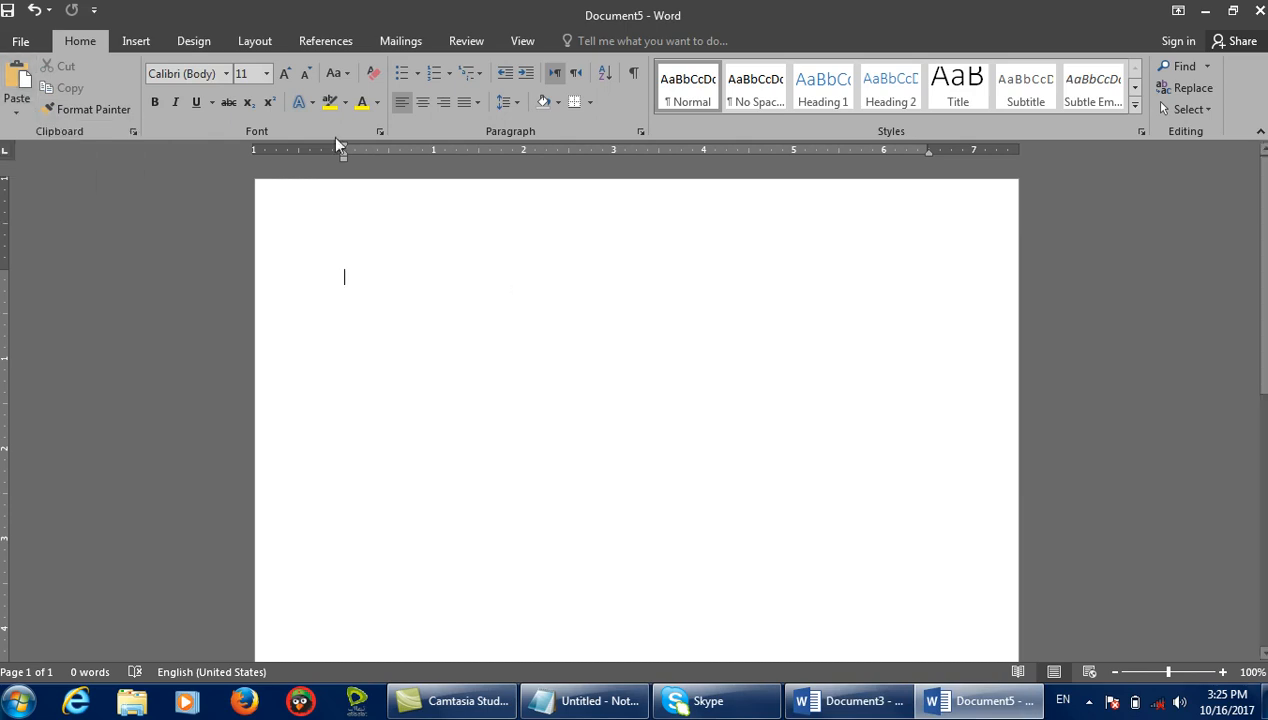
left_click(509, 270)
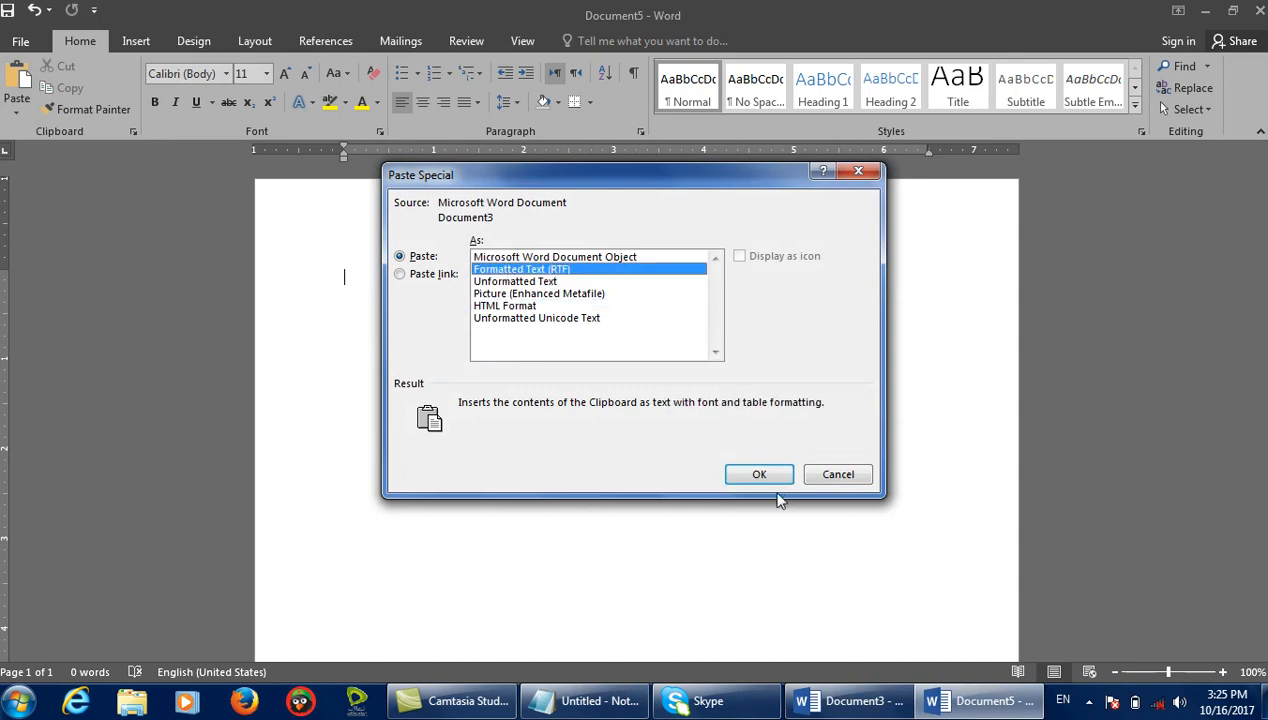
left_click(760, 474)
left_click(592, 281)
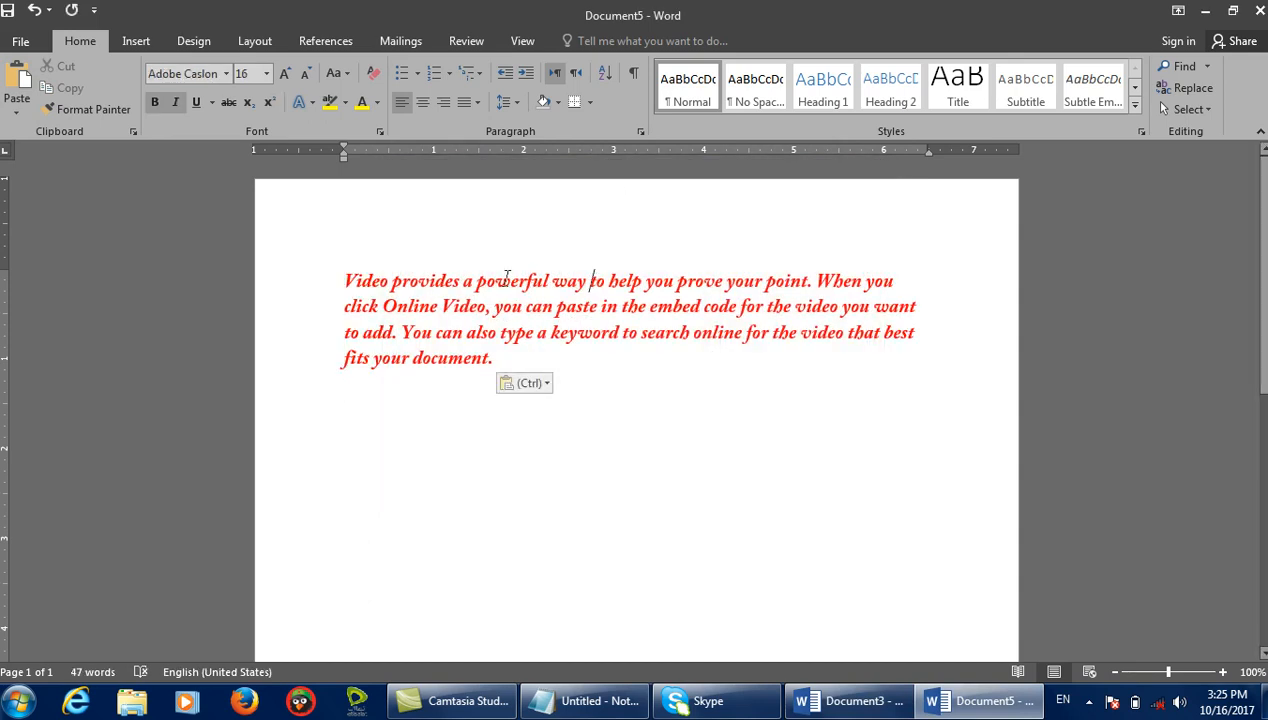
Recolour the pasted paragraph in Document5 yellow, underline it and turn off its italic formatting.
left_click_drag(600, 355, 312, 284)
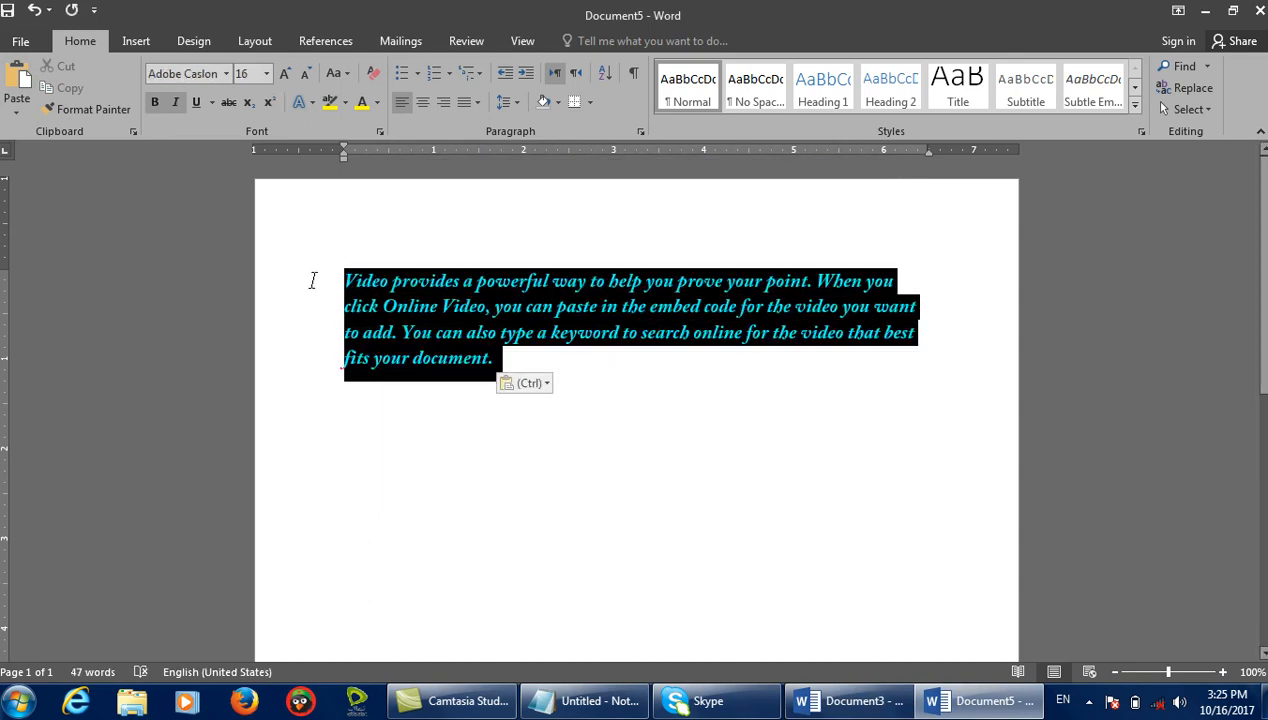
left_click(362, 102)
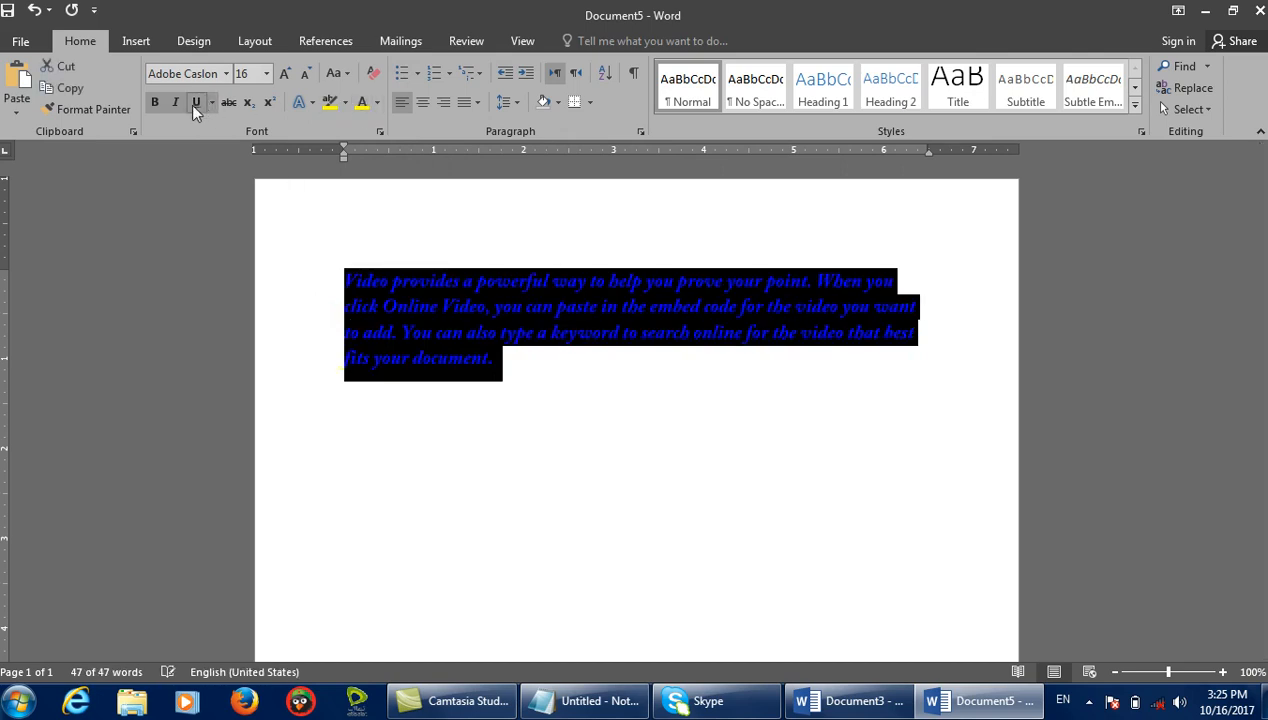
left_click(196, 104)
left_click(175, 102)
Delete the whole pasted paragraph from Document5.
left_click(354, 329)
left_click_drag(671, 359, 302, 281)
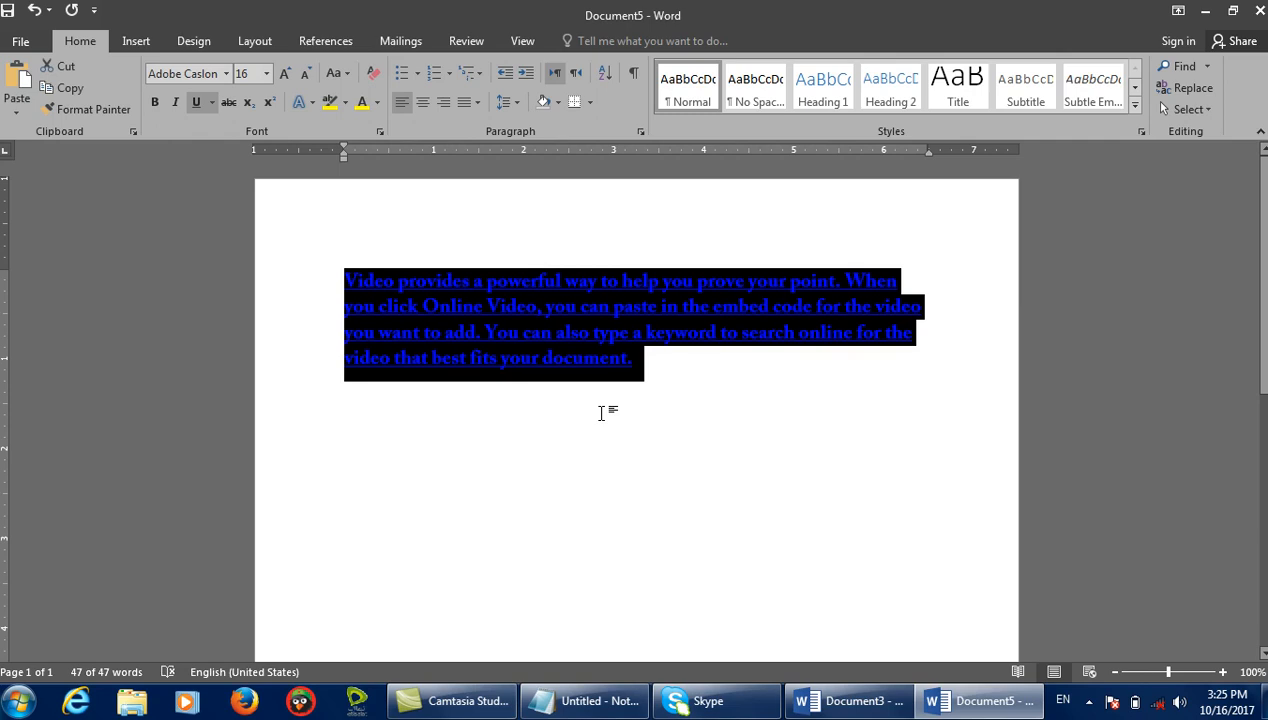
key("Delete")
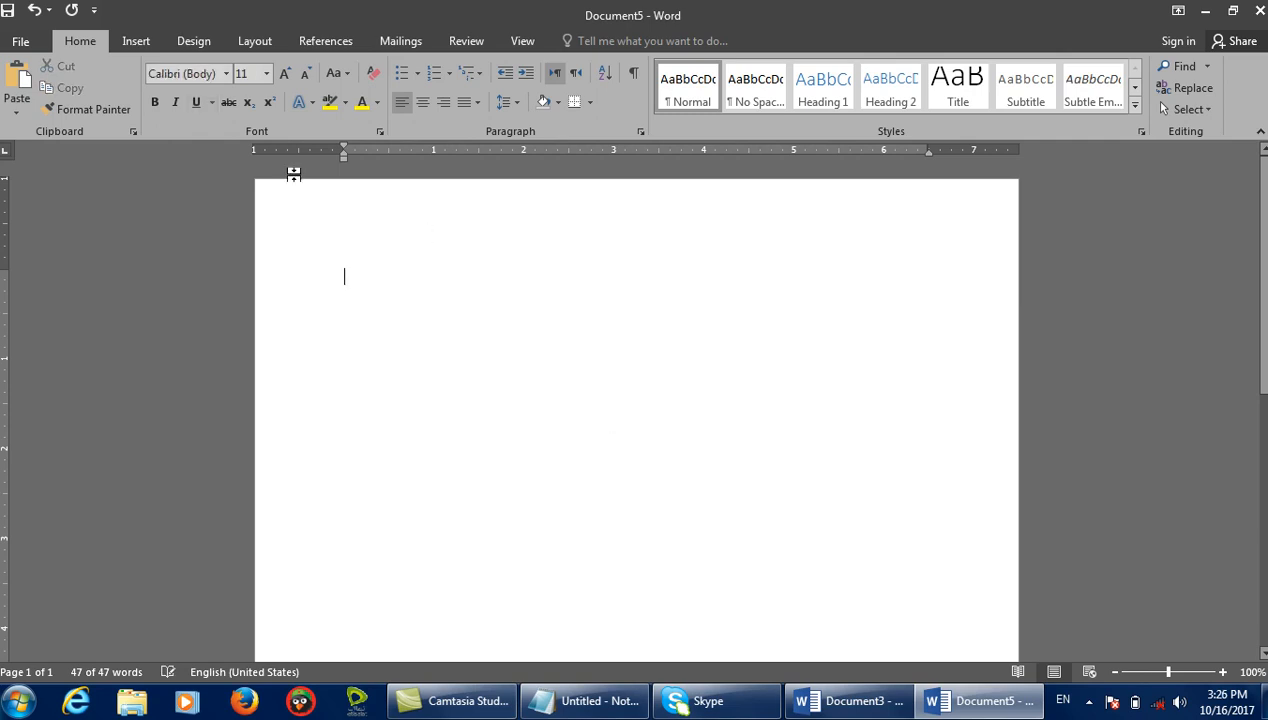
left_click(22, 115)
left_click(86, 200)
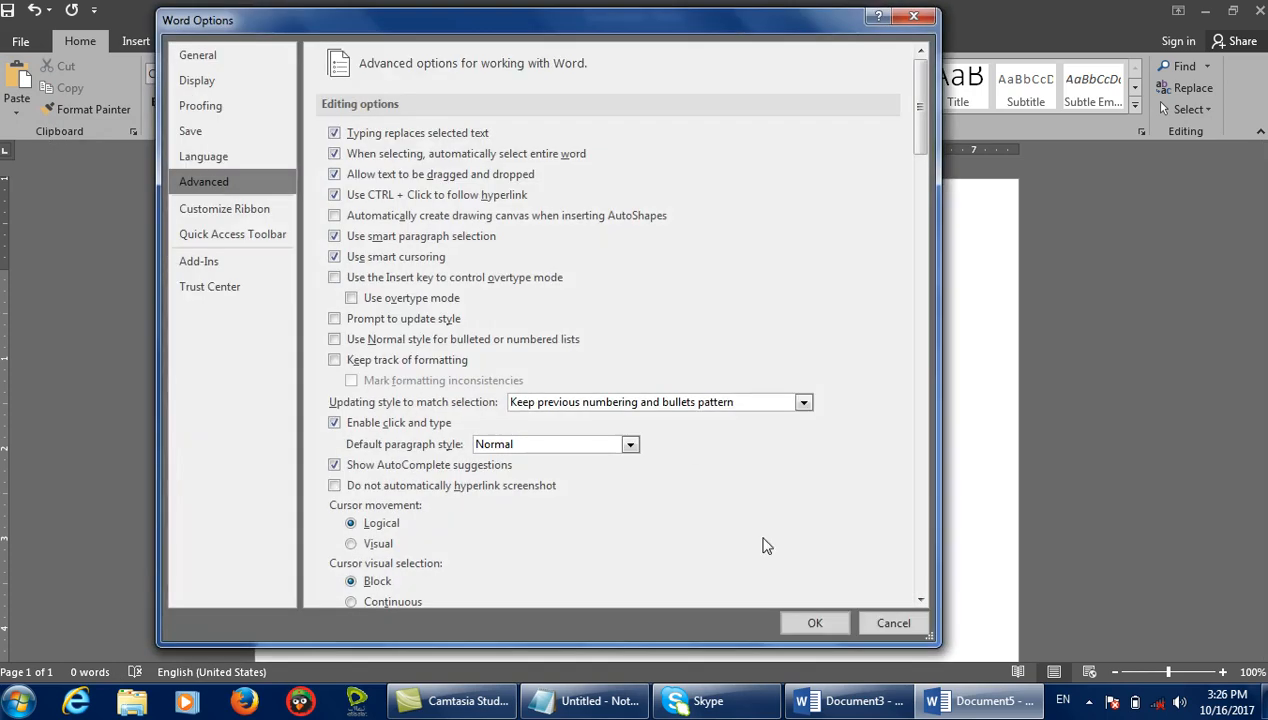
left_click(893, 623)
Select Unformatted Text in Paste Special and dismiss the dialog without pasting.
left_click(20, 112)
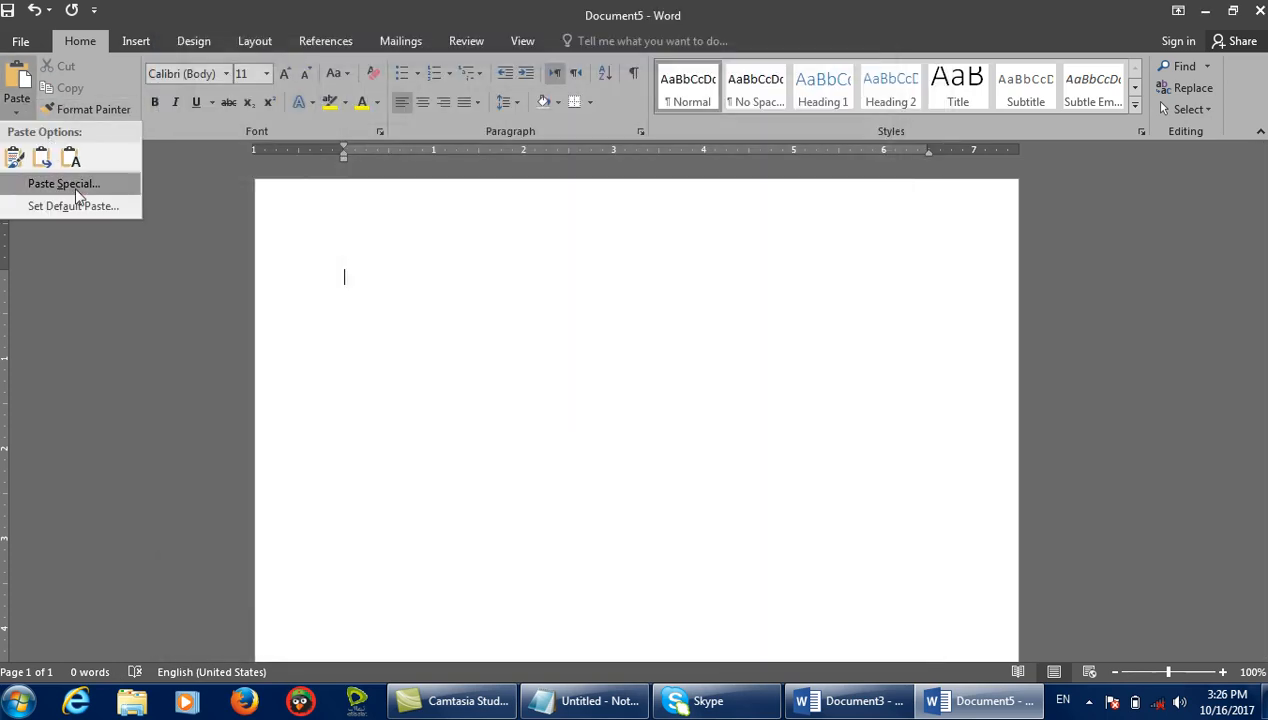
left_click(72, 186)
left_click(514, 283)
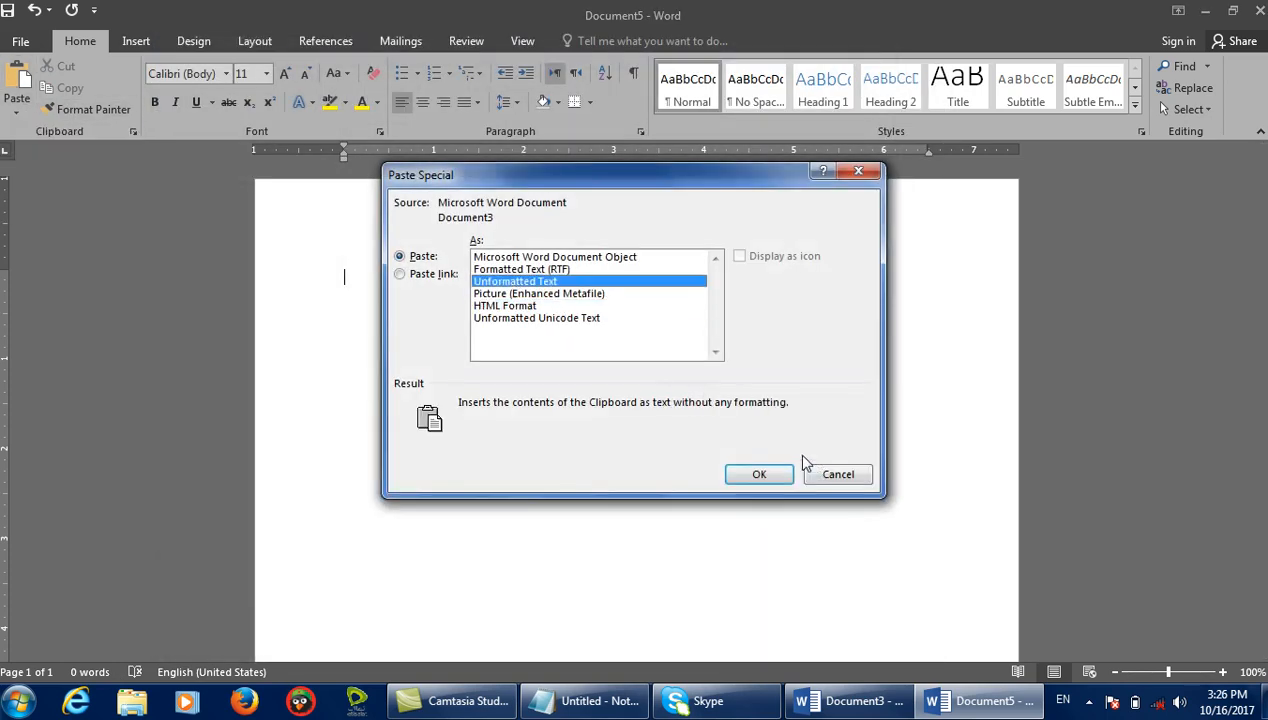
left_click(837, 474)
Switch to Notepad, add the indented line "3: Unformmated Text" below the Formmating Text entry and minimize the window.
left_click(590, 700)
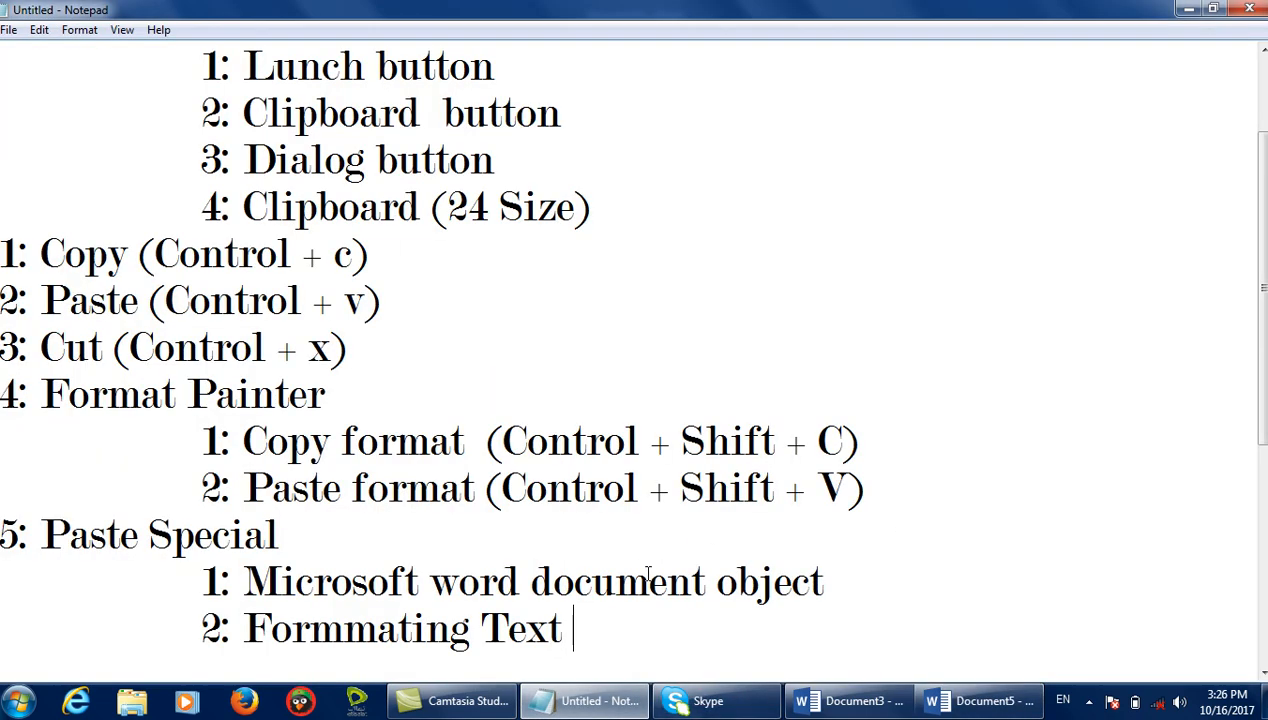
scroll(668, 530, "down", 1)
type("3:")
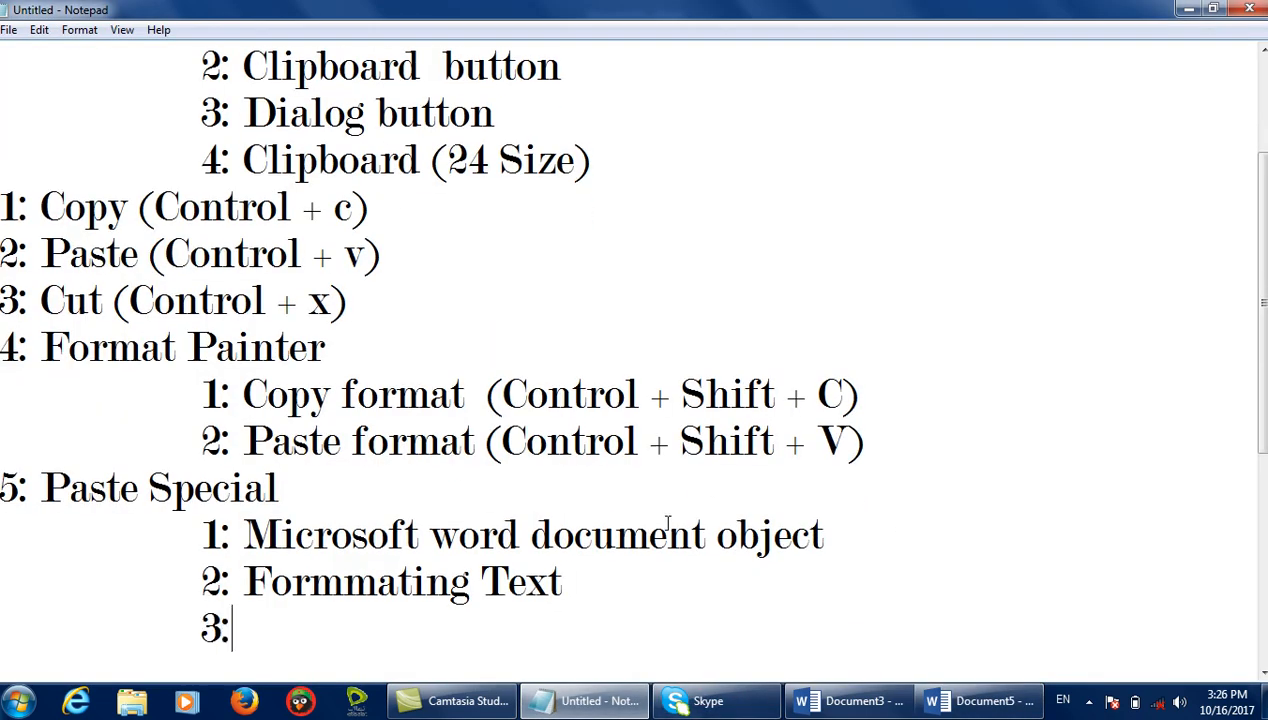
type(" Unformm")
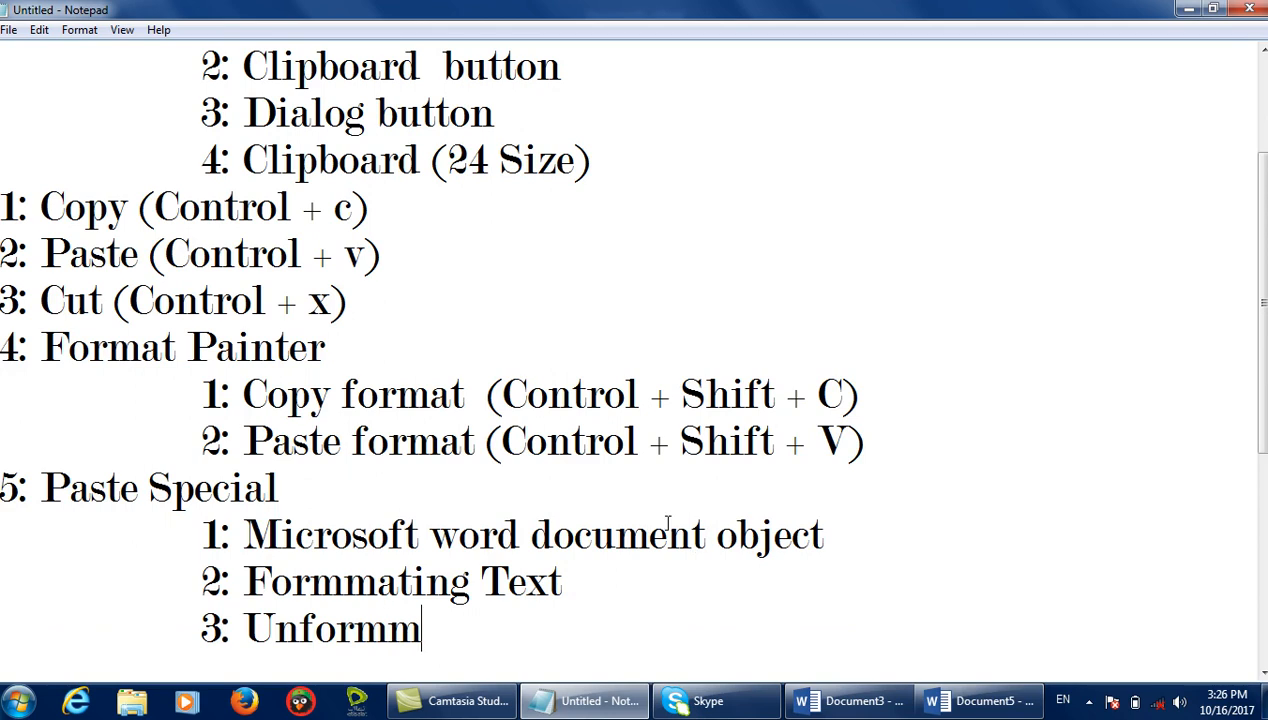
type("mated Text")
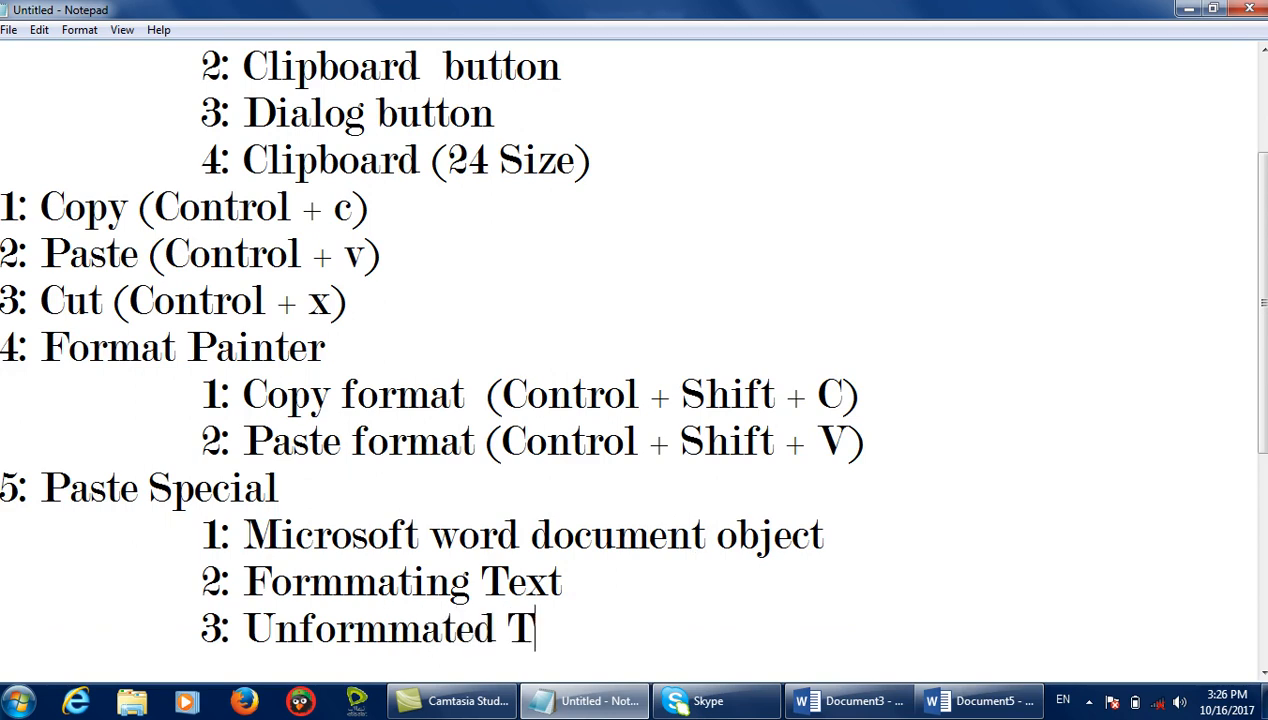
left_click(1188, 9)
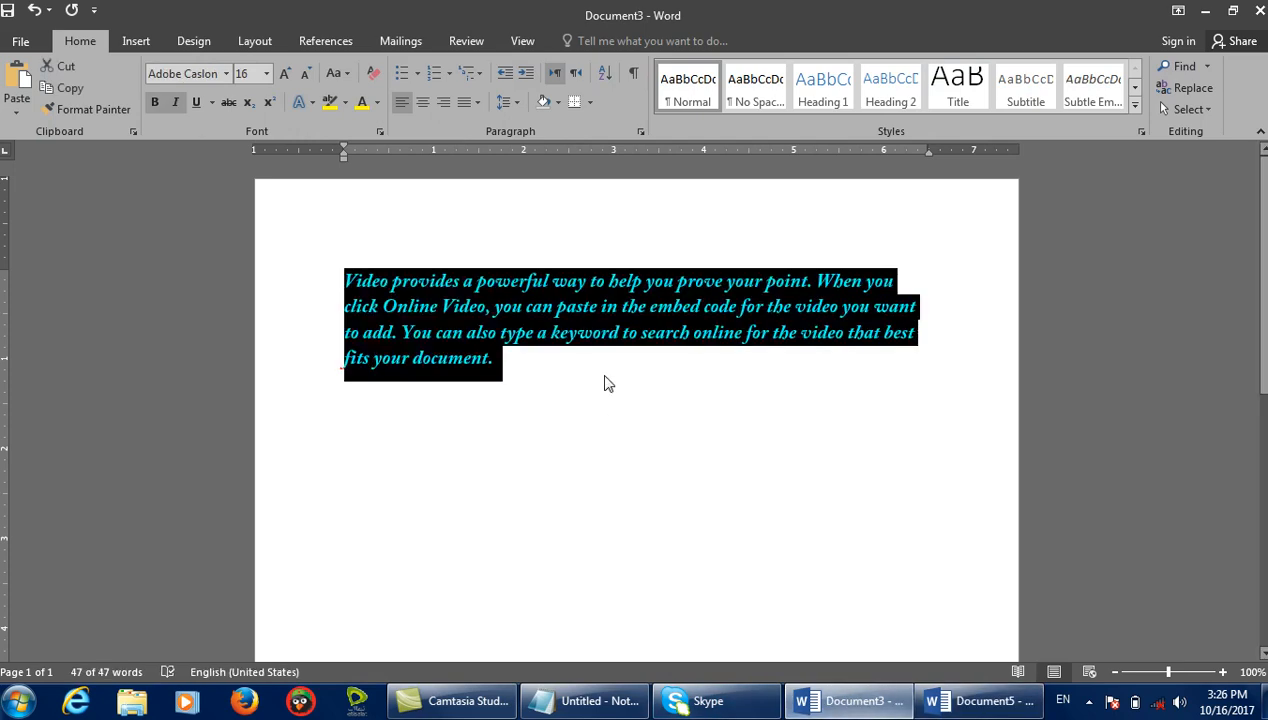
Copy the whole red paragraph in Word's Document3 and return to Document5.
left_click(608, 383)
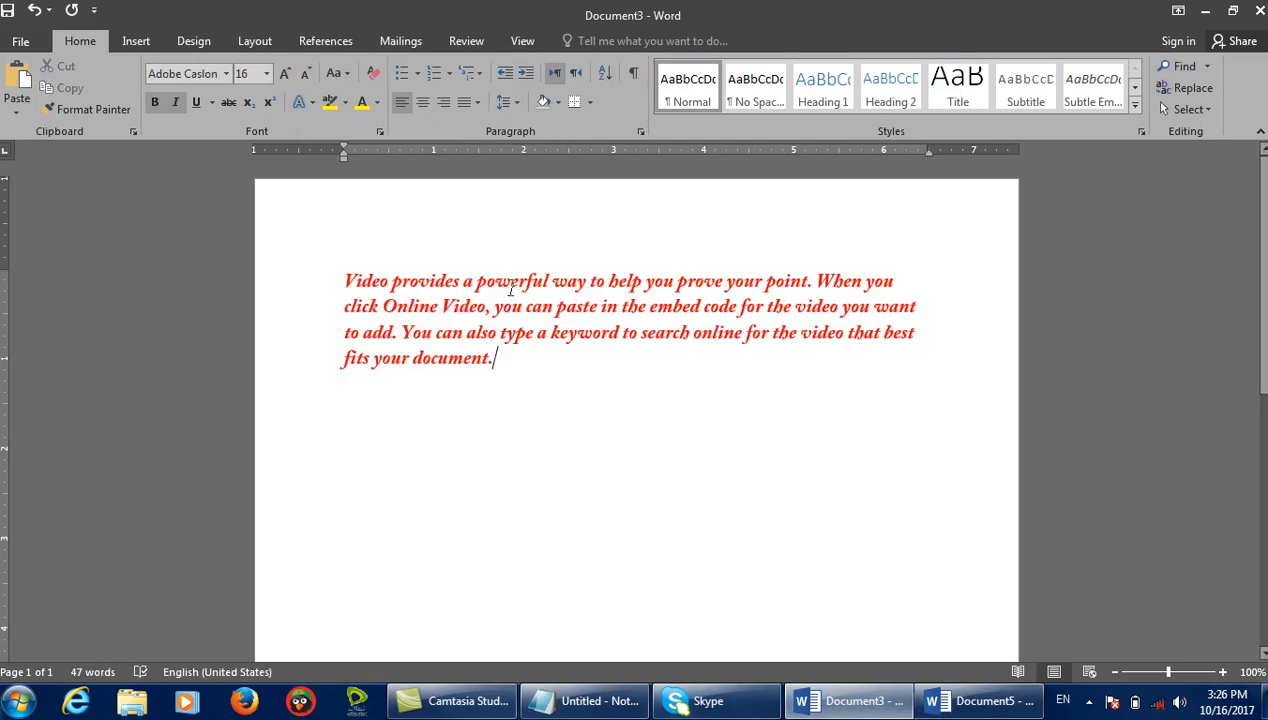
left_click_drag(584, 377, 303, 273)
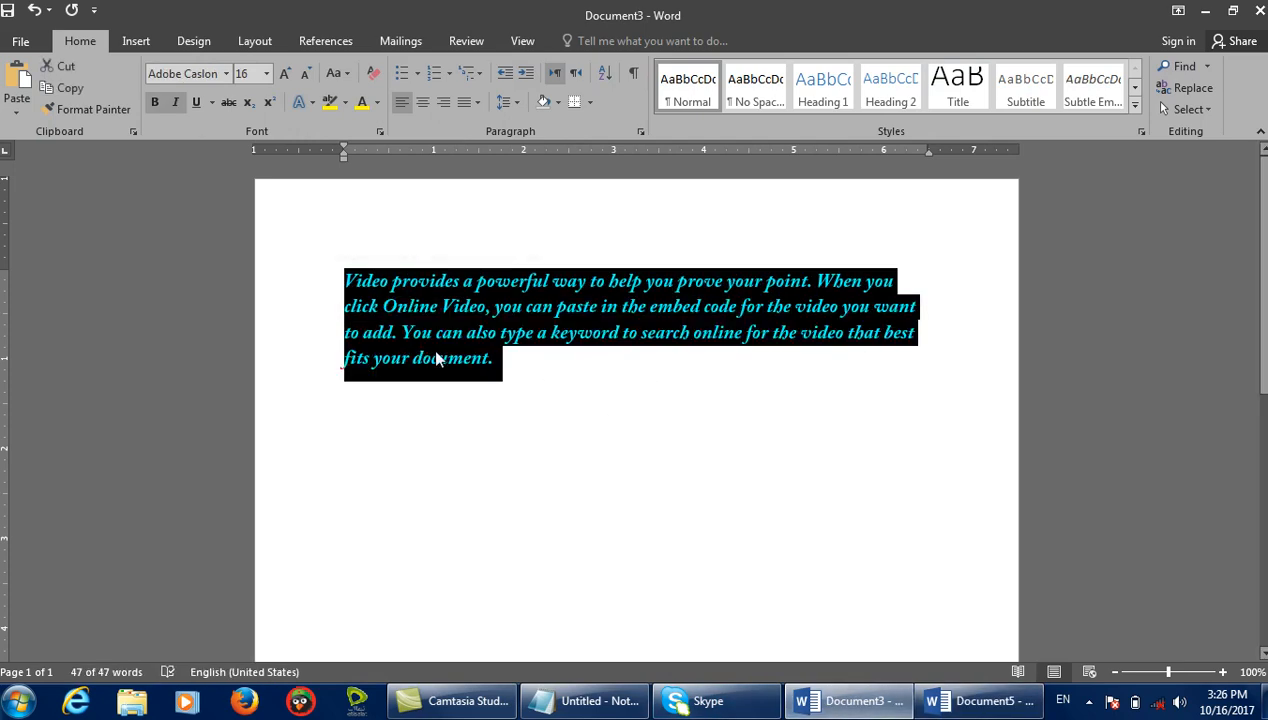
left_click(513, 354)
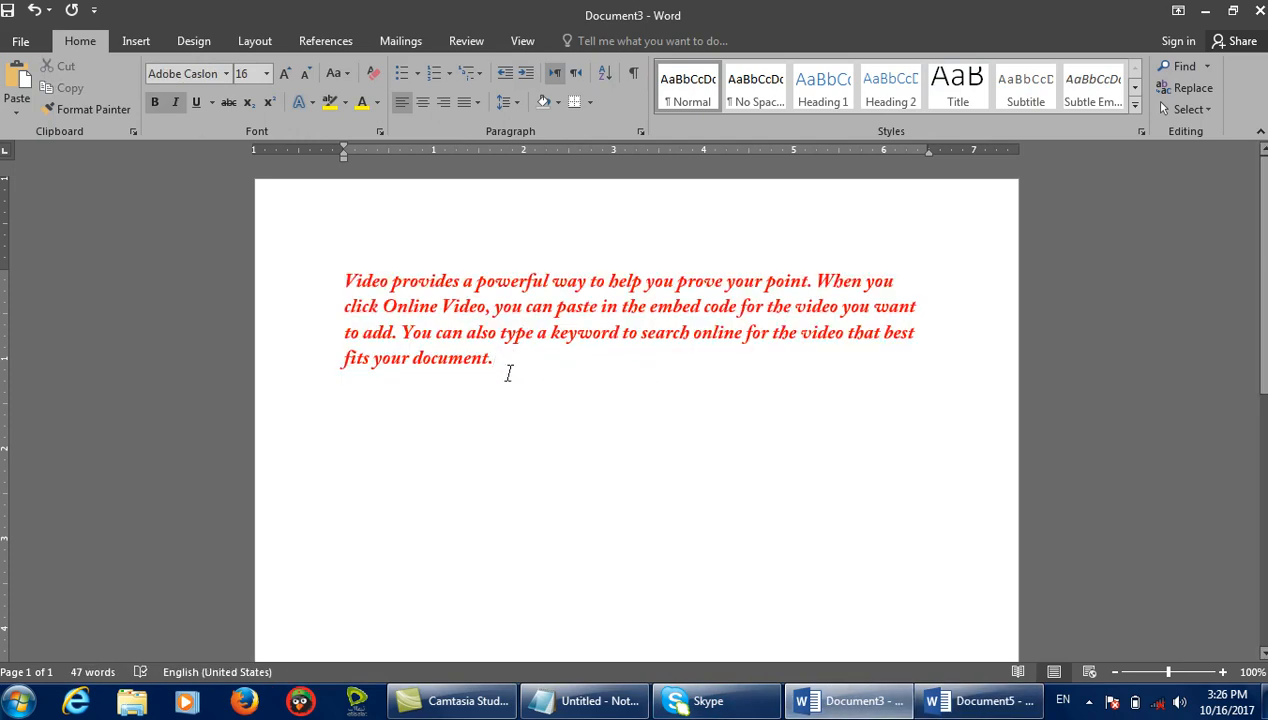
left_click_drag(513, 354, 318, 265)
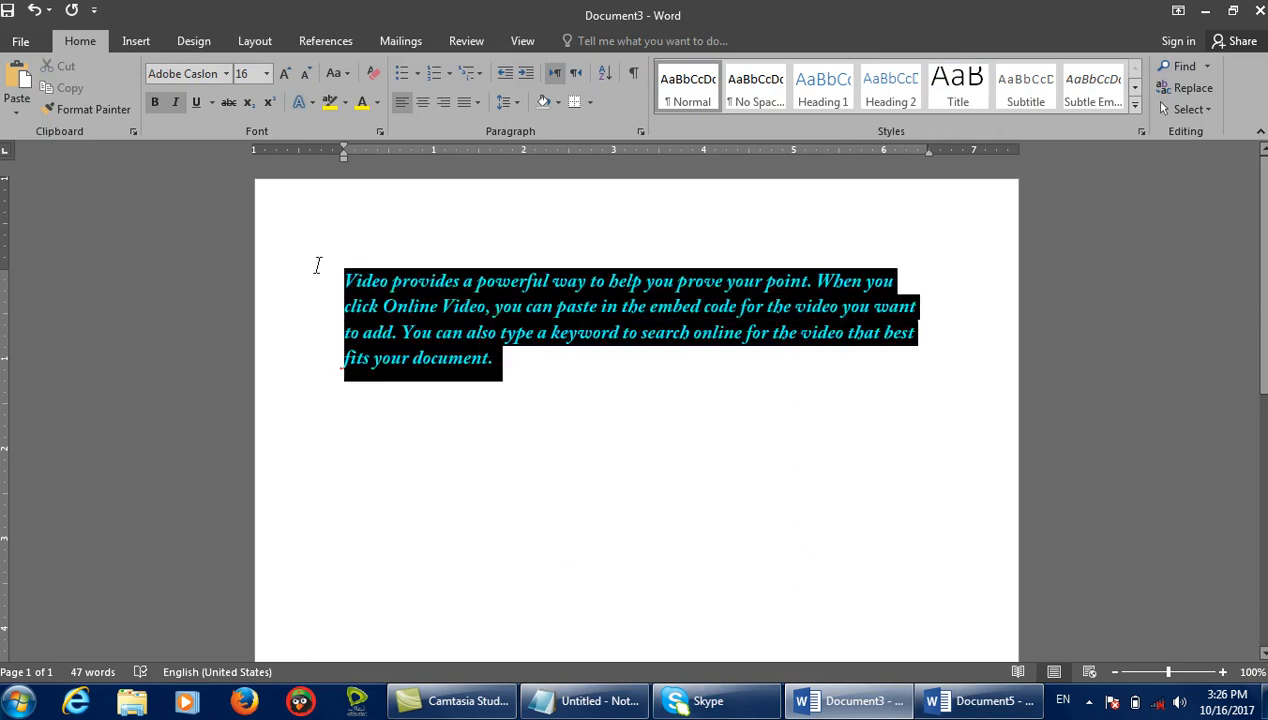
left_click(512, 357)
left_click_drag(512, 357, 340, 263)
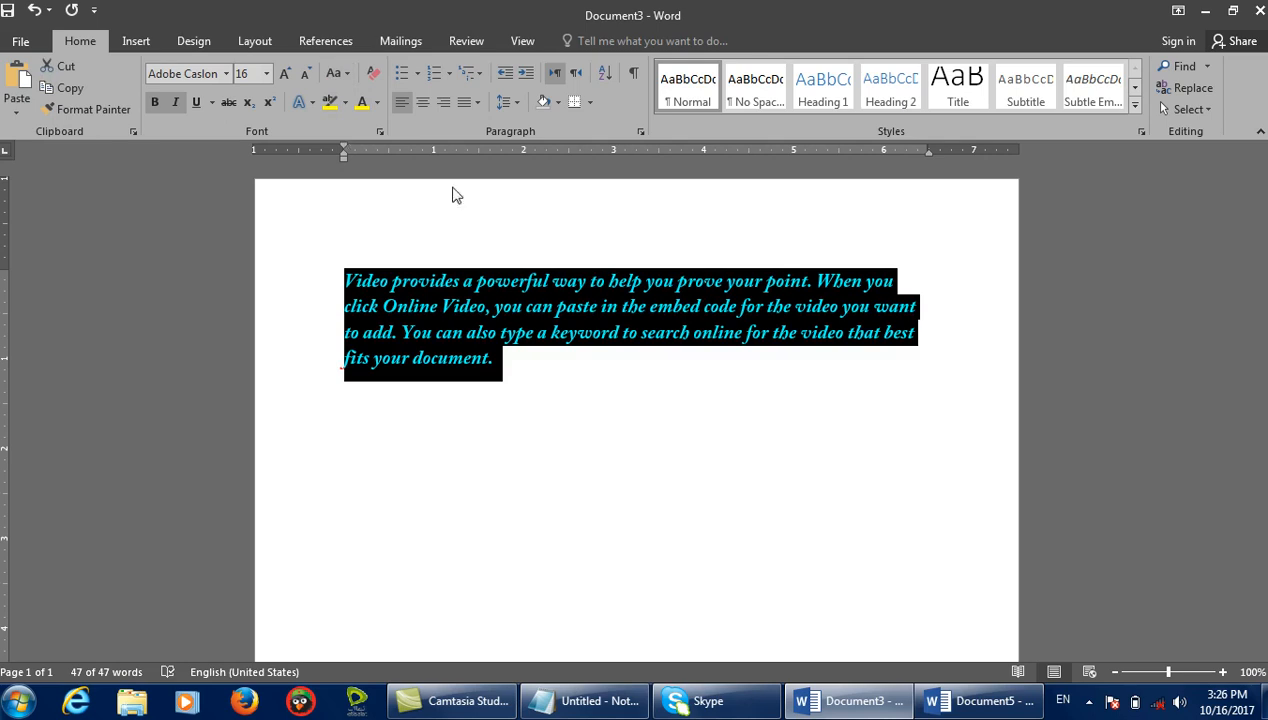
left_click(549, 281)
left_click_drag(530, 357, 296, 265)
right_click(410, 314)
left_click(440, 351)
left_click(980, 701)
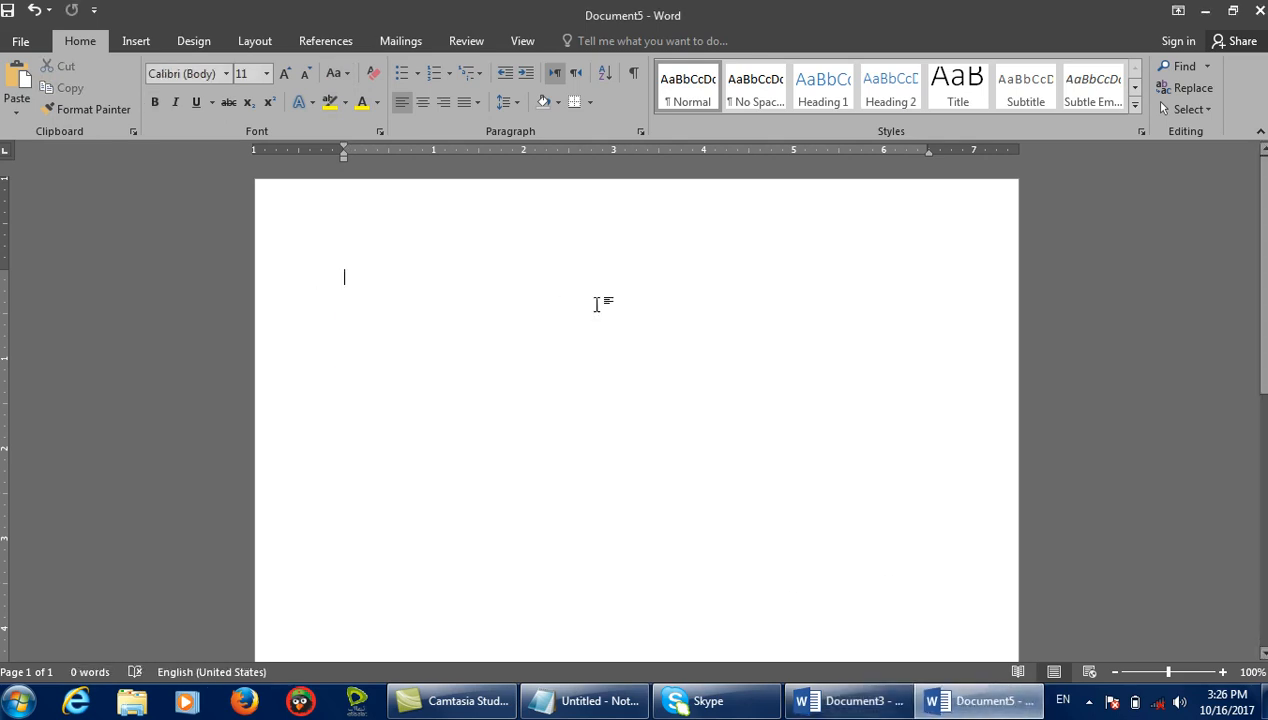
Paste the copied paragraph into Document5 with Paste Special as Unformatted Text and undo the paste.
left_click(17, 108)
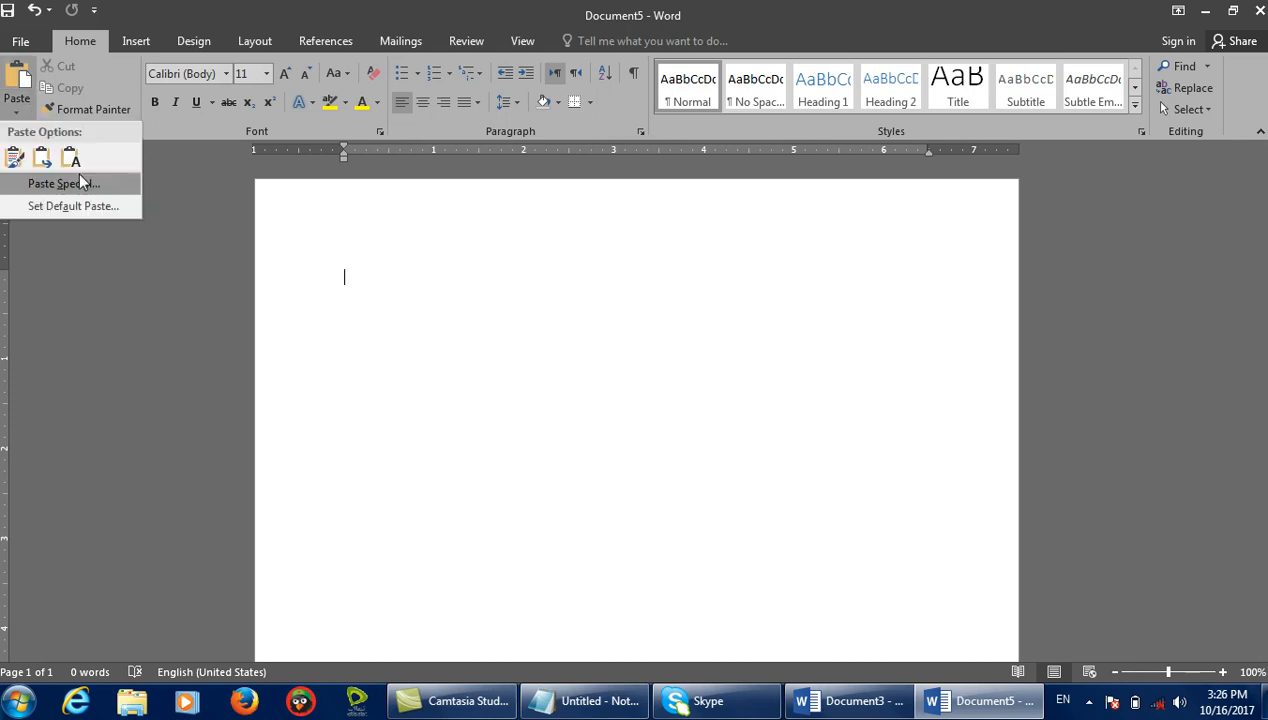
left_click(83, 183)
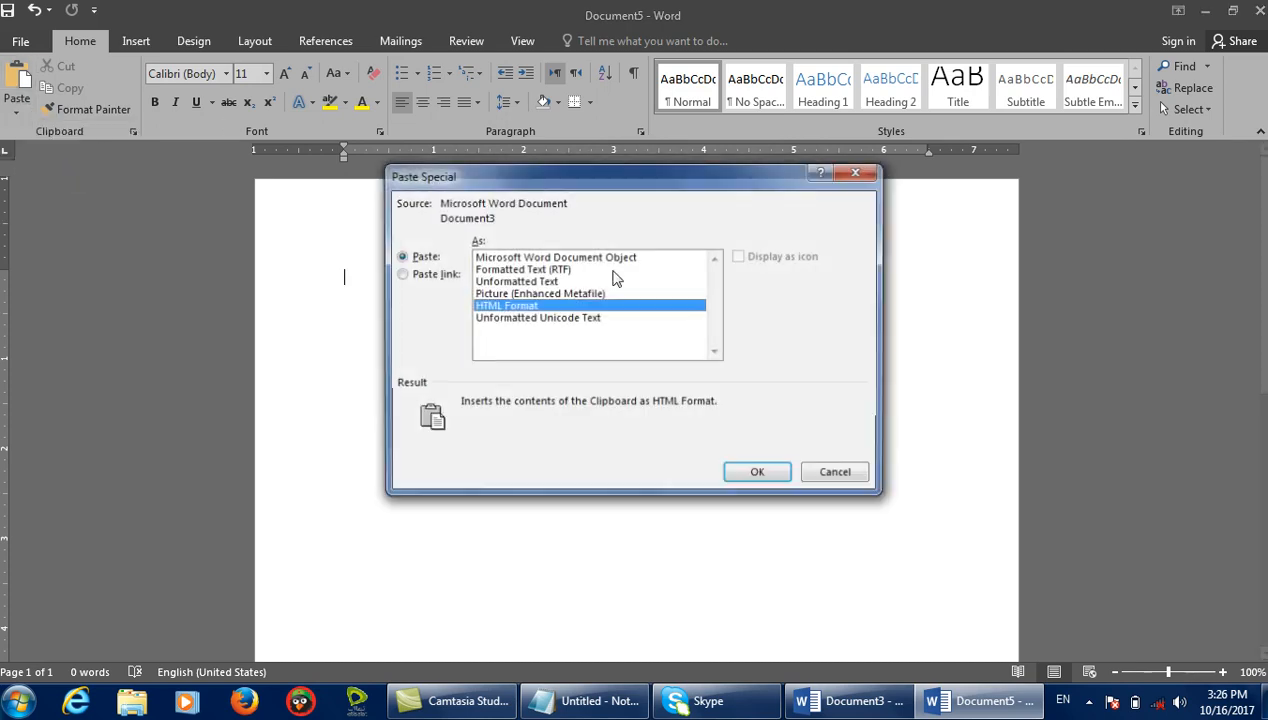
left_click(506, 283)
left_click(759, 474)
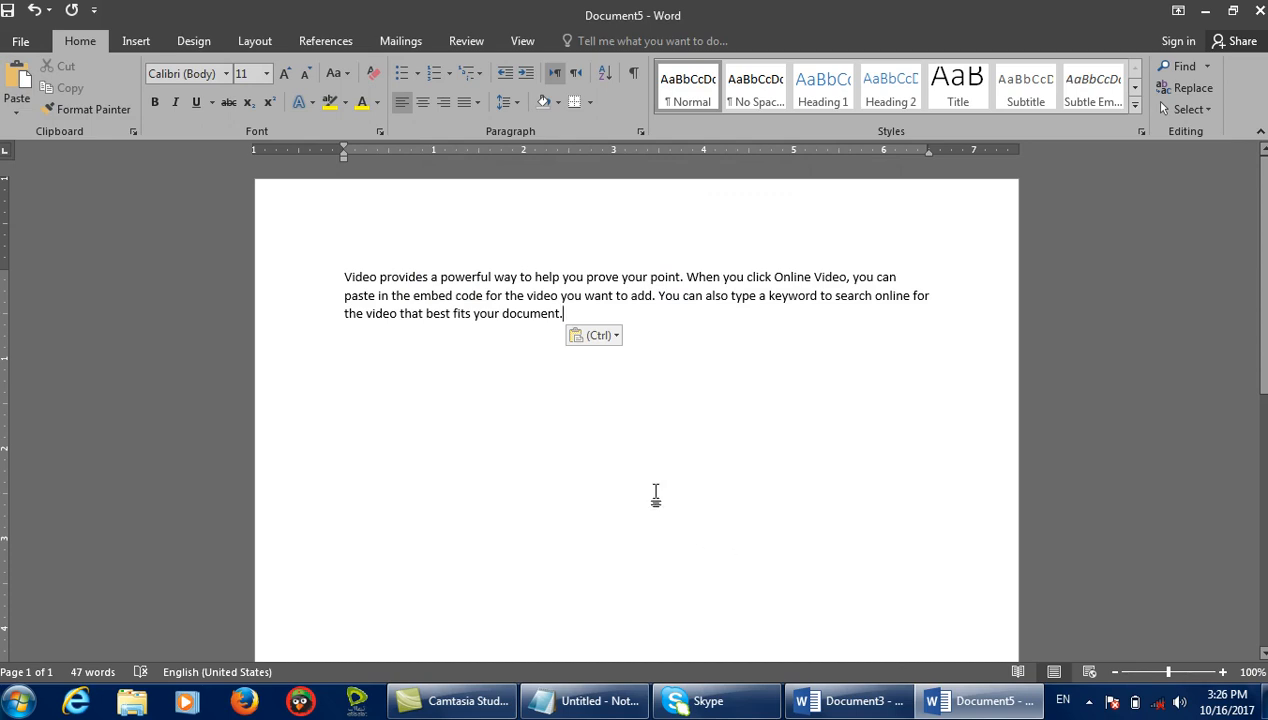
key("ctrl+z")
Open Paste Special in Document5, switch to Notepad and add the indented line "4: Picture" below the Unformmated Text entry.
left_click(25, 115)
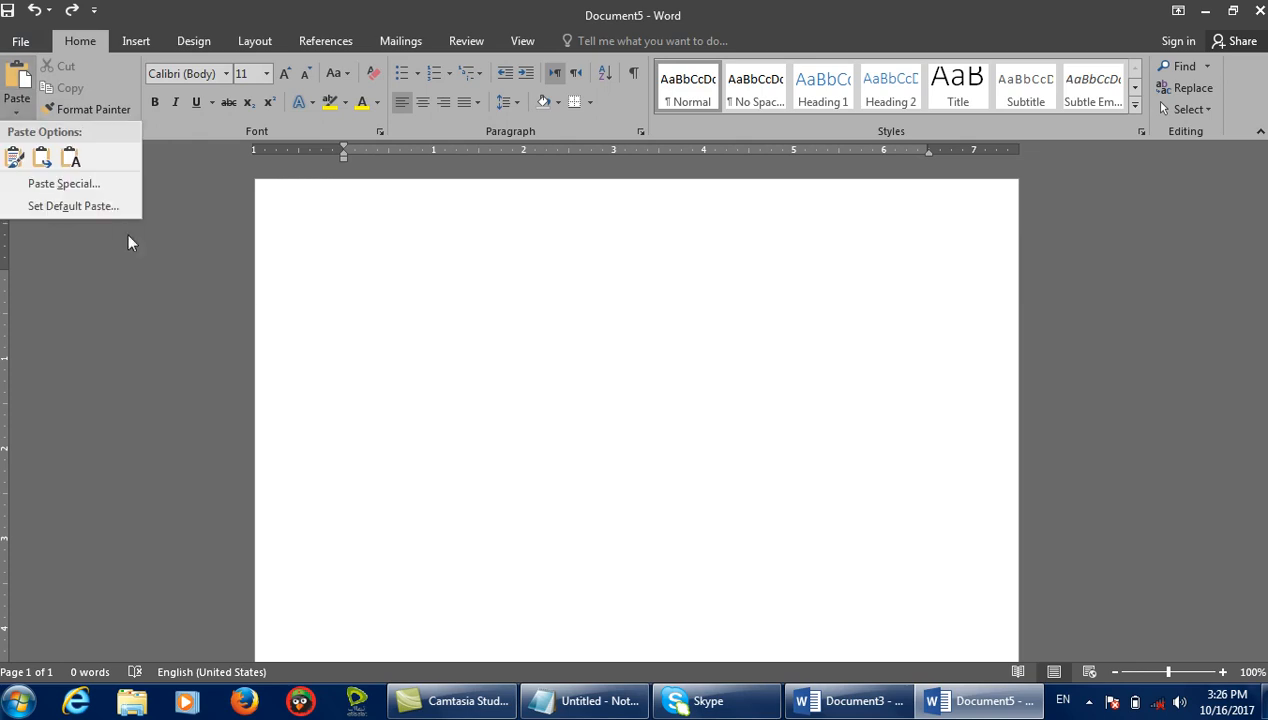
left_click(121, 186)
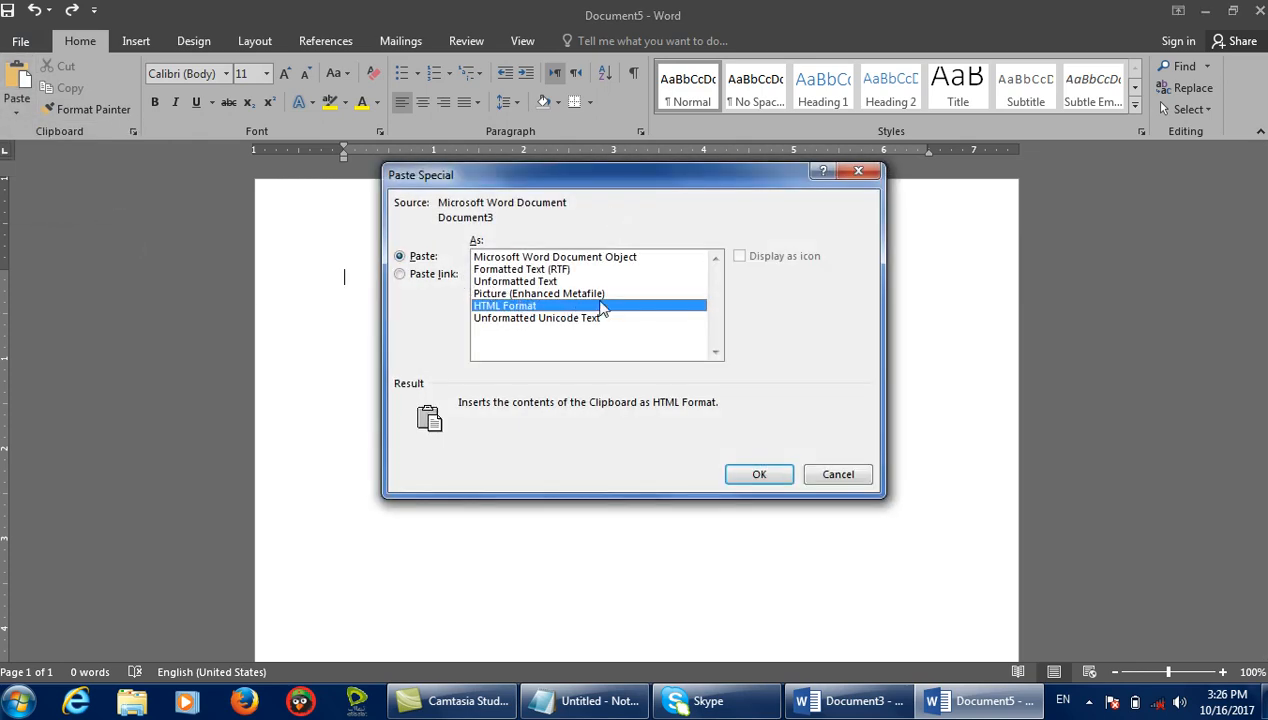
left_click(590, 700)
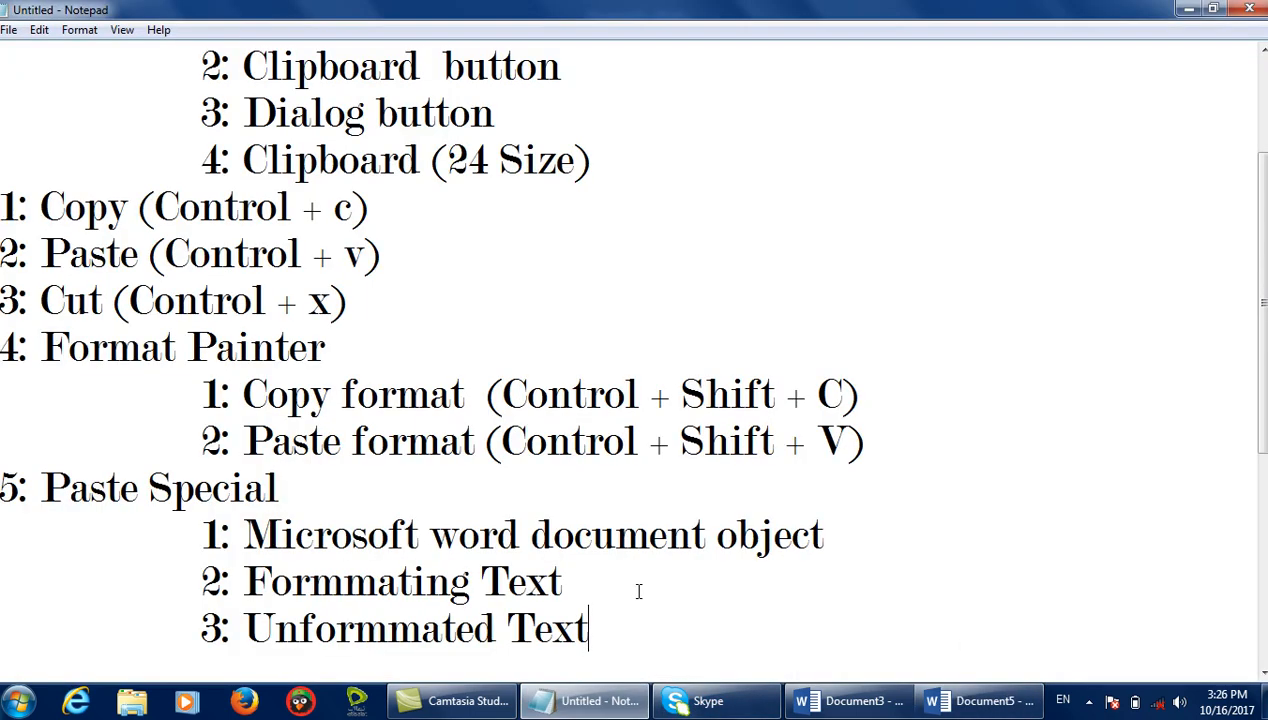
key("Return")
key("Tab")
type("4: ")
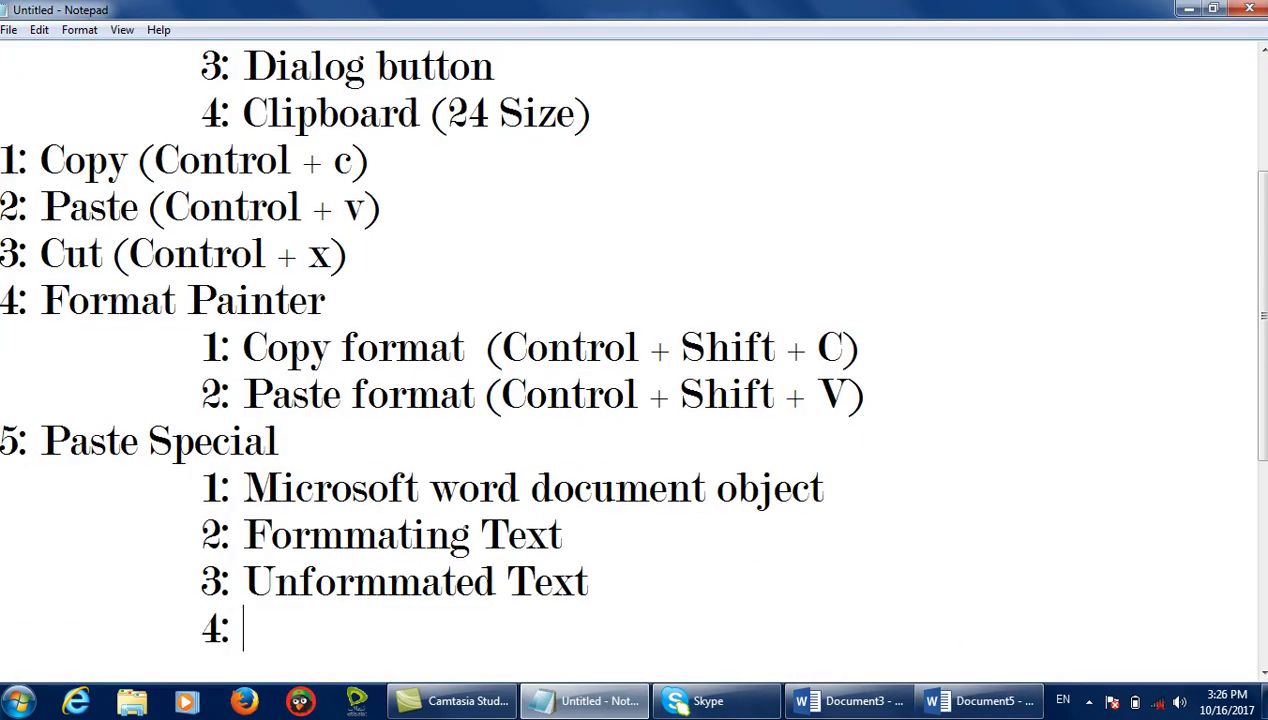
type("Picture")
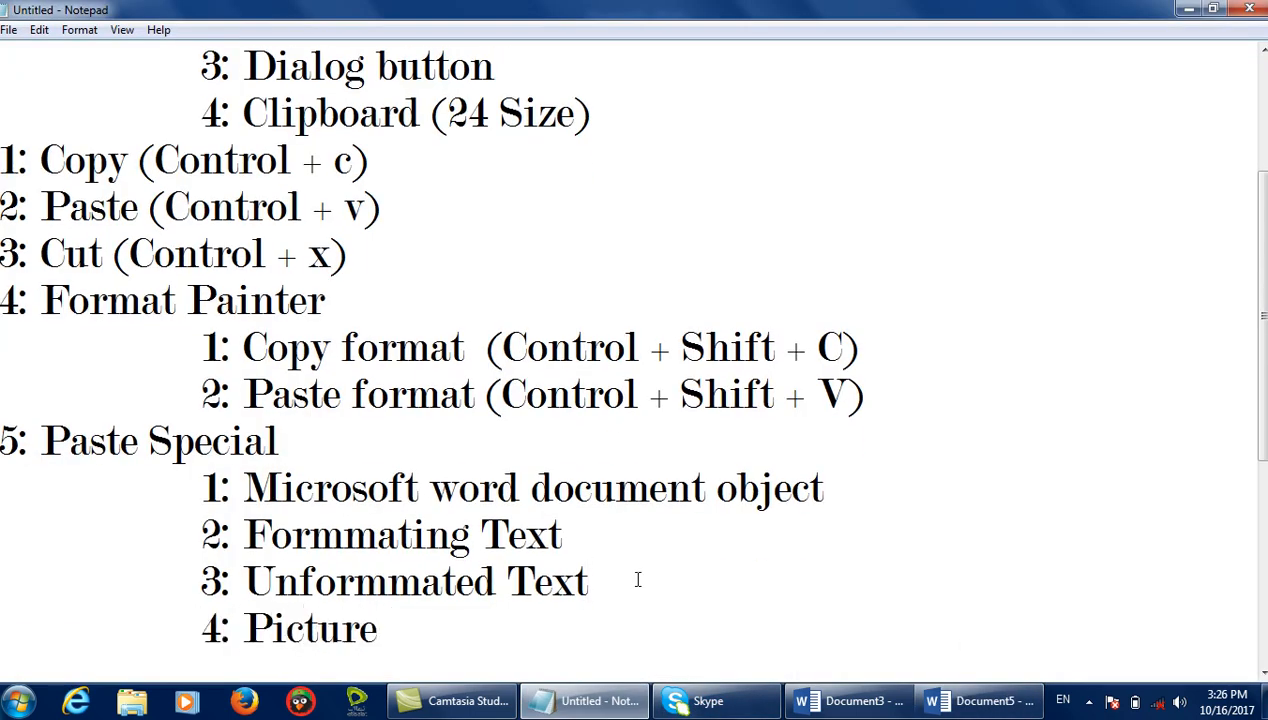
left_click(1188, 9)
Dismiss Paste Special in Word, copy the selected red paragraph in Document3 and return to Document5.
left_click(831, 470)
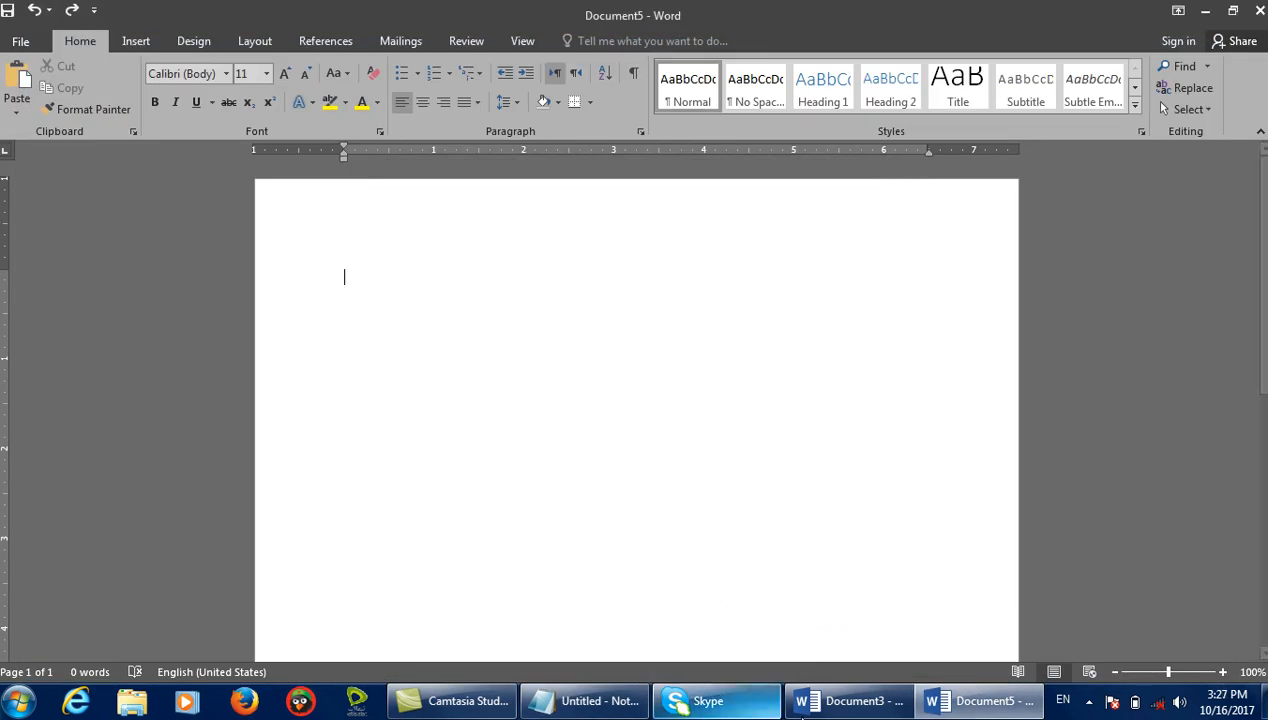
left_click(850, 700)
right_click(625, 333)
left_click(631, 337)
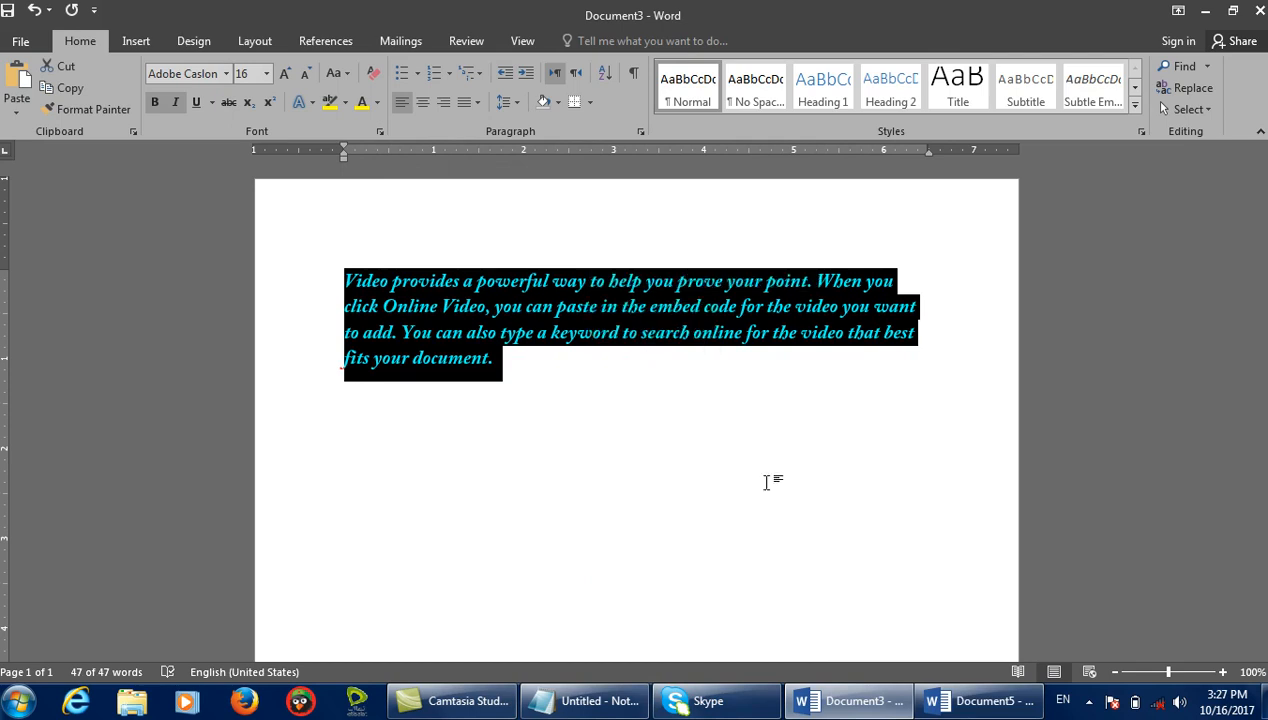
left_click(985, 701)
Paste the copied paragraph into Document5 with Paste Special as Picture (Enhanced Metafile).
left_click(16, 106)
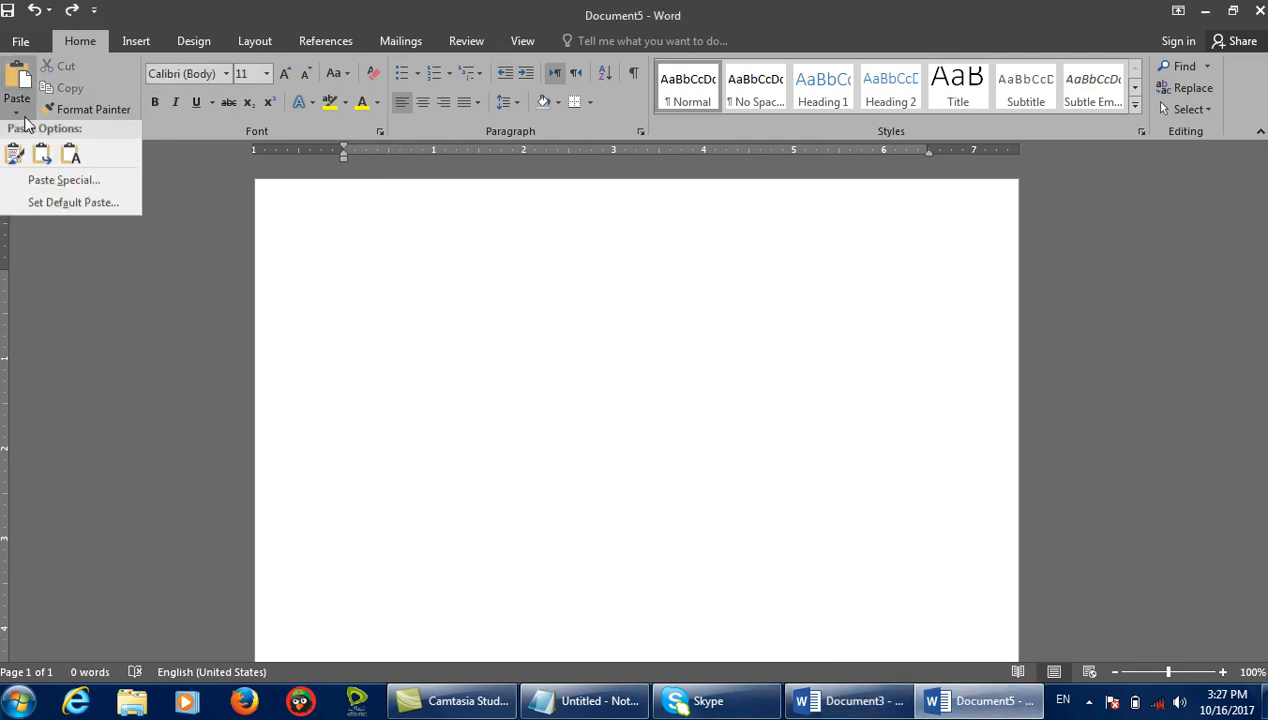
left_click(64, 183)
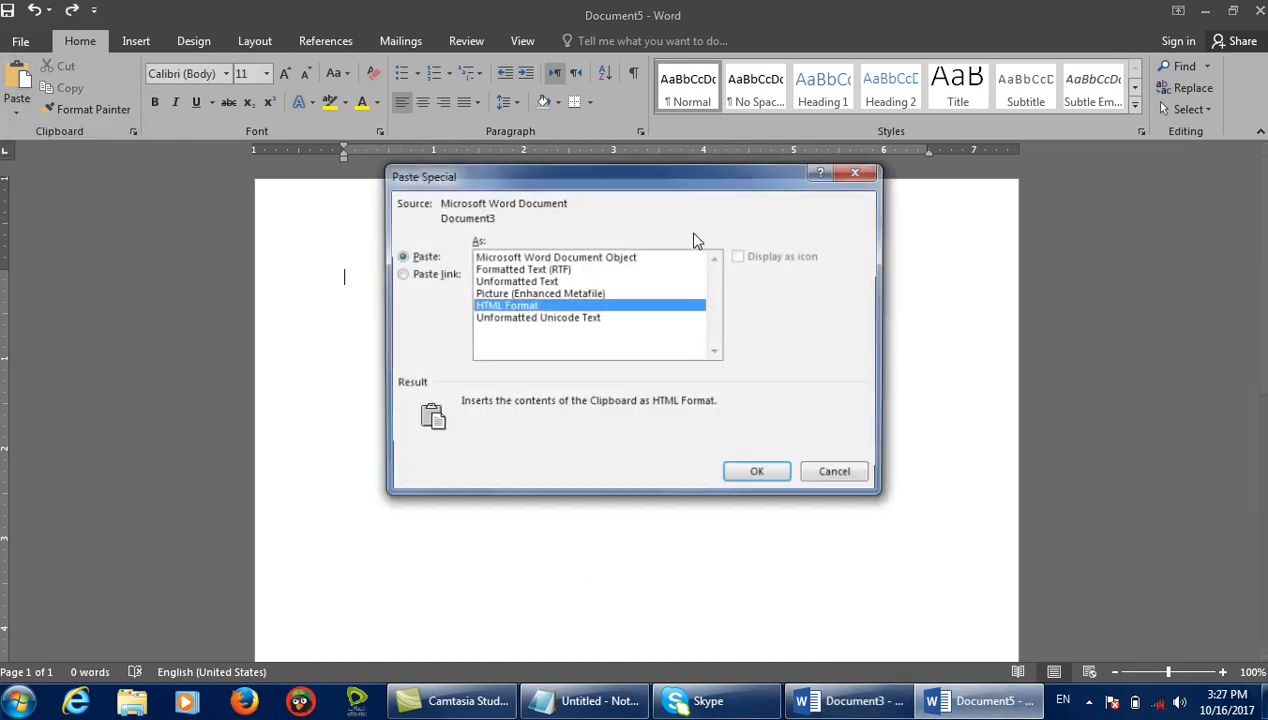
left_click(528, 294)
left_click(759, 474)
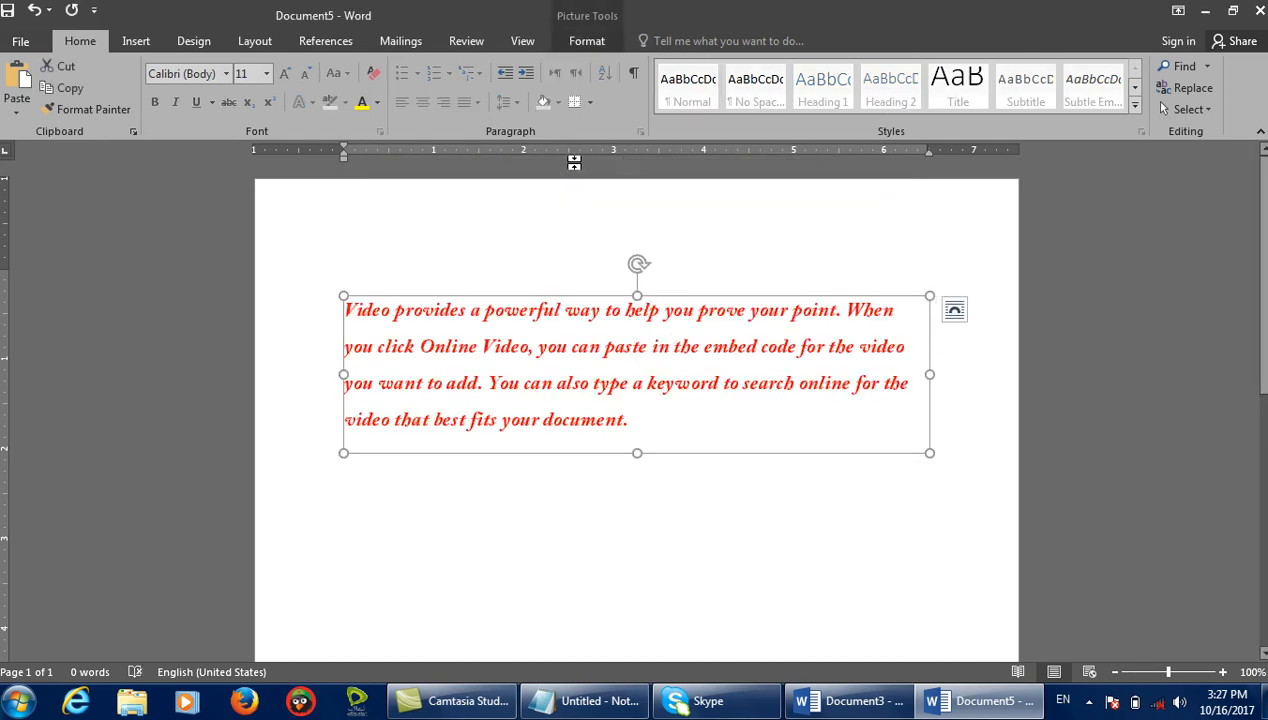
Apply the black double-frame picture style to the pasted paragraph picture.
left_click(588, 40)
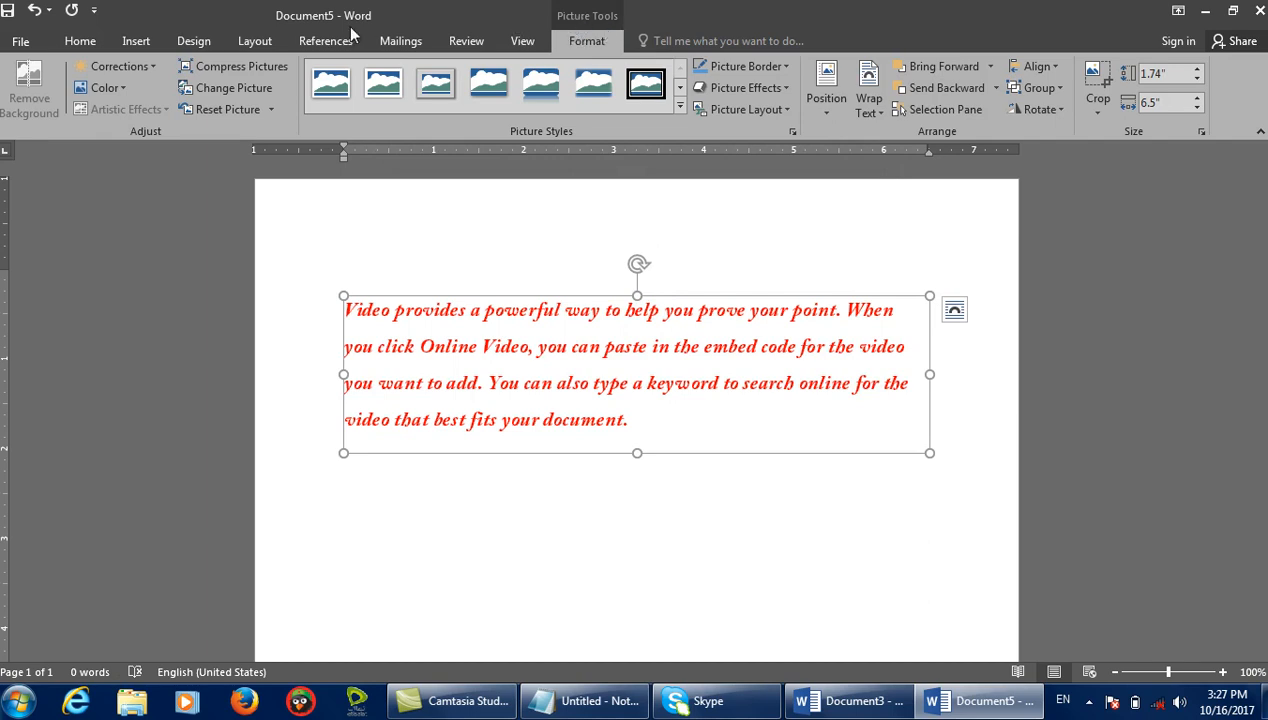
left_click(146, 42)
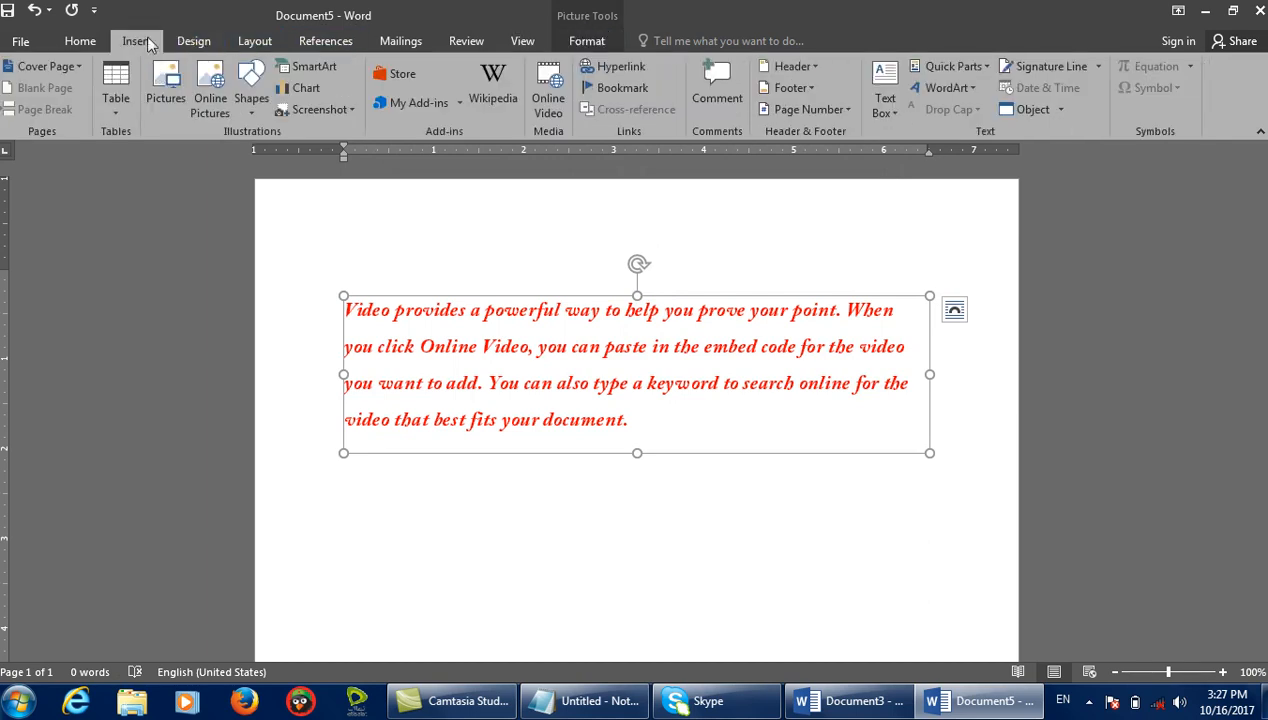
left_click(587, 41)
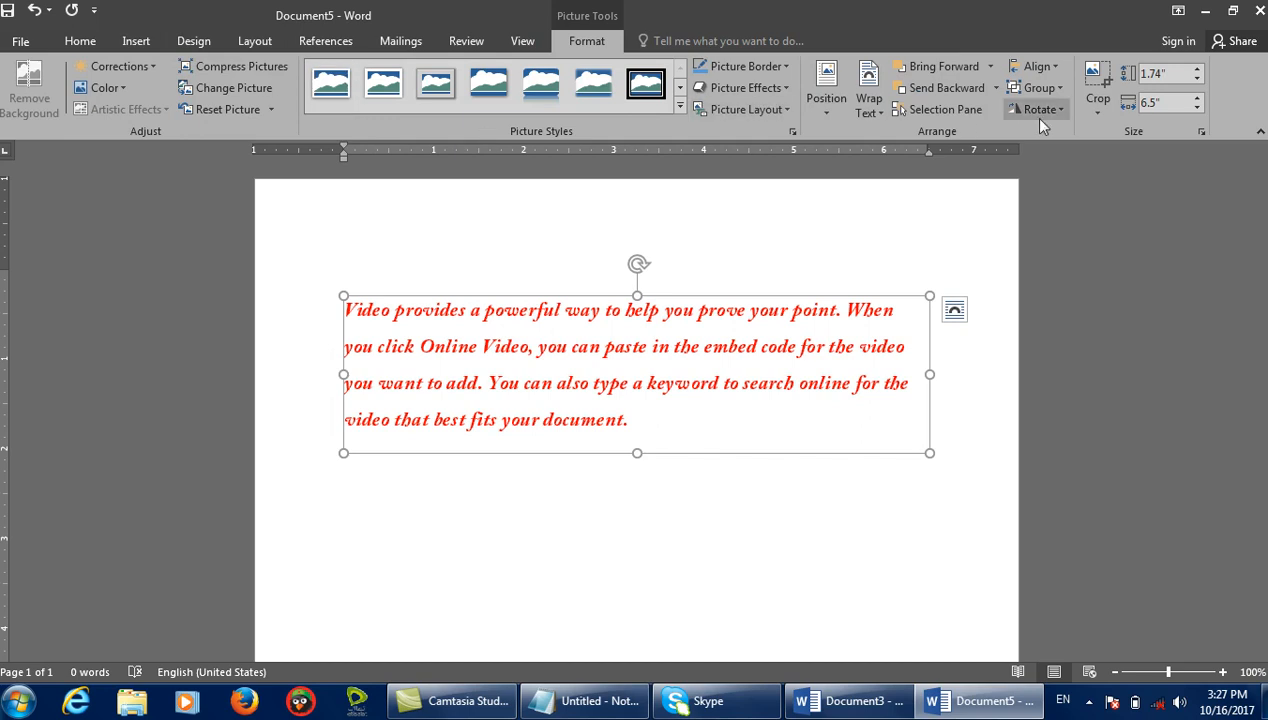
left_click(645, 84)
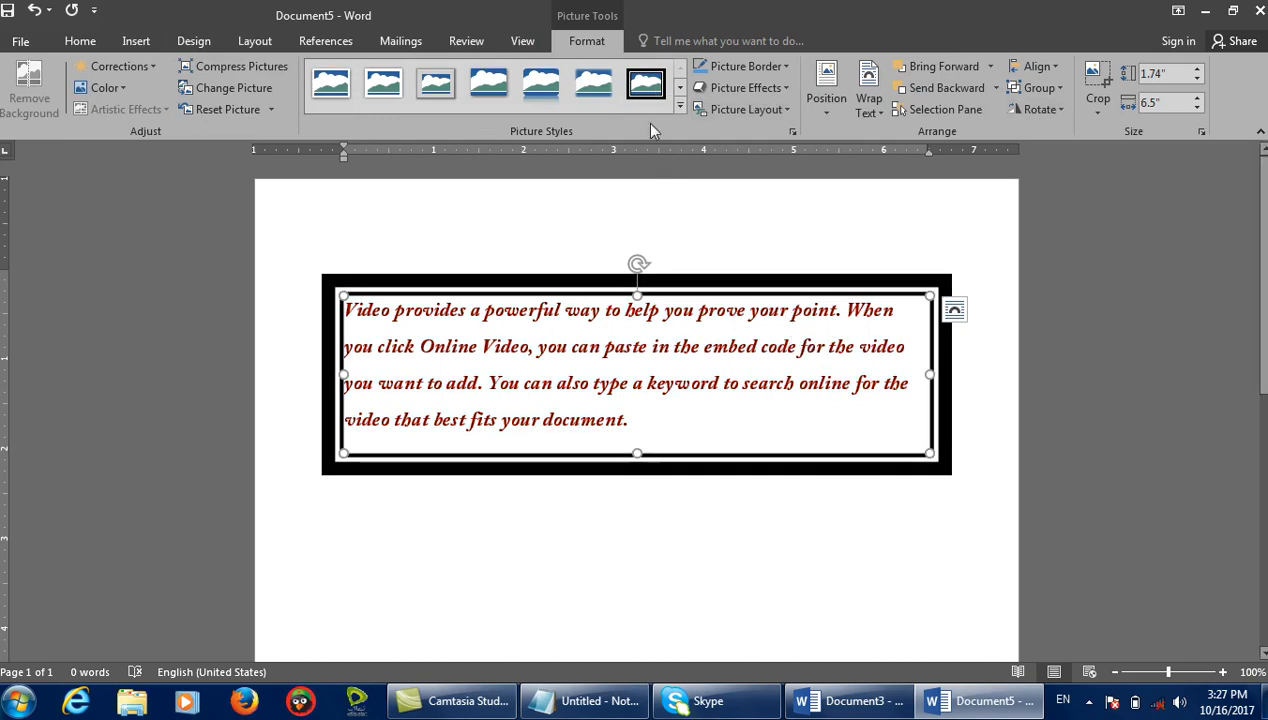
Try a perspective 3-D rotation effect on the framed paragraph picture, and undo it.
left_click(745, 66)
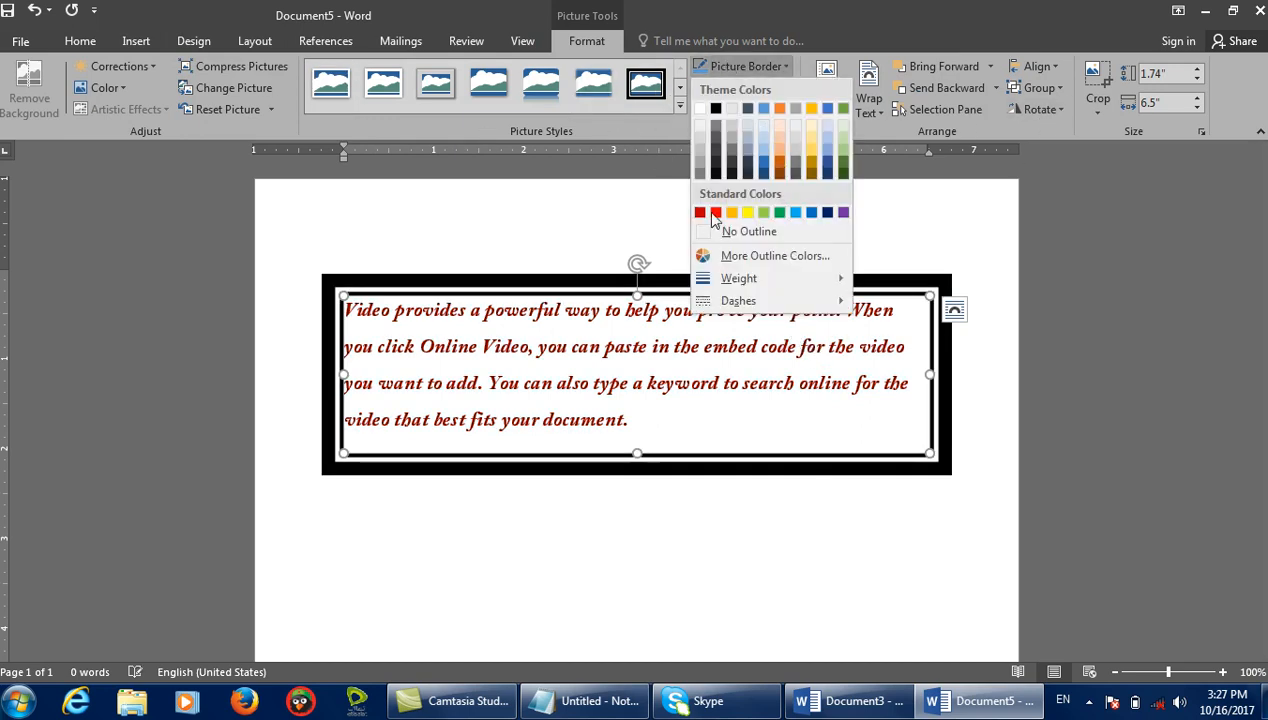
key("Escape")
left_click(746, 88)
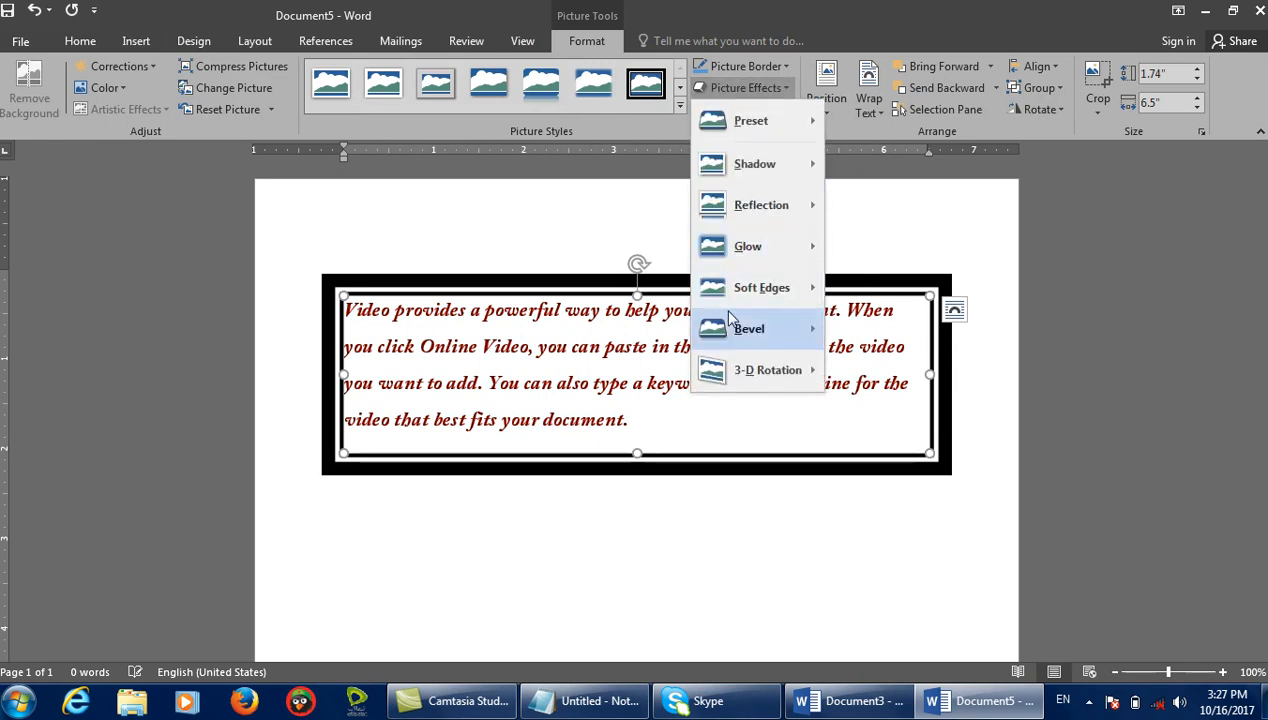
mouse_move(768, 370)
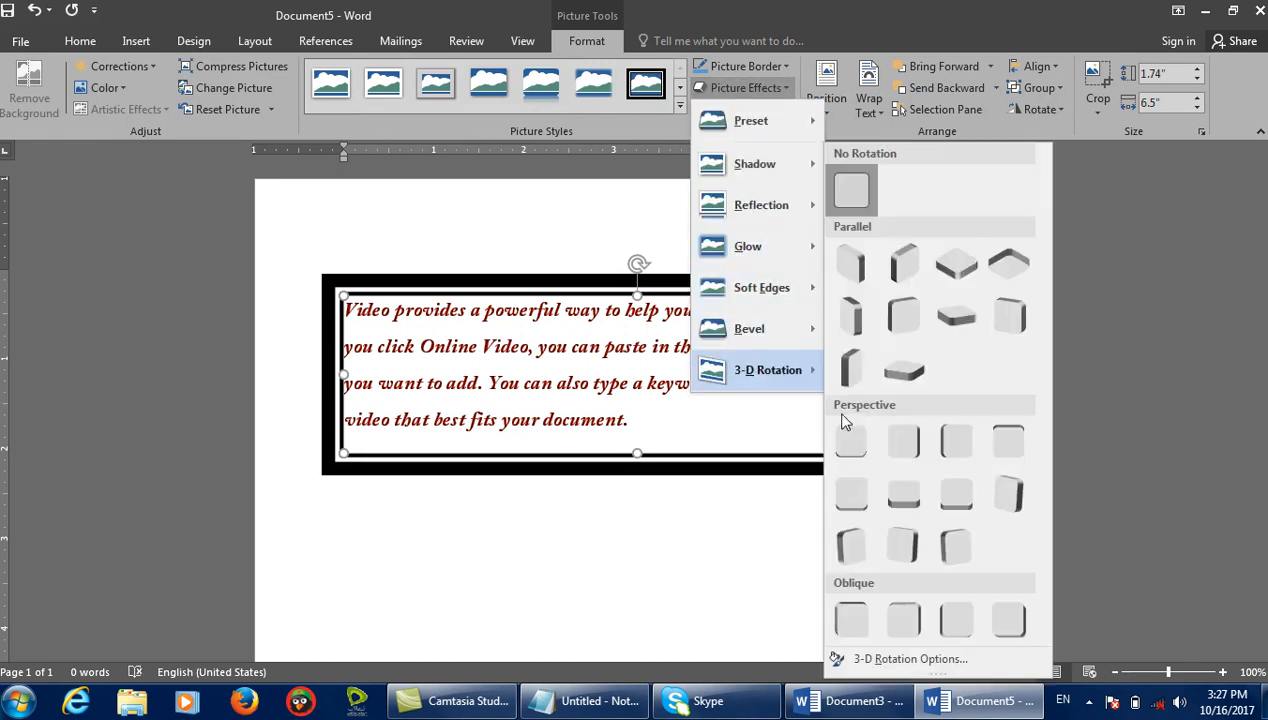
left_click(853, 545)
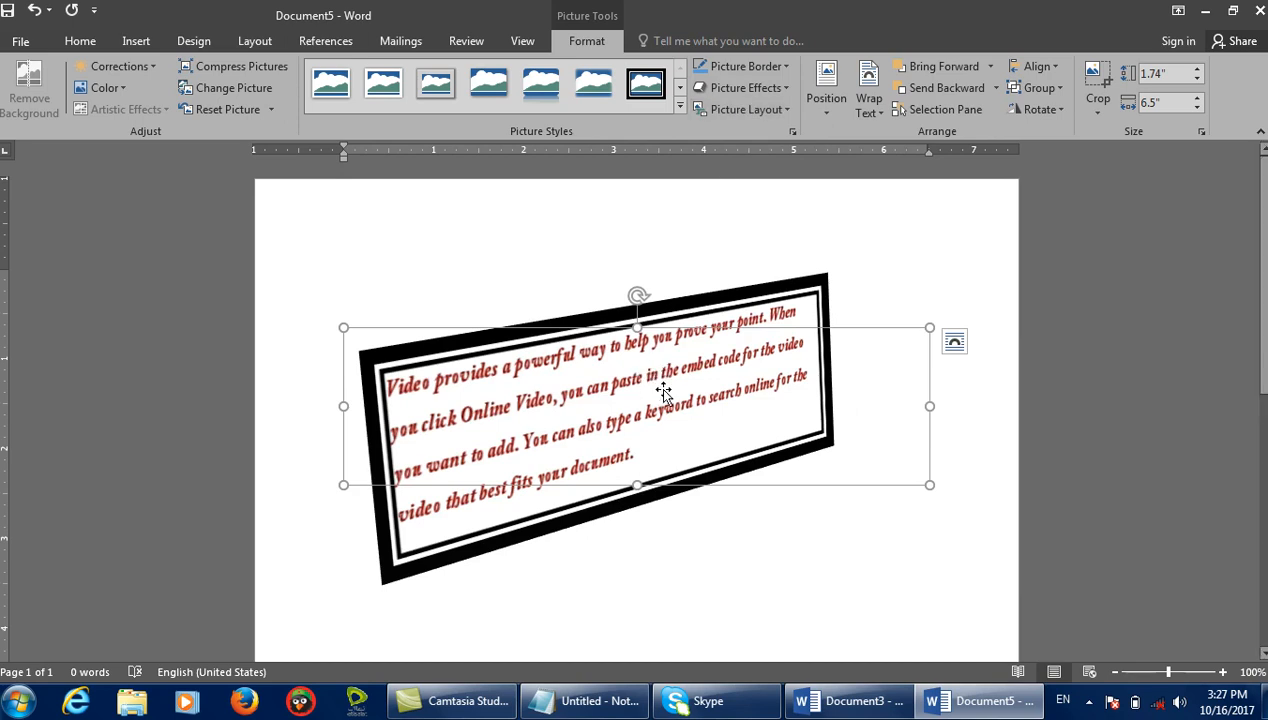
key("ctrl+z")
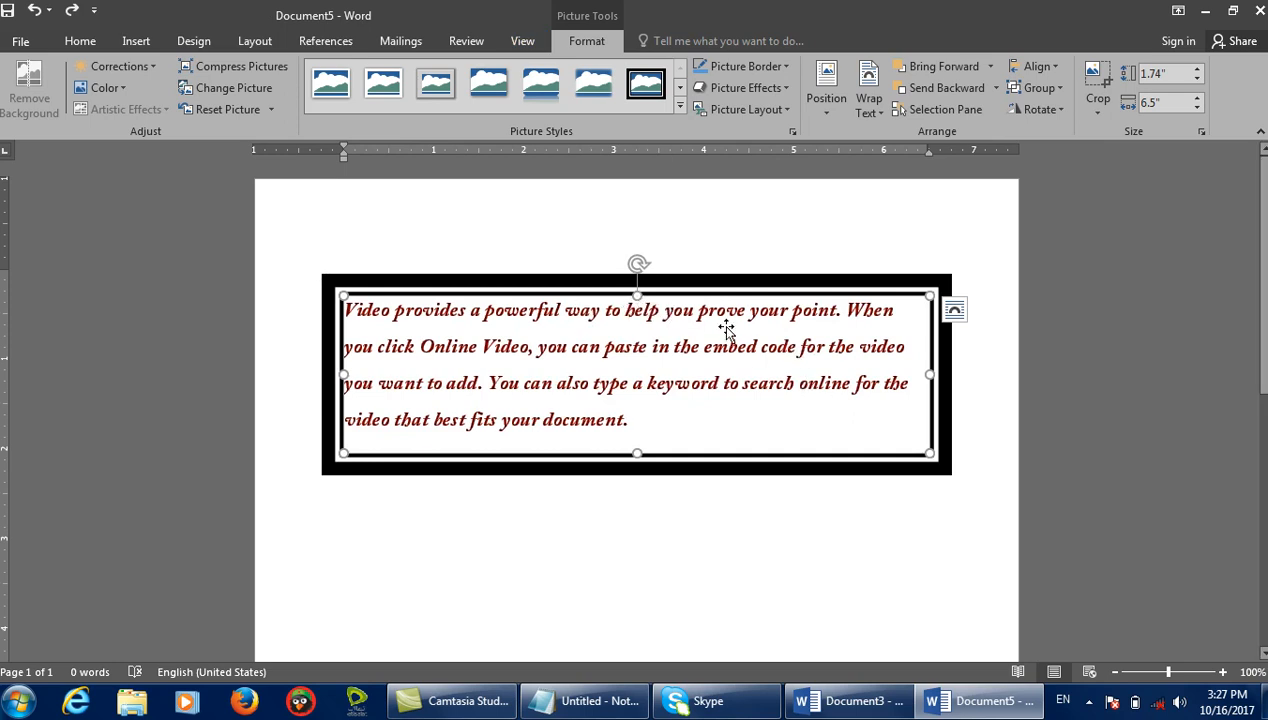
Delete the framed picture from Document5 and open Paste Special.
key("Delete")
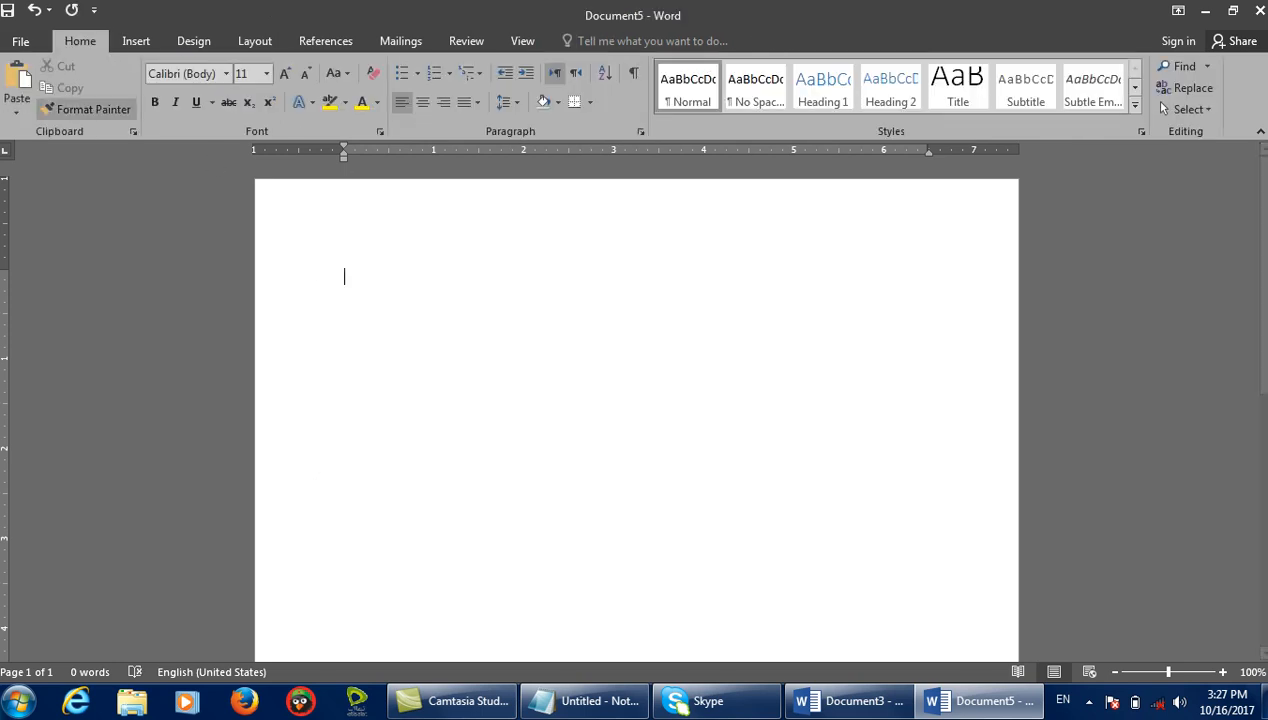
left_click(20, 115)
left_click(50, 182)
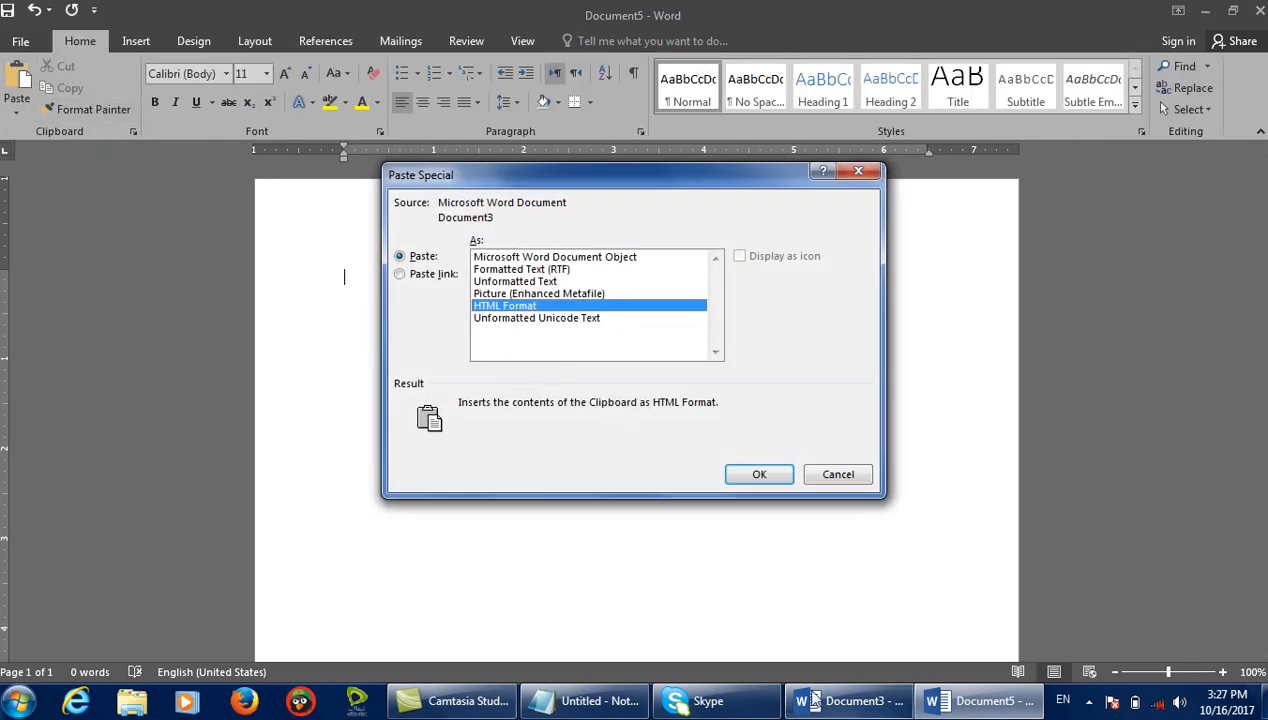
Switch to Notepad and add the indented line "5: HTML" below the Picture entry.
left_click(600, 706)
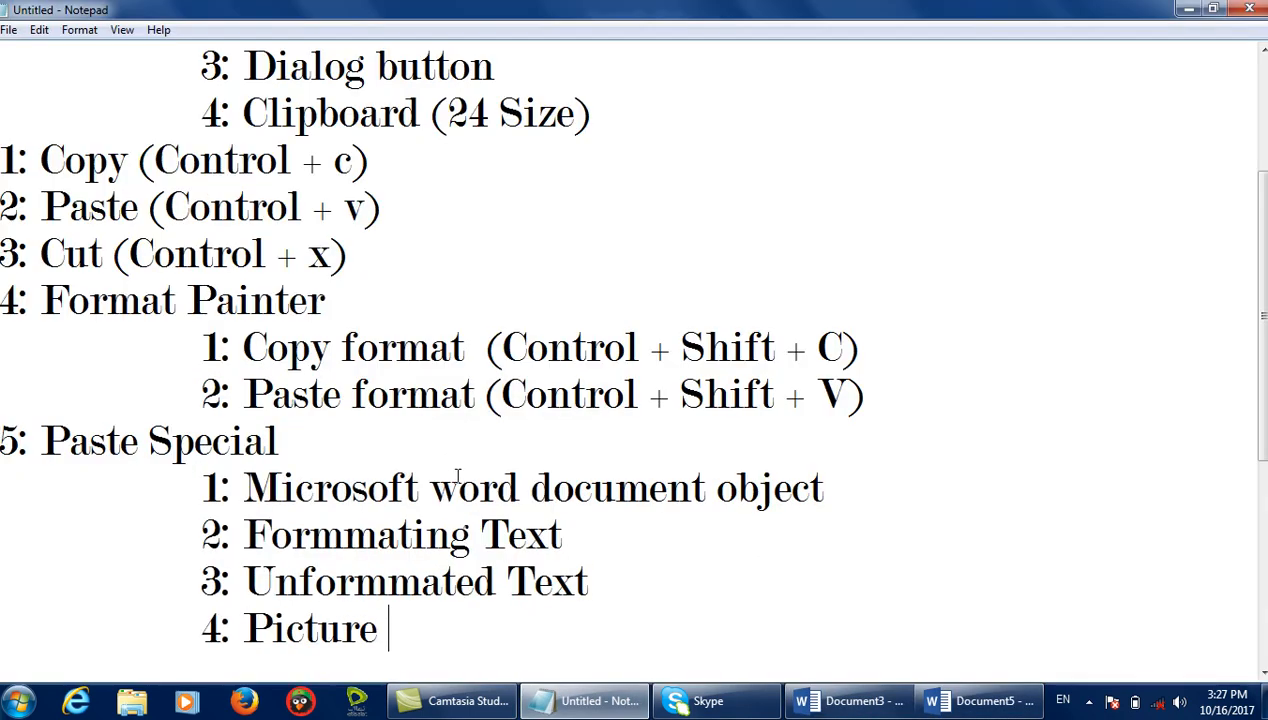
key("Return")
key("Tab")
type("5: J")
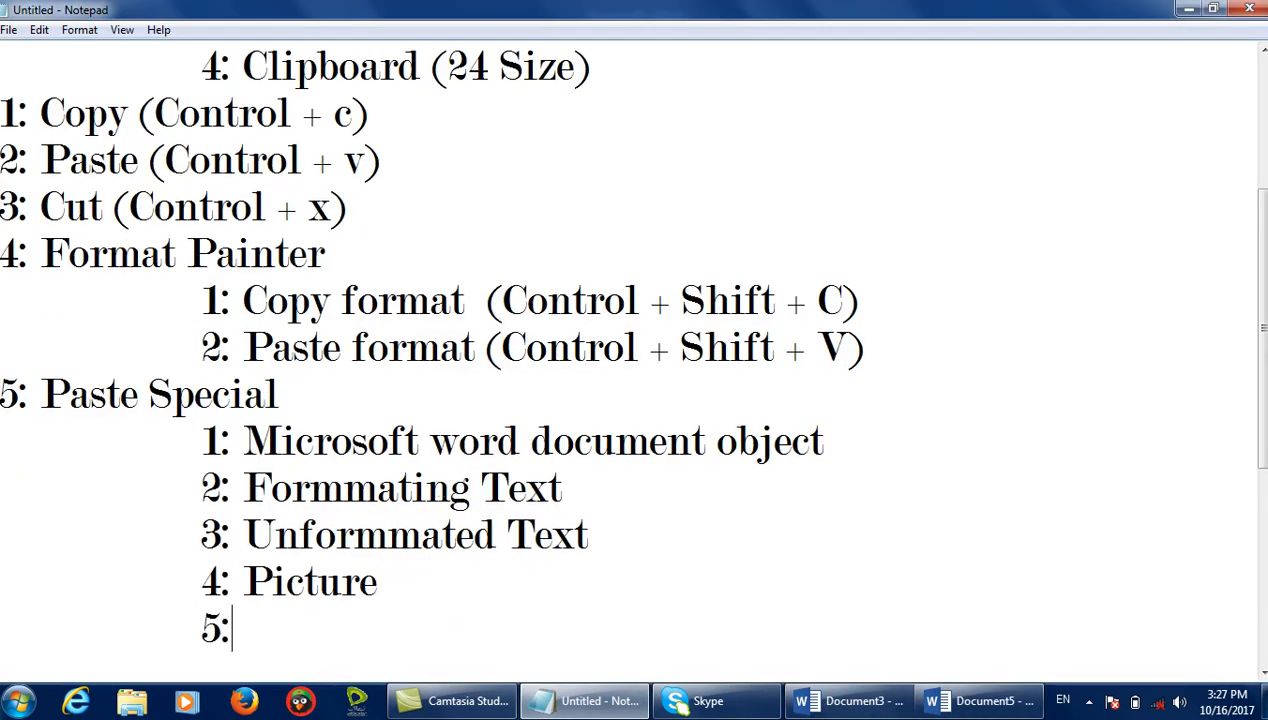
key("BackSpace")
type("HTML")
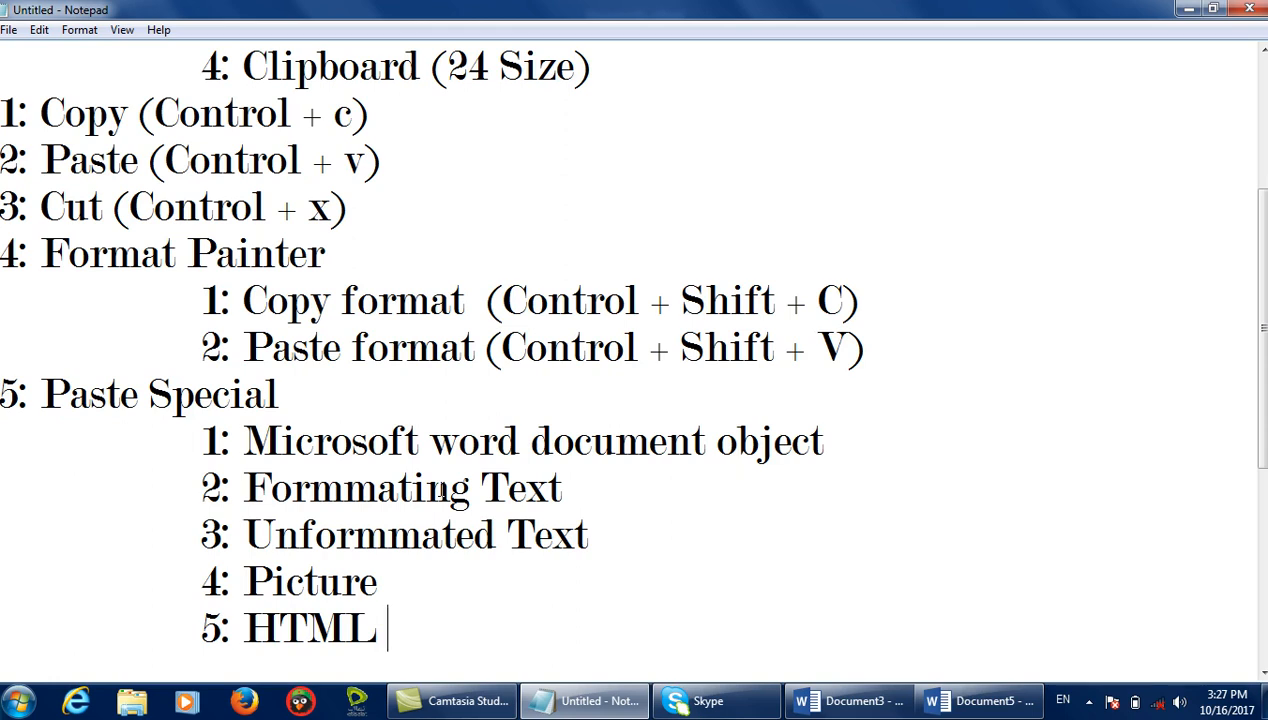
Open the Chedot browser and copy the text of the "There is no Internet connection" page.
left_click(1189, 9)
left_click(302, 702)
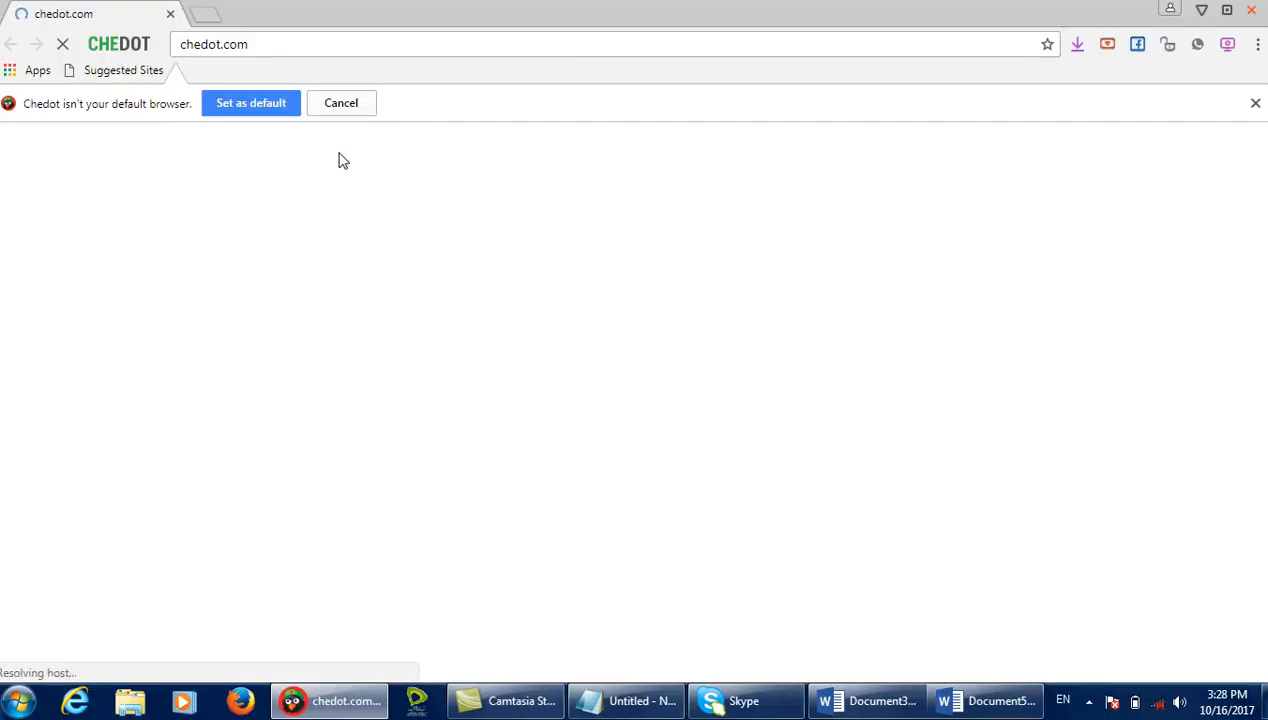
left_click_drag(630, 516, 343, 306)
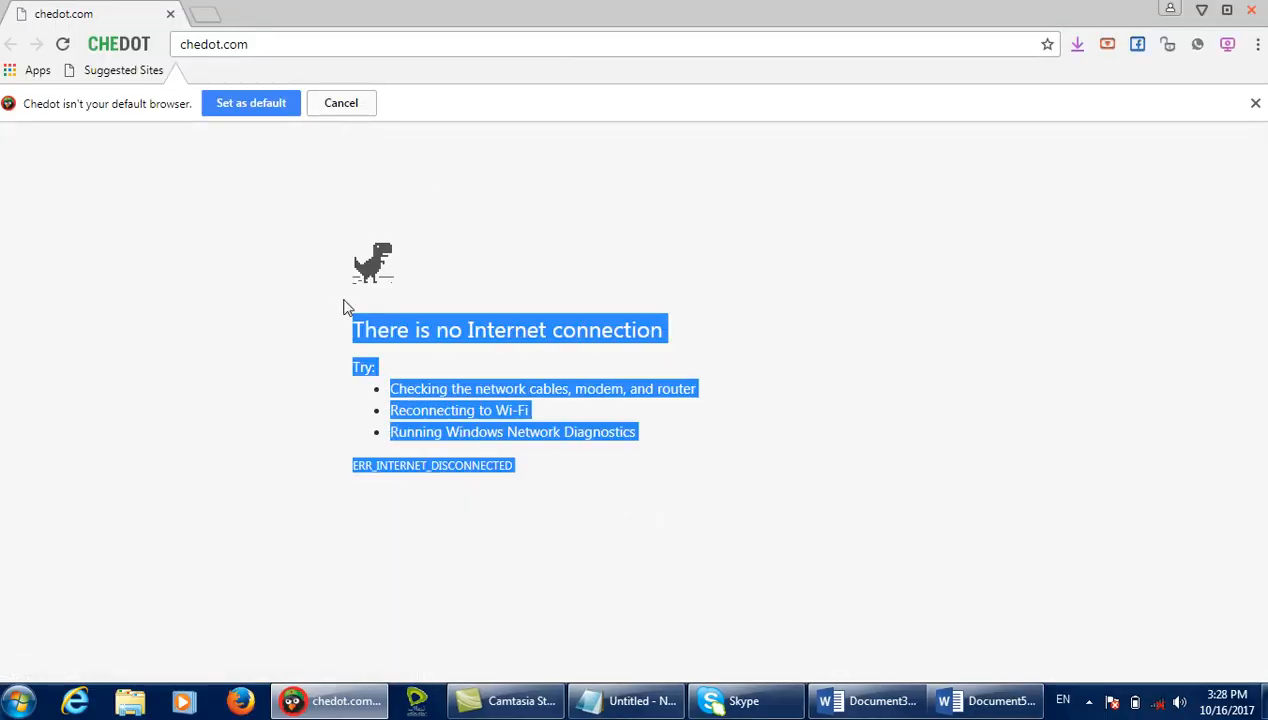
right_click(416, 324)
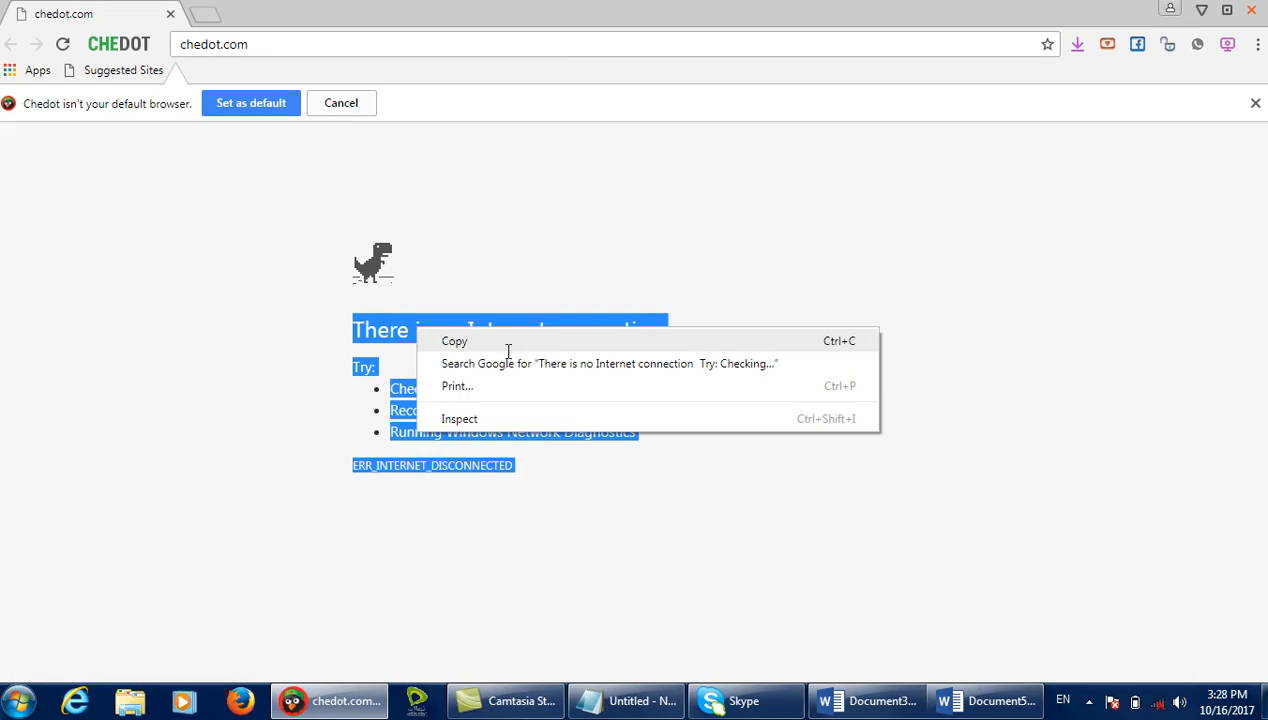
left_click(503, 341)
Return to Document5 in Word and paste the copied web page text with Paste Special as HTML Format.
left_click(945, 701)
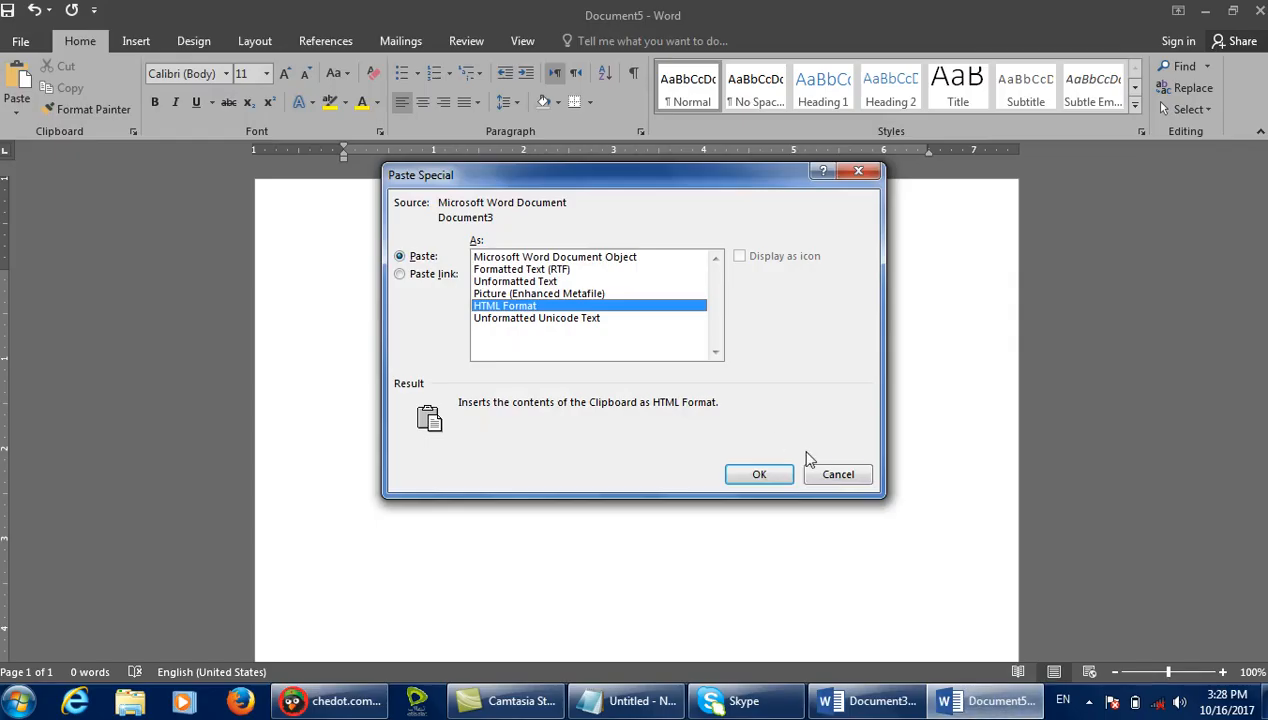
left_click(838, 473)
left_click(16, 112)
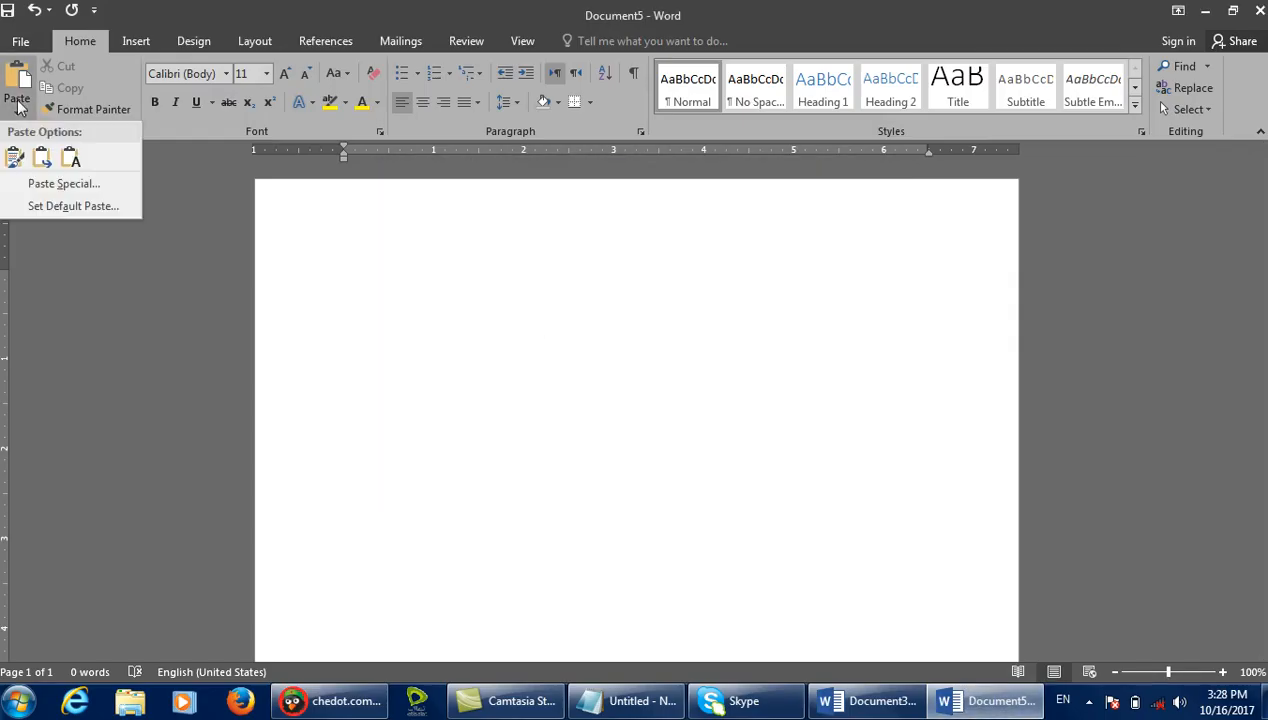
left_click(108, 182)
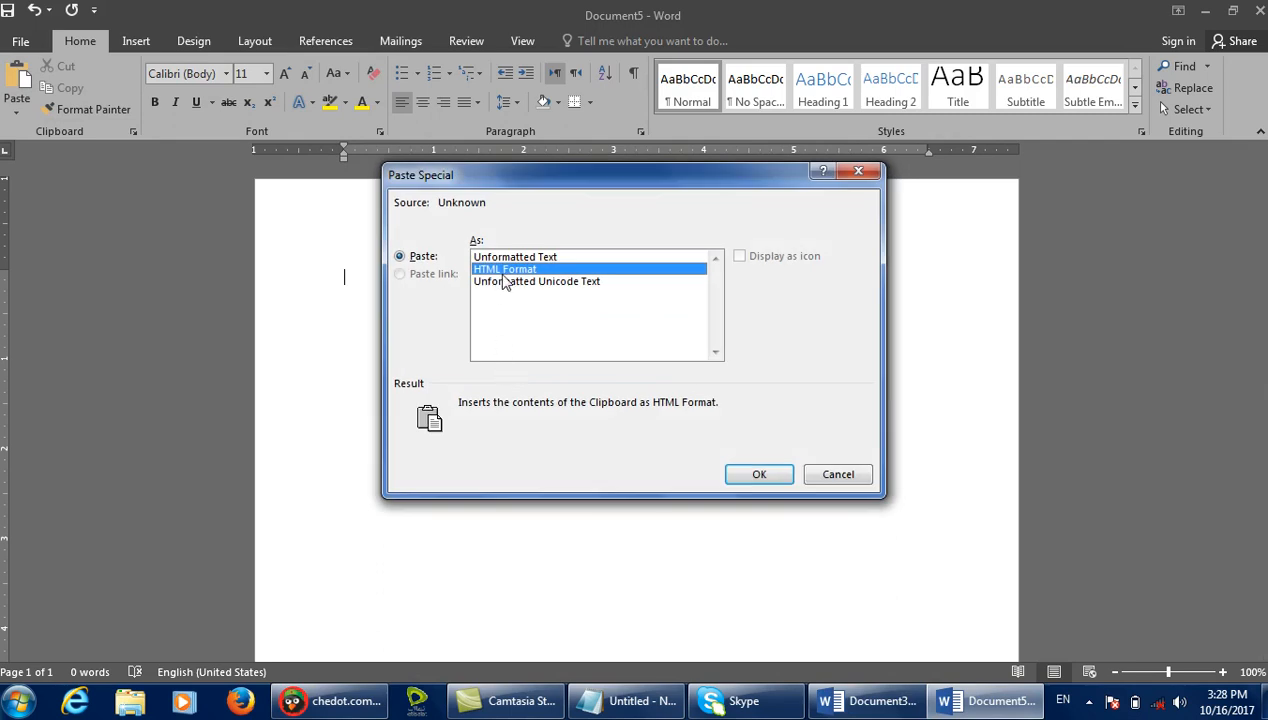
left_click(759, 474)
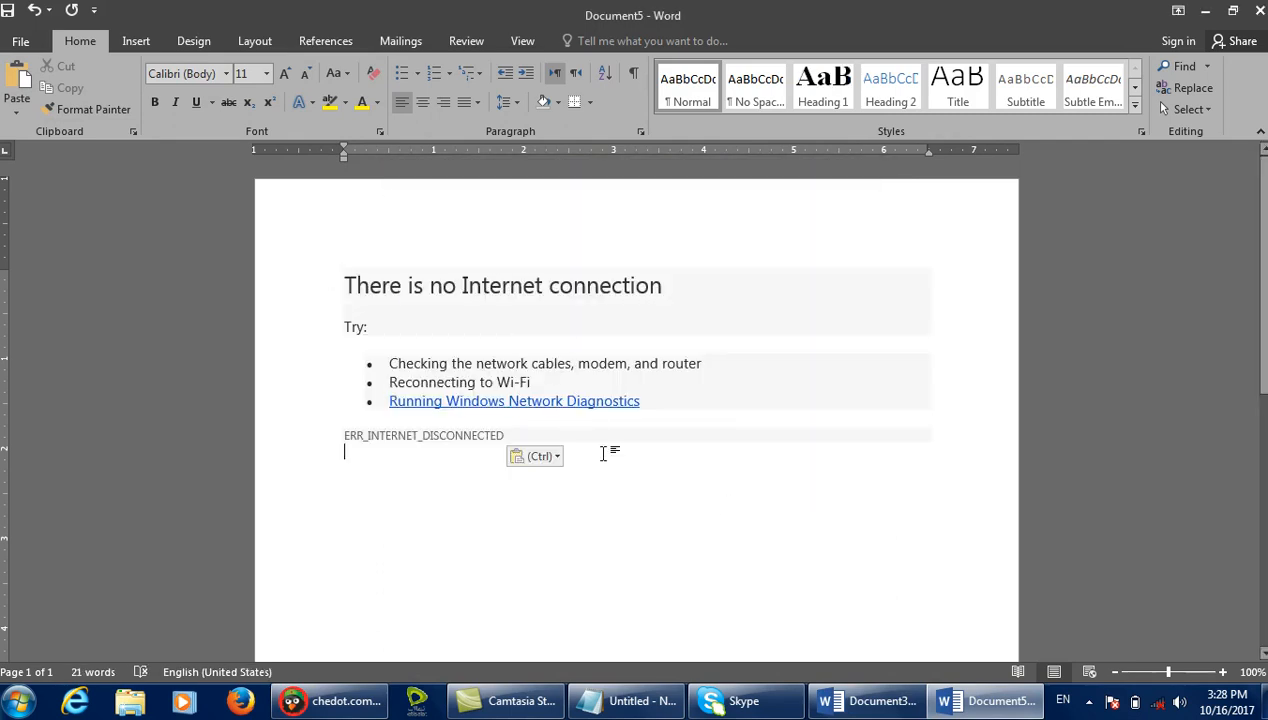
Clear all content from Document5 and choose Unformatted Unicode Text in Paste Special.
key("BackSpace")
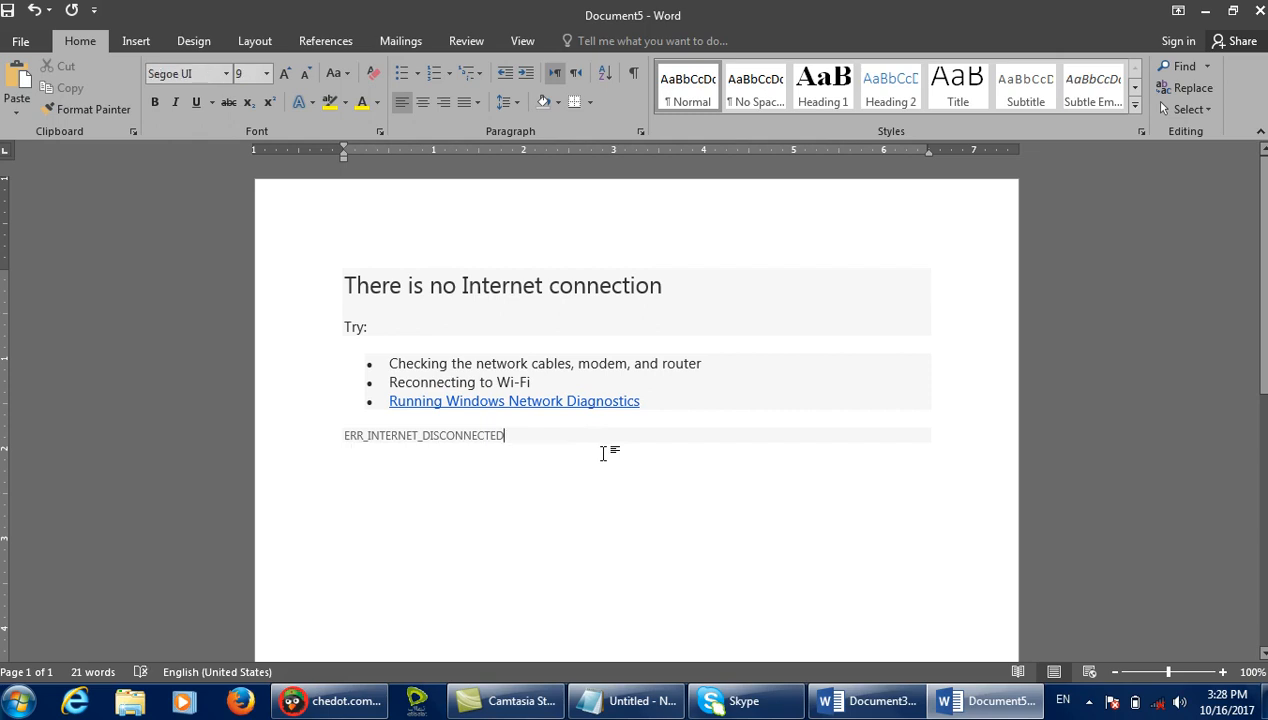
key("ctrl+a")
key("Delete")
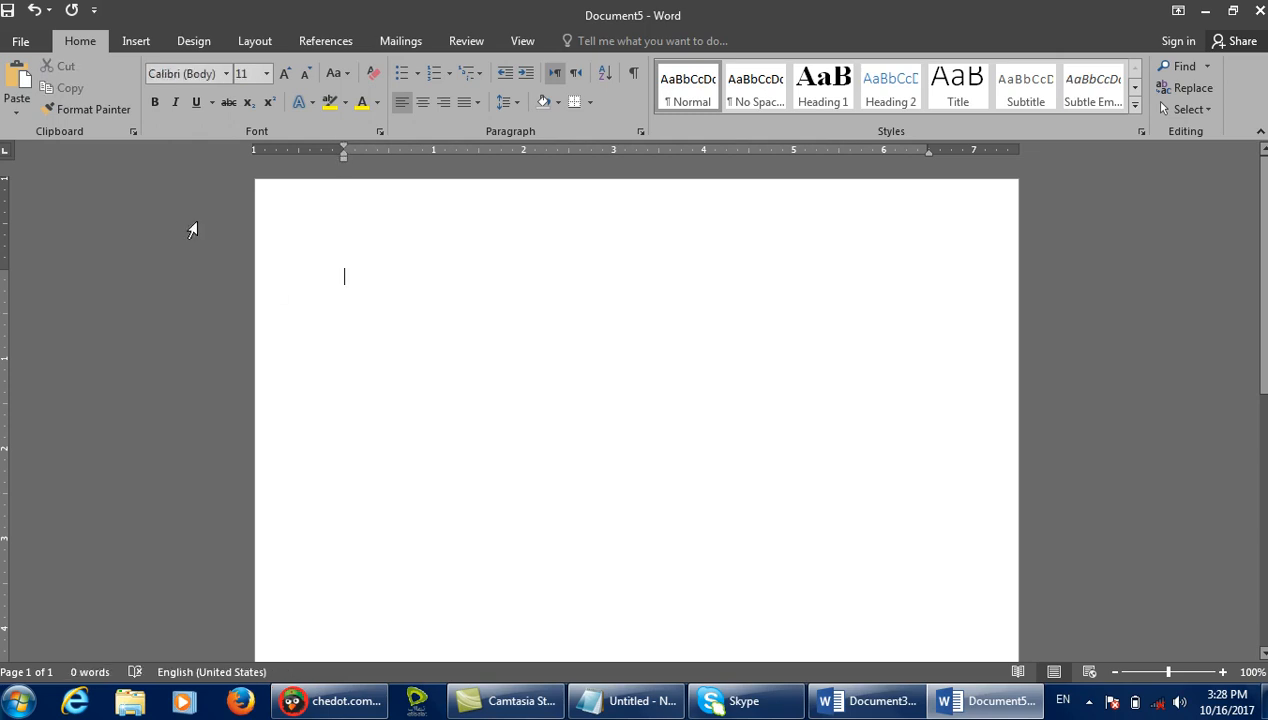
left_click(16, 111)
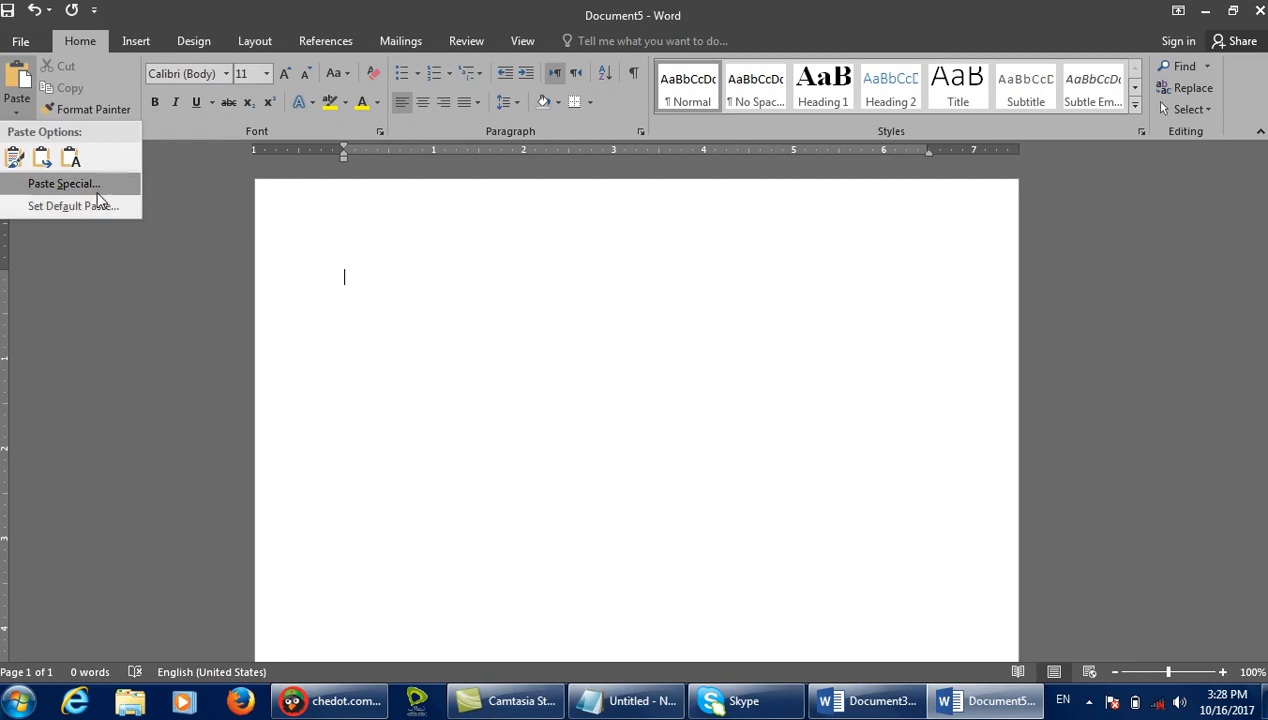
left_click(70, 182)
left_click(524, 282)
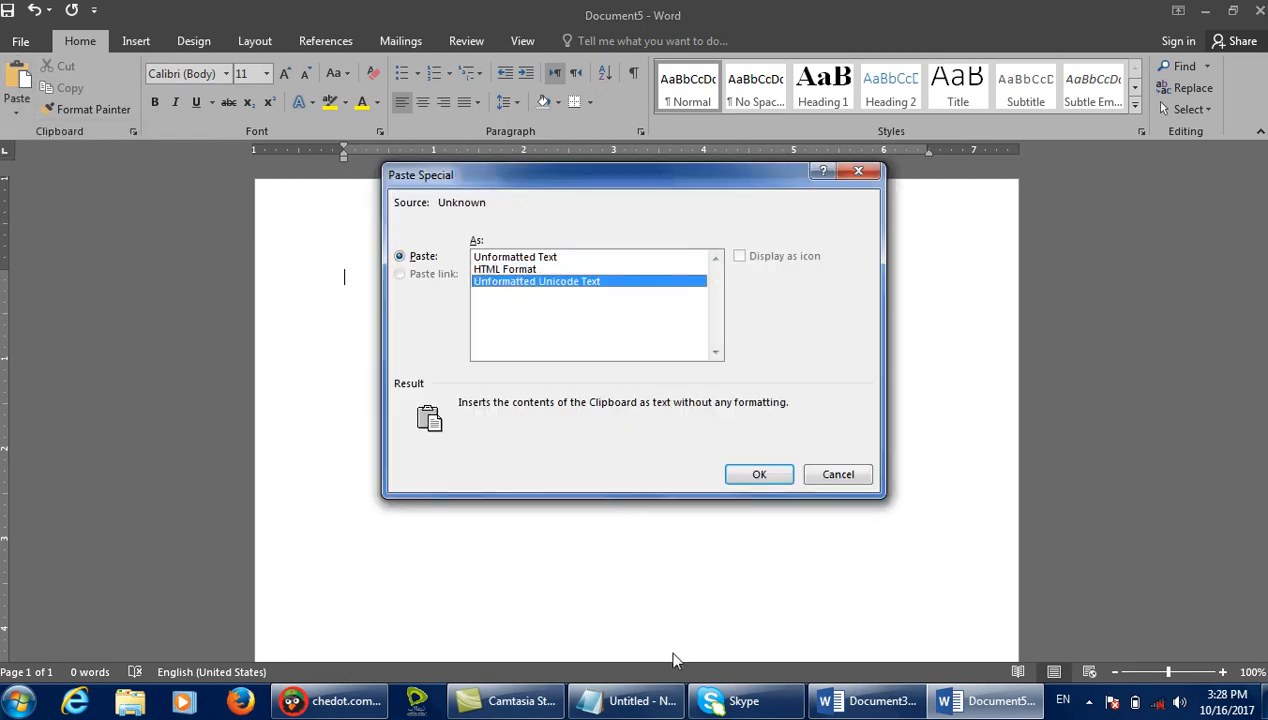
Switch to Notepad and add the indented line "6: Unformatted unicode text" below the HTML entry.
left_click(632, 700)
key("Return")
type("6: Unfo")
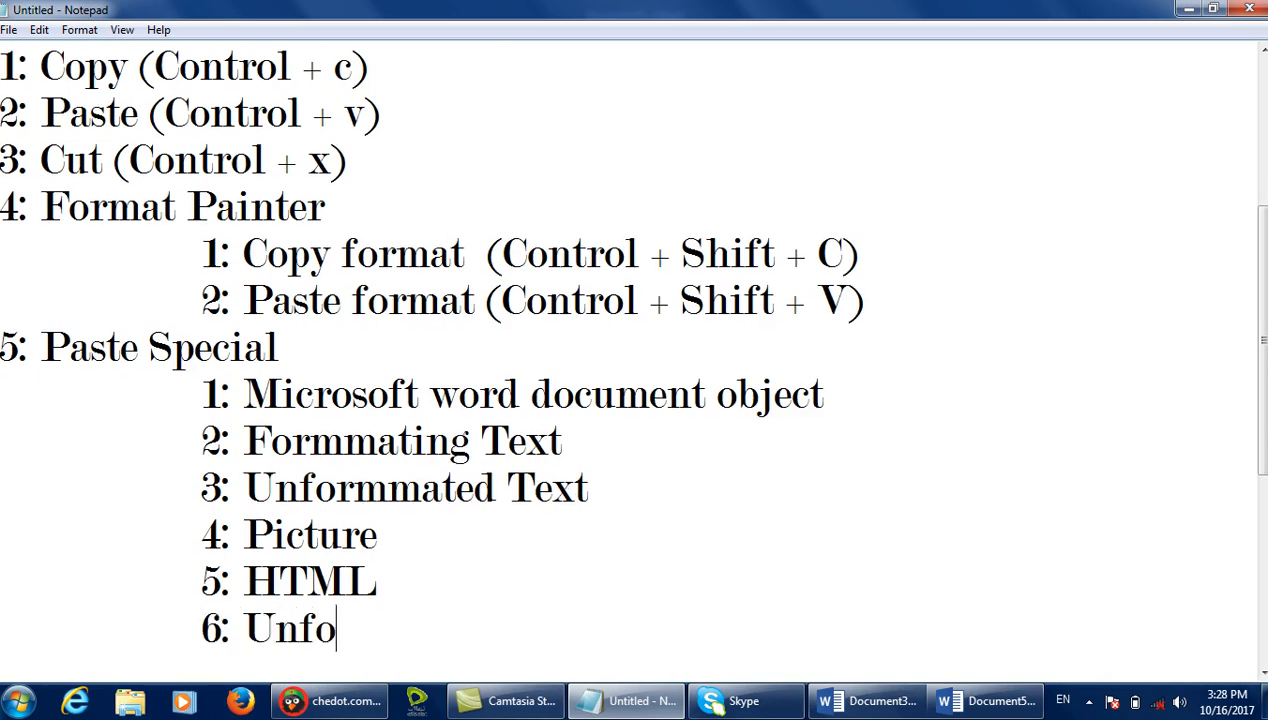
type("rmatted unc")
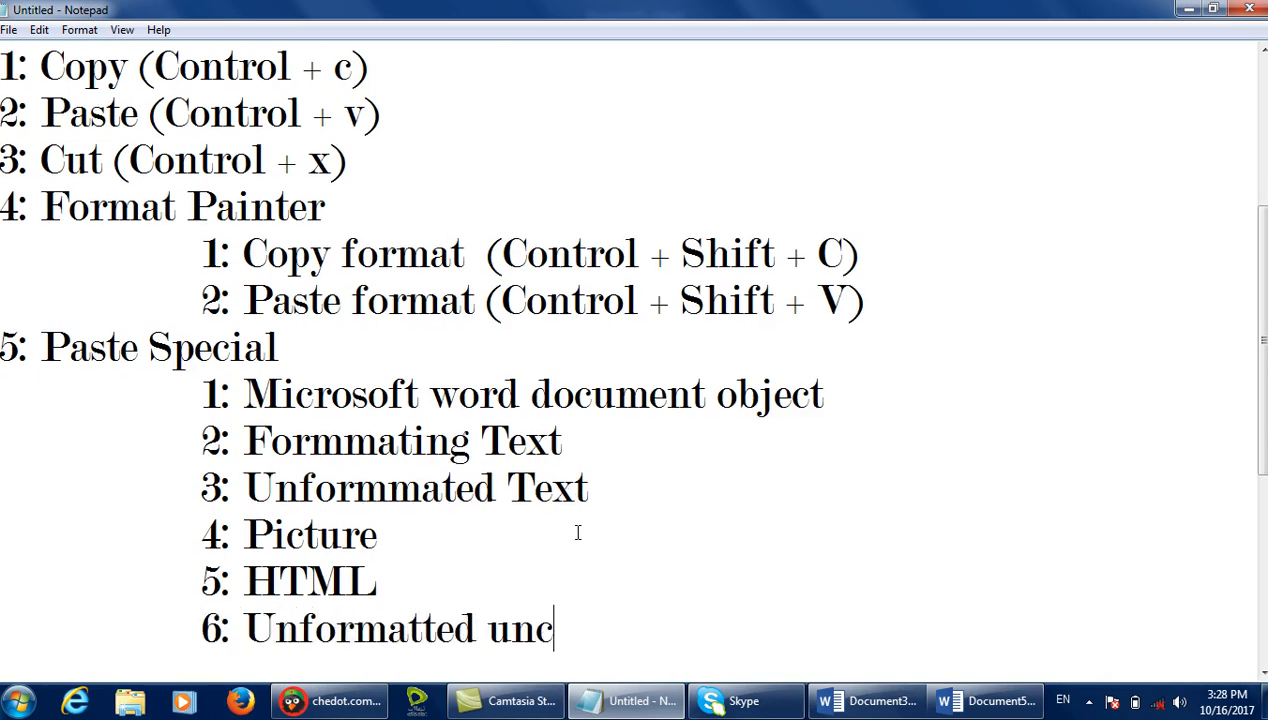
key("BackSpace")
type("icode text")
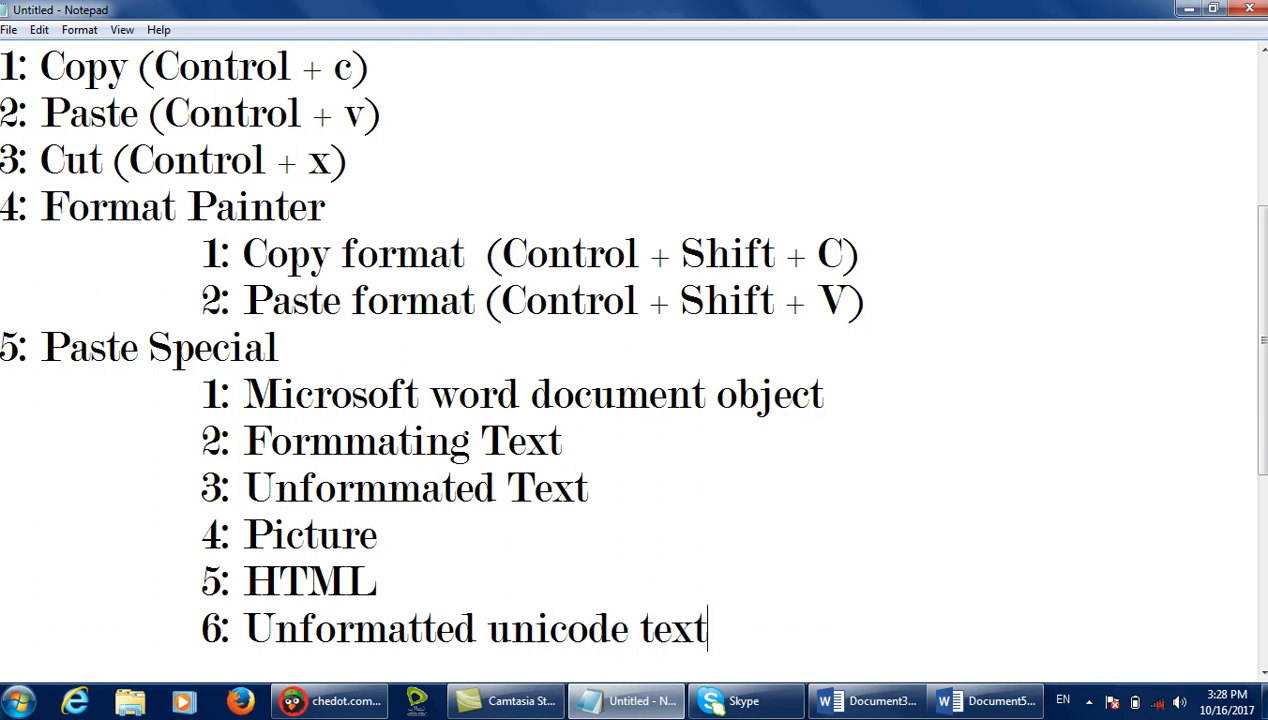
left_click(1187, 9)
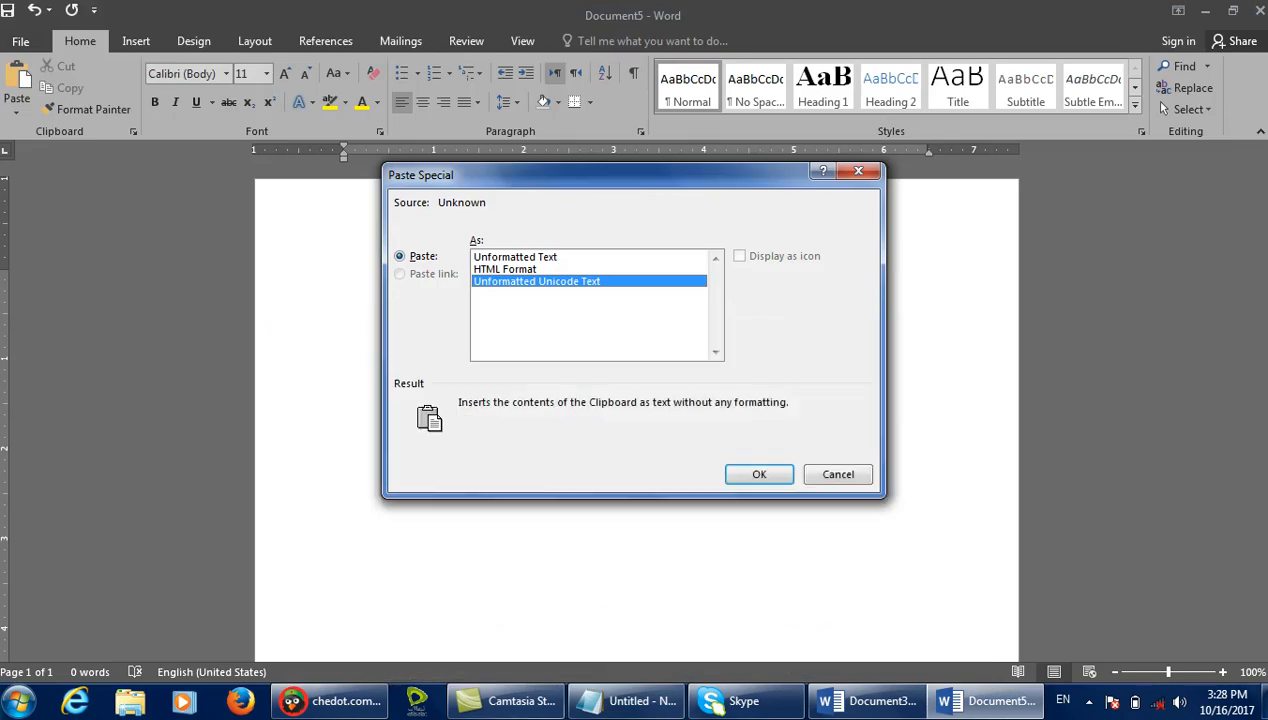
Switch to the Chedot browser and copy all the text of the error page again.
left_click(330, 700)
left_click(576, 450)
key("ctrl+a")
right_click(417, 325)
left_click(482, 345)
Return to Document5 in Word and paste the copied page text with Paste Special as Unformatted Unicode Text.
left_click(985, 700)
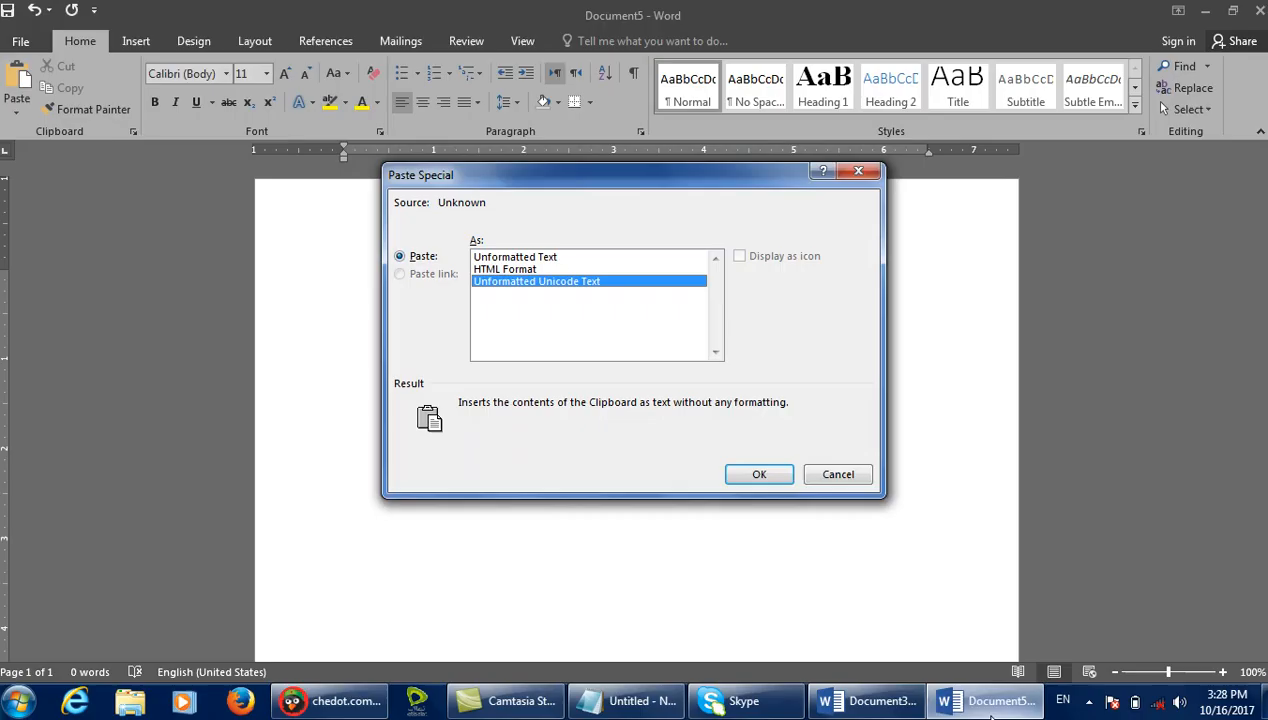
key("Escape")
left_click(16, 112)
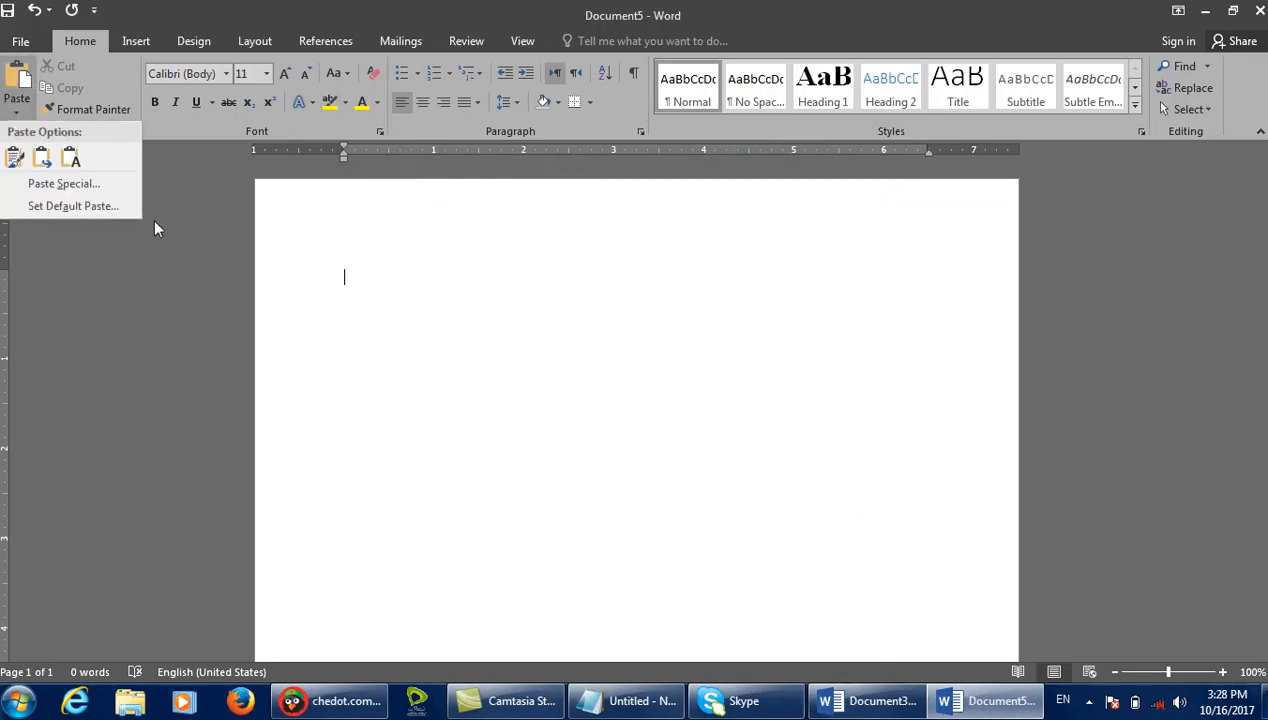
left_click(106, 188)
left_click(537, 282)
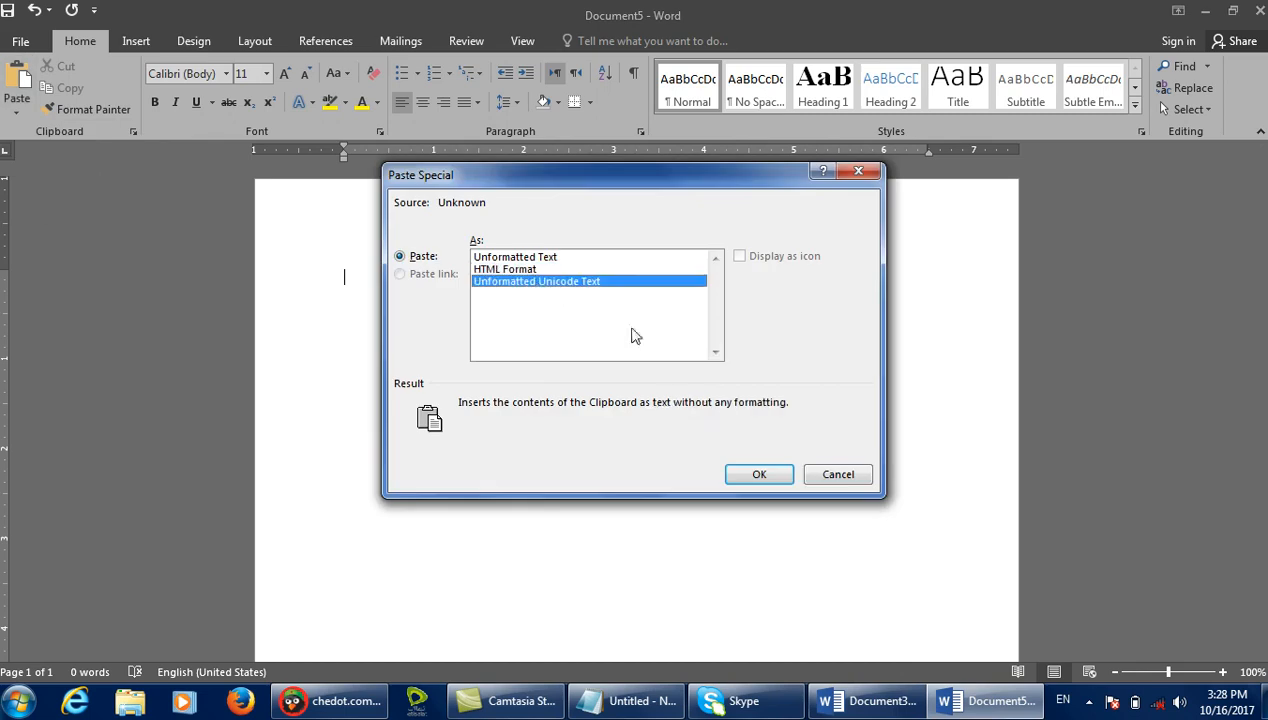
left_click(759, 474)
mouse_move(777, 704)
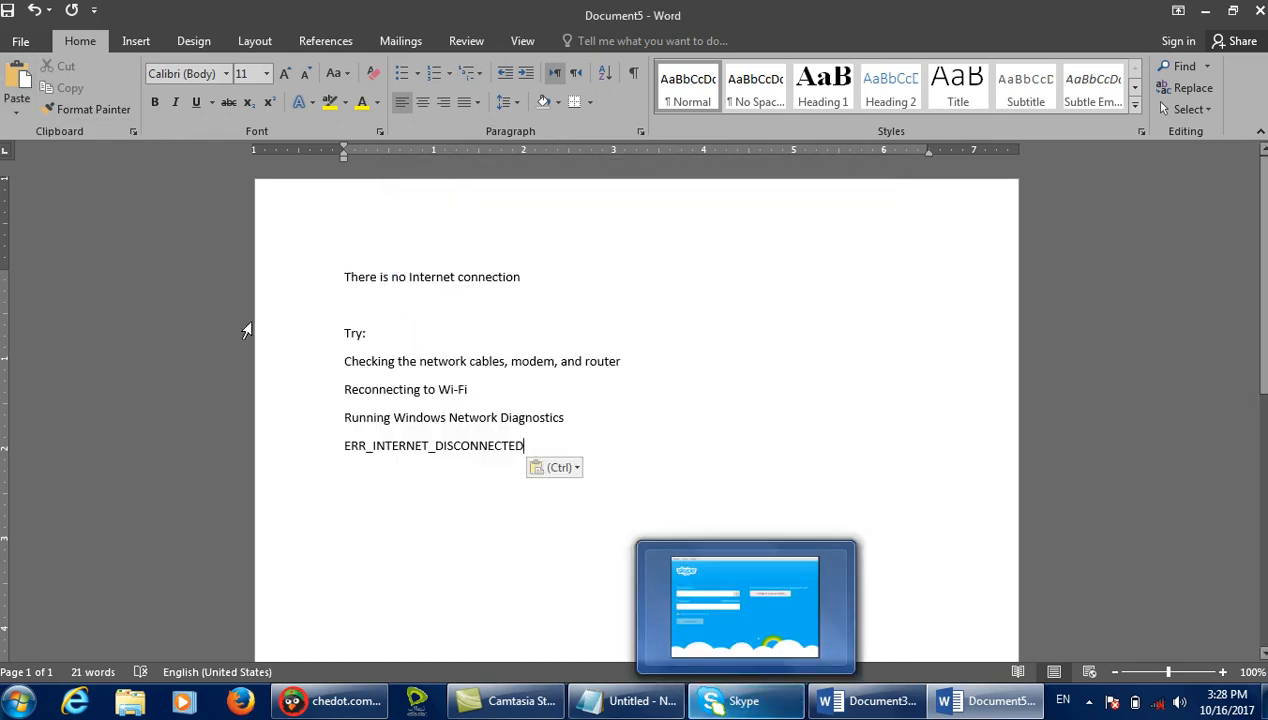
Open Paste Special in Document5, switch to Notepad and add the indented line "7: Paste as link" below the unicode entry.
left_click(16, 110)
left_click(60, 180)
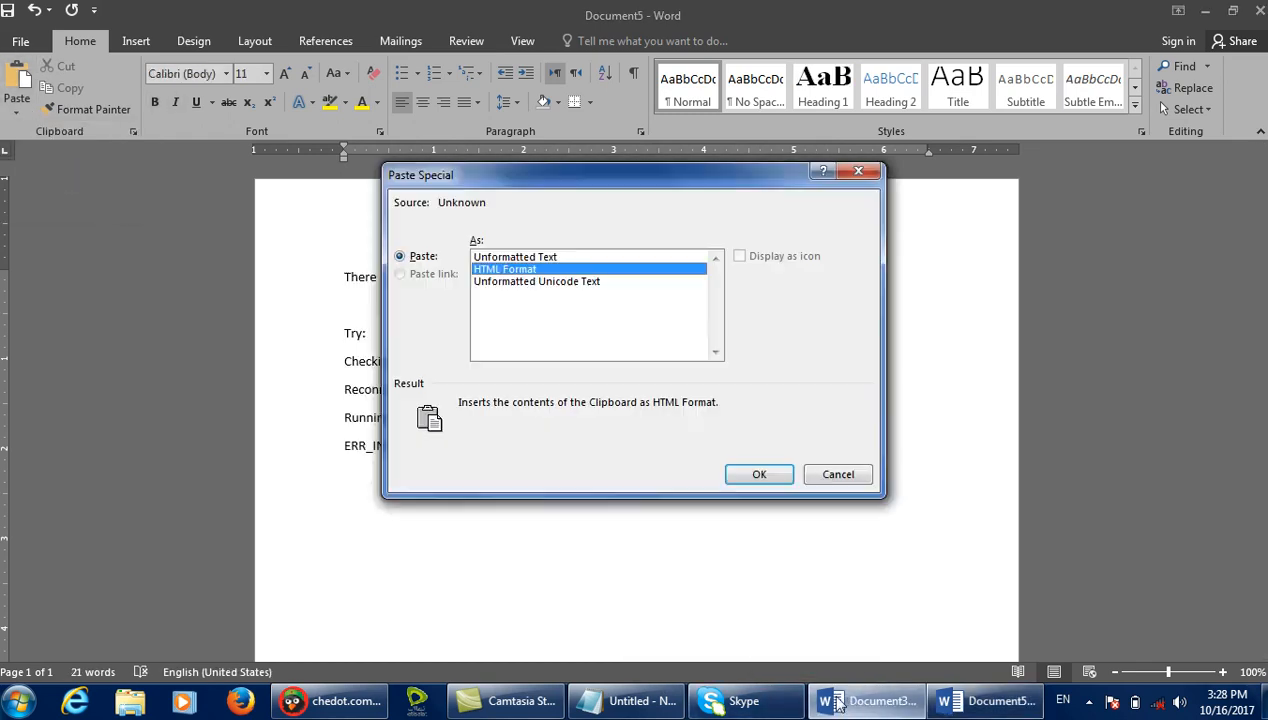
left_click(635, 700)
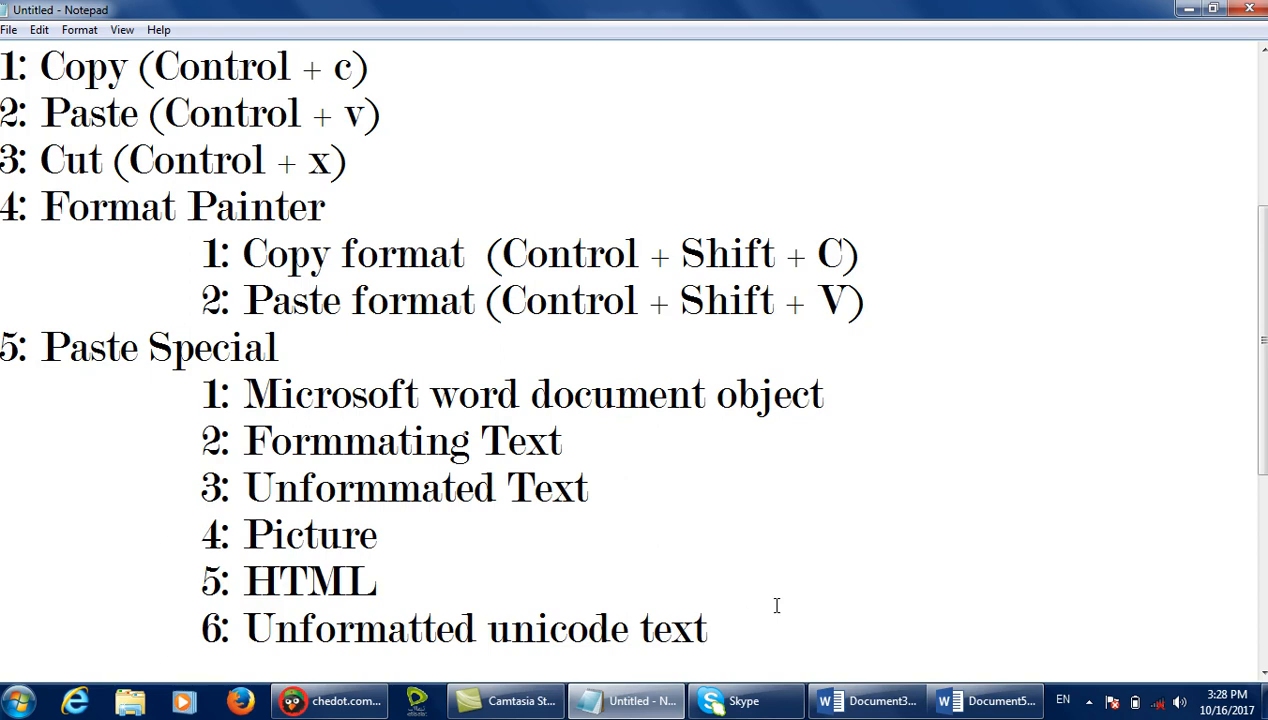
key("Return")
key("Tab")
type("7: P")
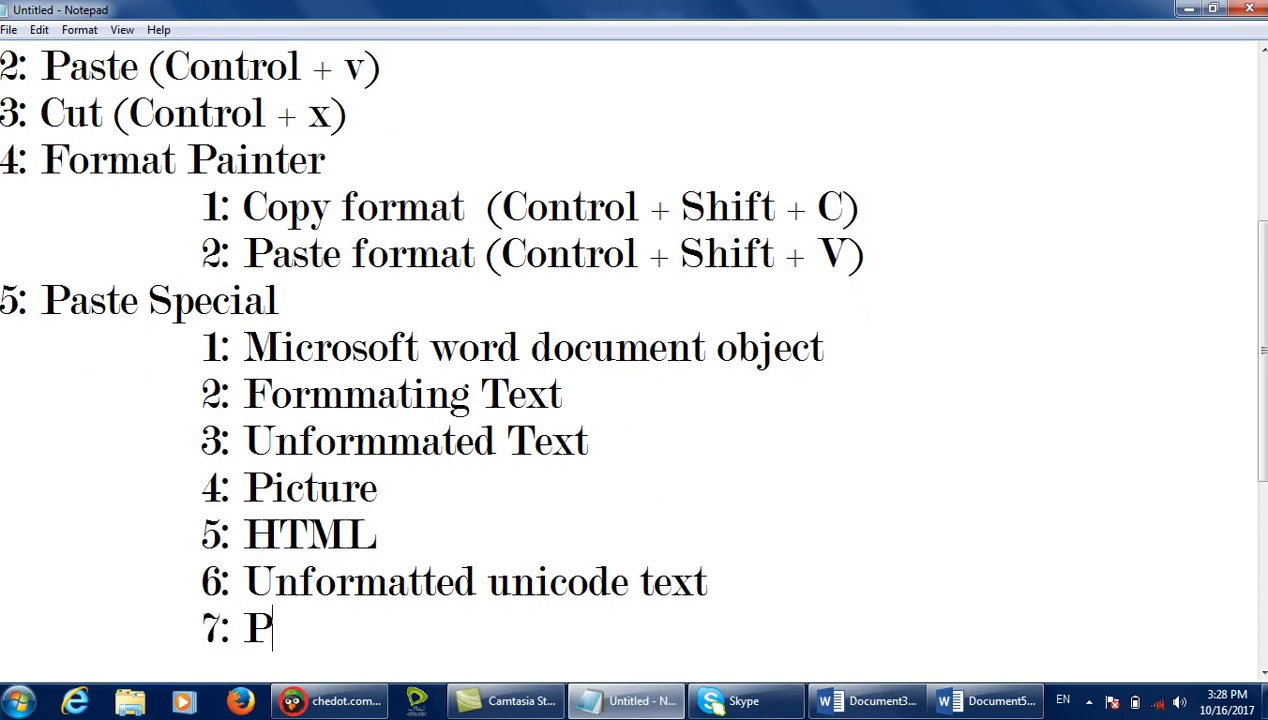
type("aste as link")
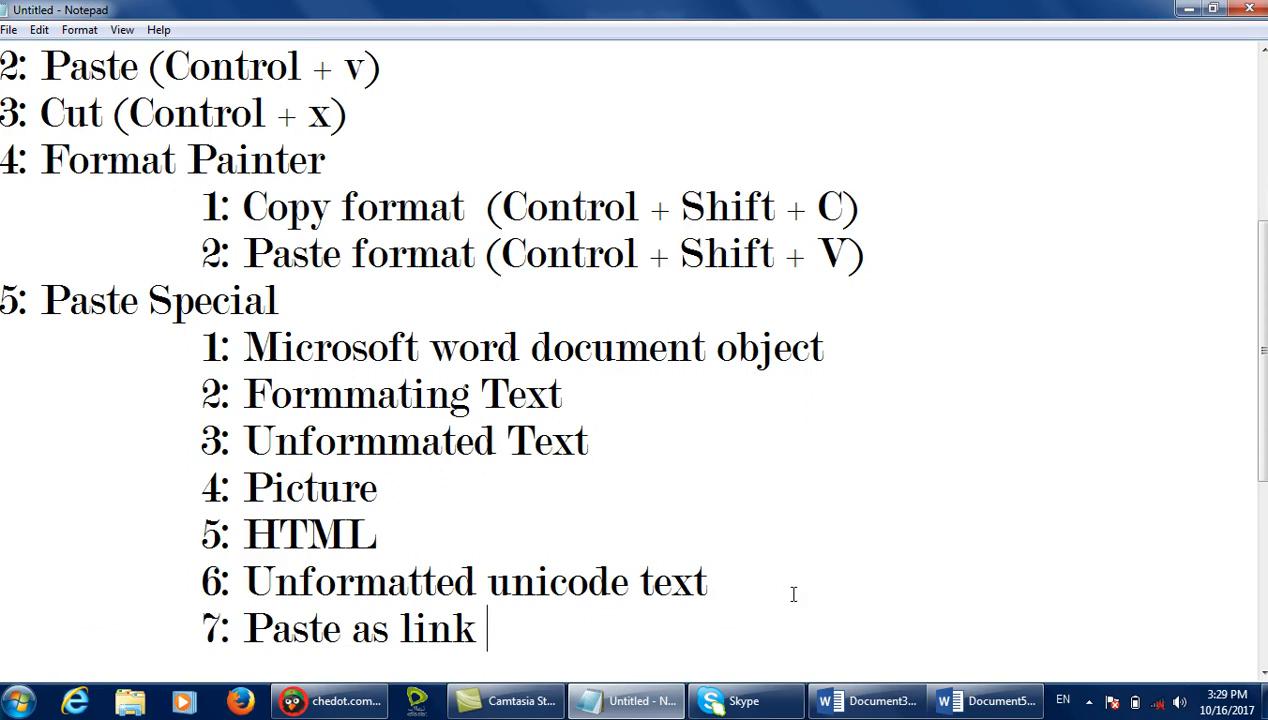
Return to Word, cancel Paste Special in Document5, and close Document5 and Document3 without saving.
left_click(1188, 8)
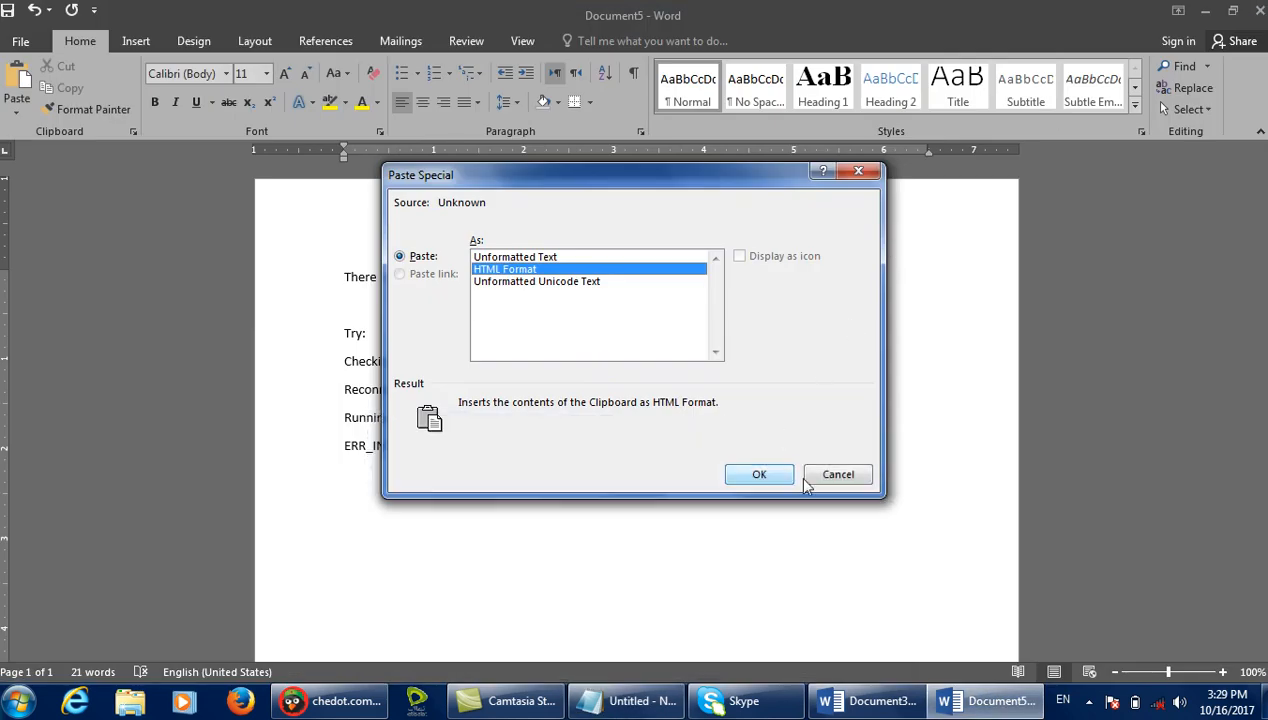
left_click(861, 469)
key("alt+F4")
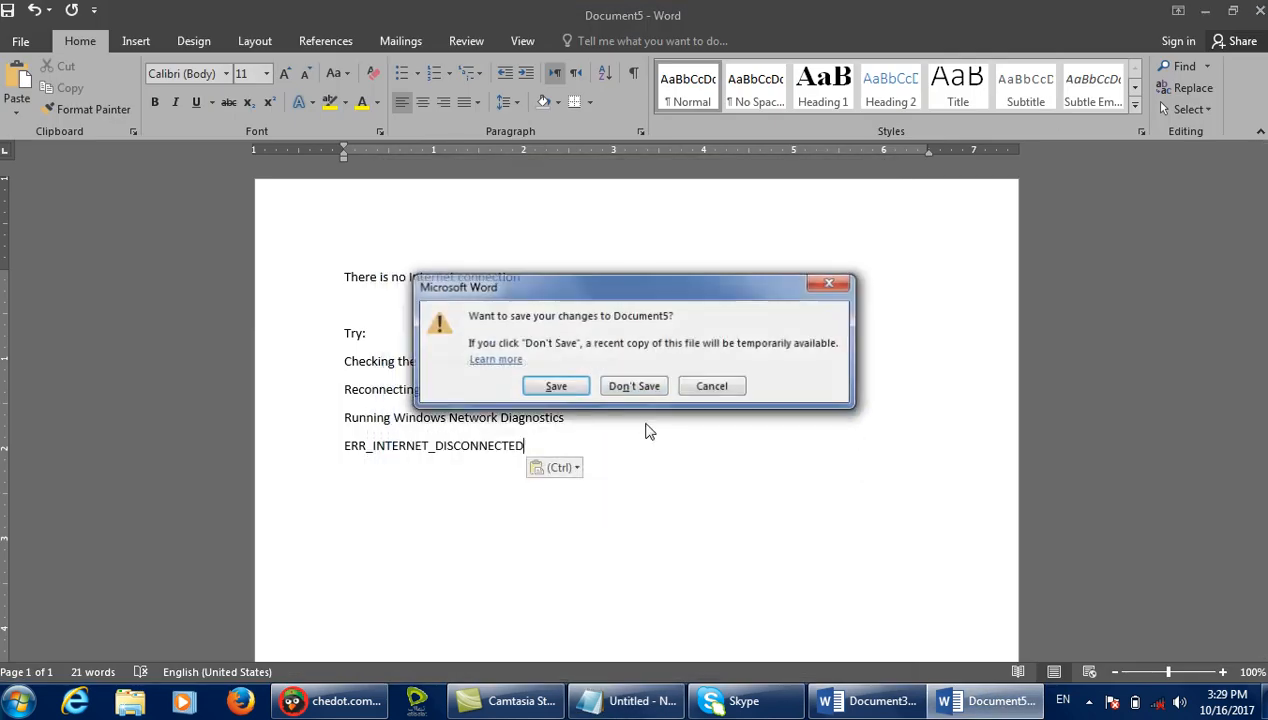
left_click(643, 383)
left_click(539, 400)
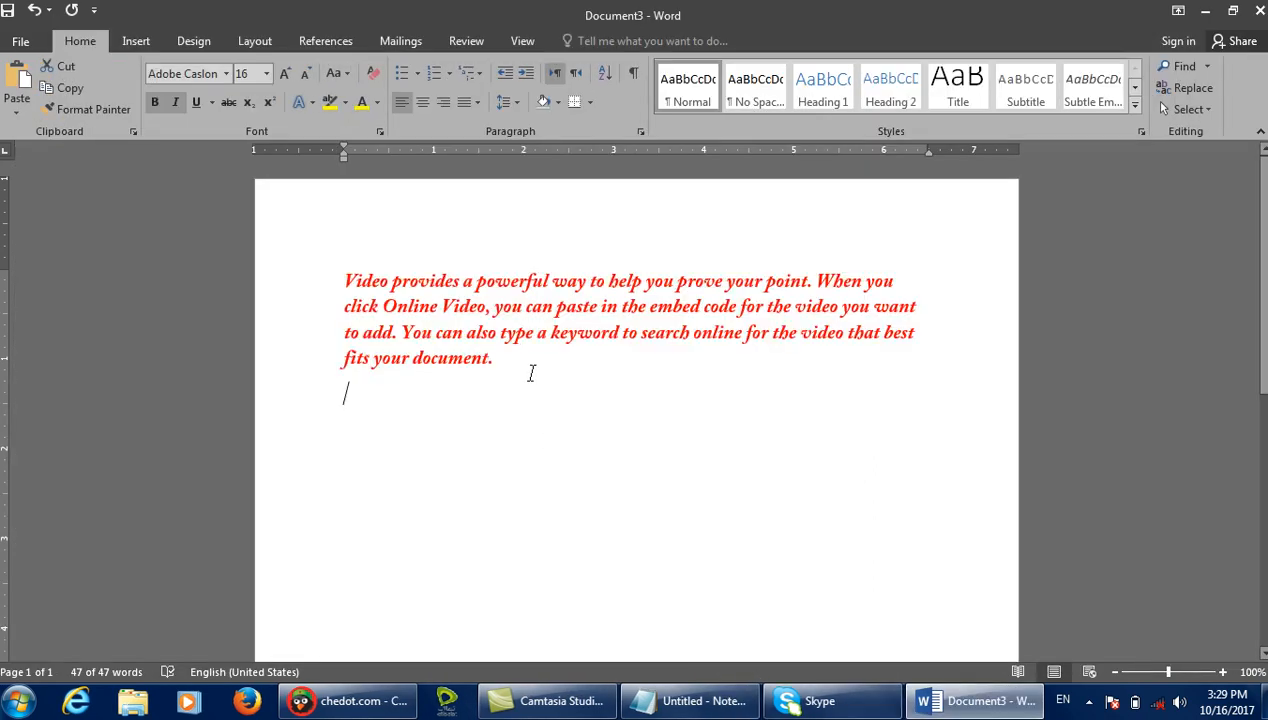
key("alt+F4")
left_click(634, 388)
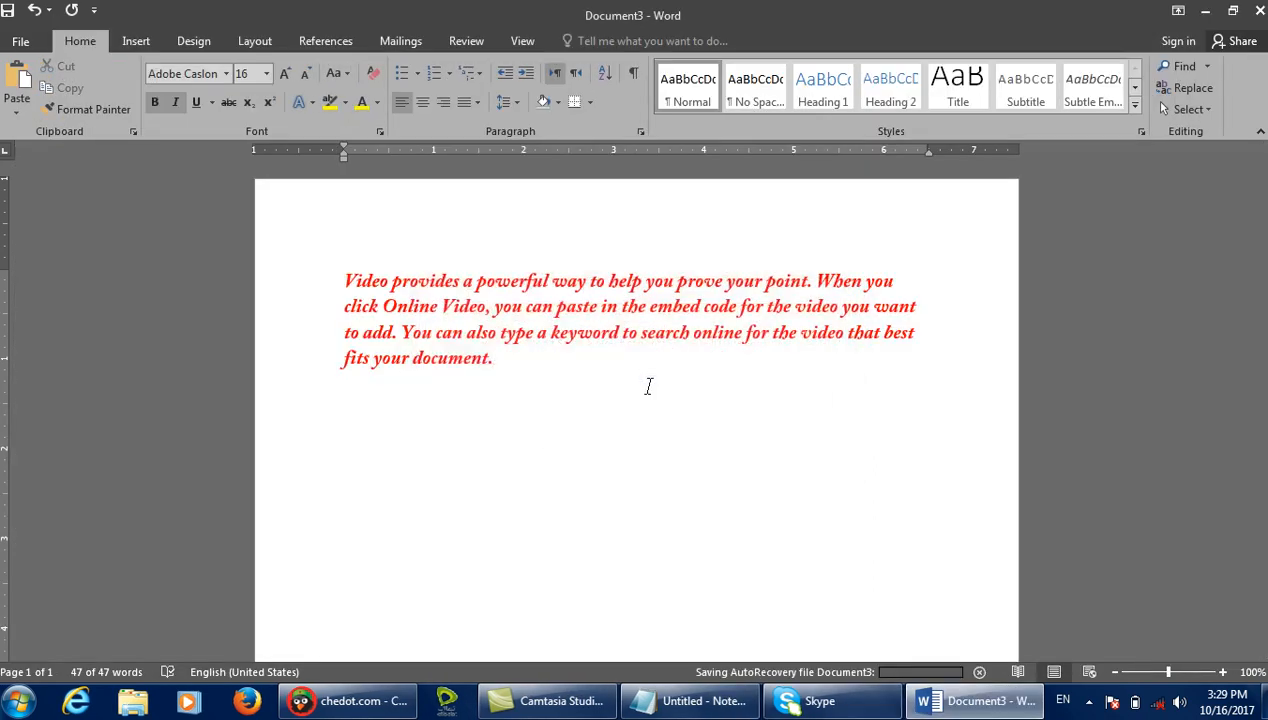
Create a new blank document and fill it with sample paragraphs using =rand().
key("ctrl+n")
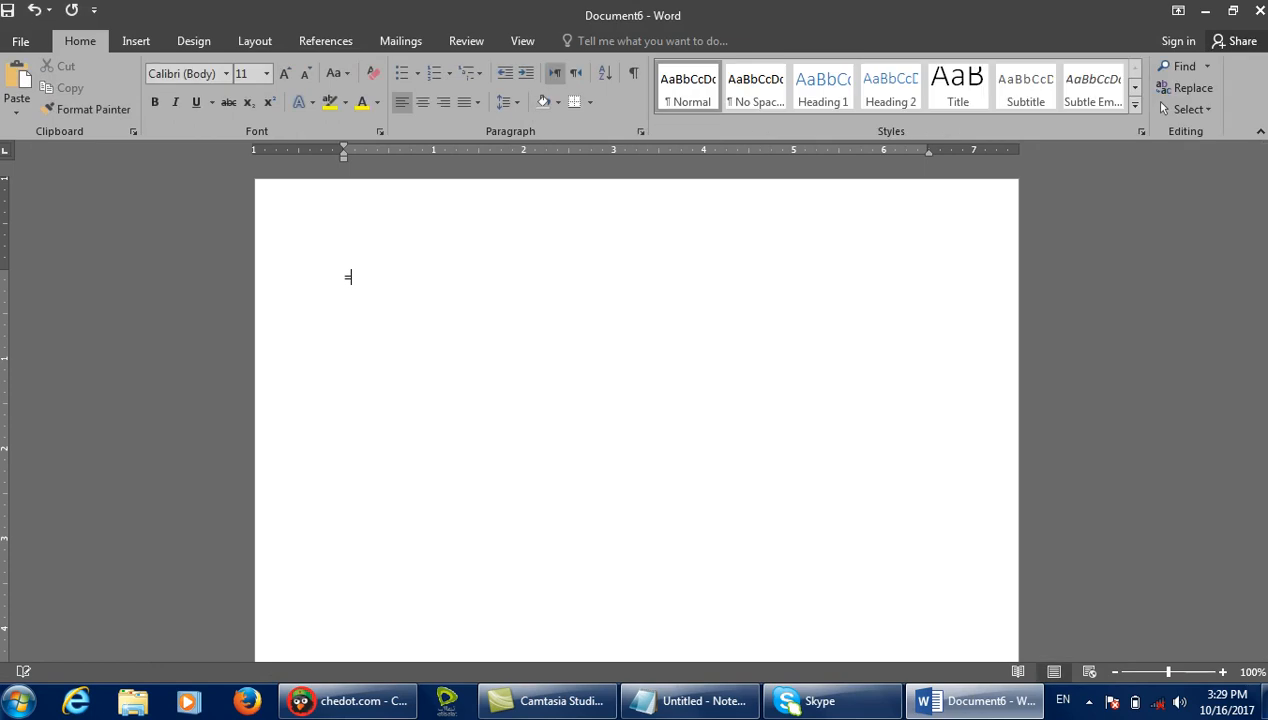
type("=rand()")
key("Return")
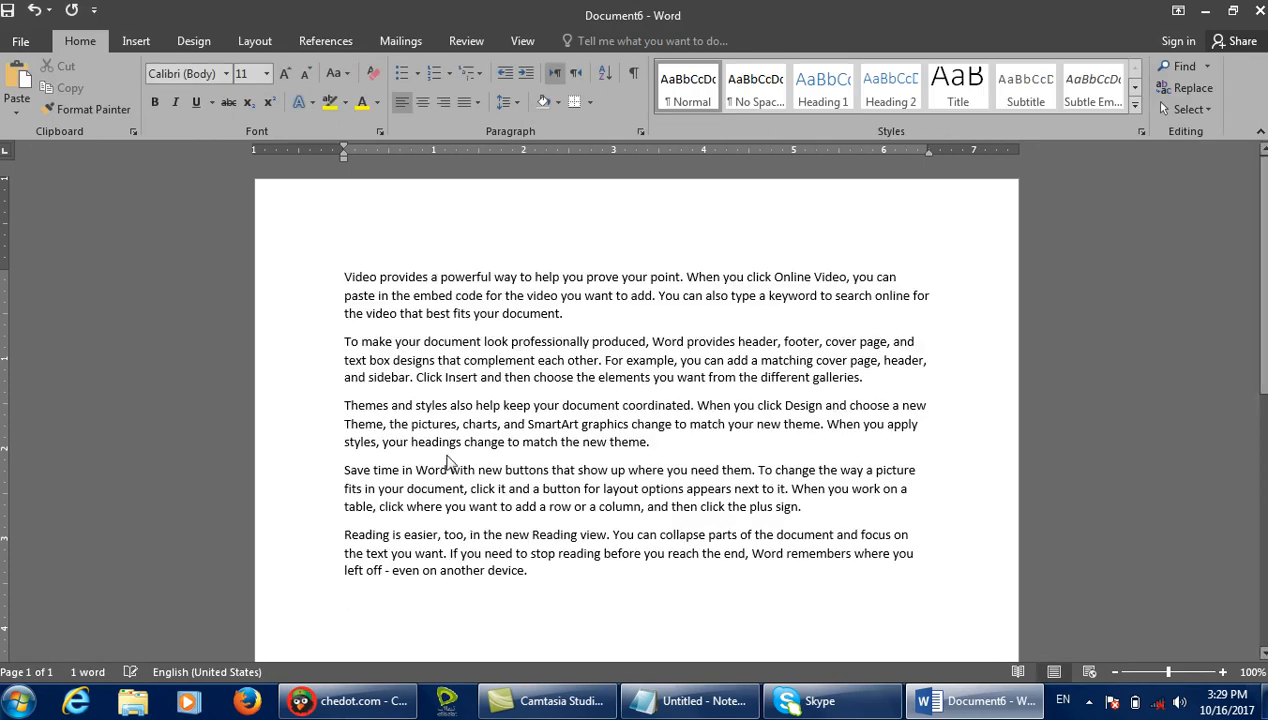
Format all the sample text in the standard dark blue color and the italic Adobe Caslon font.
triple_click(280, 240)
left_click(377, 102)
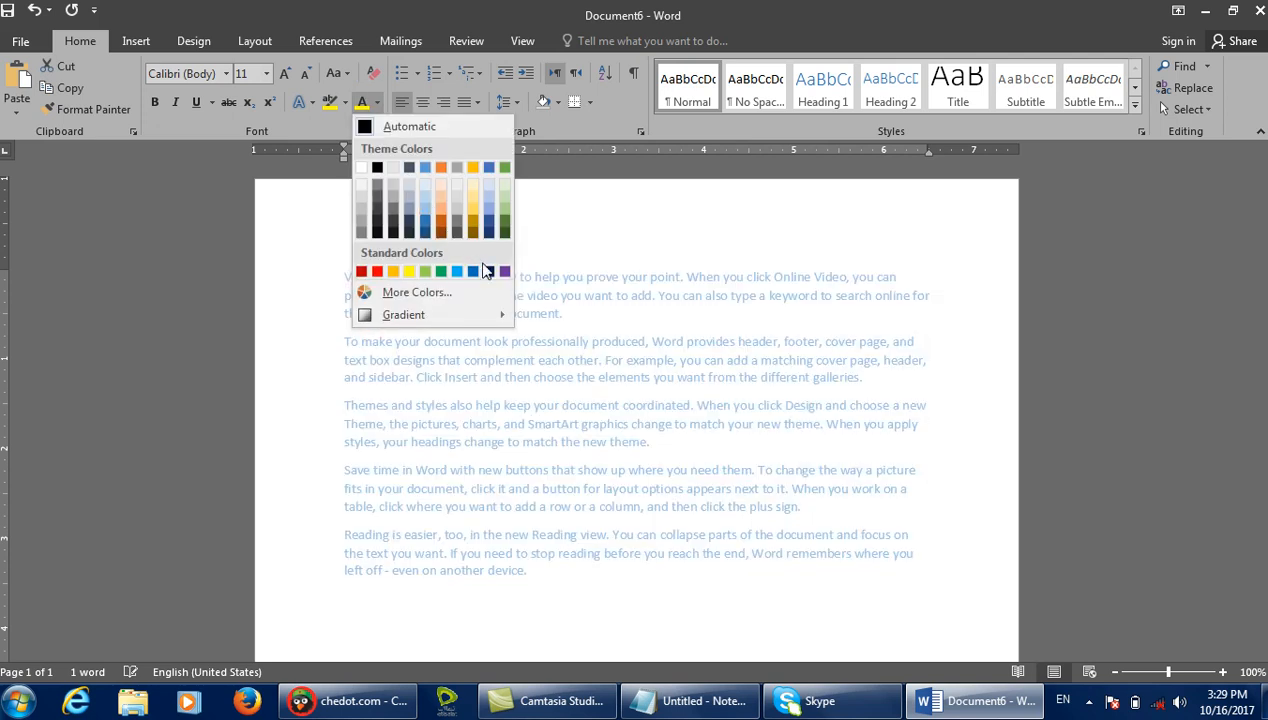
left_click(489, 270)
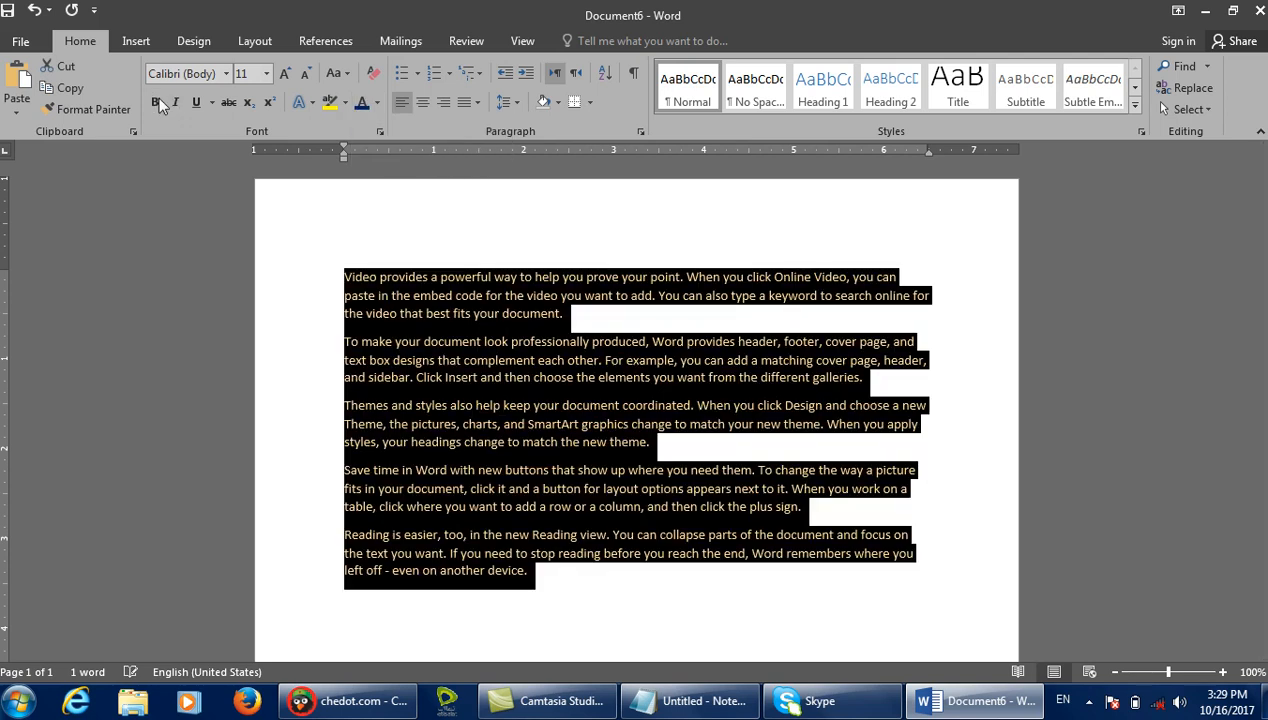
left_click(226, 73)
left_click(221, 224)
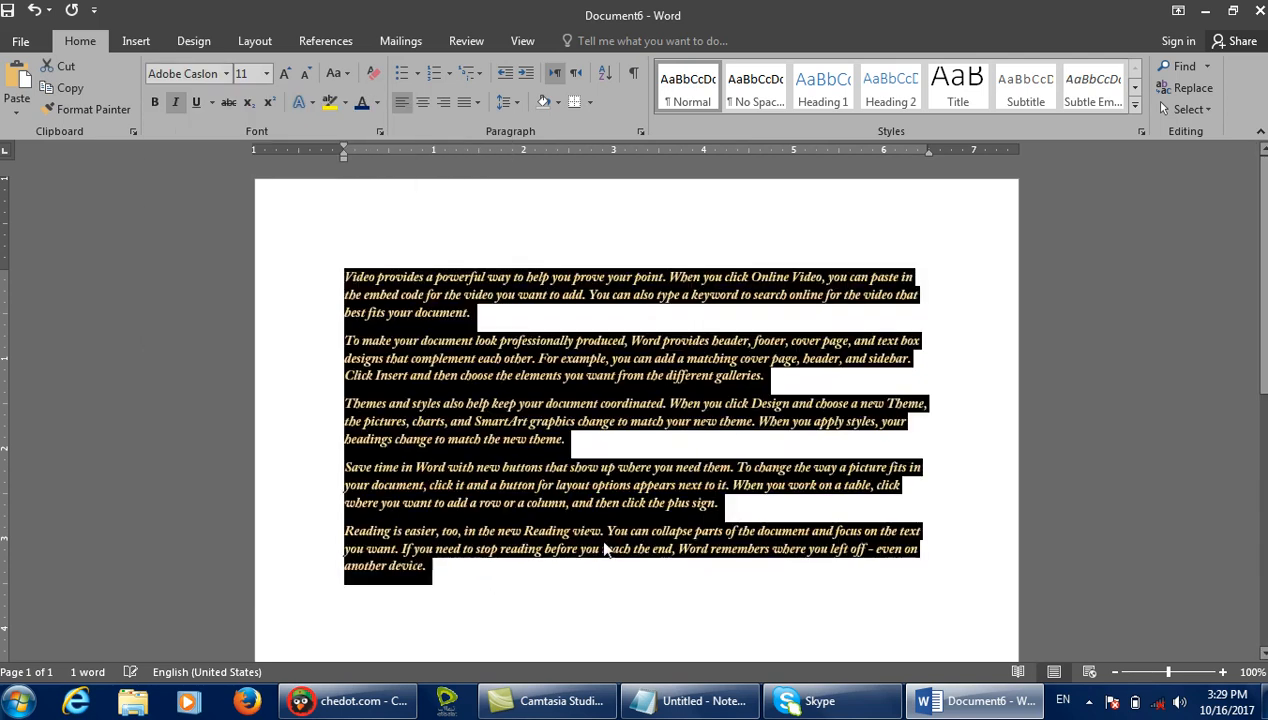
left_click(600, 540)
Copy all the formatted text in Document6 and create another blank document.
key("ctrl+s")
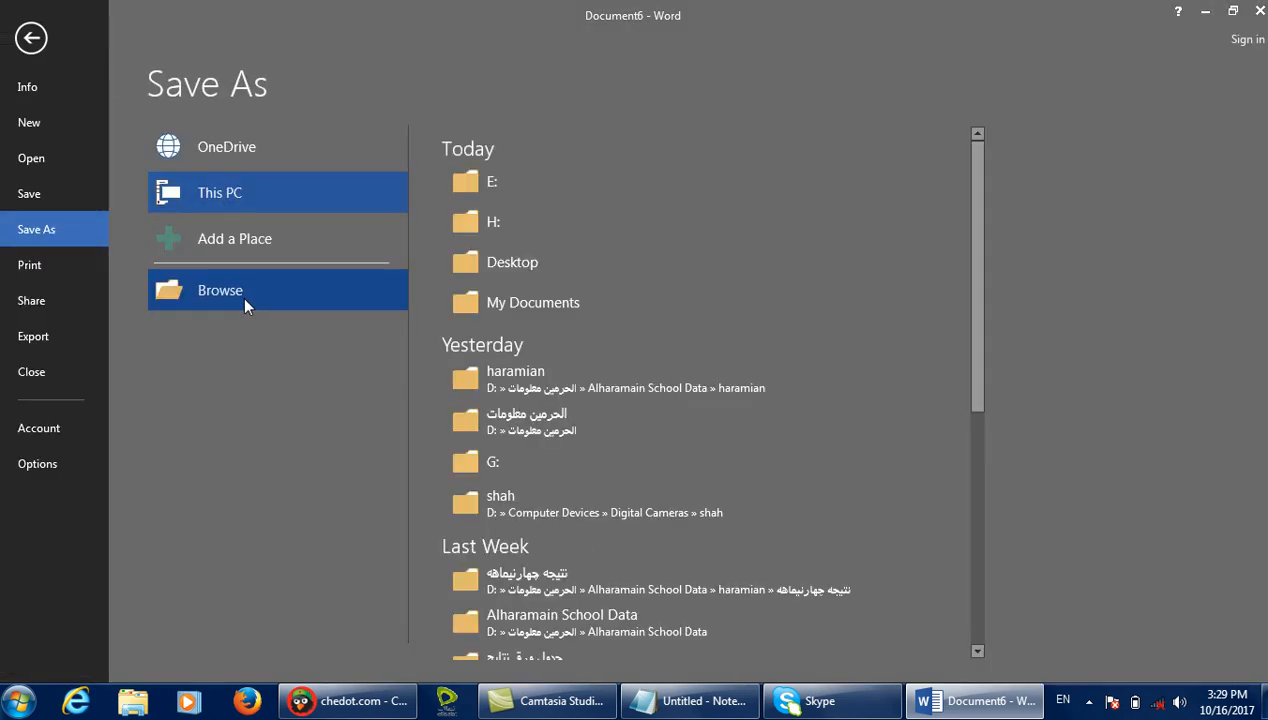
key("Escape")
key("ctrl+a")
right_click(424, 346)
key("Escape")
key("ctrl+n")
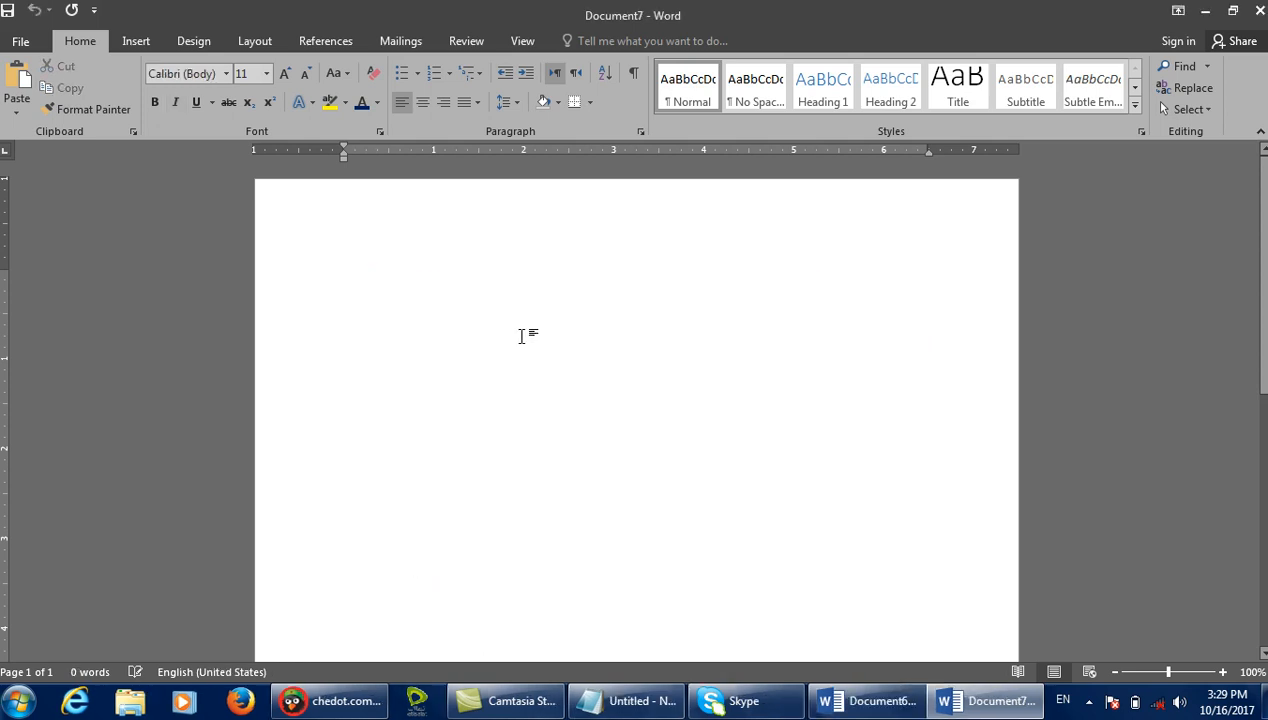
Paste the copied text into Document7 with Paste Special, using Paste link as a Microsoft Word Document Object.
left_click(852, 699)
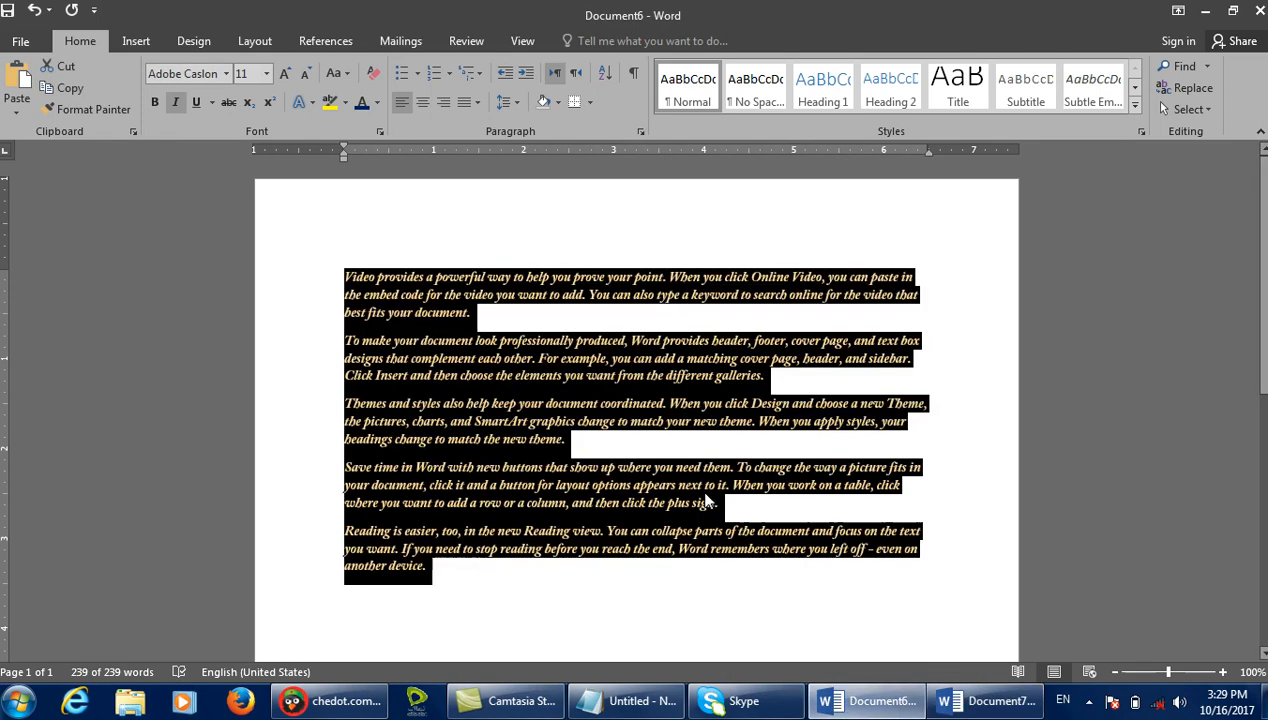
left_click(969, 697)
left_click(18, 113)
left_click(50, 181)
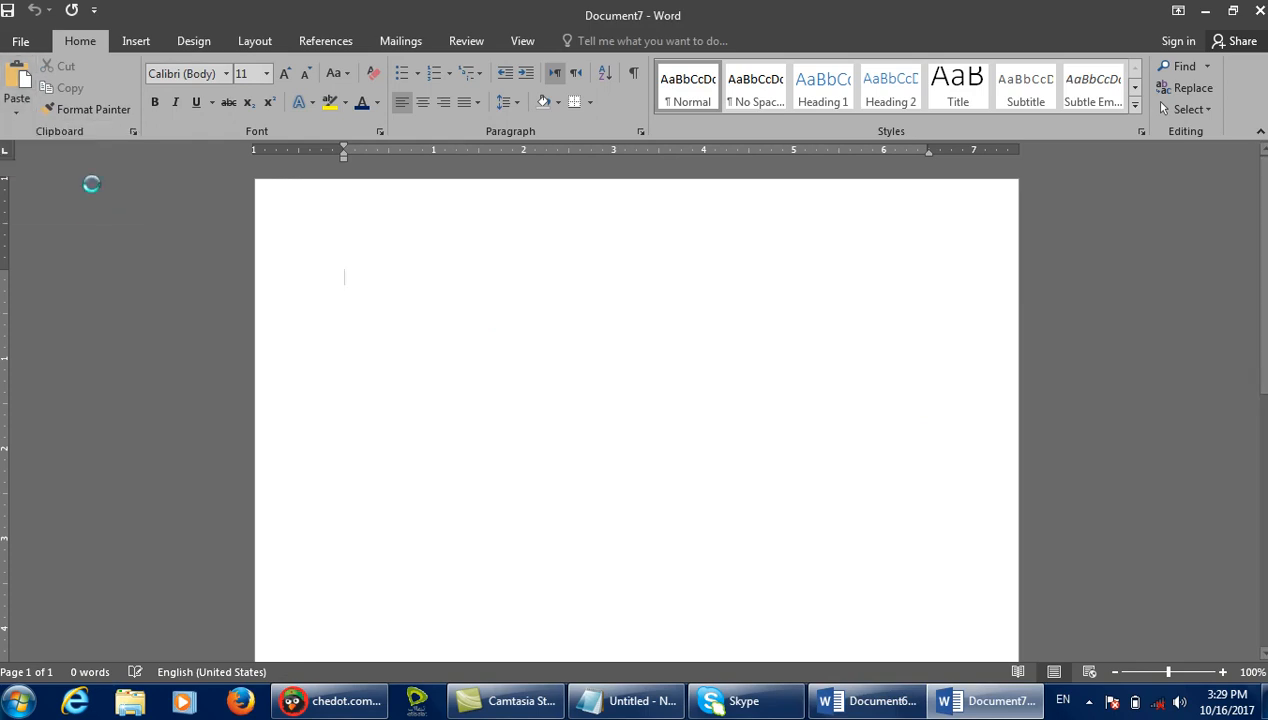
left_click(435, 280)
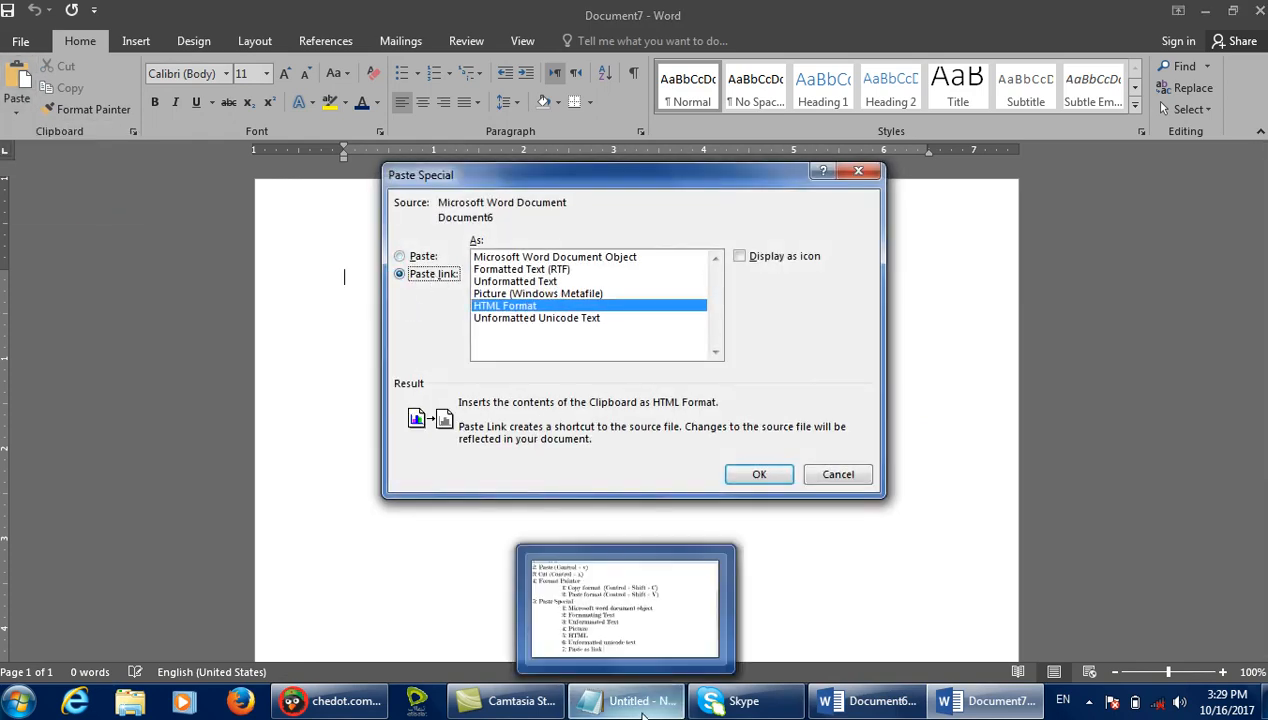
left_click(495, 258)
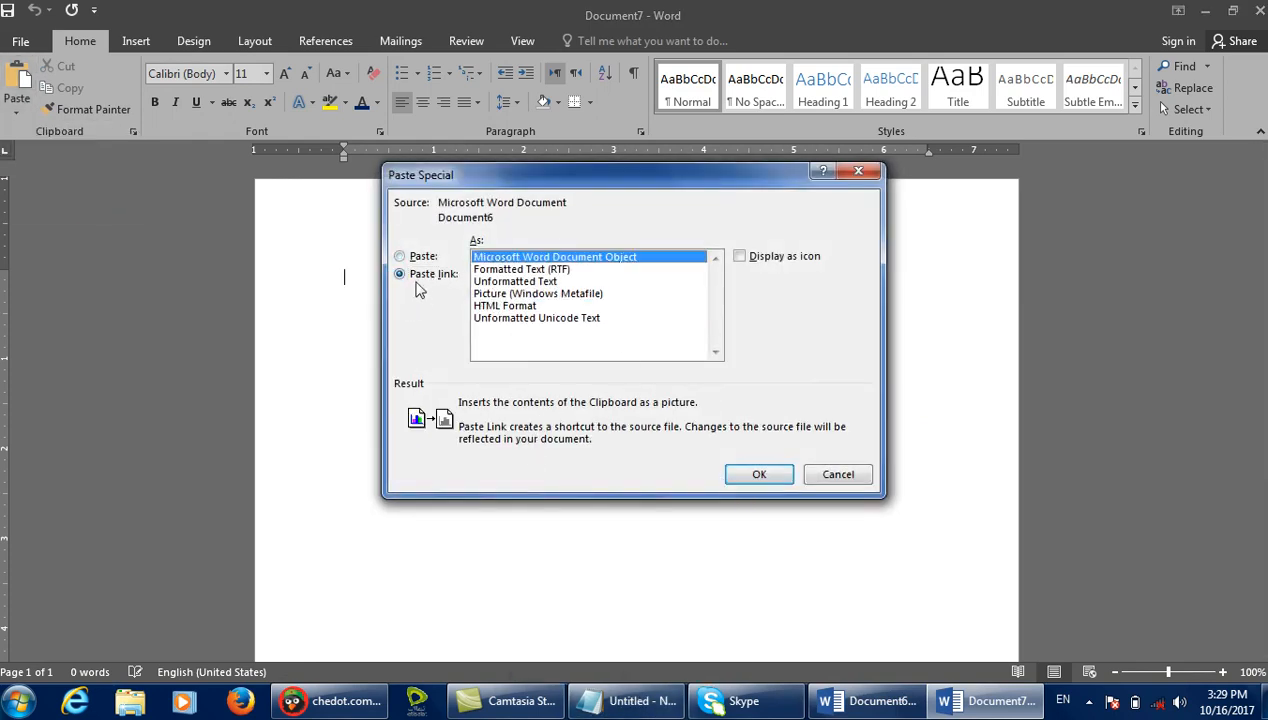
left_click(758, 474)
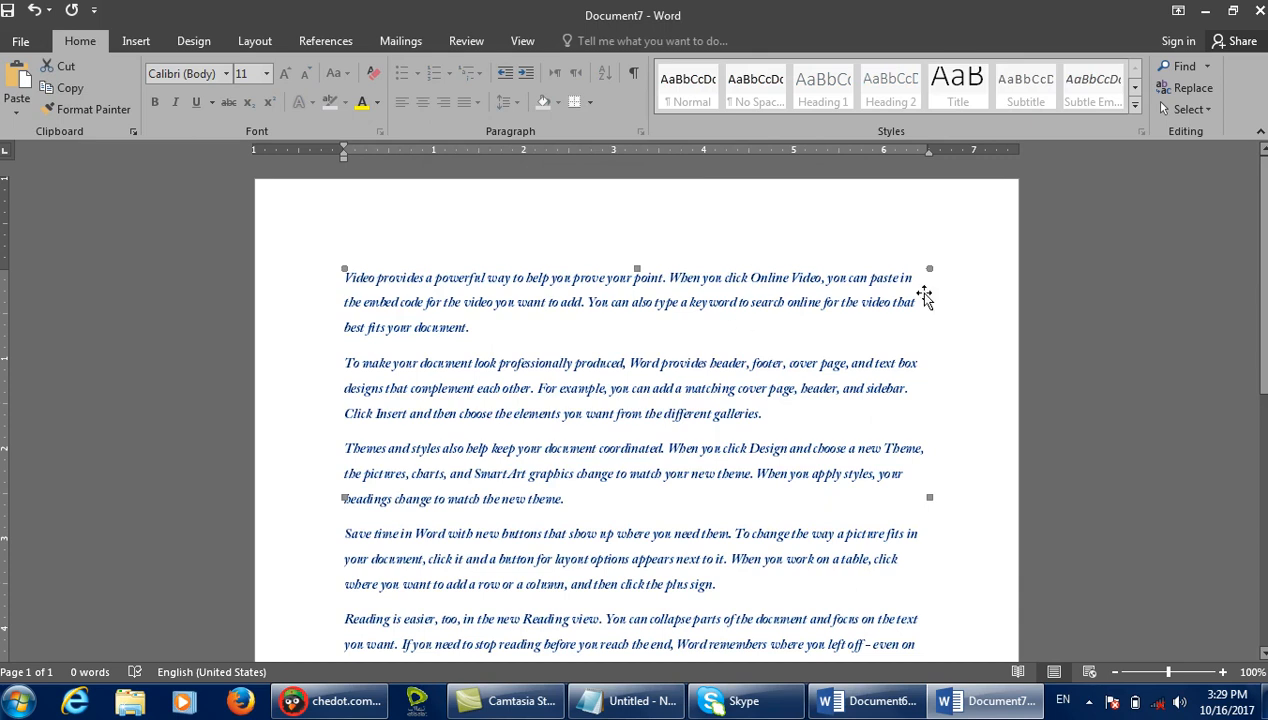
Select all the source text in Document6 and change its font color to red.
left_click(868, 701)
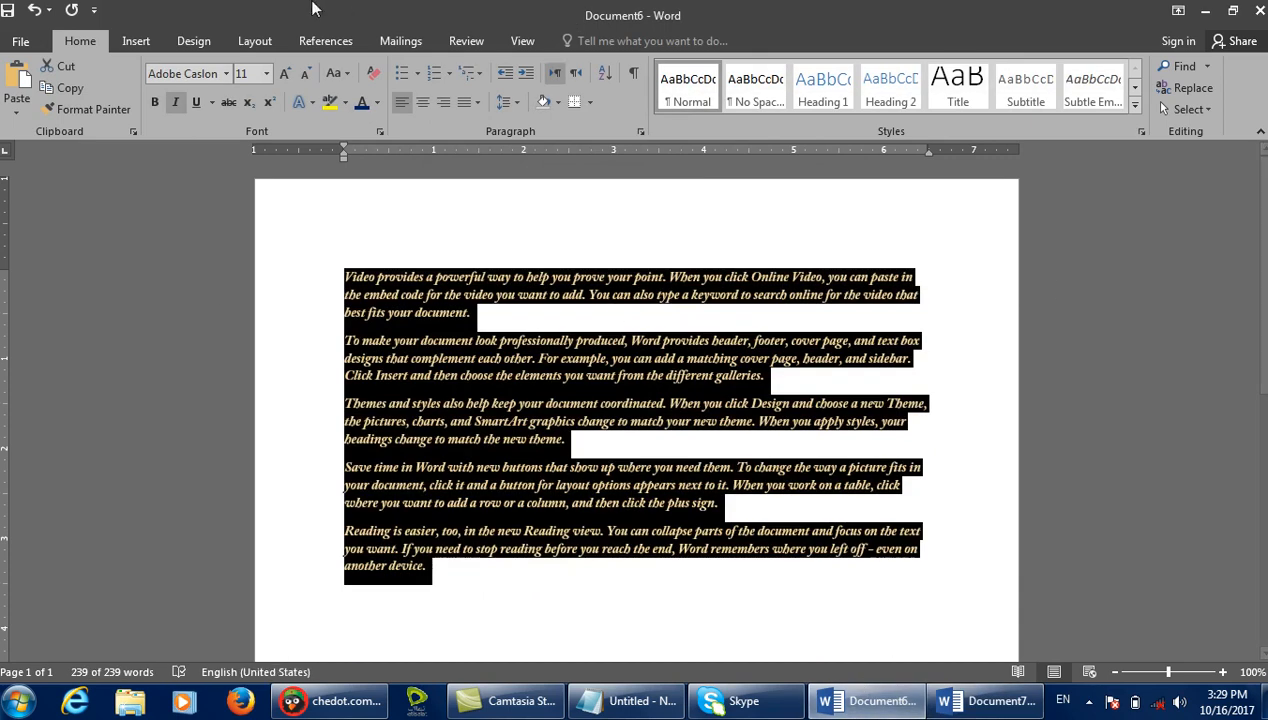
left_click_drag(504, 566, 293, 192)
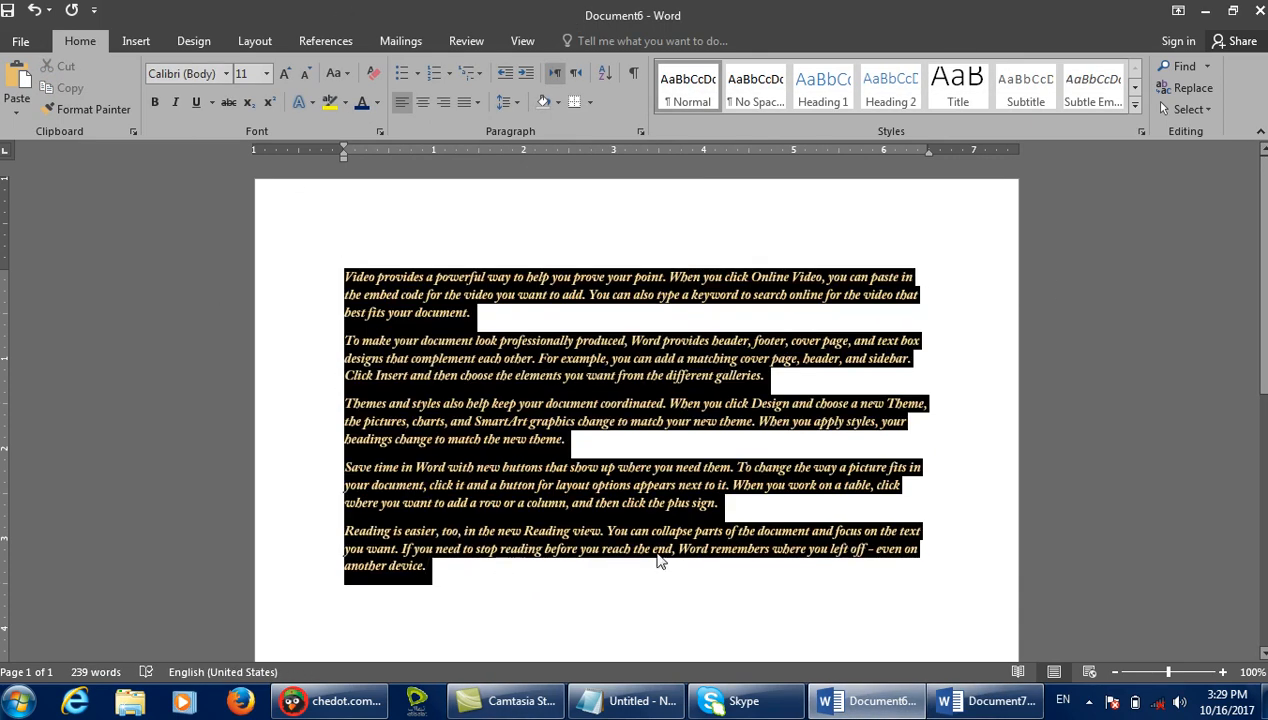
left_click(976, 705)
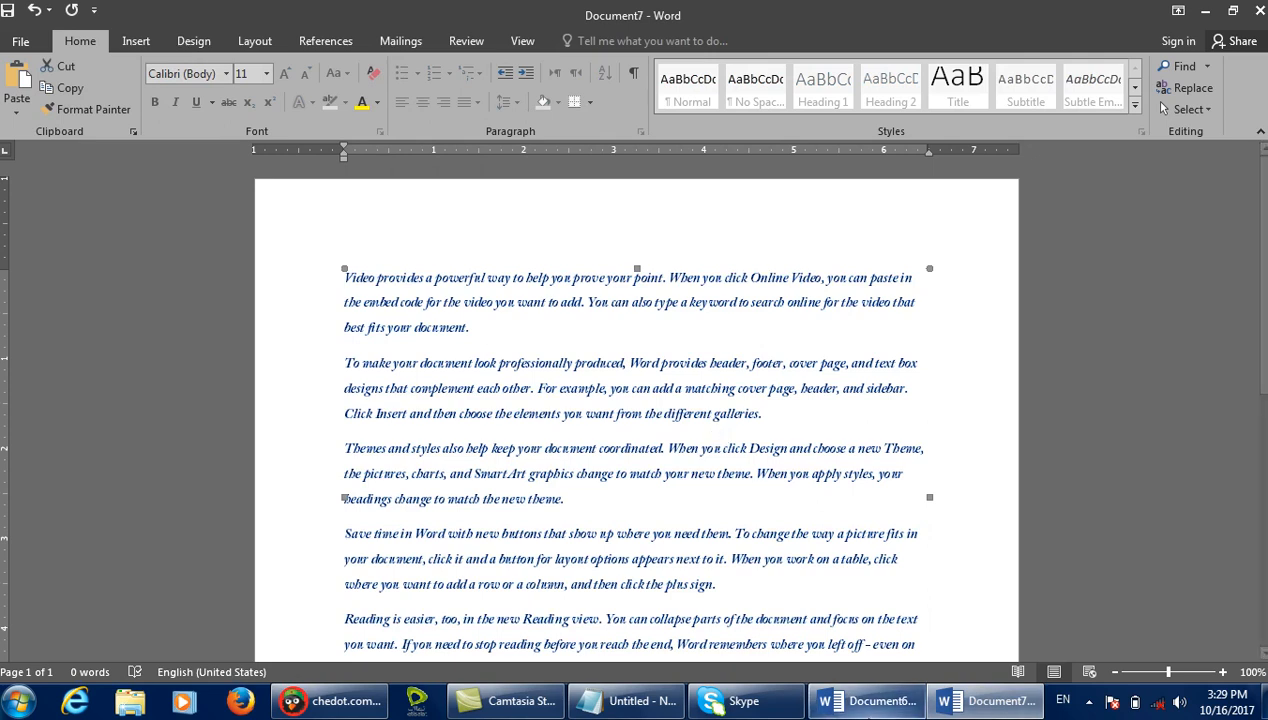
left_click(868, 701)
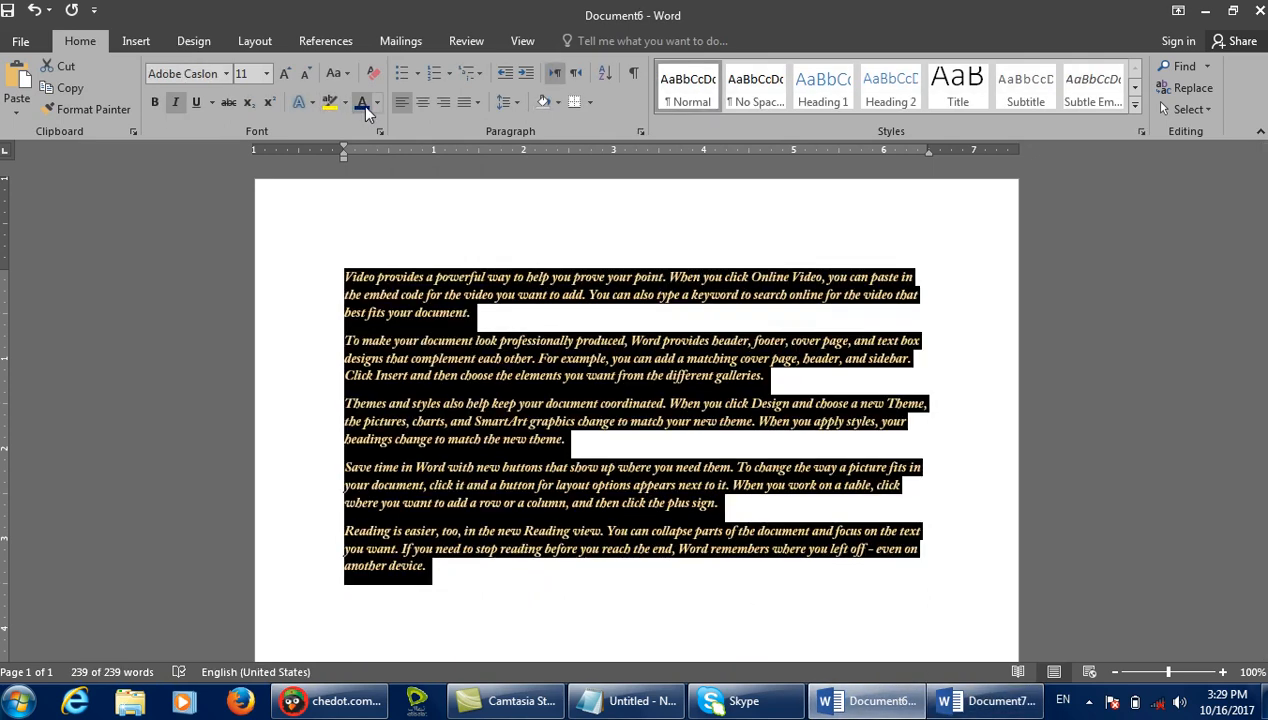
left_click(376, 102)
left_click(452, 271)
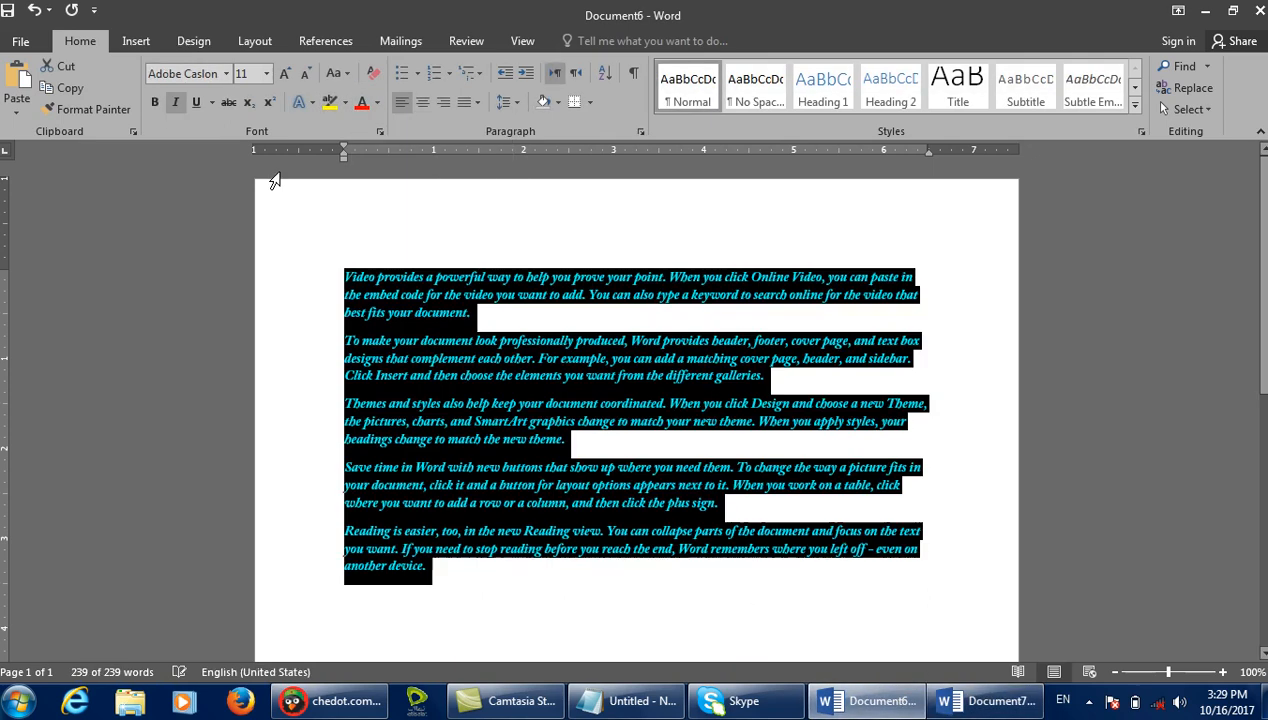
Underline and bold the source text, remove its italics and enlarge it to 14 pt.
left_click(196, 102)
left_click(168, 102)
left_click(157, 102)
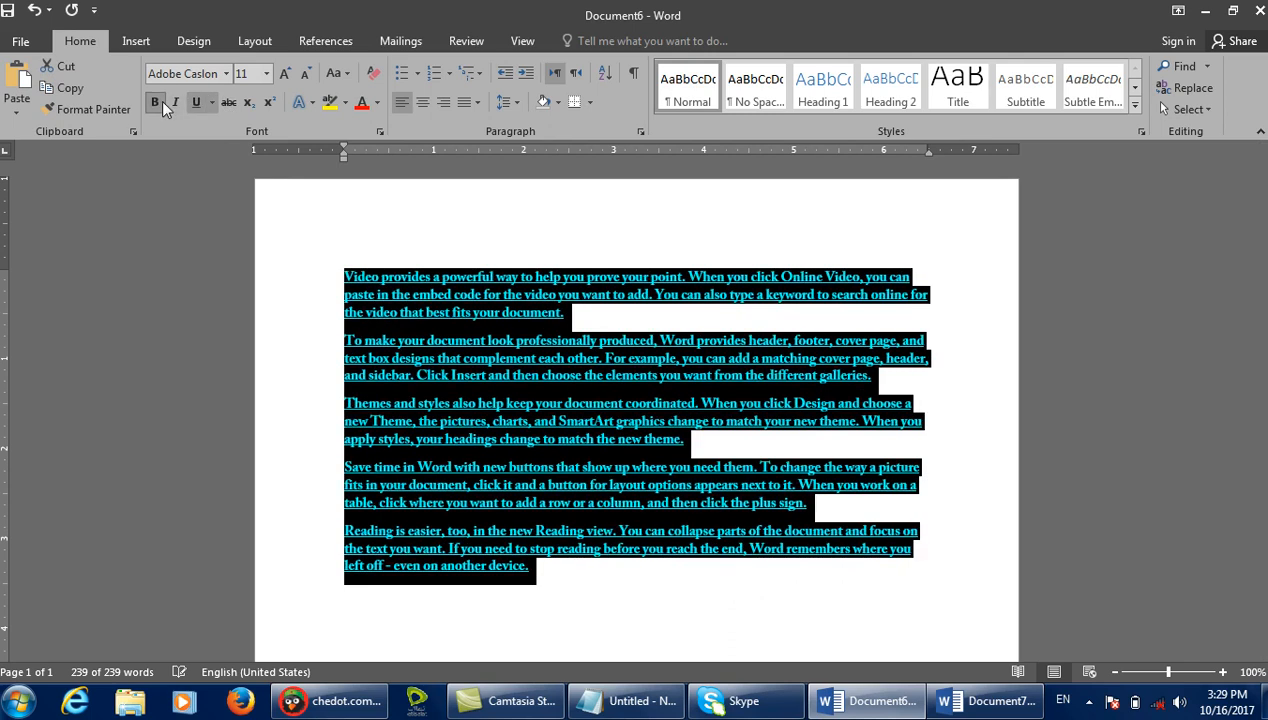
left_click(286, 75)
left_click(286, 75)
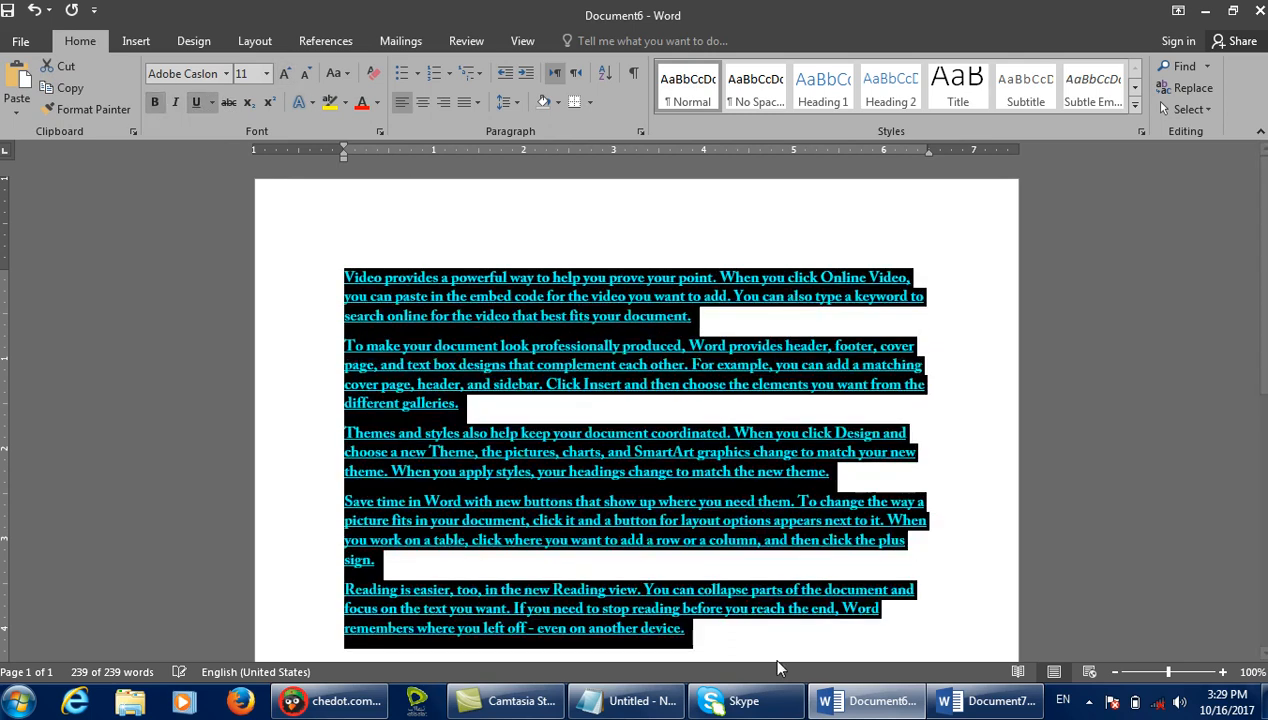
Compare the linked object in Document7 with the reformatted source text in Document6, shifting the object slightly down the page.
left_click(988, 700)
left_click_drag(674, 345, 736, 425)
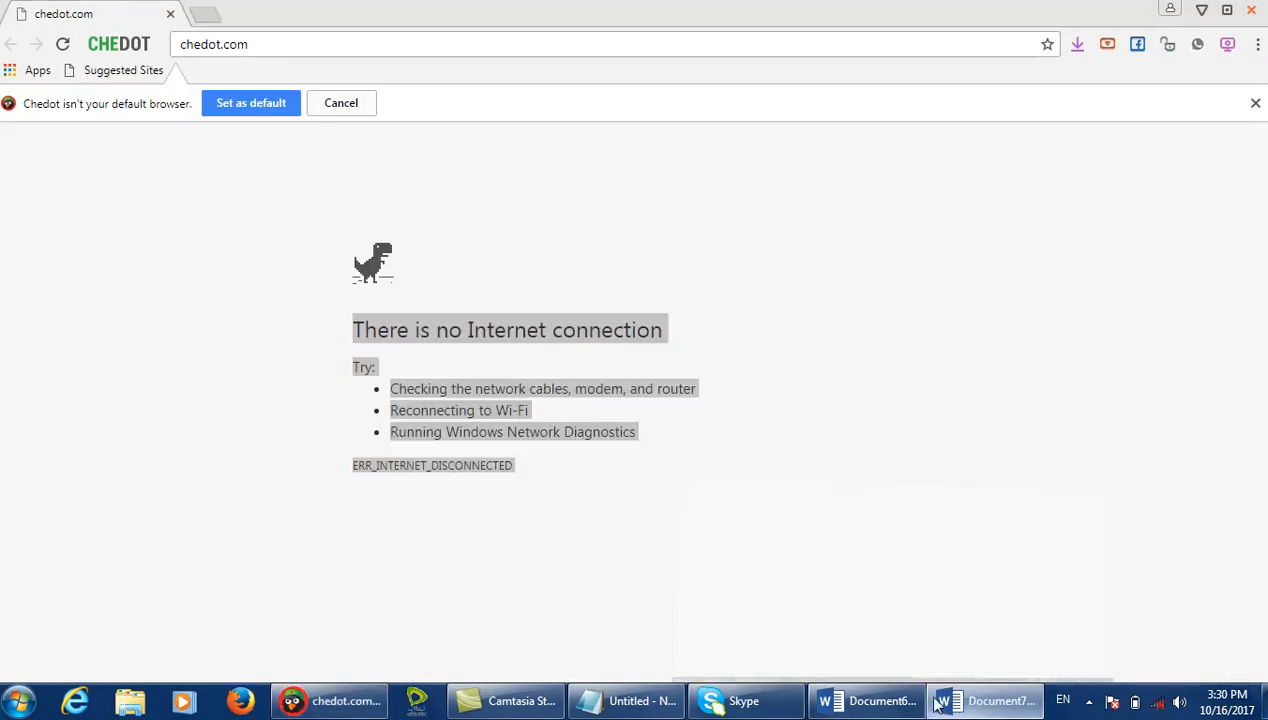
left_click(868, 701)
left_click(773, 481)
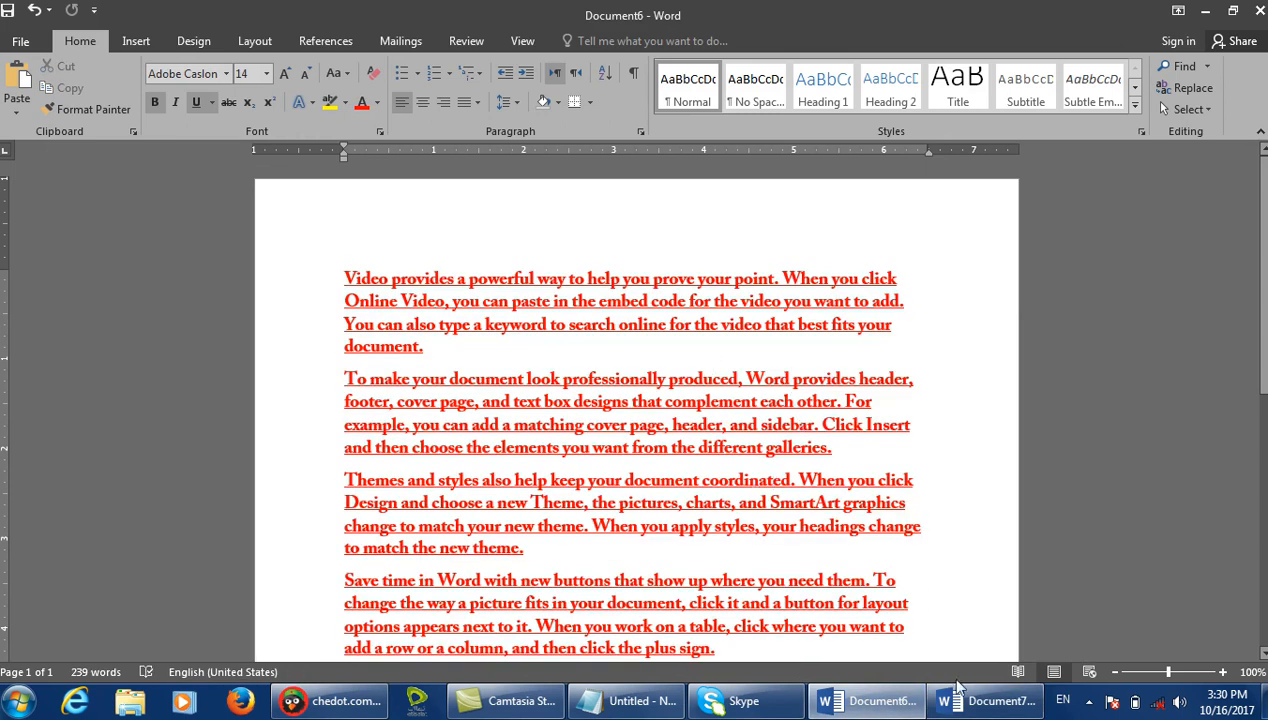
left_click(985, 701)
left_click(868, 701)
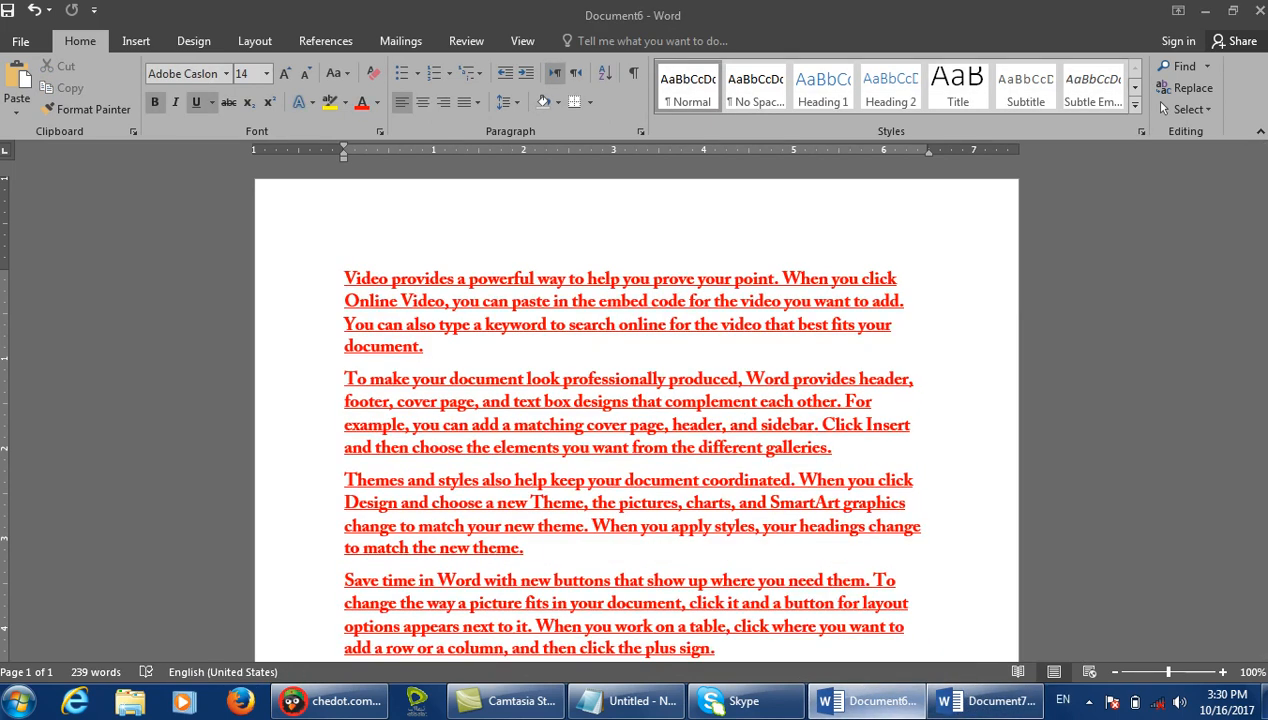
left_click(773, 376)
left_click(985, 701)
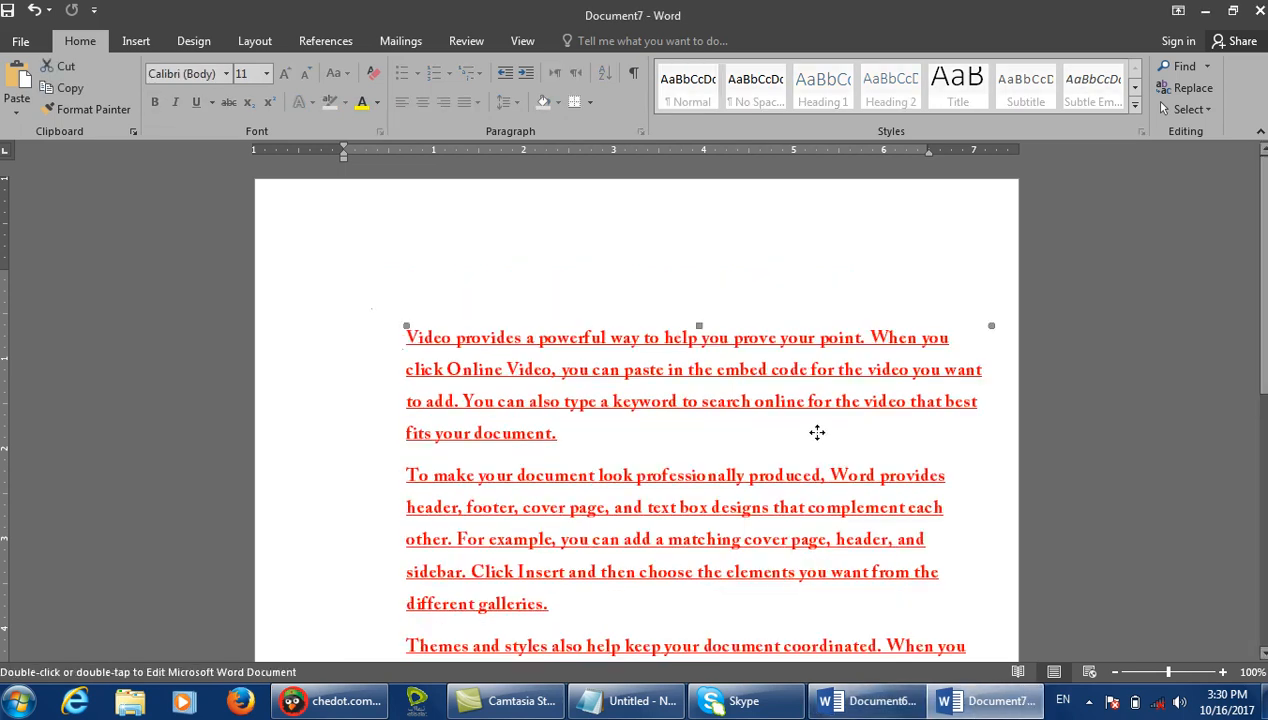
Delete the linked object from Document7 and copy all the text in Document6 again.
key("Delete")
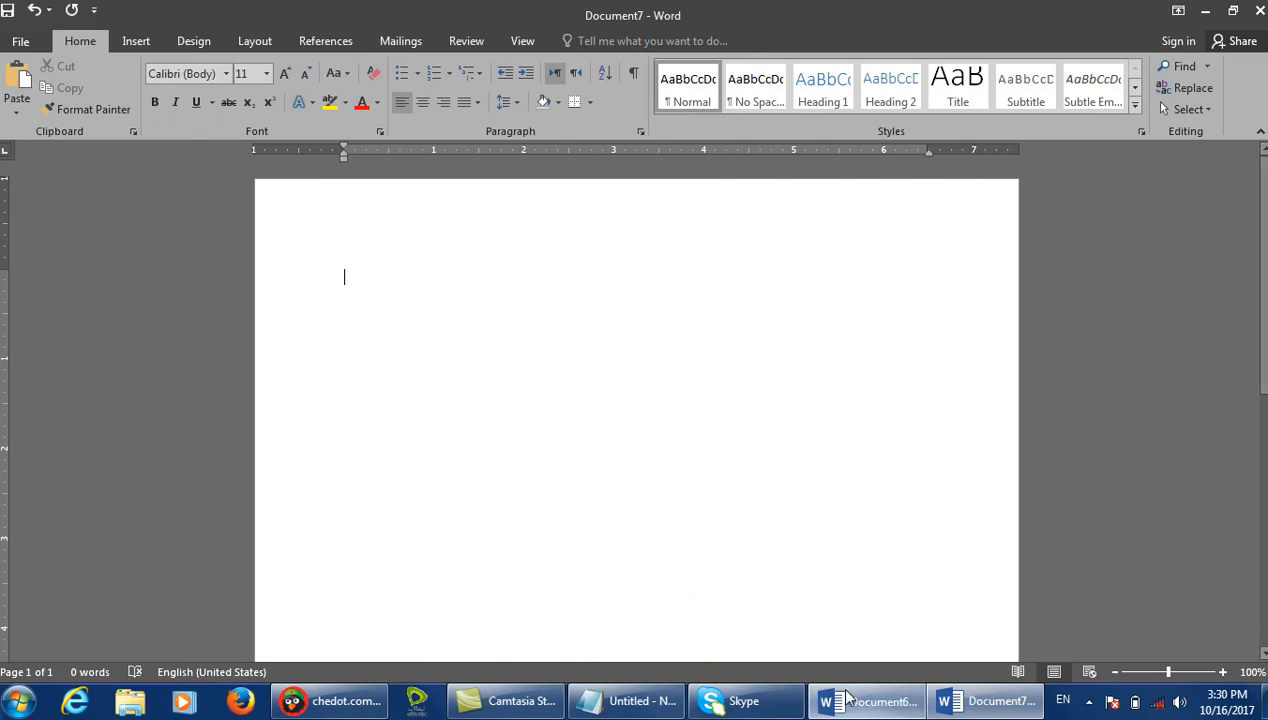
key("alt+Tab")
key("ctrl+a")
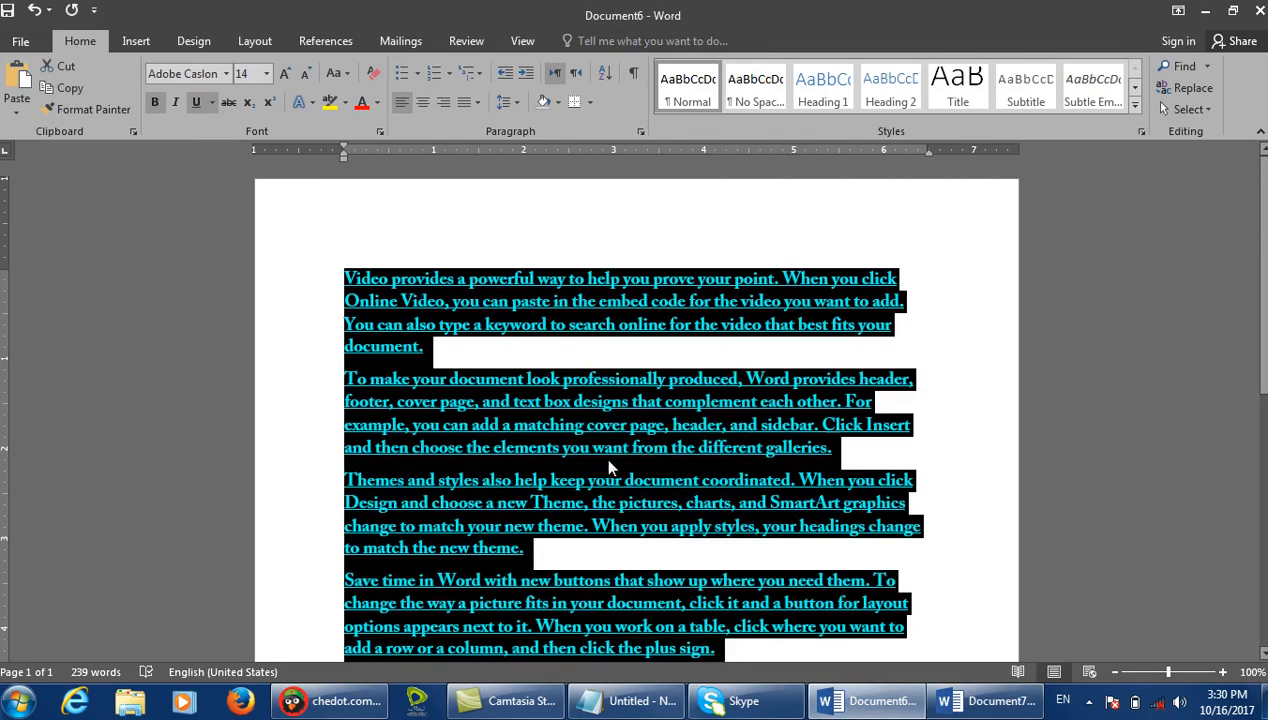
right_click(612, 408)
left_click(672, 442)
Return to Document7 and paste the copied text with Paste Special, using the Paste link option.
key("alt+Tab")
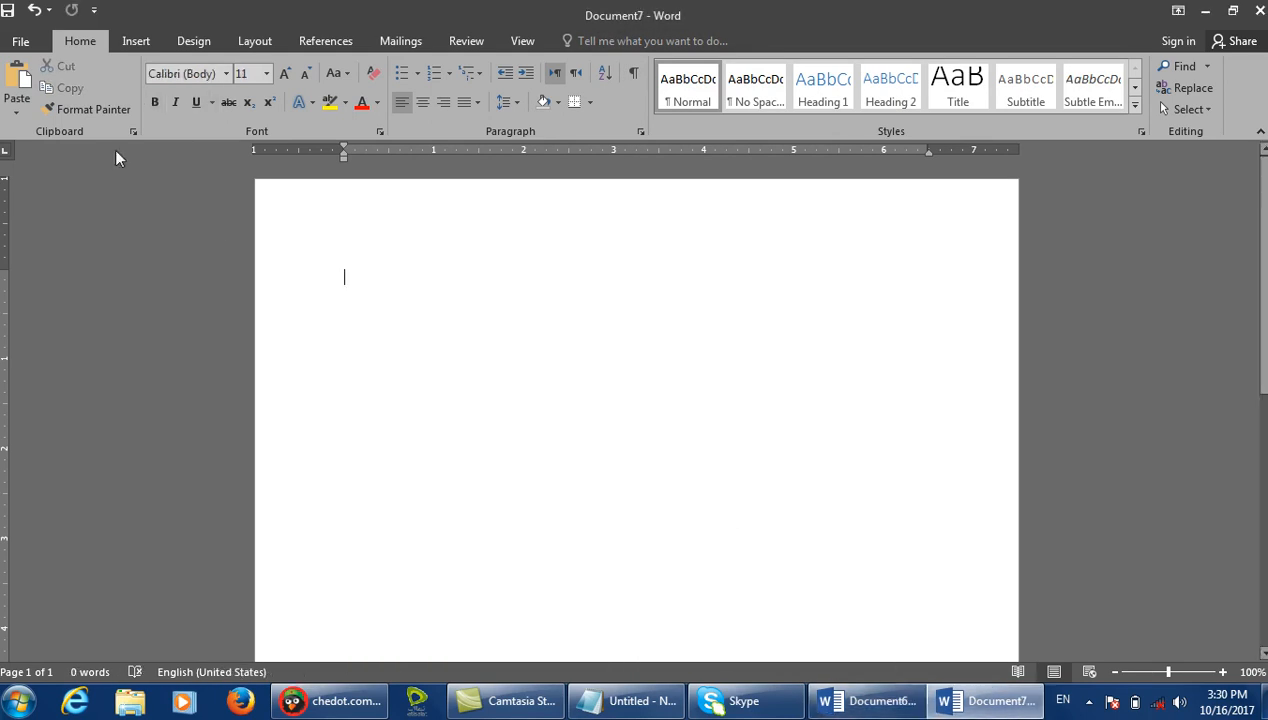
left_click(17, 108)
left_click(64, 184)
left_click(430, 274)
left_click(758, 473)
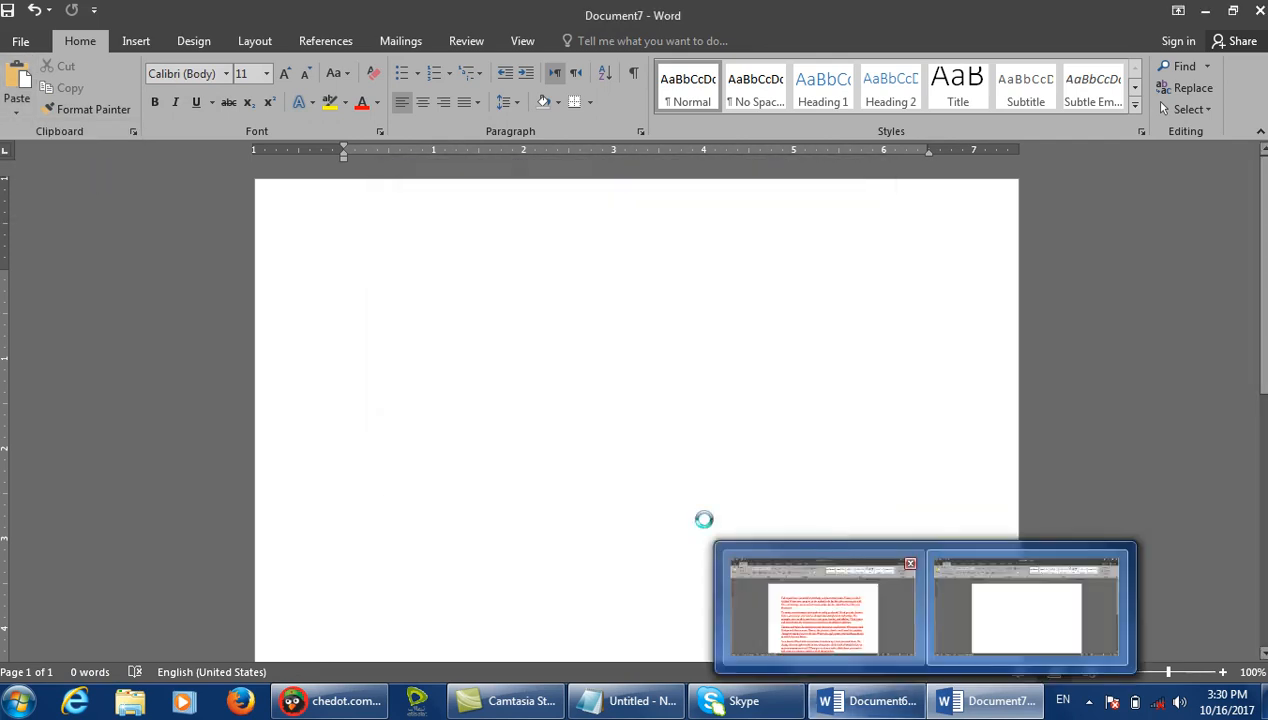
left_click(783, 496)
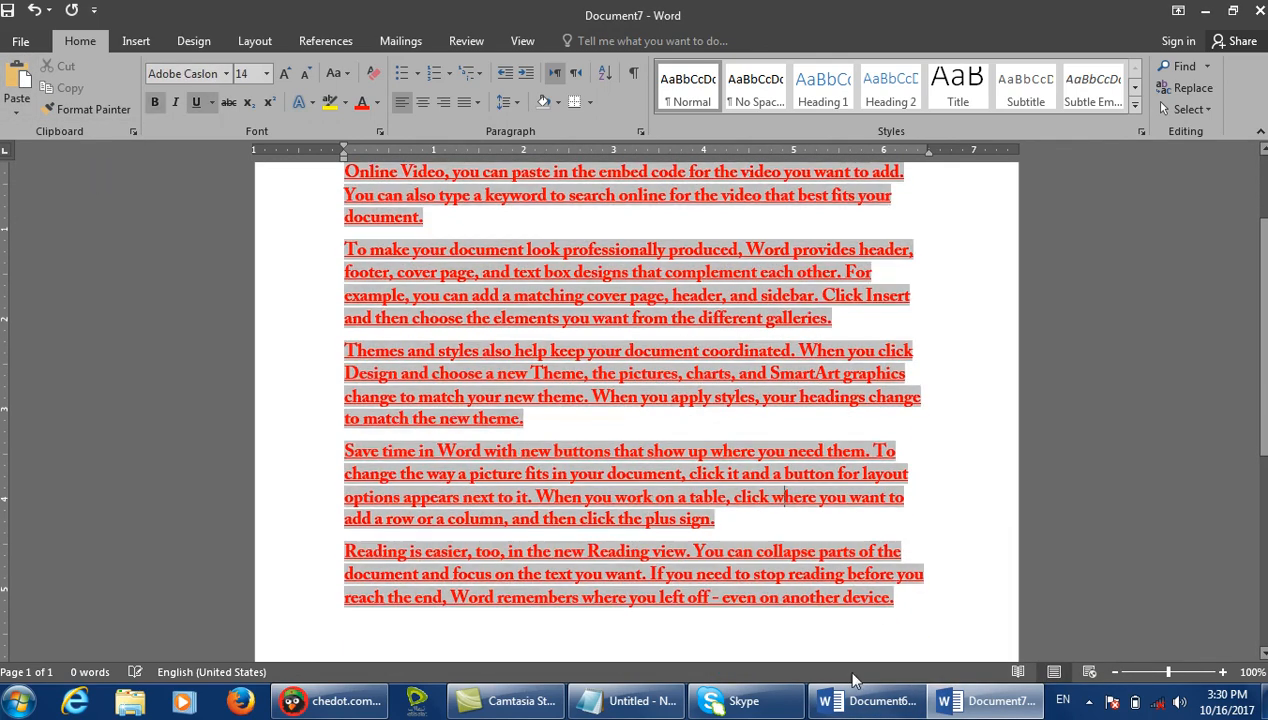
Switch to Document6, reduce the selected source text to 9 pt and remove its underline.
left_click(866, 704)
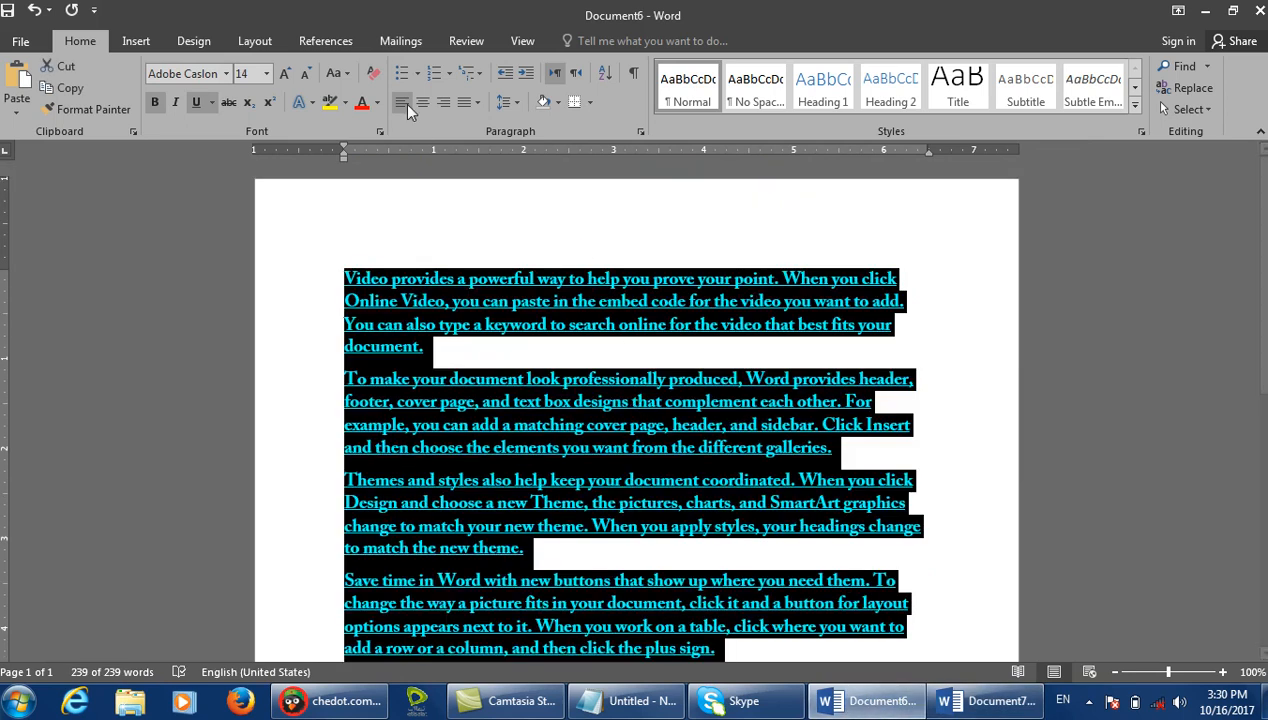
key("ctrl+shift+comma")
key("ctrl+shift+comma")
key("ctrl+shift+comma")
key("ctrl+shift+comma")
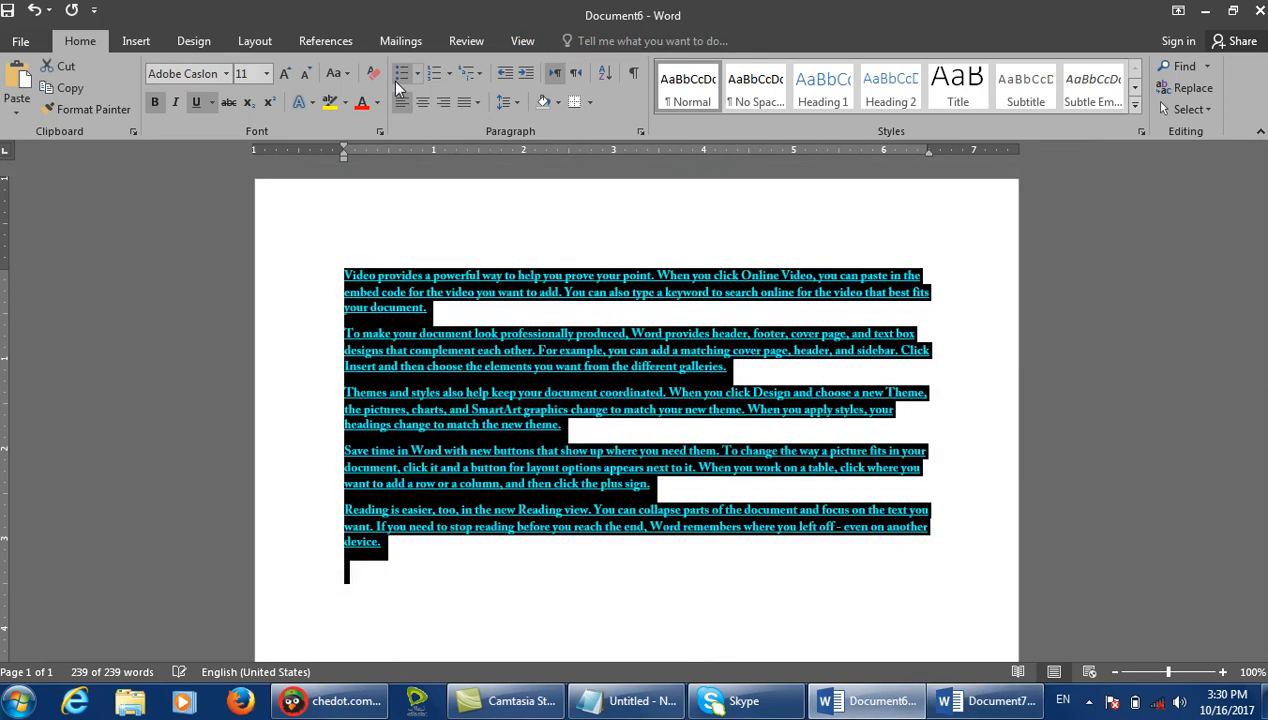
left_click(196, 104)
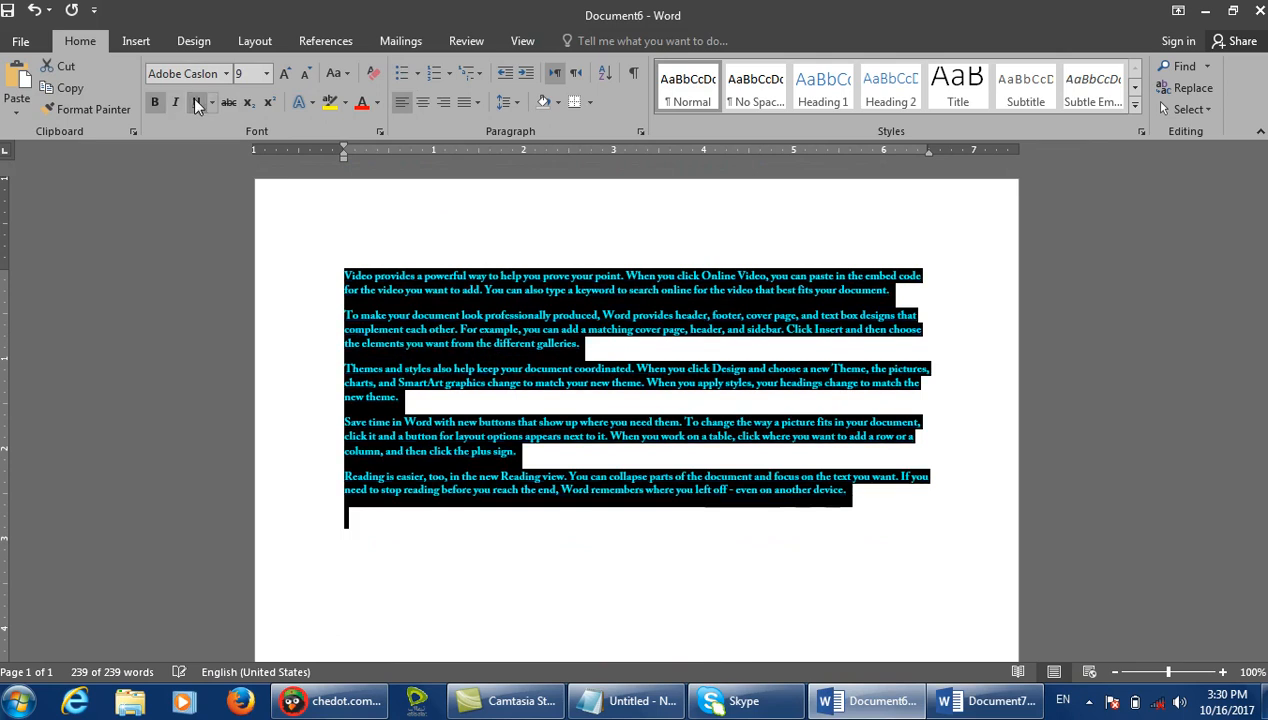
Change the font color of the selected Document6 text to dark orange and check the linked copy in Document7.
left_click(378, 102)
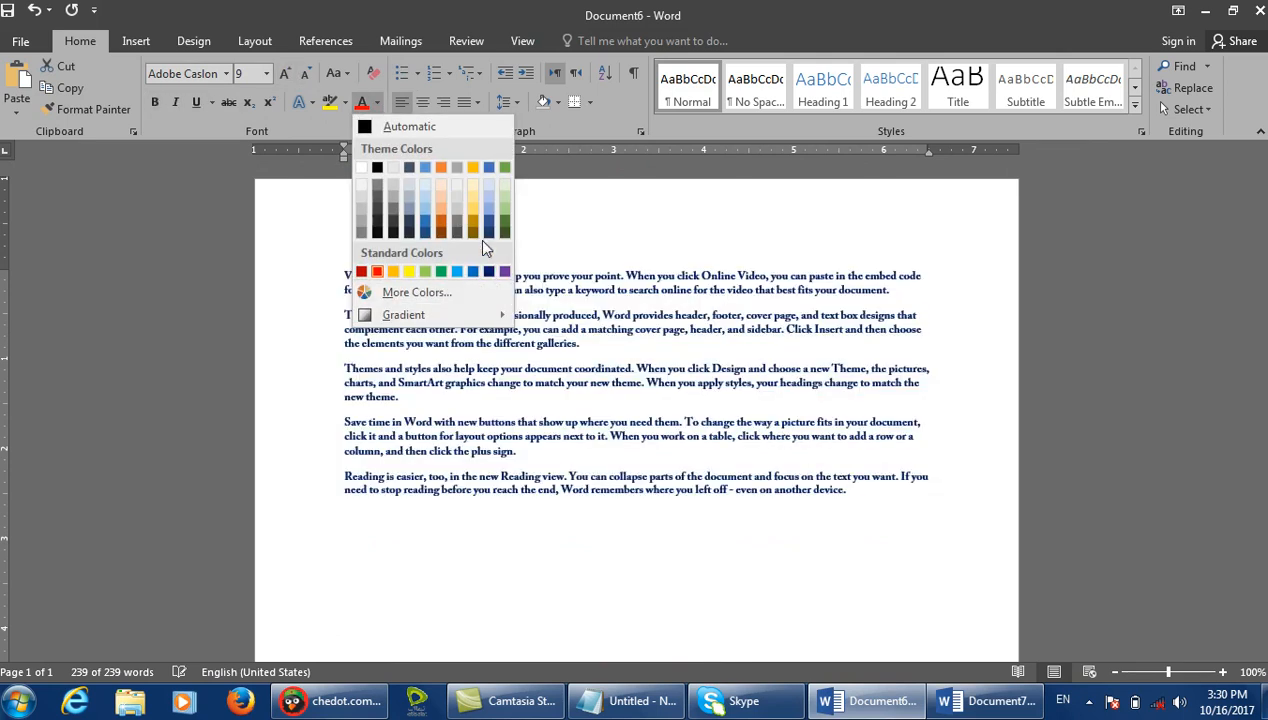
left_click(443, 226)
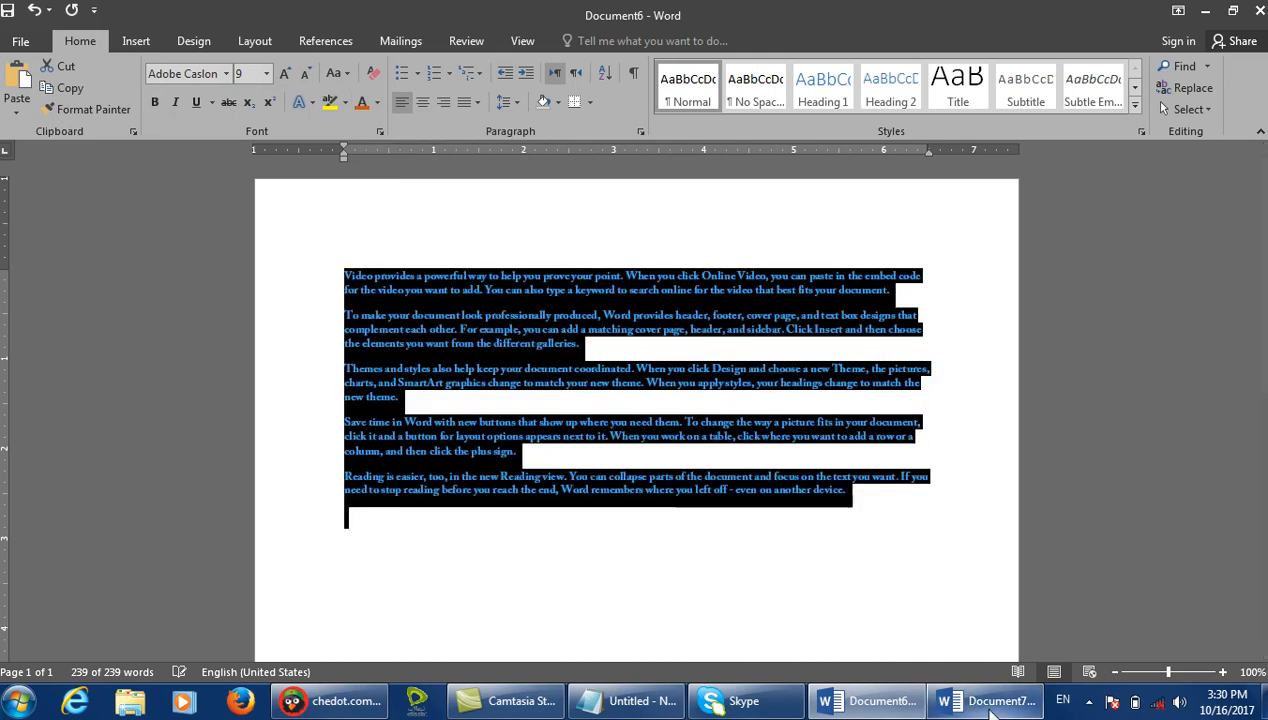
left_click(990, 700)
left_click(737, 453)
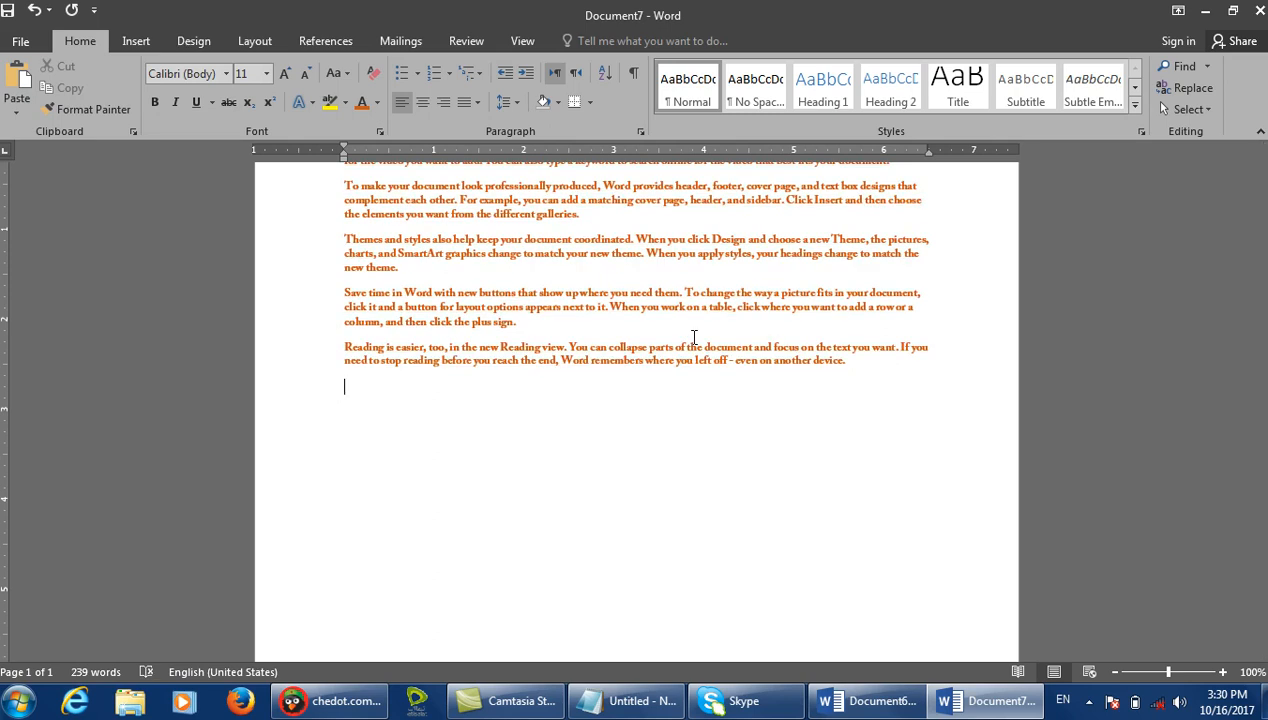
key("ctrl+a")
left_click(912, 611)
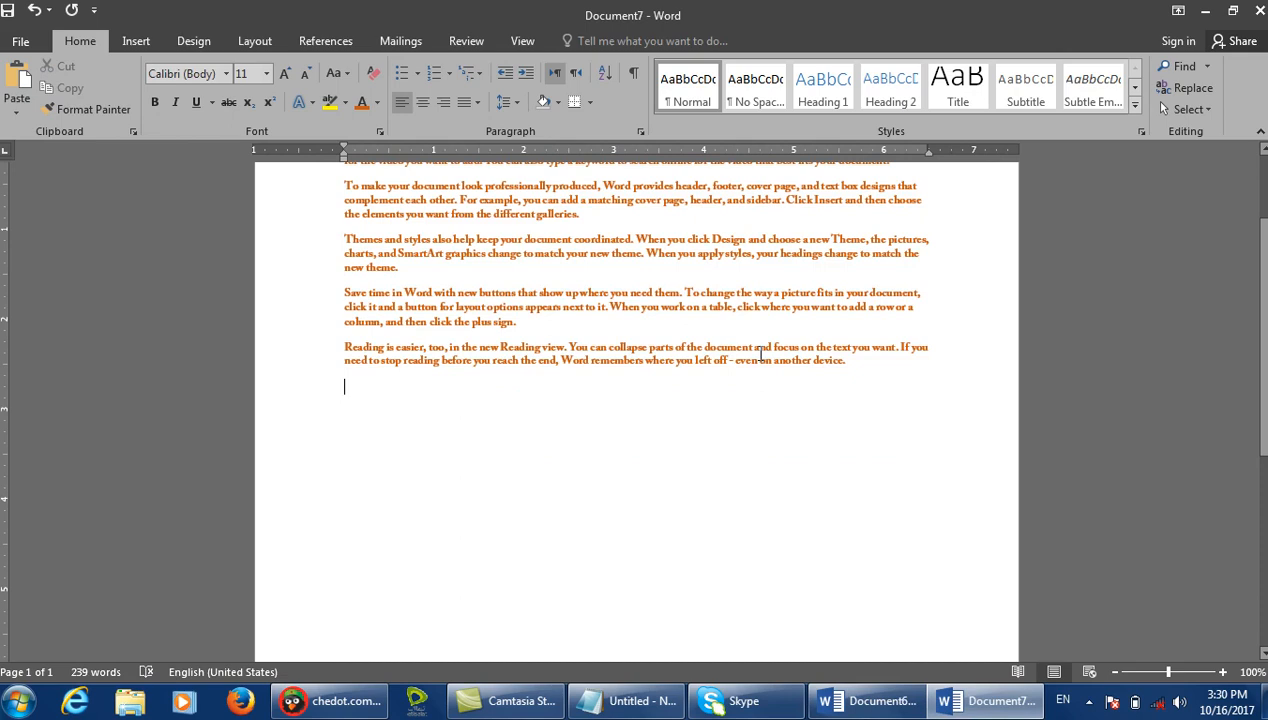
Look up the icon option in Paste Special and add "8: Display as icon" to the Paste Special list in Notepad.
left_click(16, 110)
left_click(45, 167)
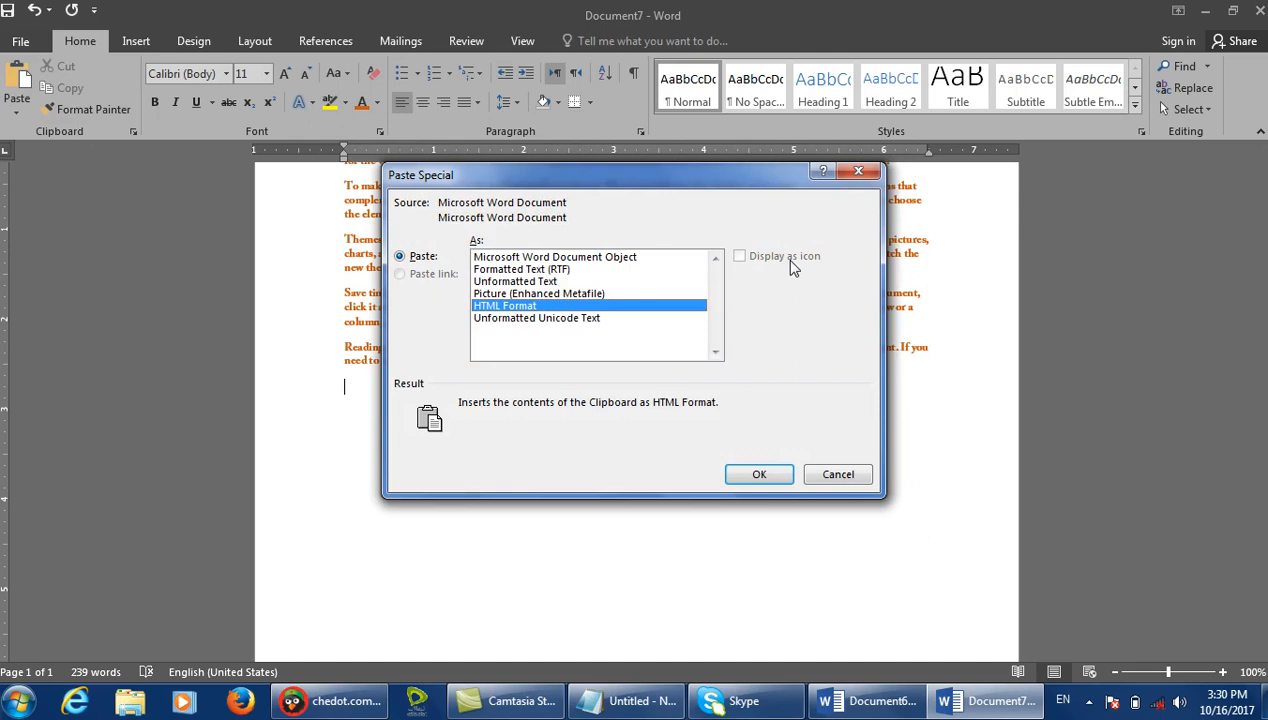
left_click(652, 705)
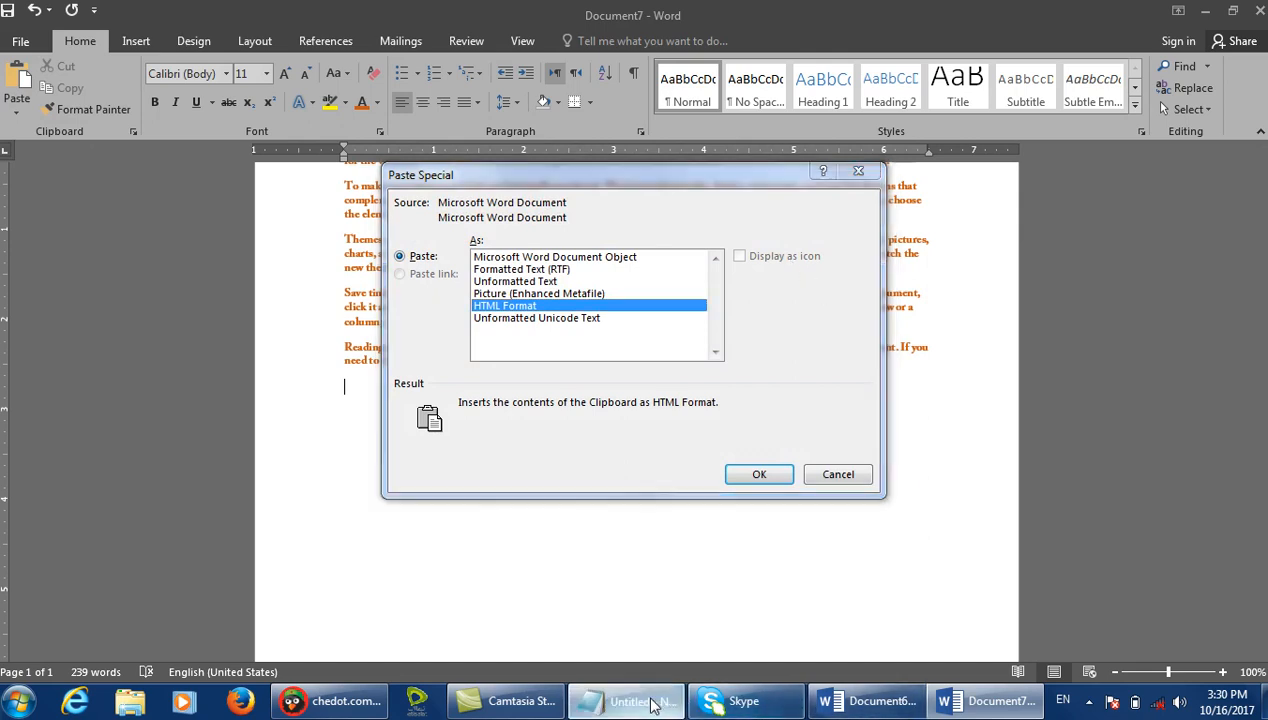
scroll(580, 540, "up", 3)
scroll(580, 545, "down", 4)
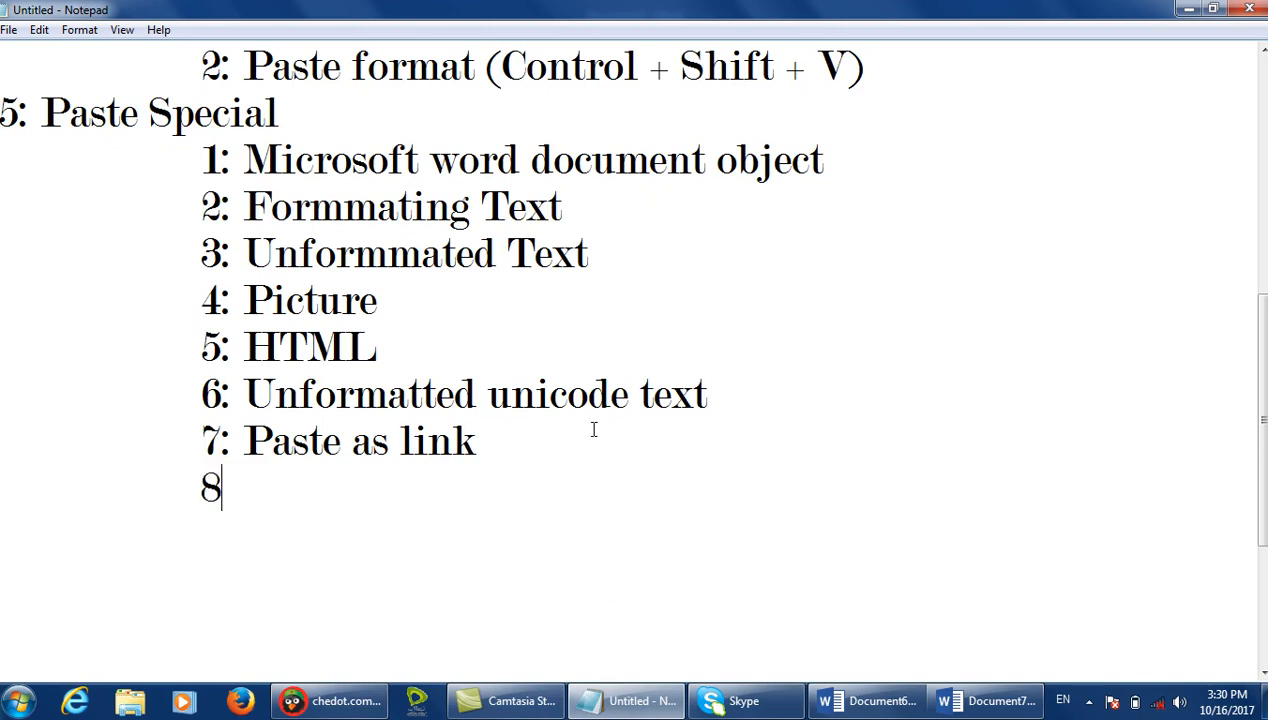
type("Display as")
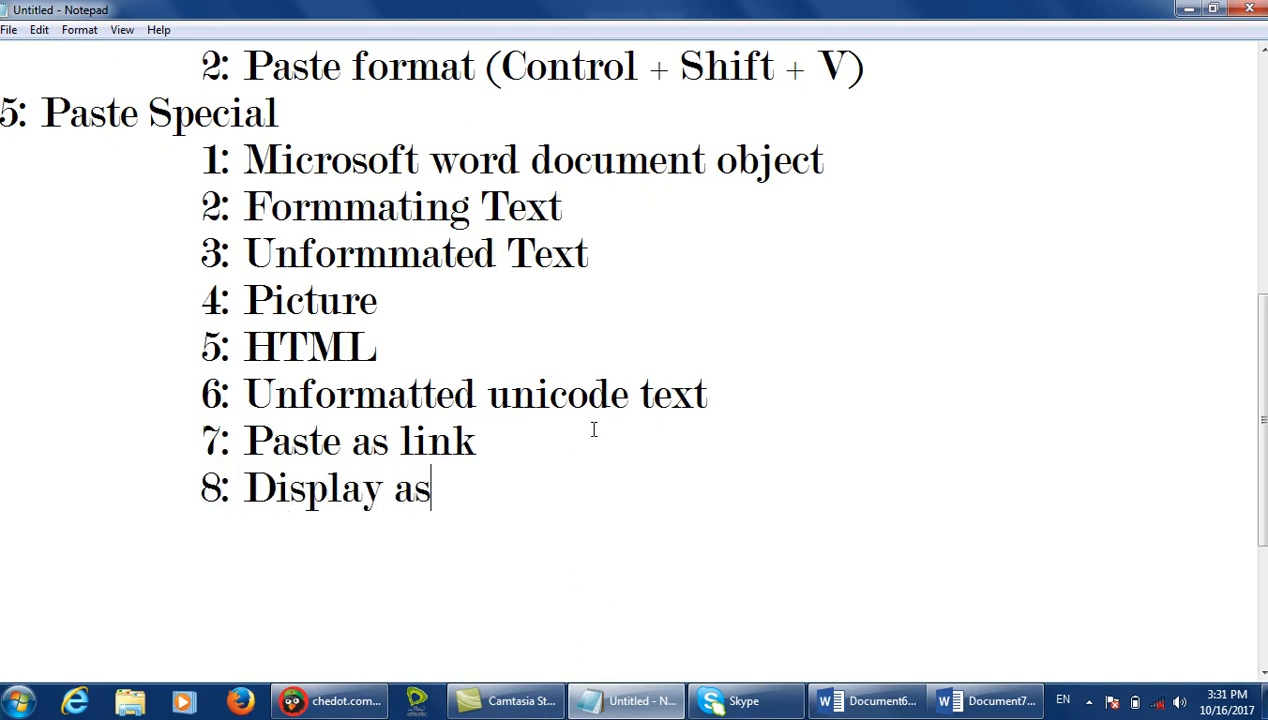
type(" icon")
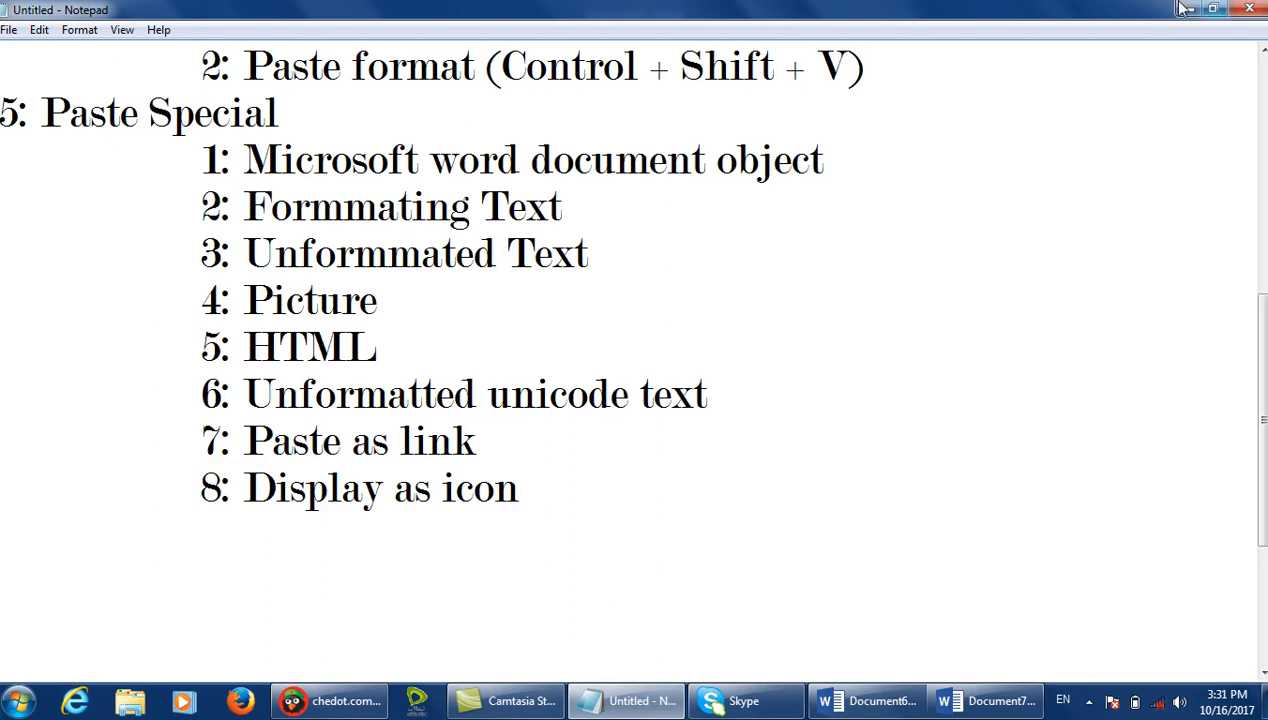
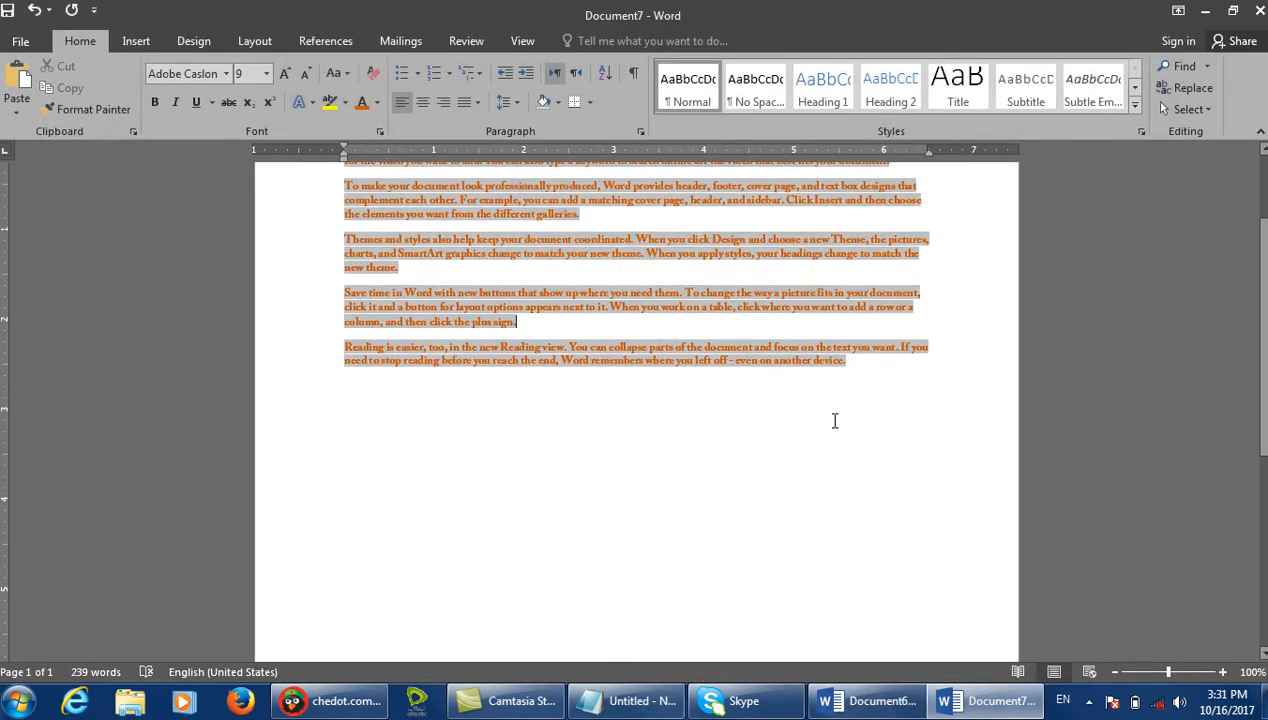
Clear the linked text from Document7 and return to Document6 to copy the source text again.
key("BackSpace")
key("ctrl+a")
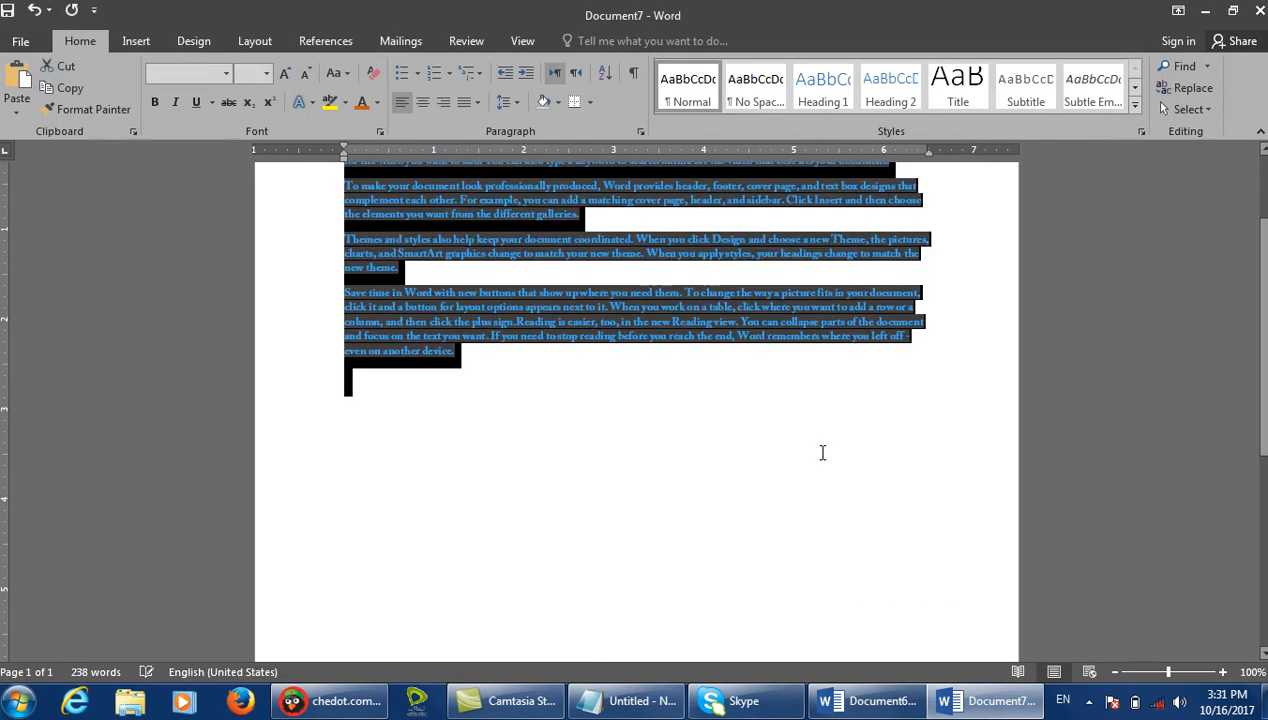
left_click(868, 700)
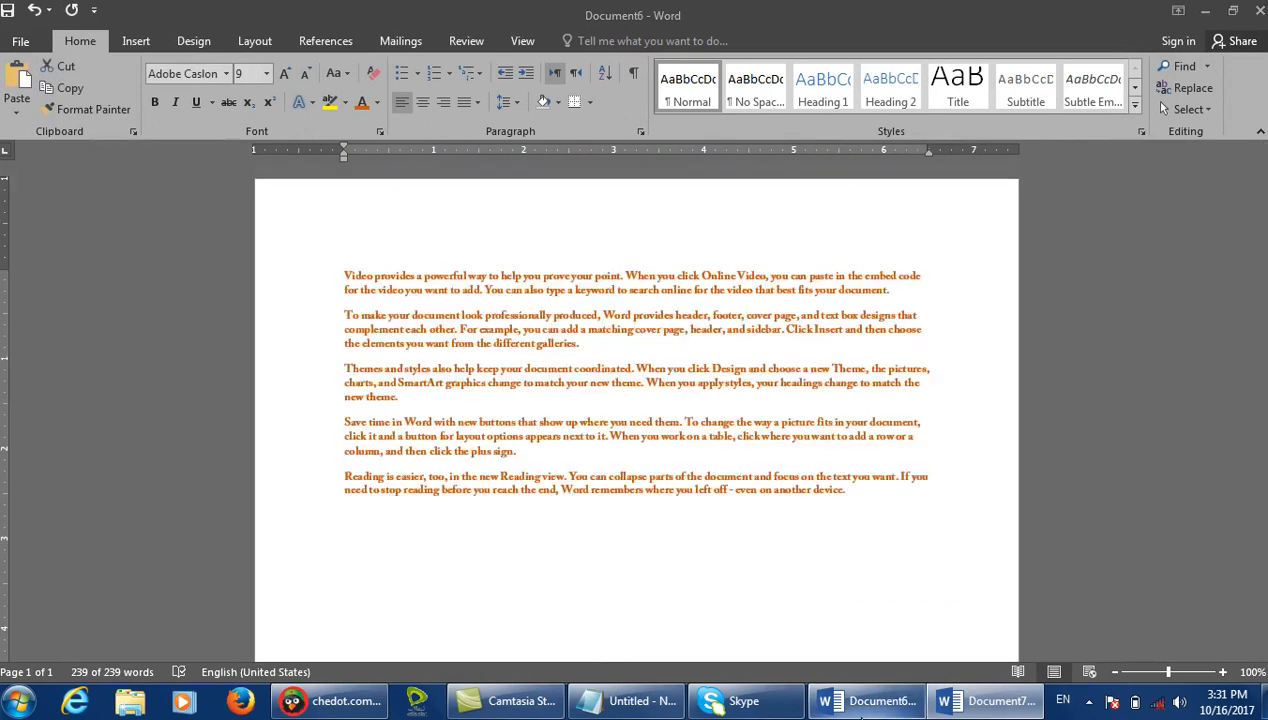
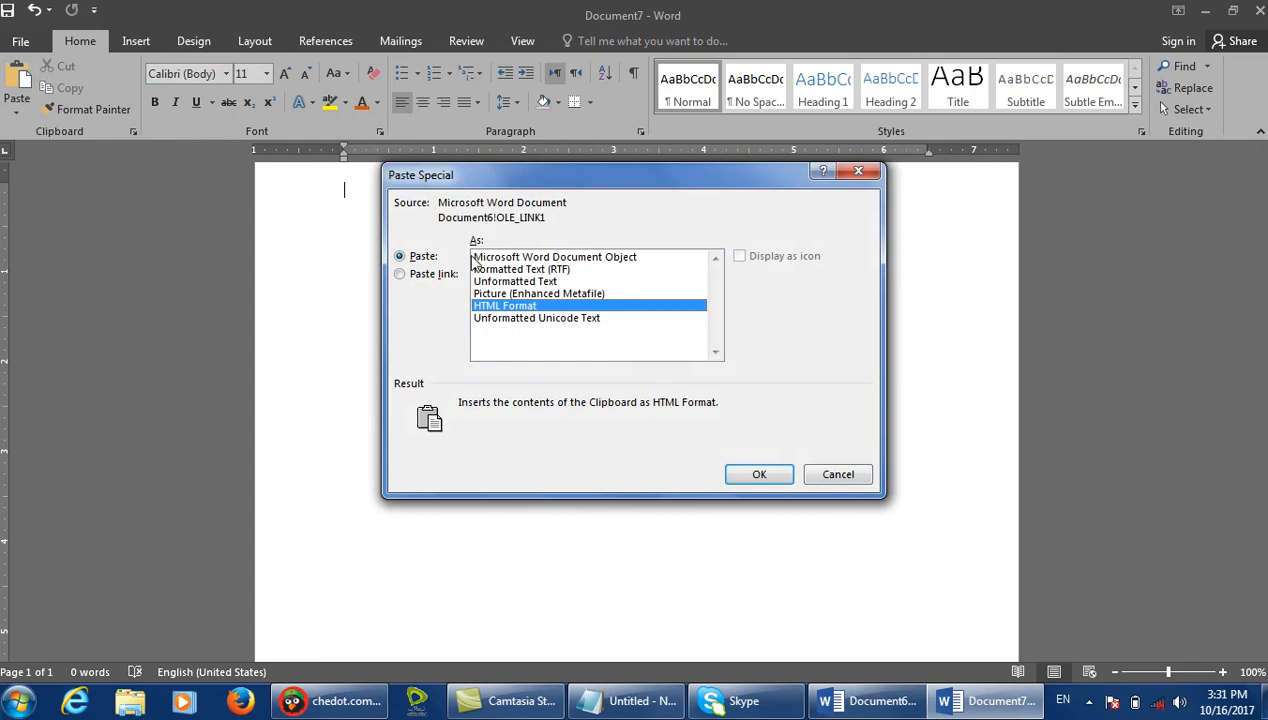
Paste the copied text into Document7 as an HTML Format link displayed as an icon.
left_click(432, 274)
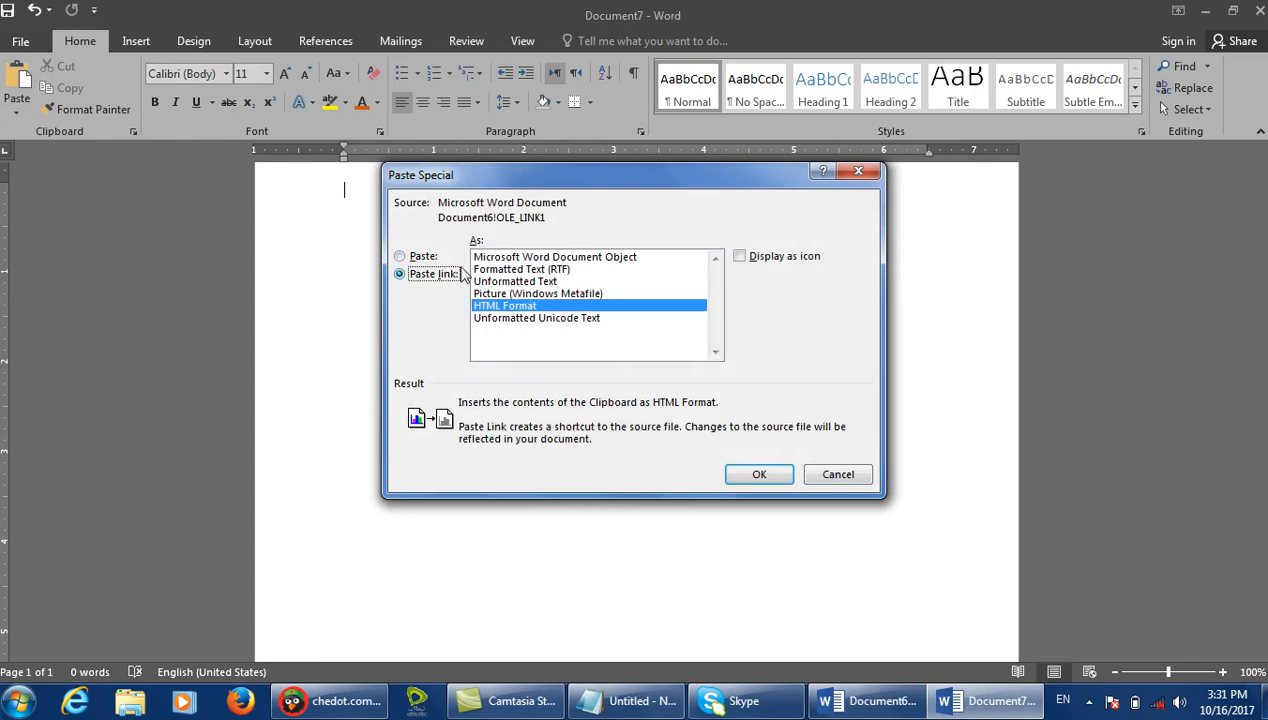
left_click(790, 258)
left_click(781, 466)
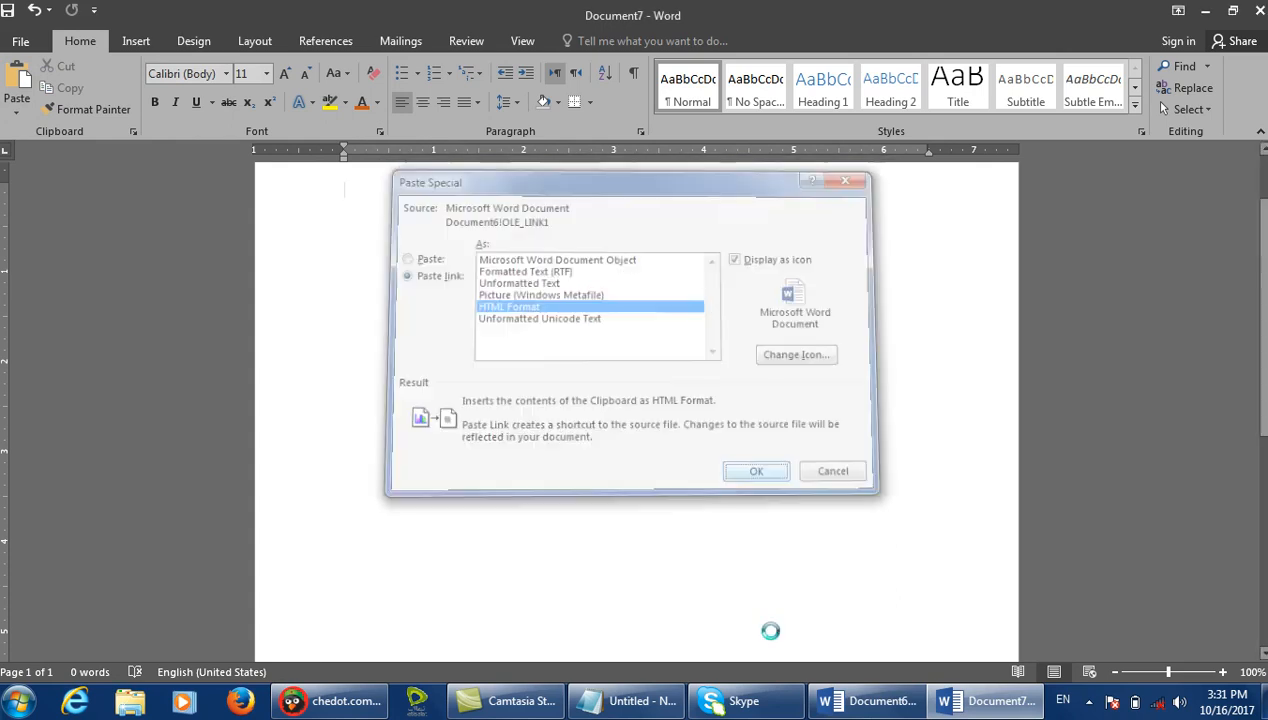
left_click(429, 407)
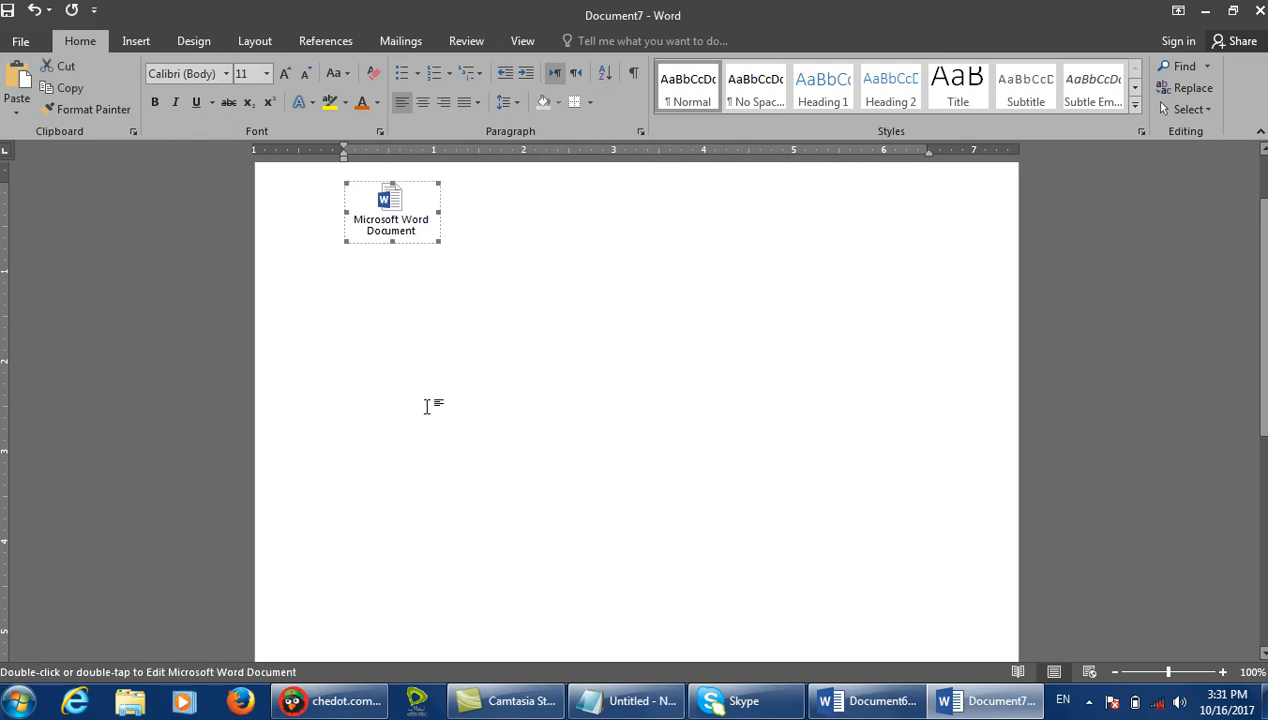
Open the source document from the linked icon and close Document6 without saving.
double_click(416, 203)
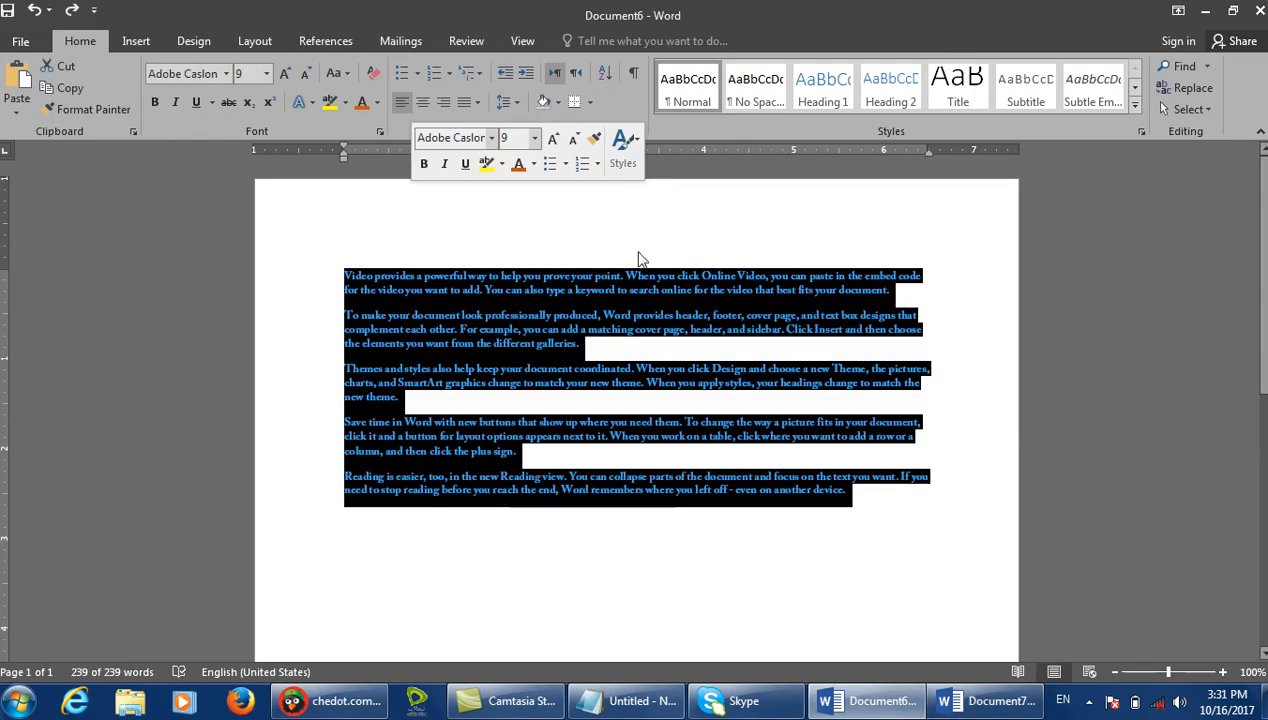
left_click(1258, 11)
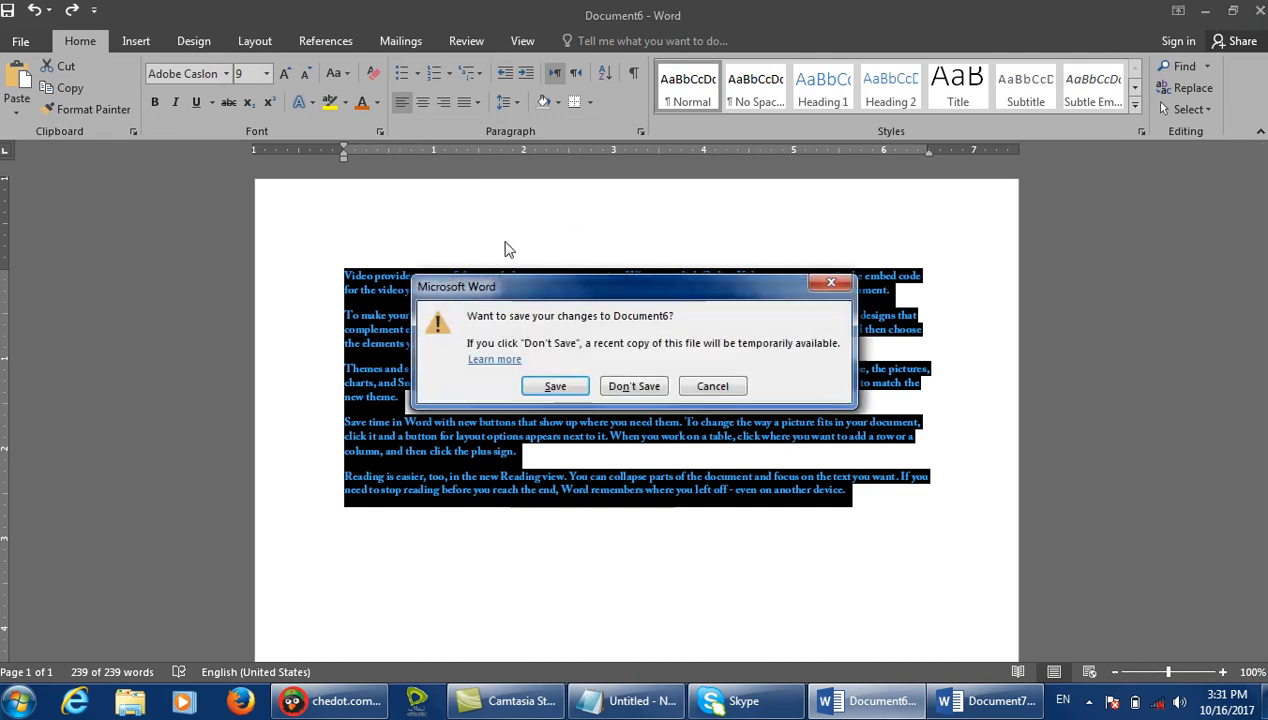
left_click(630, 381)
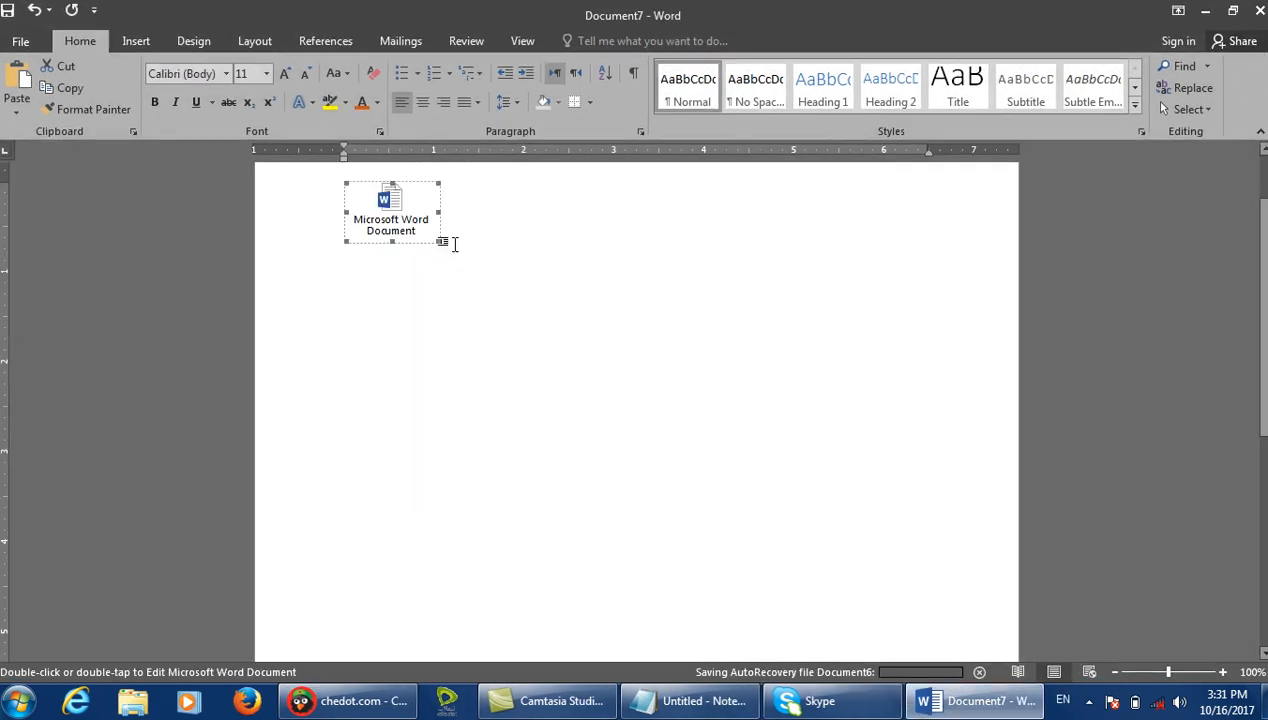
Delete the linked icon from Document7 and check the Paste Special options without pasting.
key("Delete")
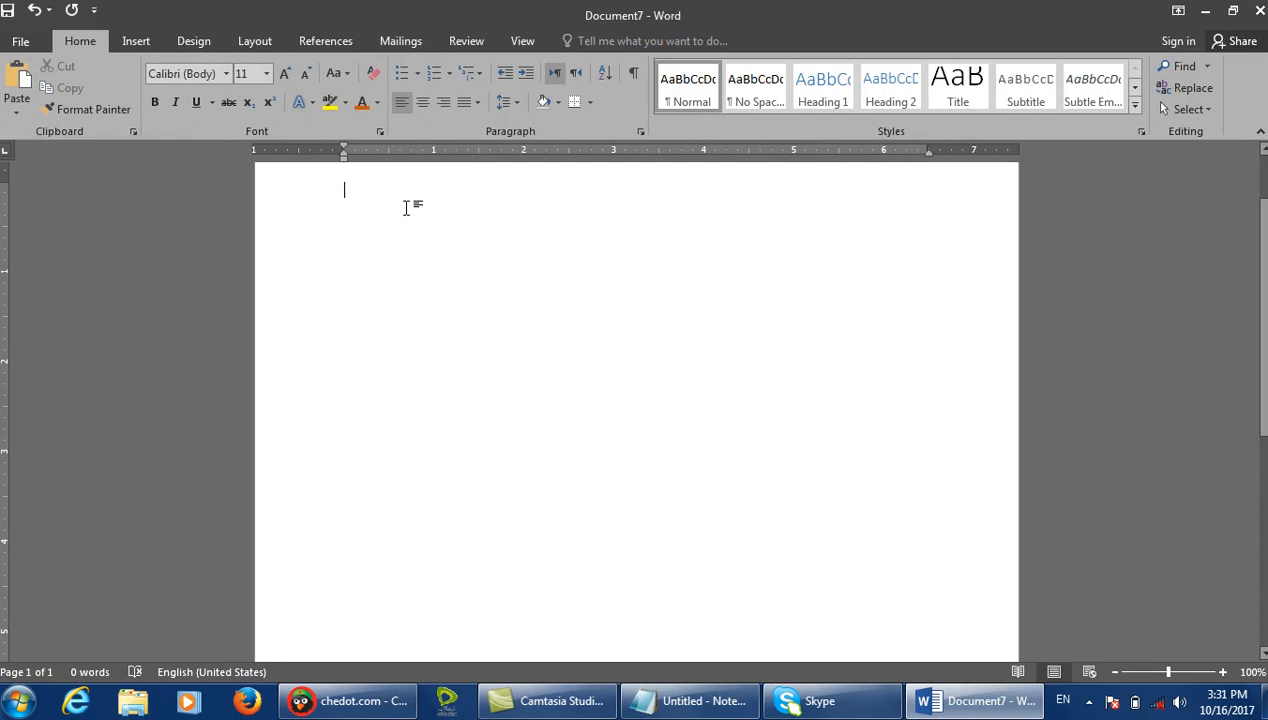
left_click(33, 112)
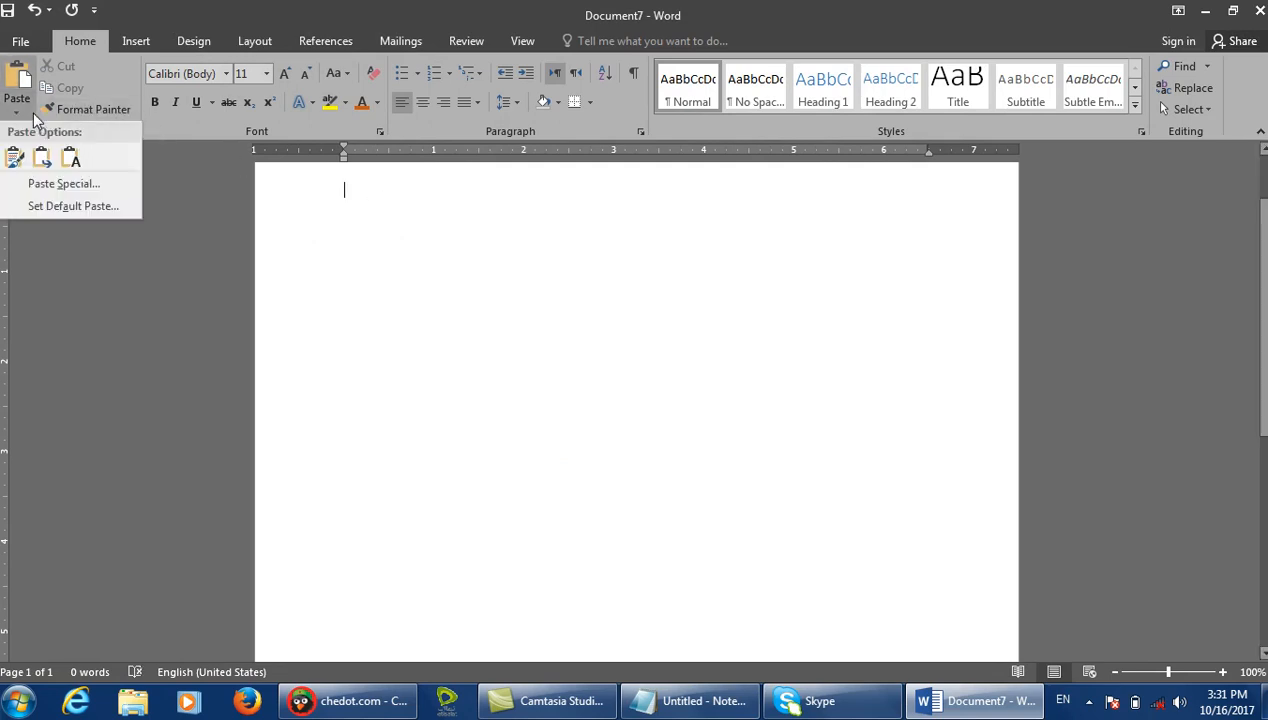
left_click(63, 184)
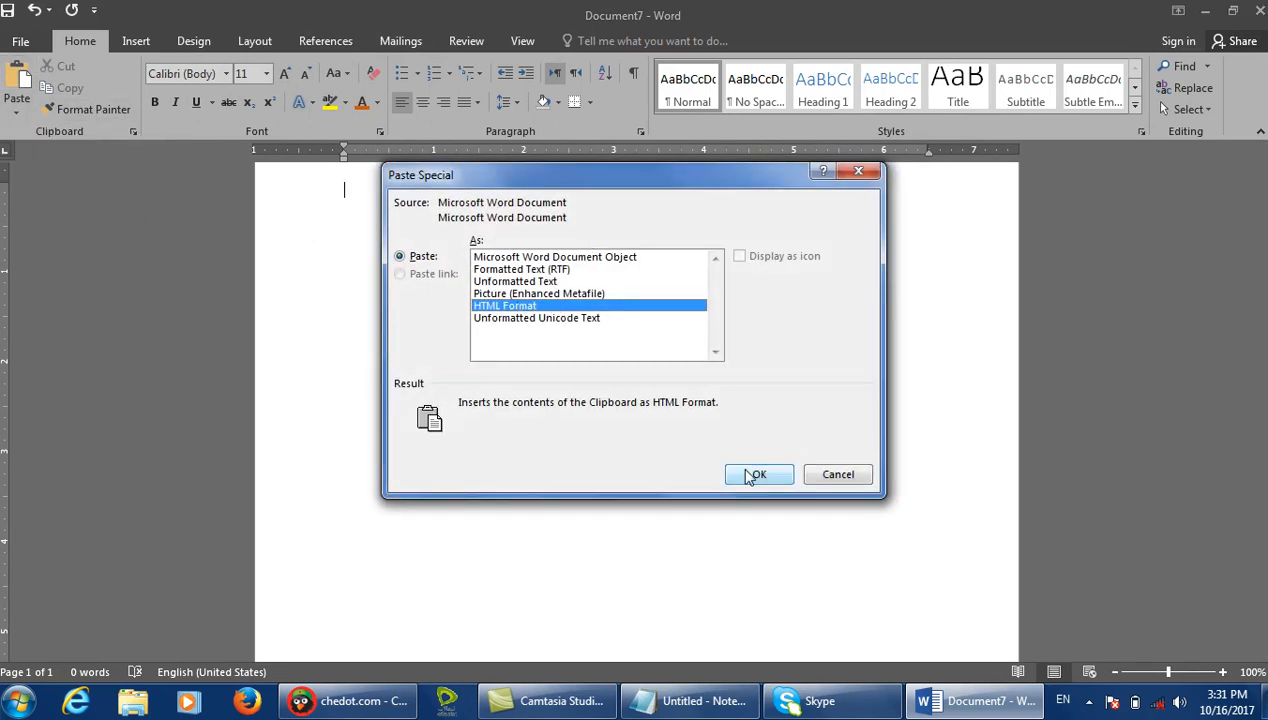
left_click(834, 476)
Generate sample paragraphs in Document7 with =rand() and select all of the text.
type("=ra")
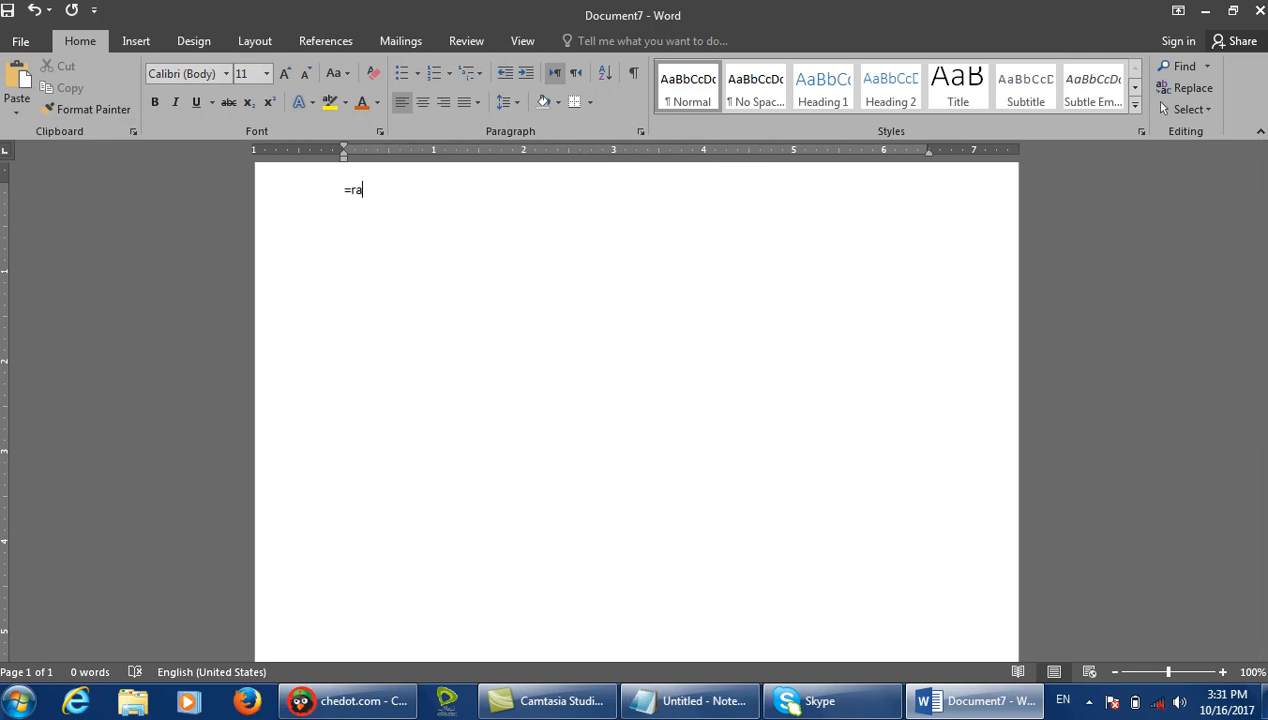
type("nd()")
key("Return")
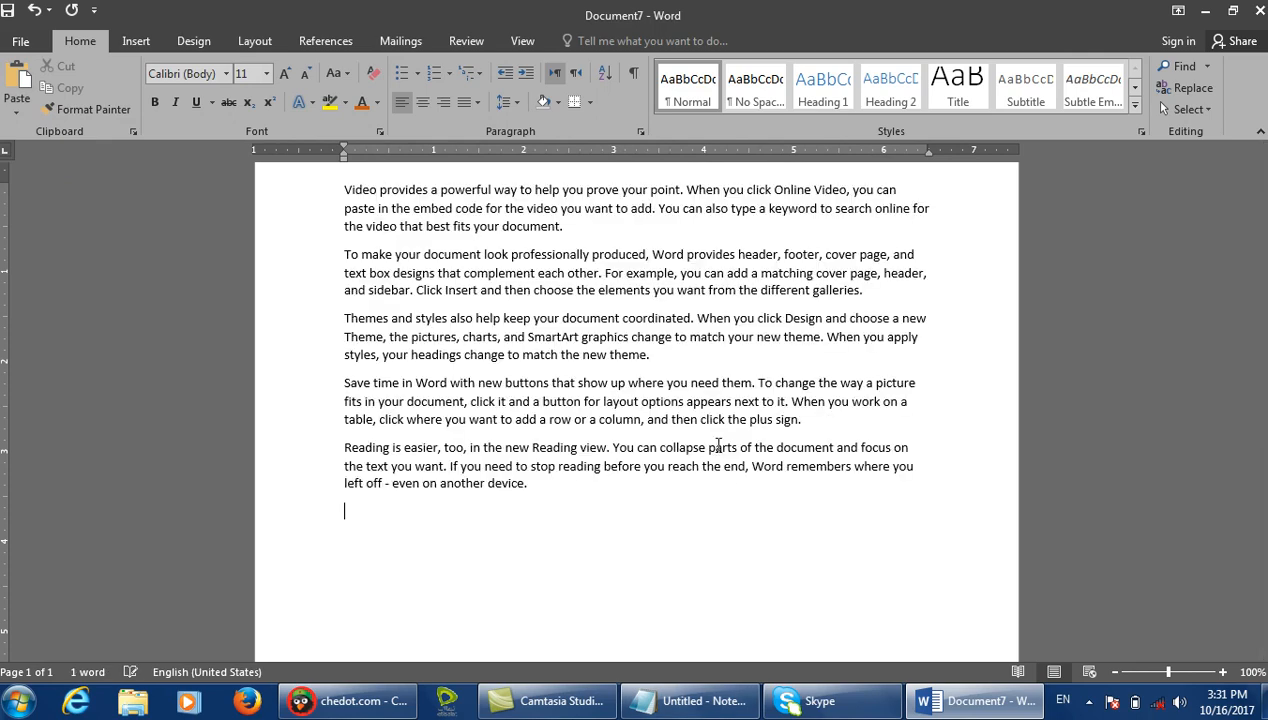
key("ctrl+a")
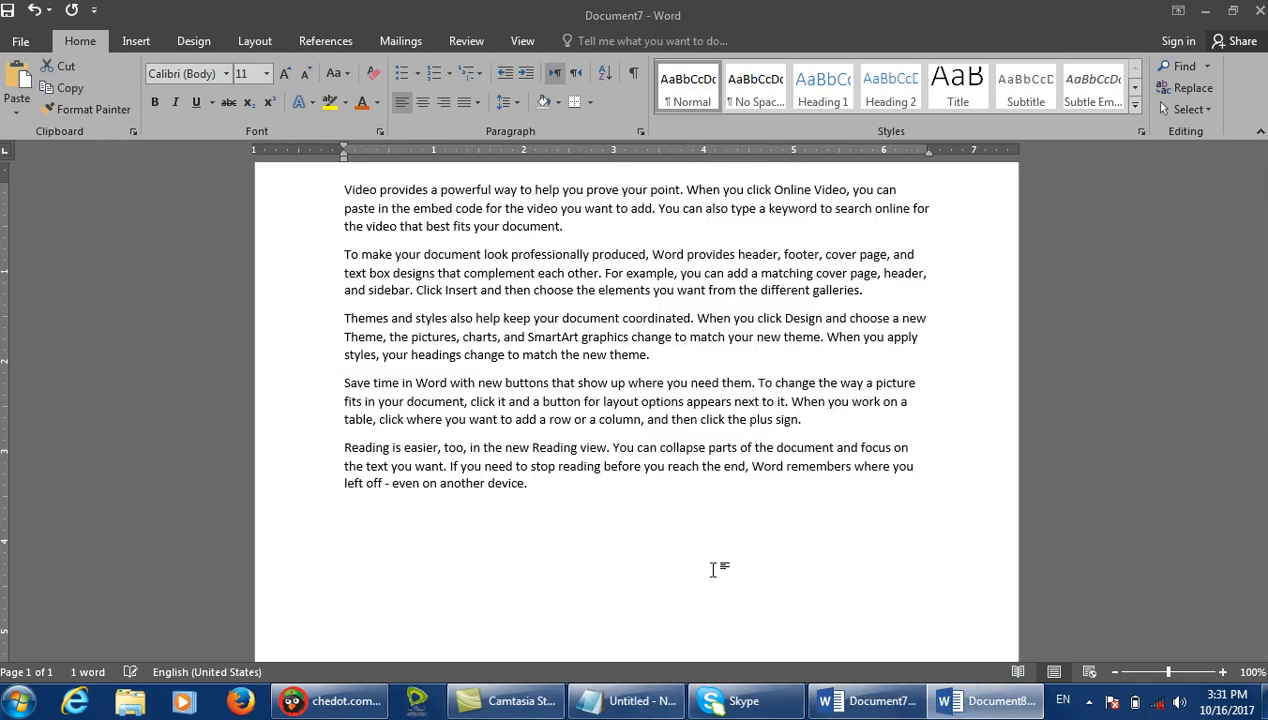
In Document8, examine Paste Special's Paste link and Display as icon options, including the icon choices, without pasting.
left_click(1005, 708)
left_click(16, 112)
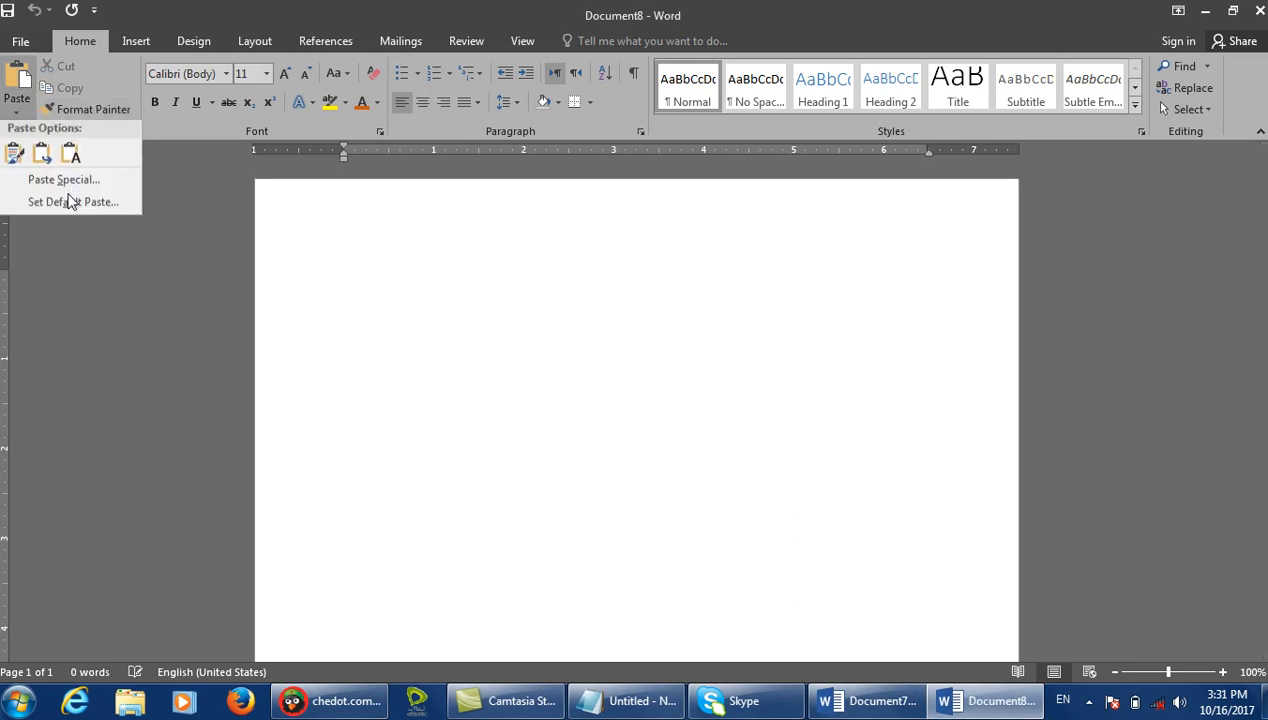
left_click(64, 184)
left_click(400, 273)
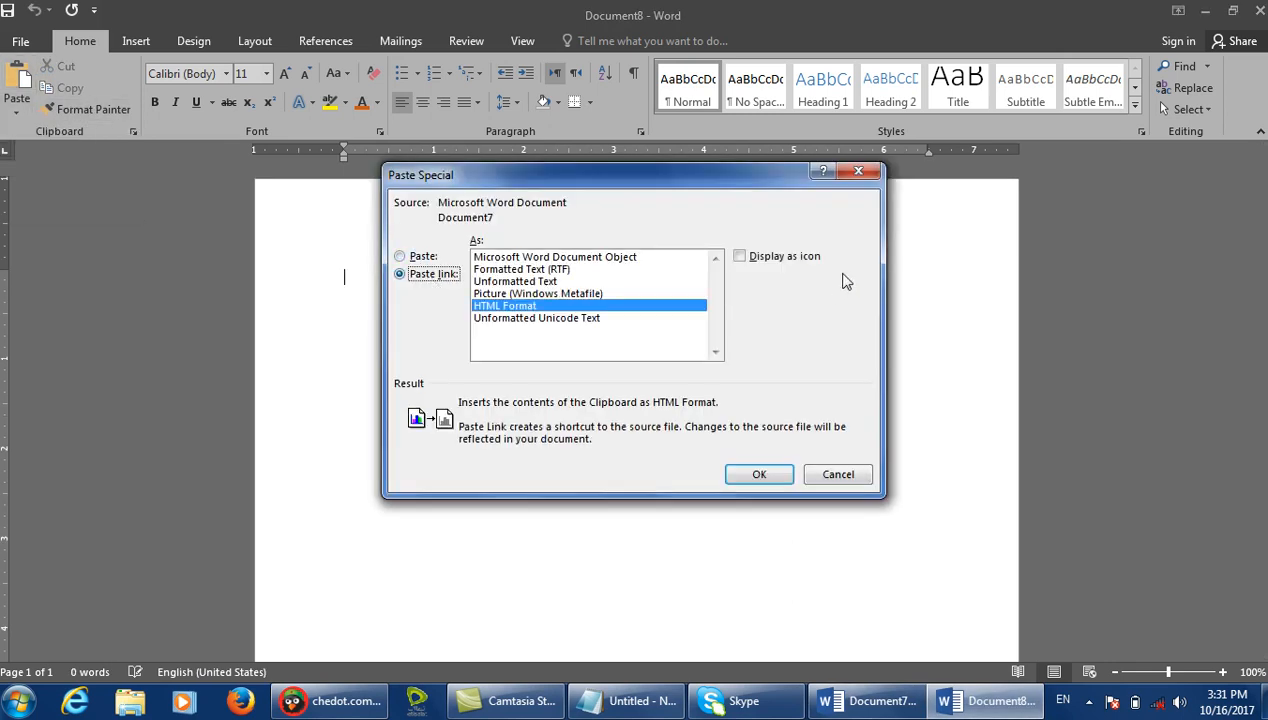
left_click(802, 258)
left_click(803, 355)
left_click_drag(529, 345, 521, 318)
left_click(826, 424)
left_click(838, 474)
Add "9: Set Deafult paste" below the icon entry in the Notepad list.
left_click(16, 108)
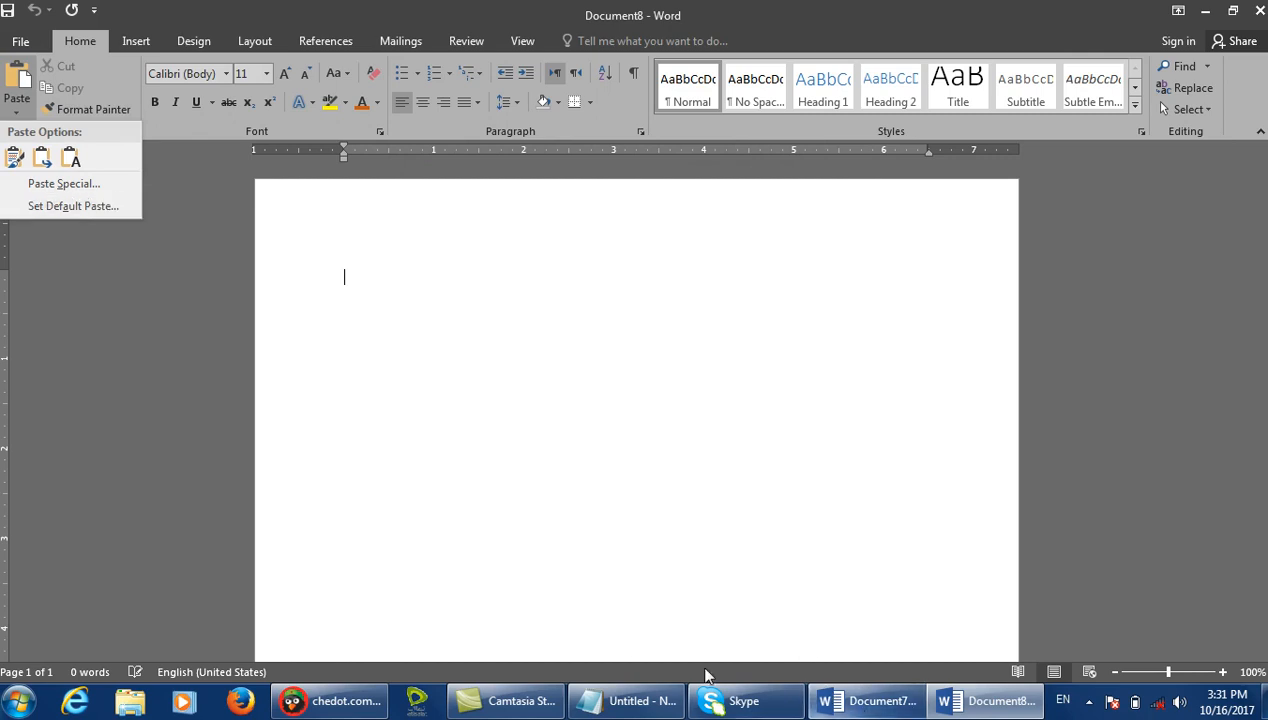
left_click(628, 705)
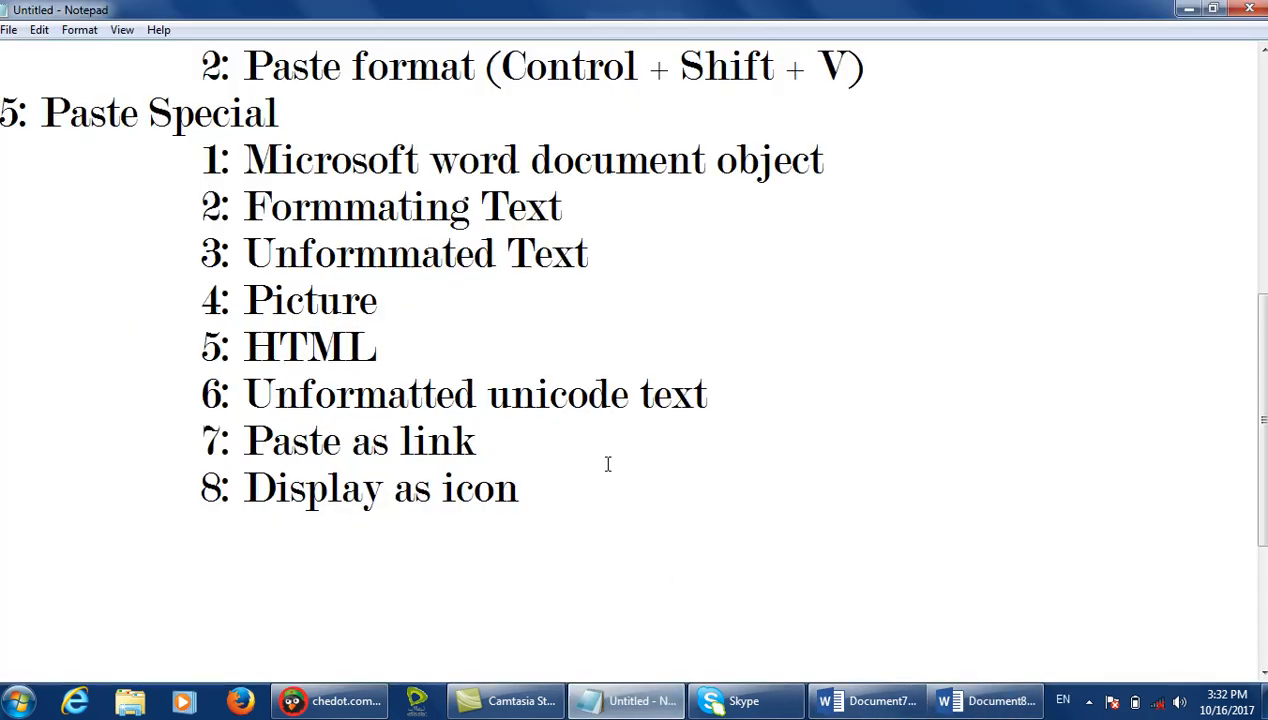
type("9: Set Deafult past")
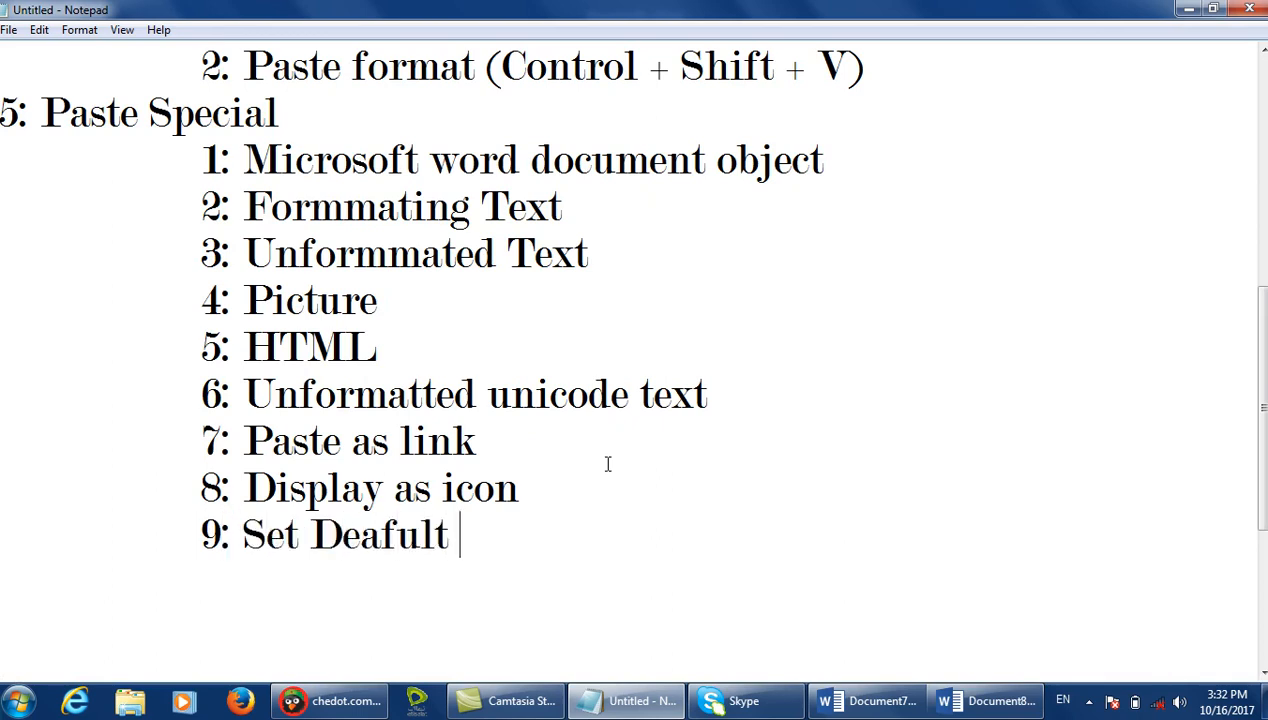
key("BackSpace")
type("aste")
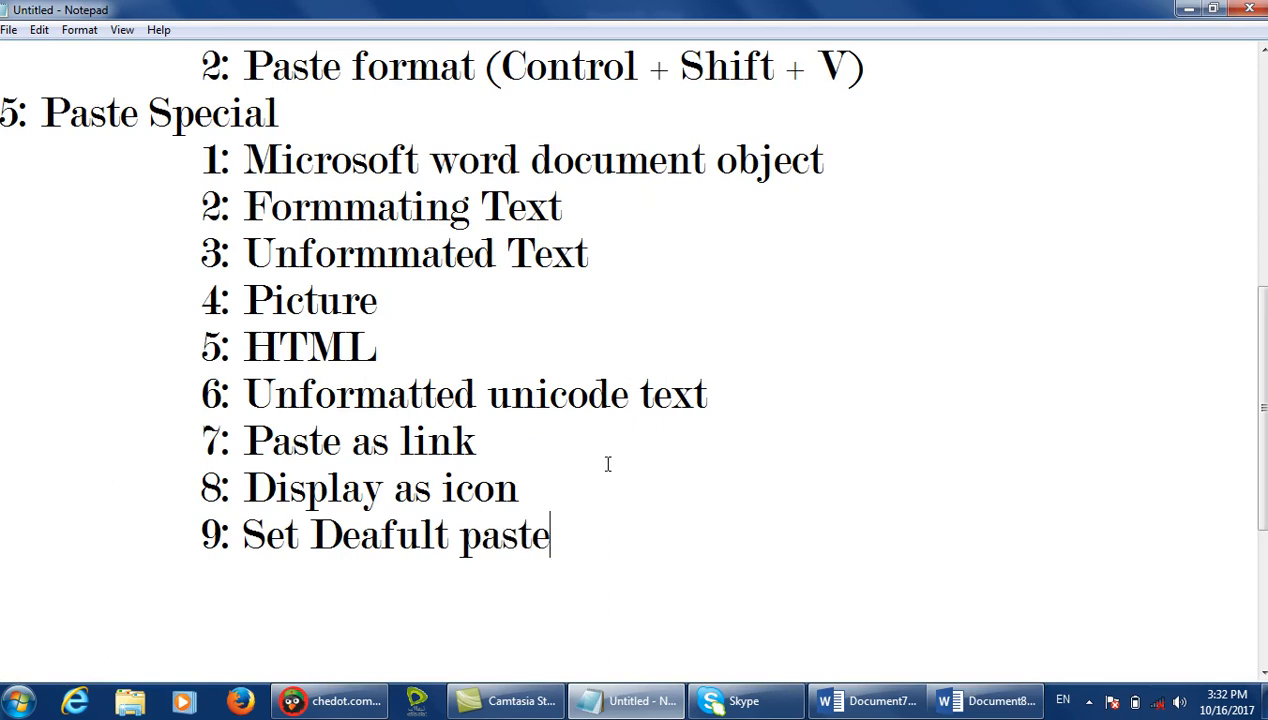
left_click(1212, 8)
Preview the paste options in Document8, including Keep Text Only, without pasting.
left_click(874, 252)
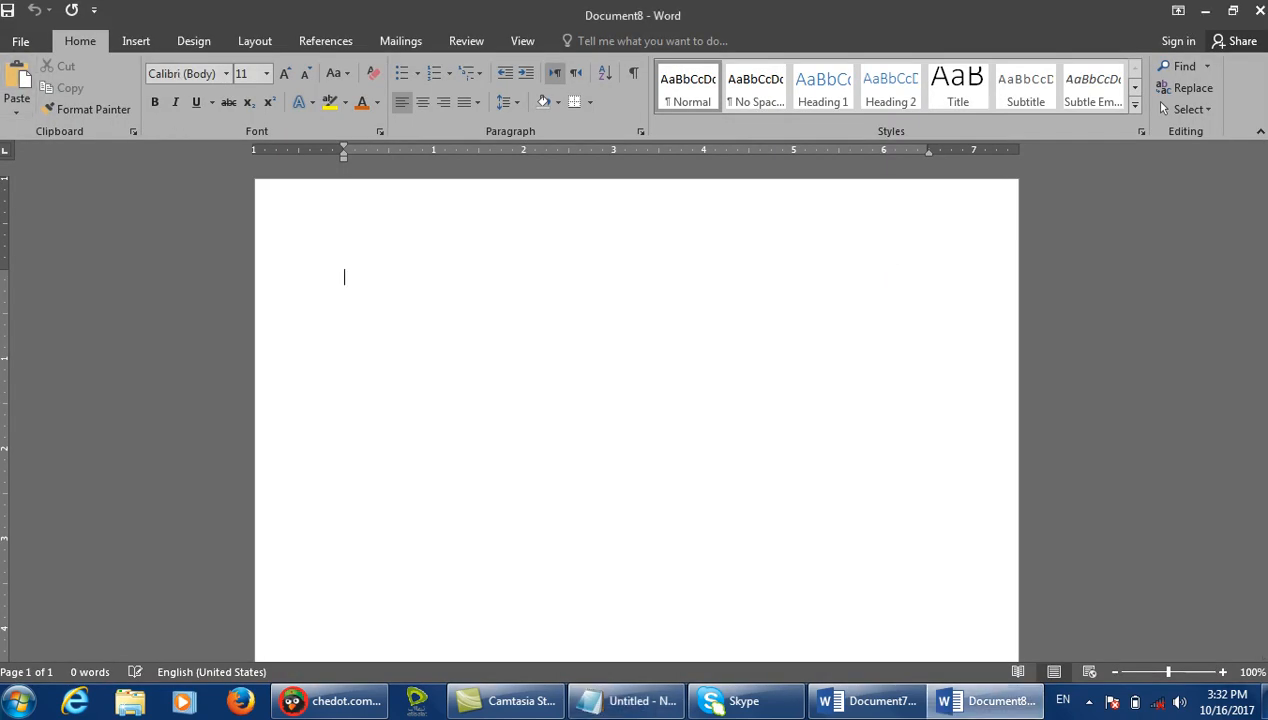
left_click(20, 118)
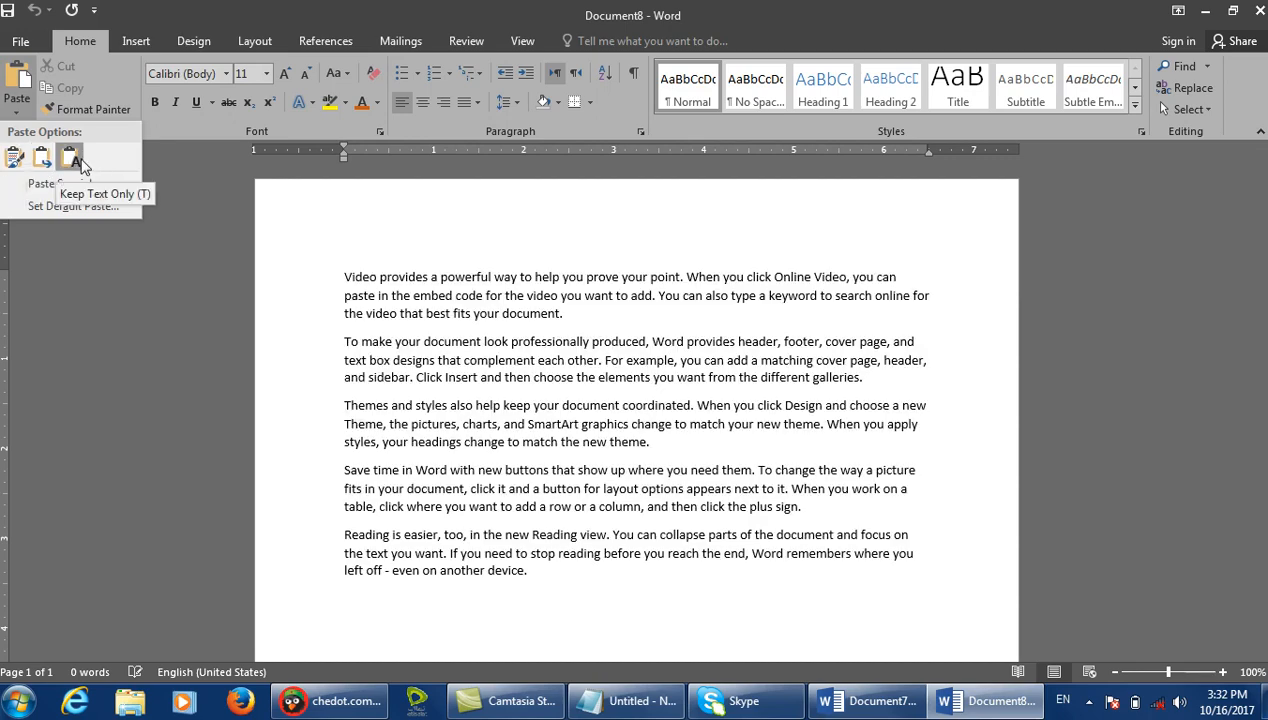
left_click(682, 540)
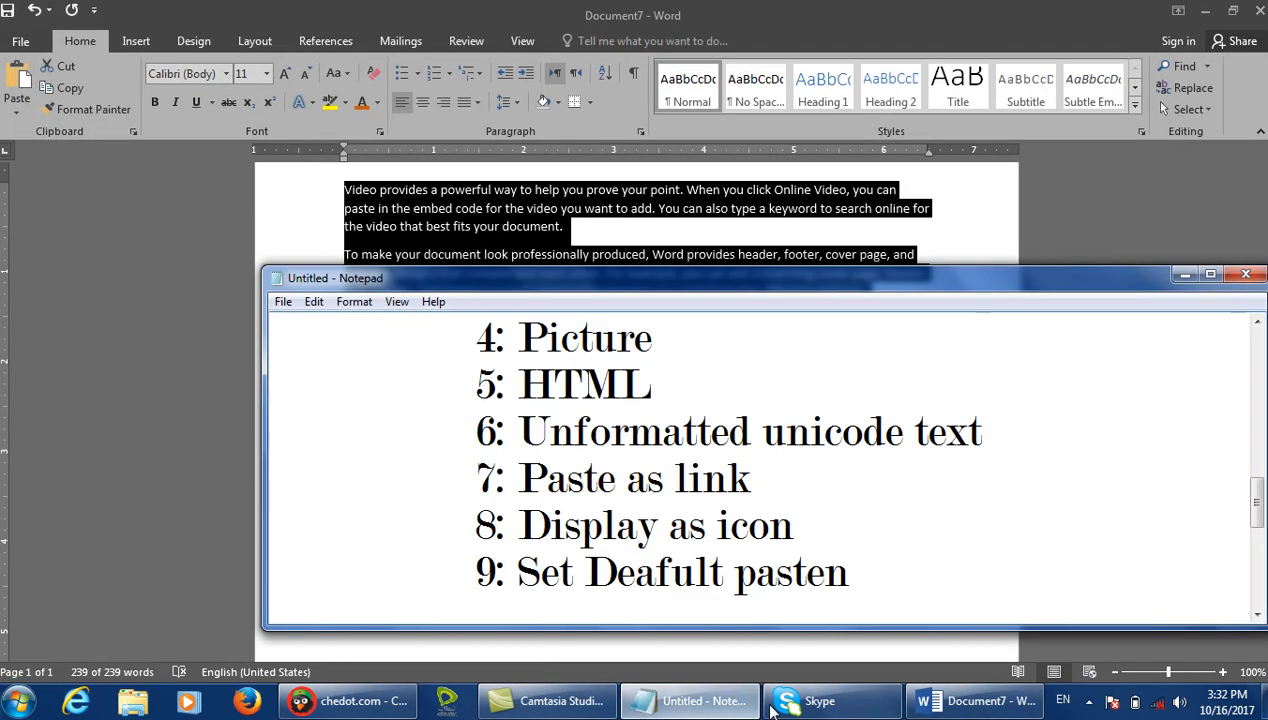
Get Notepad out of the way and close Document7 without saving.
left_click(684, 700)
key("ctrl+w")
key("n")
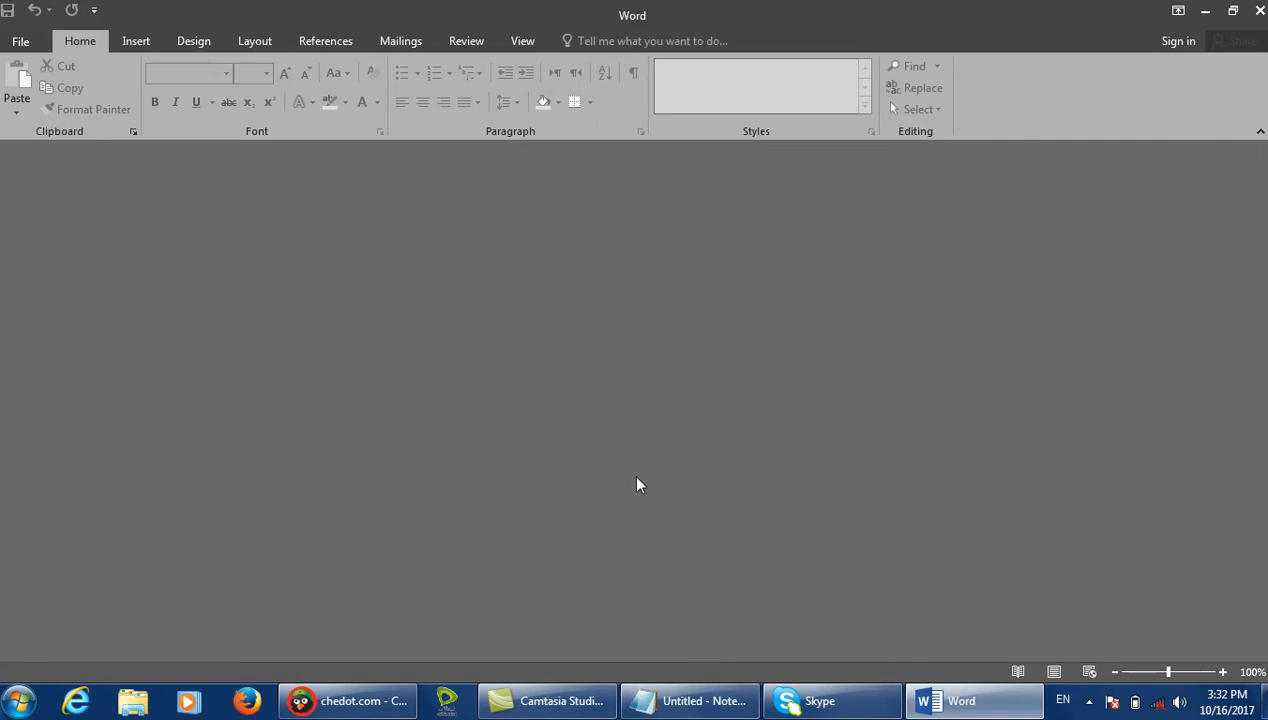
Create a new blank document and fill it with sample paragraphs using =rand().
key("ctrl+n")
type("d()")
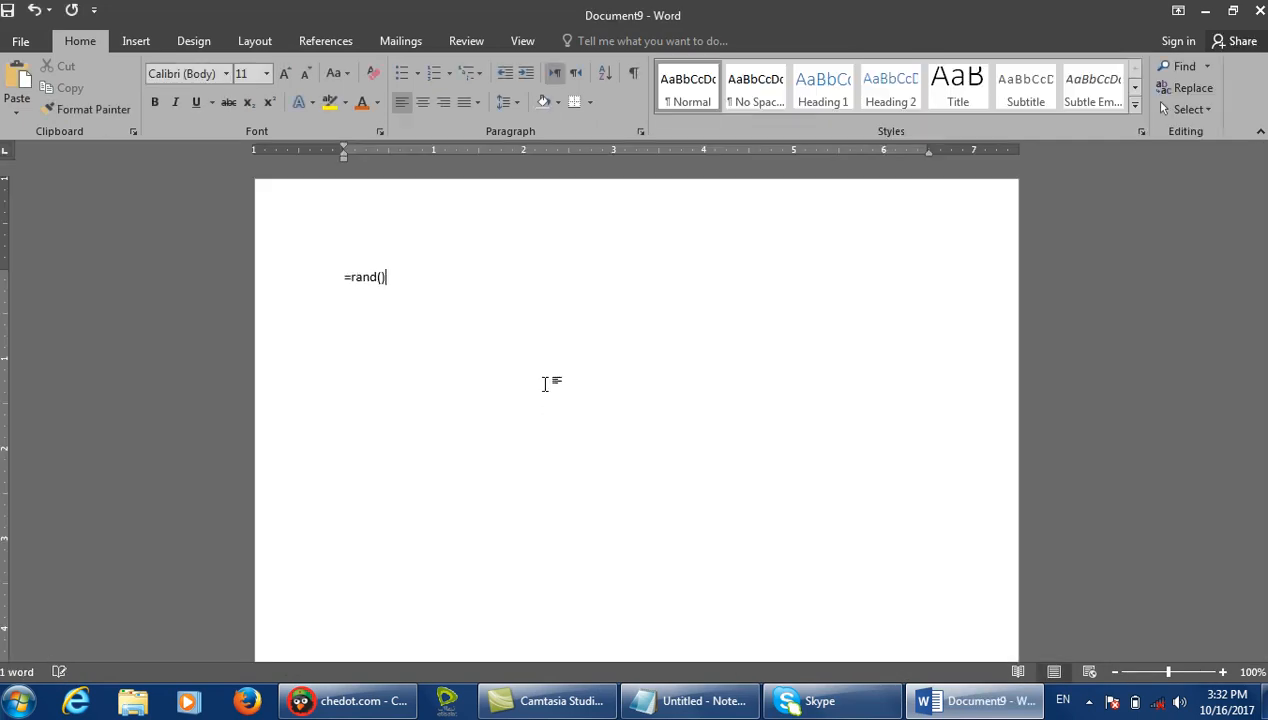
key("Return")
Format all the sample paragraphs in orange with italic, bold and underline.
key("ctrl+a")
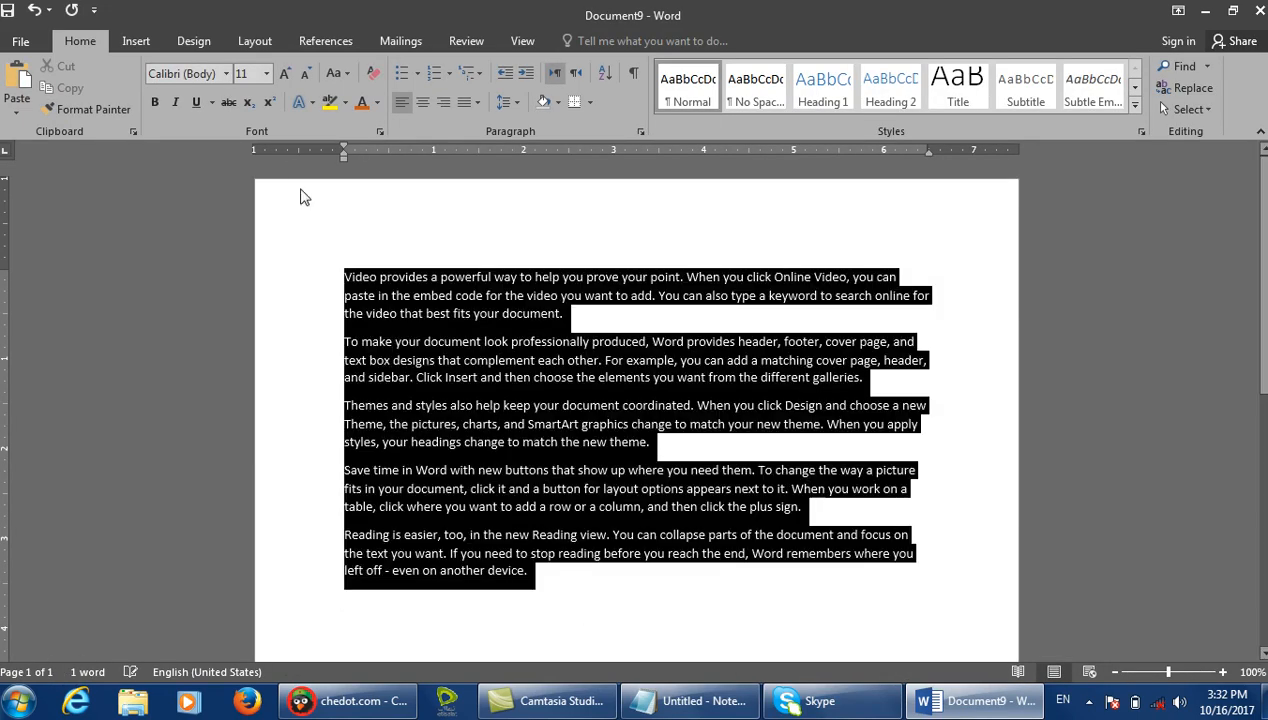
left_click(363, 104)
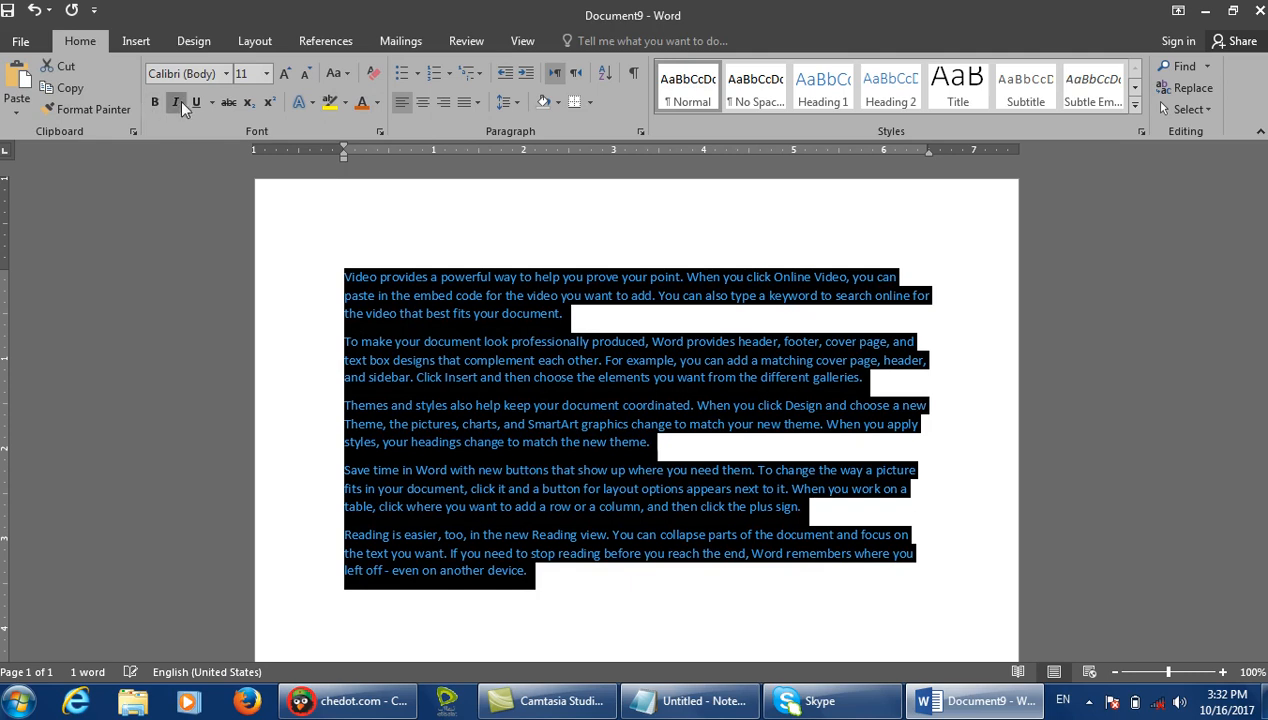
left_click(178, 102)
left_click(157, 104)
left_click(197, 103)
Copy the formatted paragraphs and insert a page break below them.
right_click(613, 410)
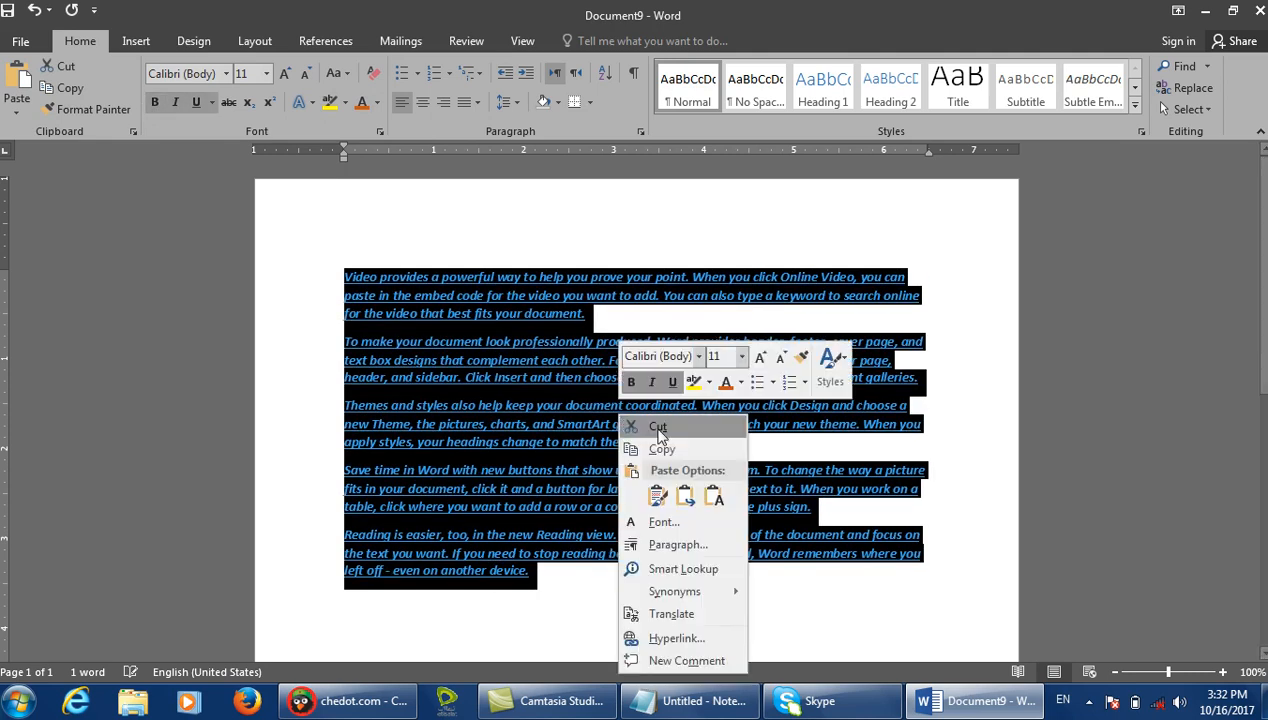
left_click(664, 450)
left_click(619, 598)
key("ctrl+Return")
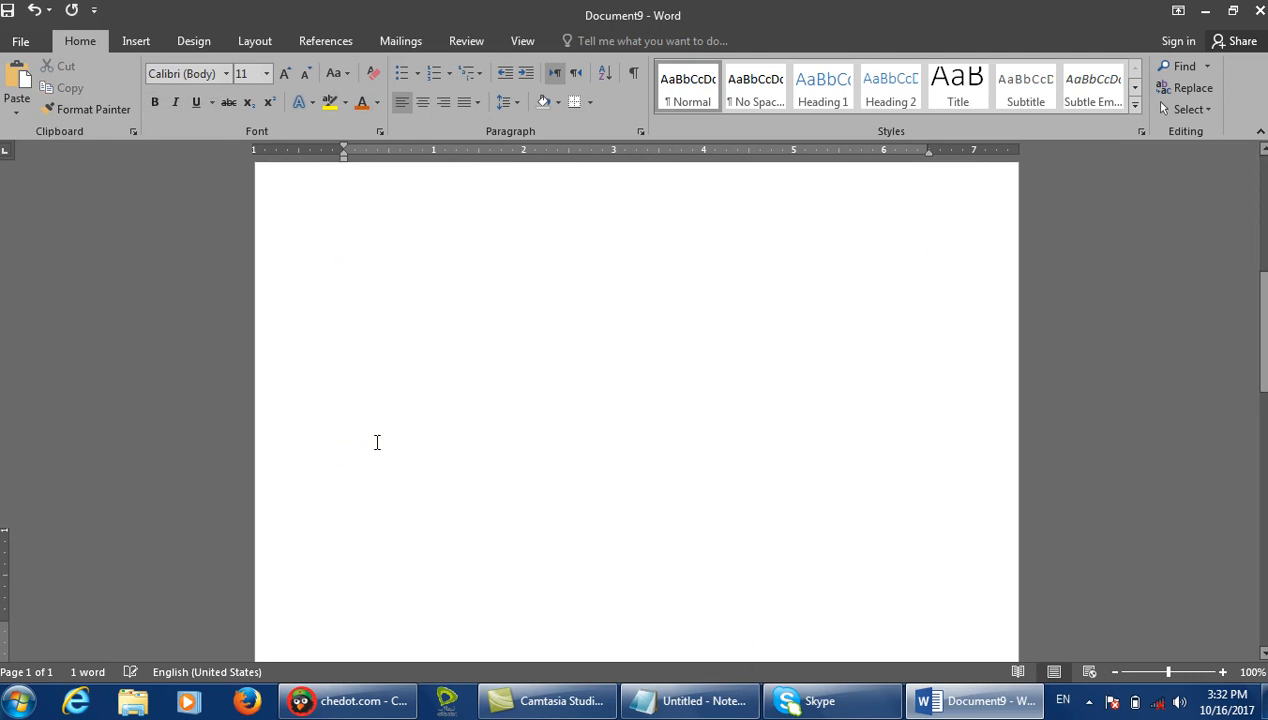
Paste the copied paragraphs on page 2 with the default paste and undo it.
left_click(20, 80)
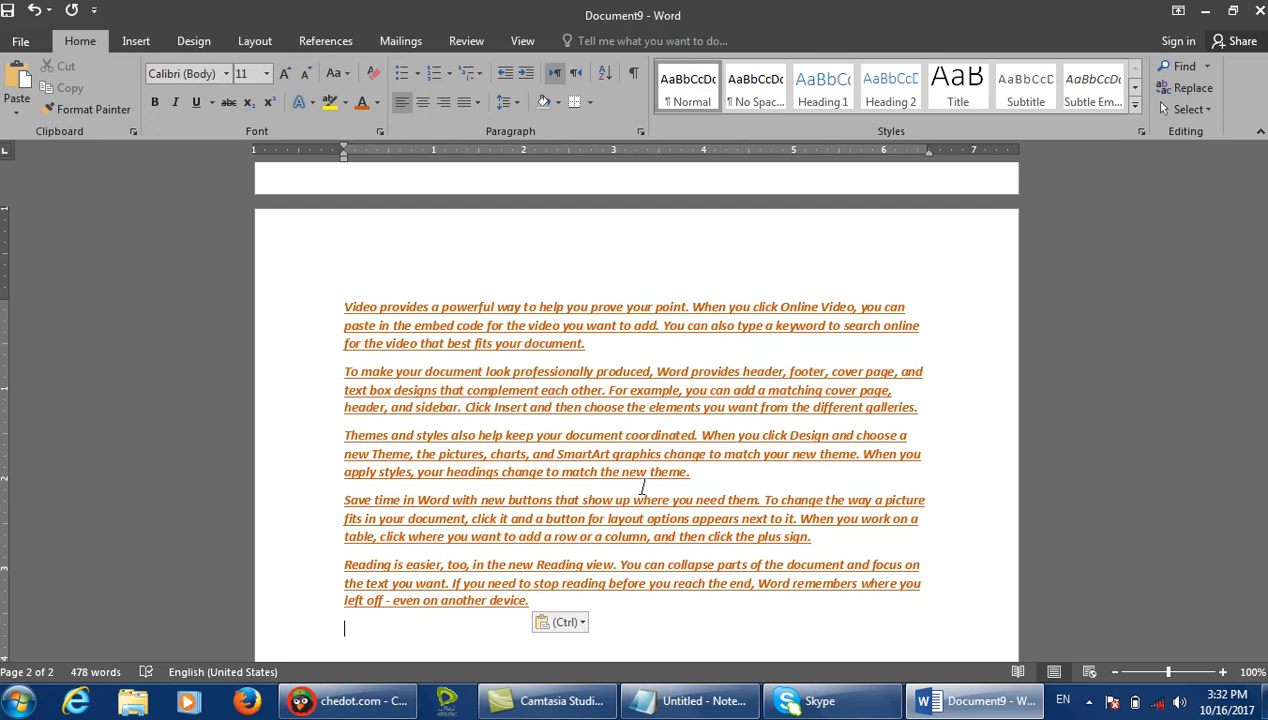
key("ctrl+z")
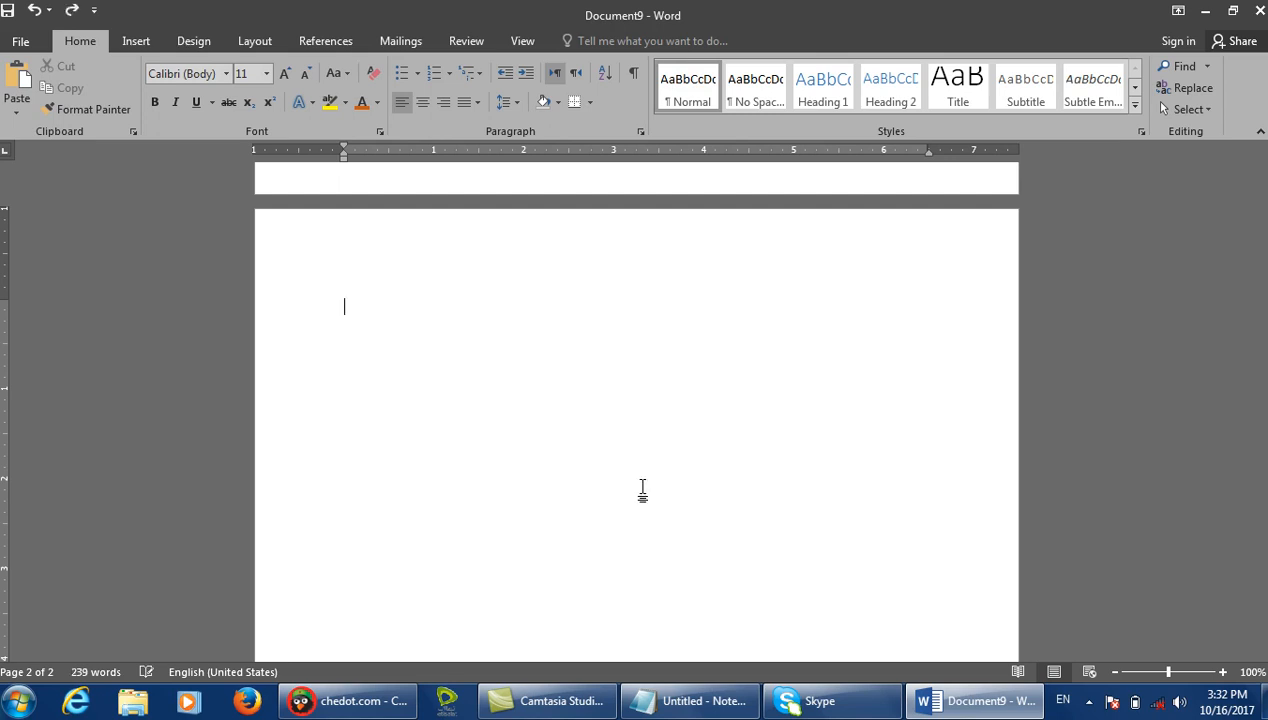
Through Set Default Paste, set pasting within the same document and between documents to Keep Text Only.
left_click(24, 104)
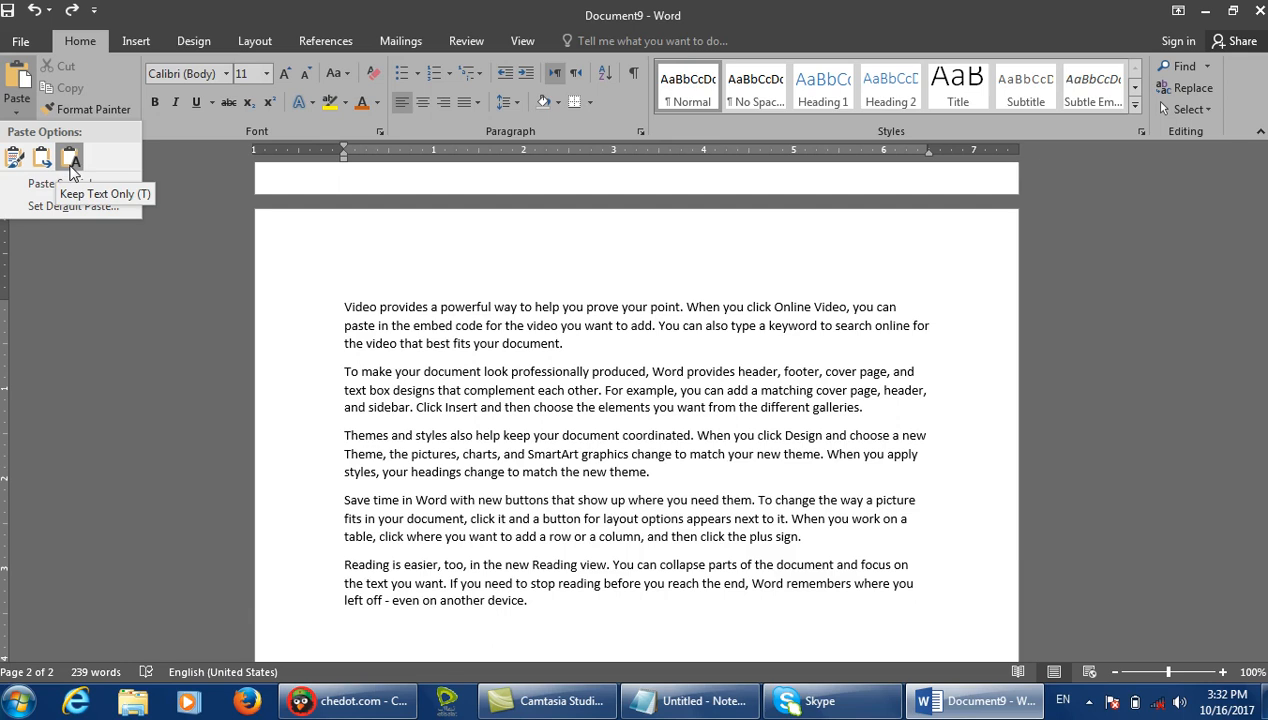
left_click(561, 596)
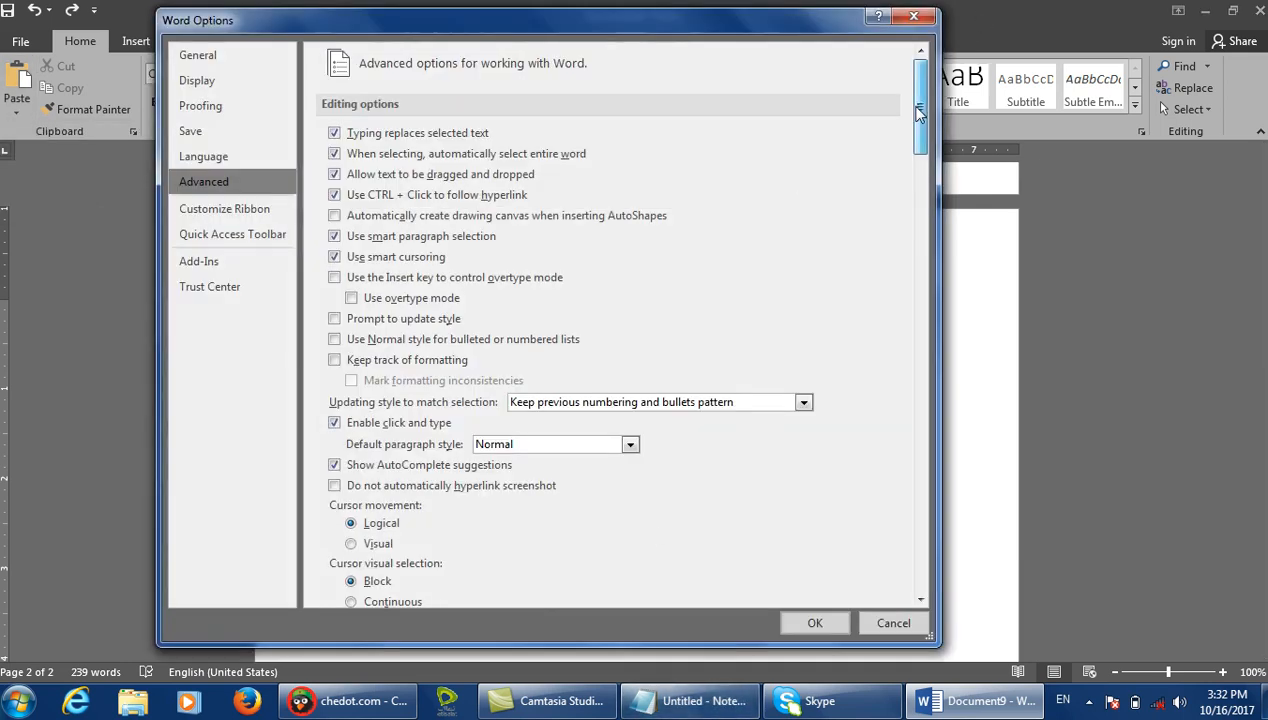
left_click_drag(919, 113, 920, 212)
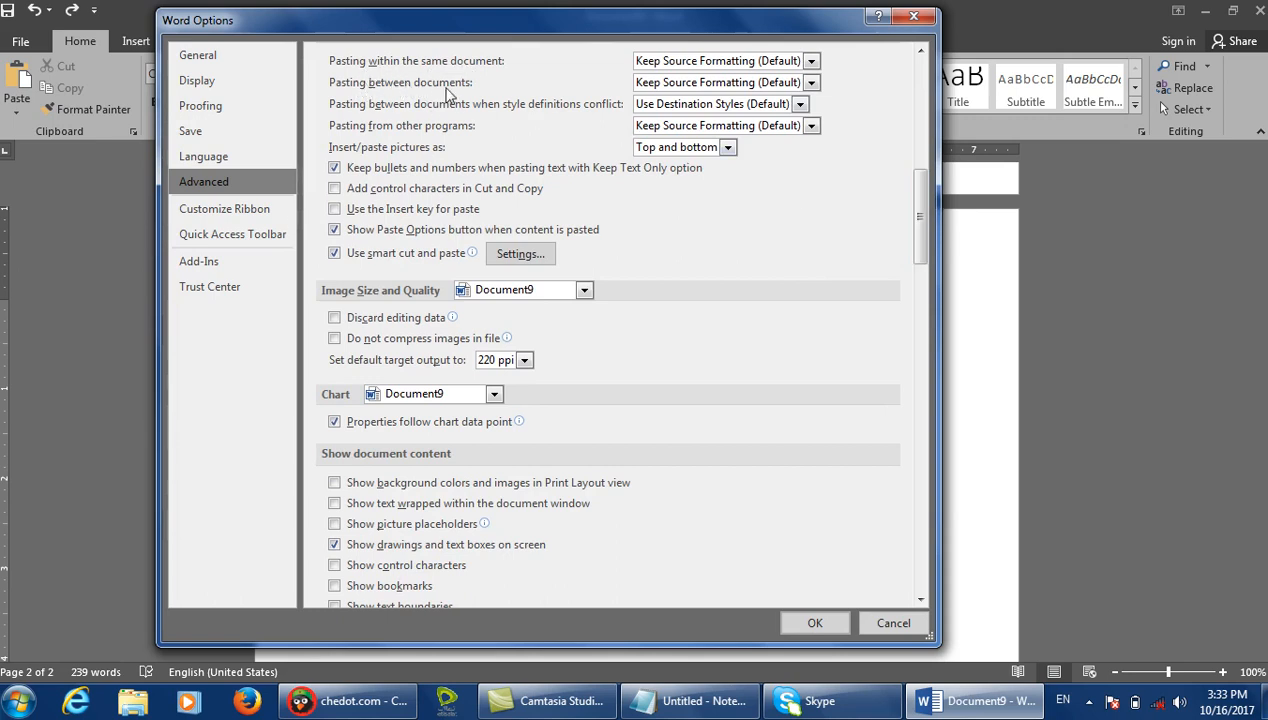
left_click(724, 84)
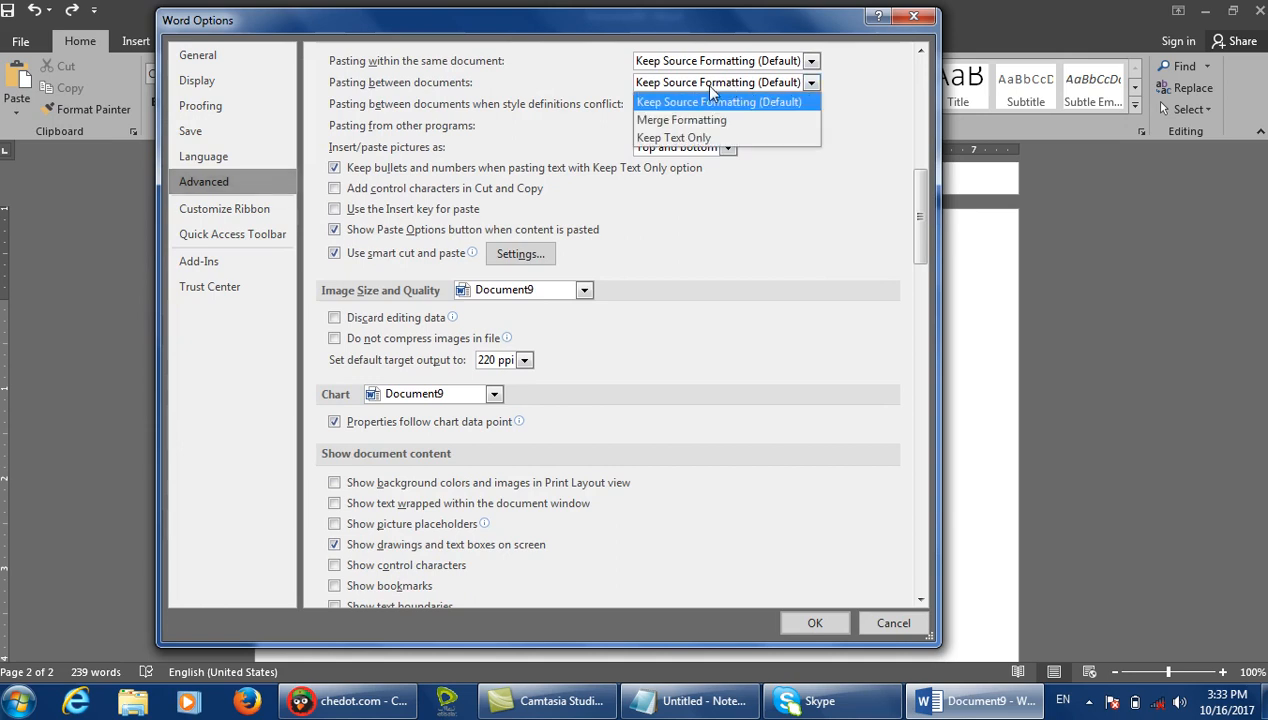
left_click(678, 140)
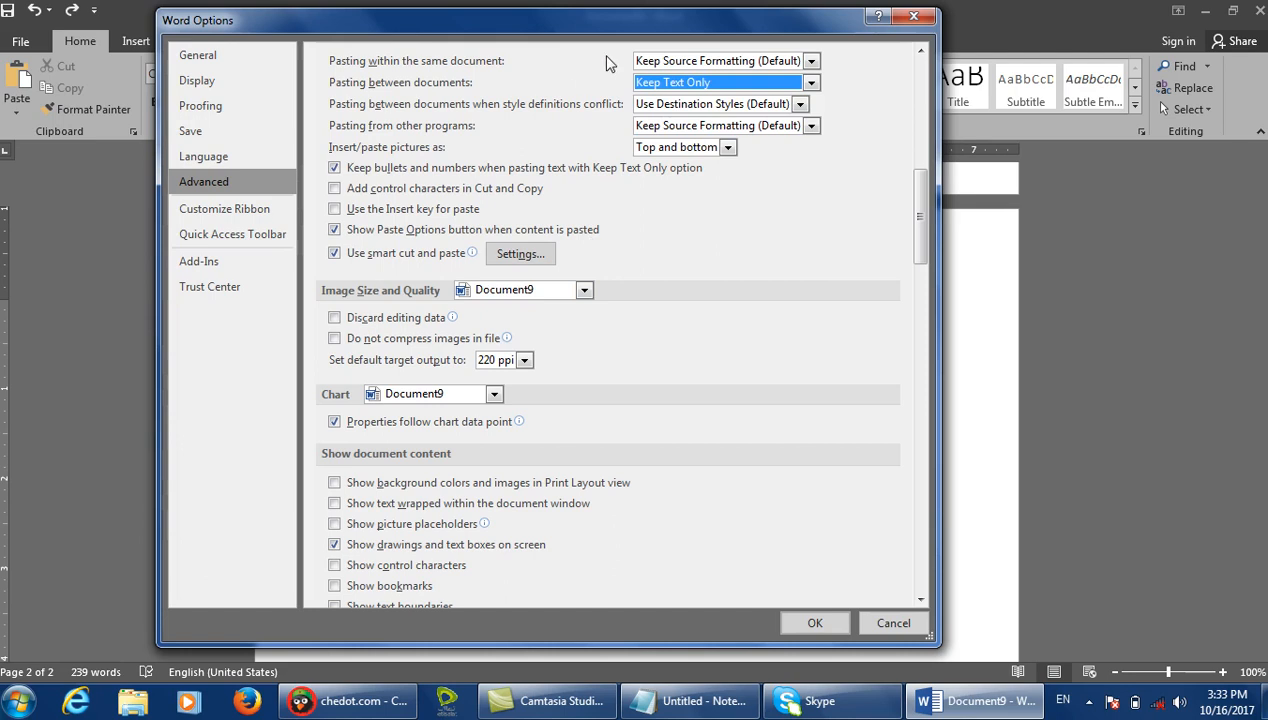
left_click(645, 61)
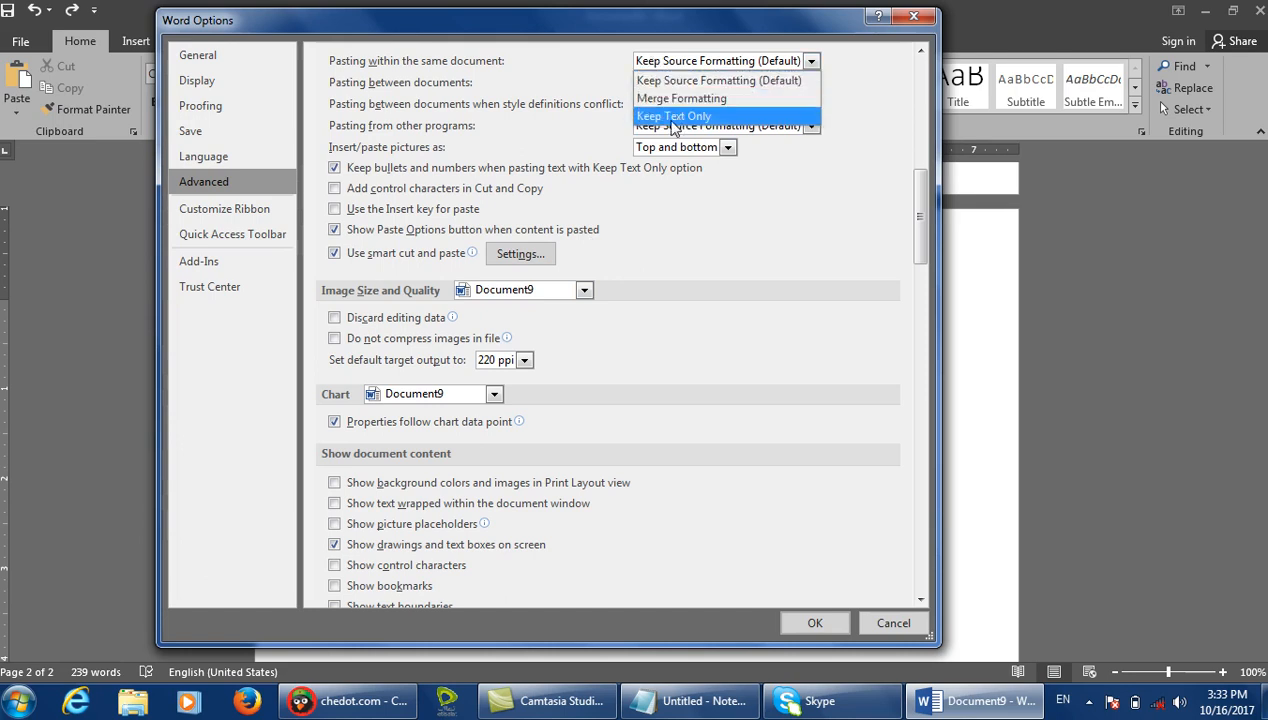
left_click(674, 117)
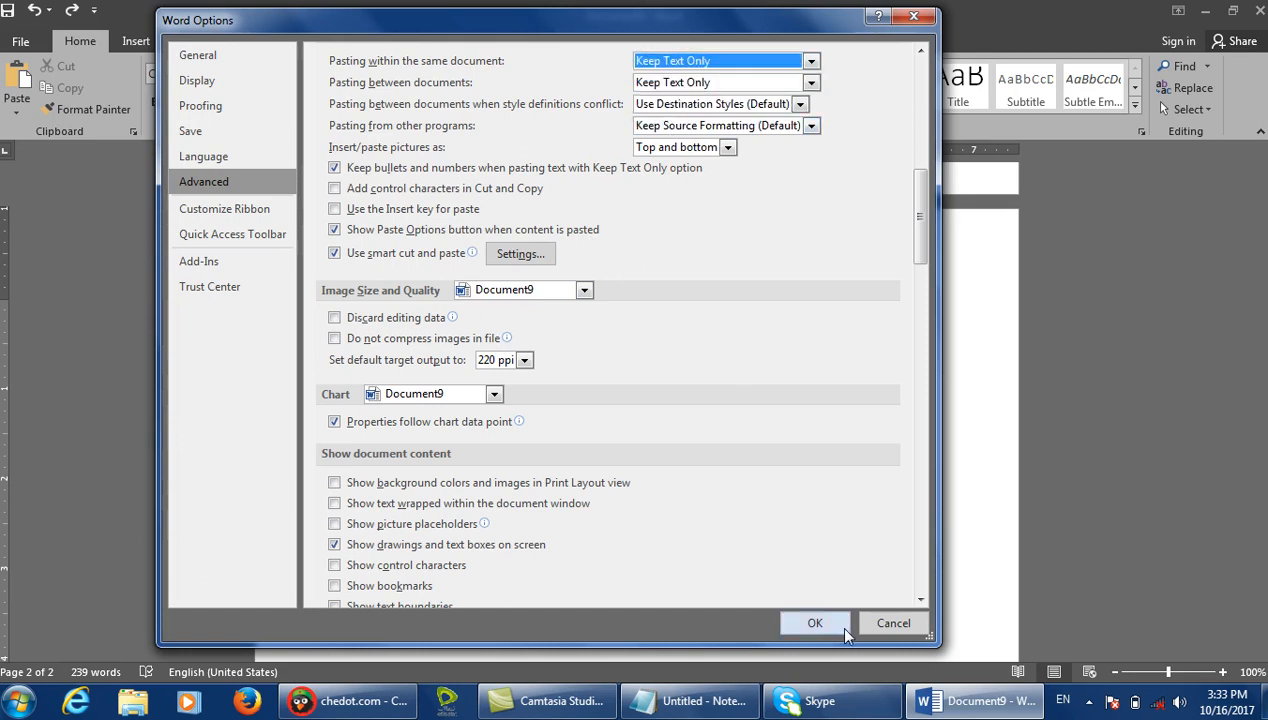
left_click(812, 622)
Copy the formatted paragraphs on page 1 again and paste them on page 2 with the default paste.
scroll(562, 378, "up", 10)
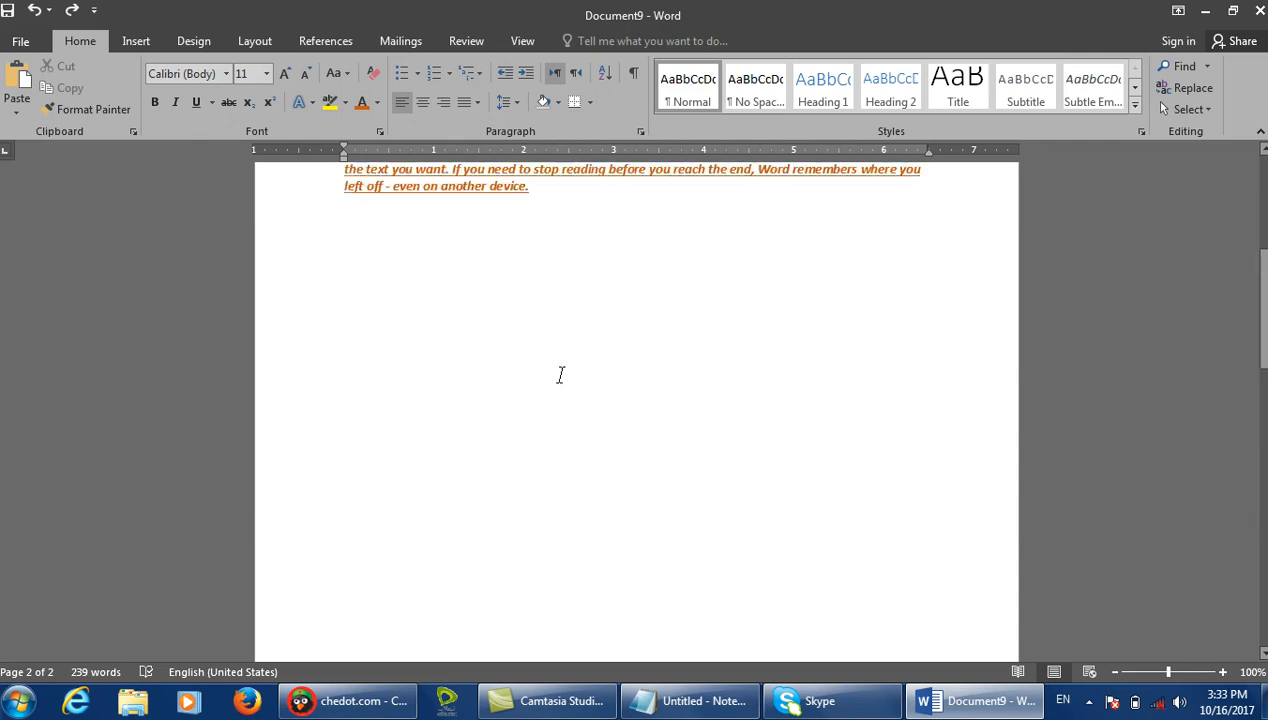
left_click_drag(532, 567, 294, 219)
right_click(390, 298)
left_click(425, 302)
left_click(34, 75)
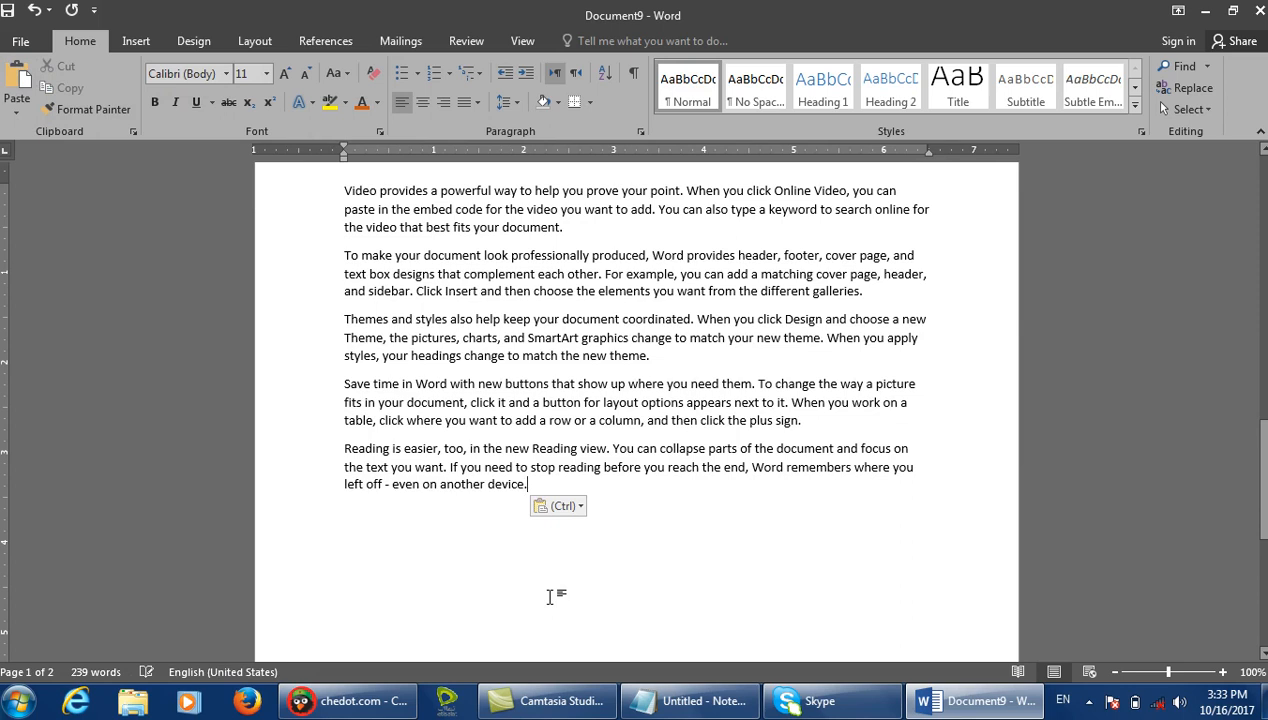
Maximize the Notepad outline and review its Clipboard entries from the beginning, ending back in Word.
left_click(662, 700)
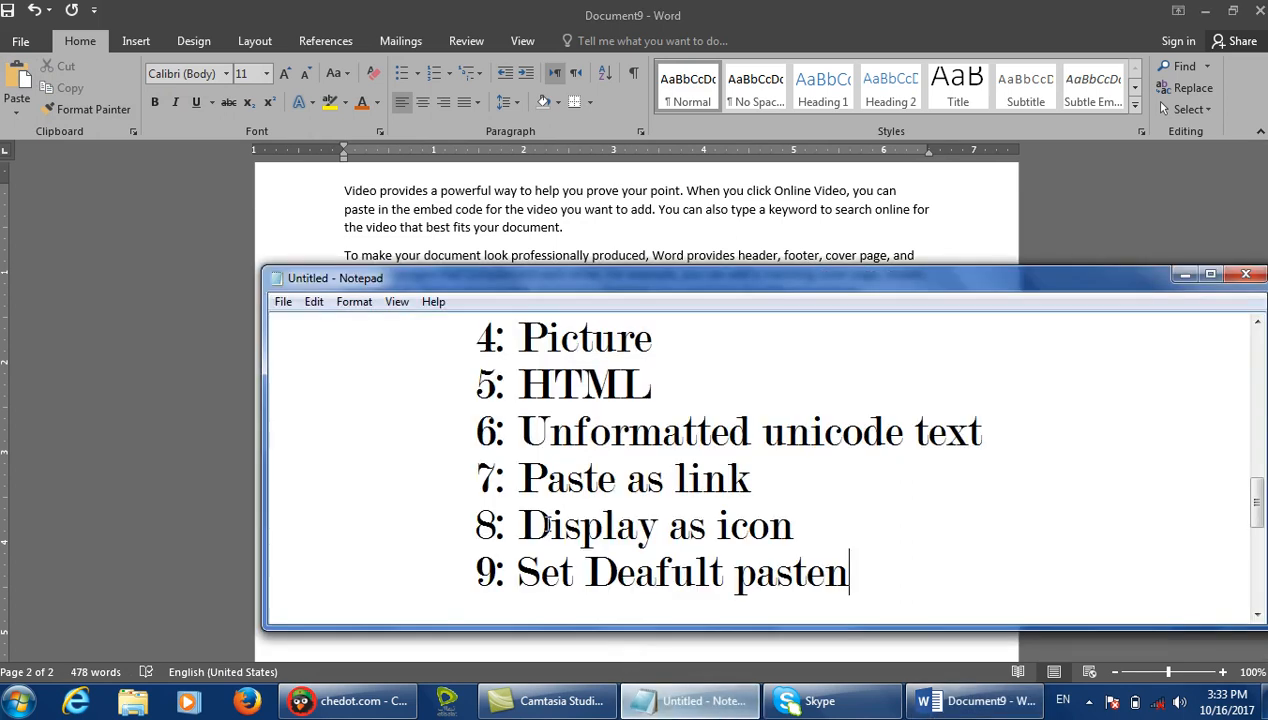
double_click(641, 283)
scroll(560, 372, "up", 10)
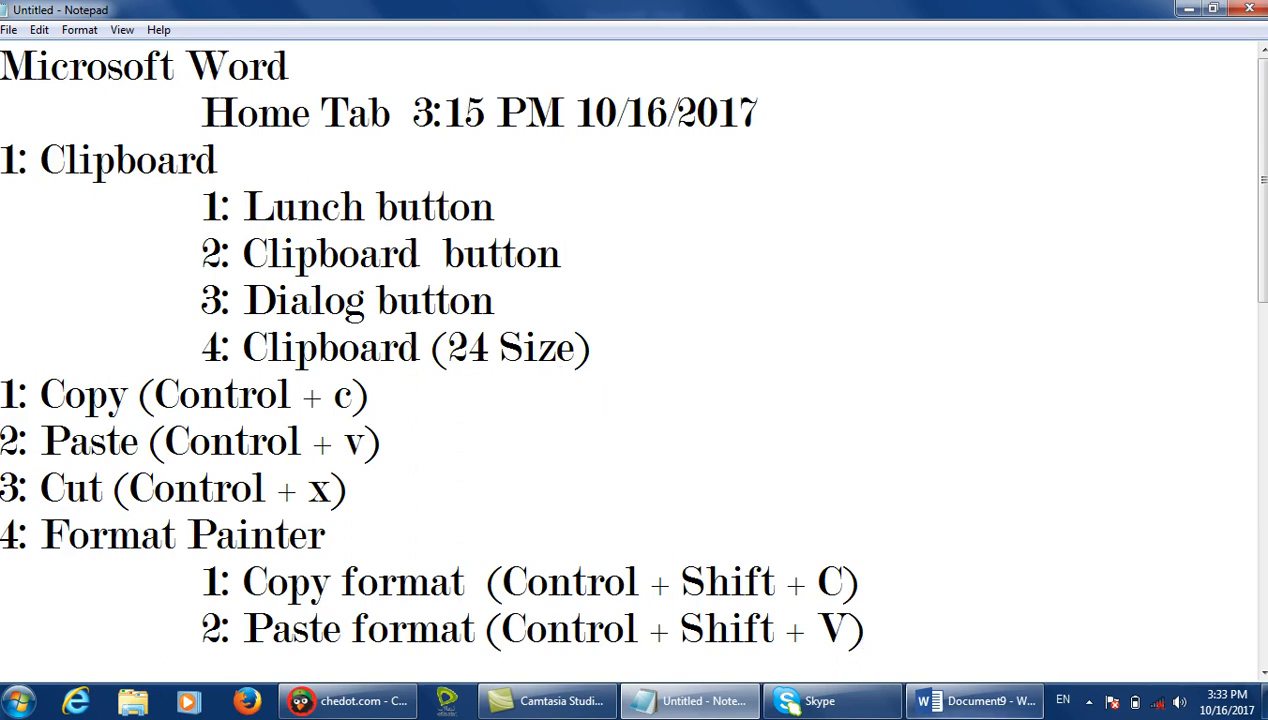
mouse_move(972, 700)
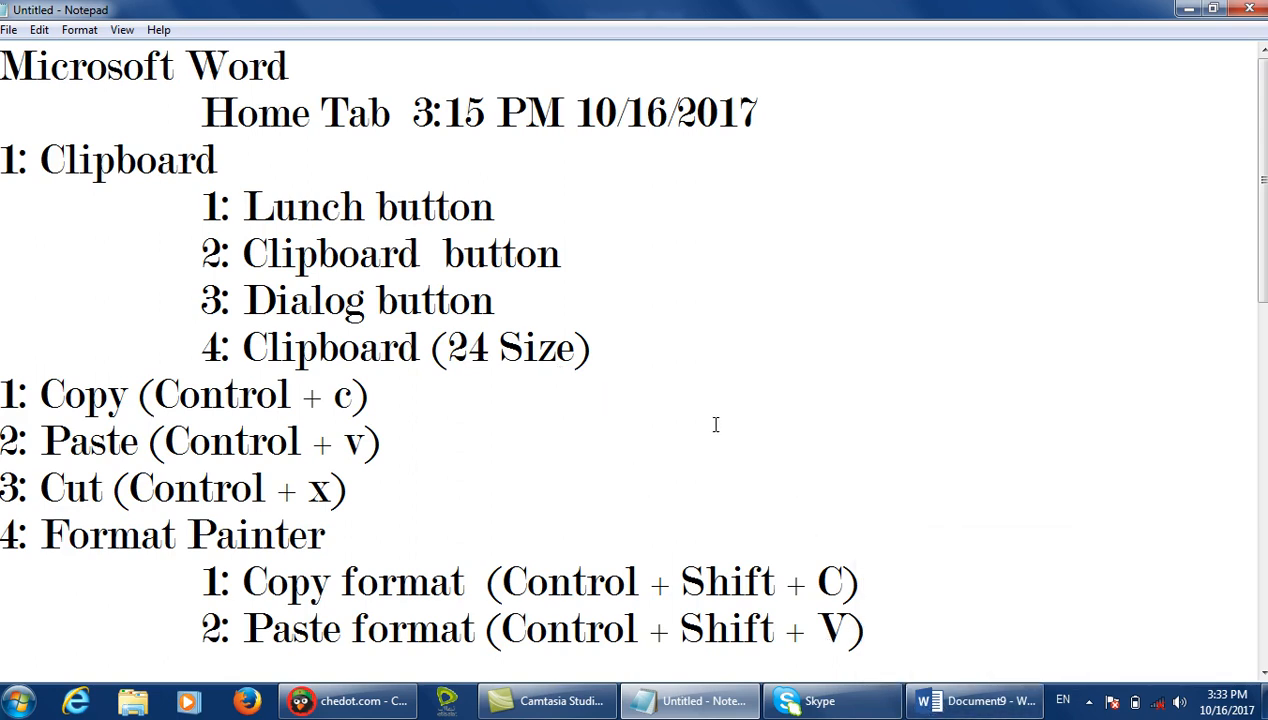
key("alt+Tab")
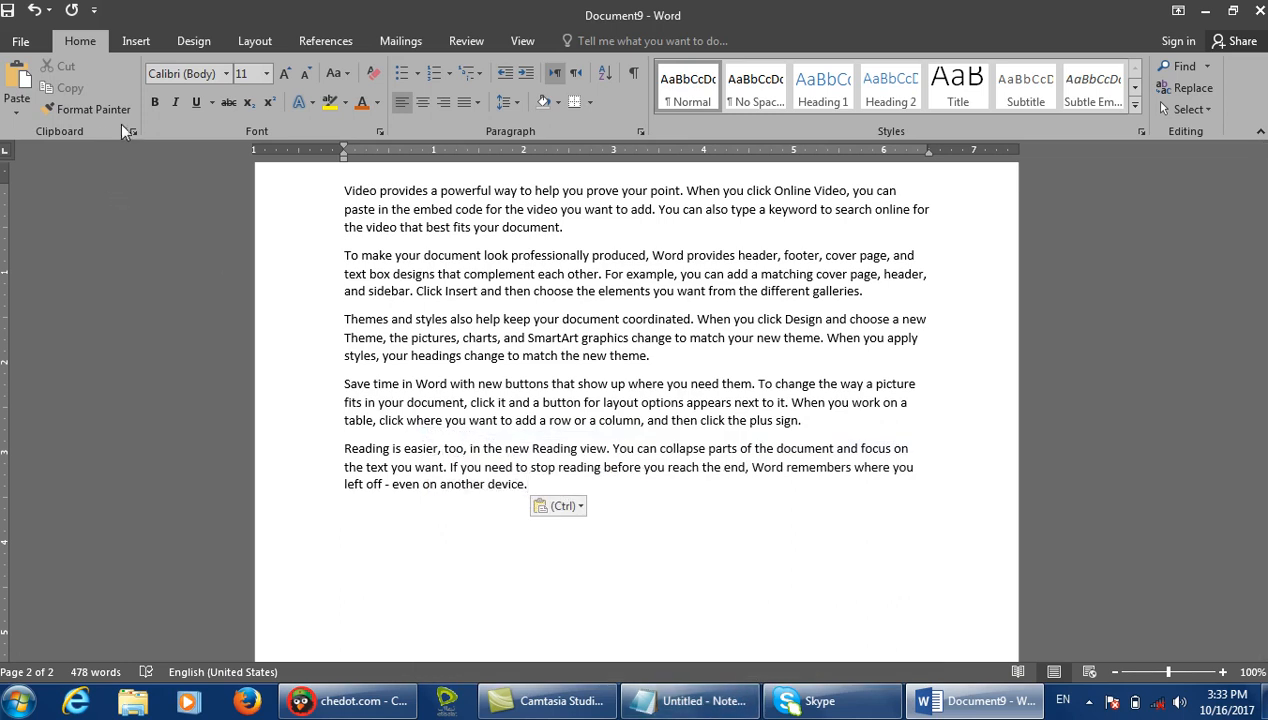
Close Document9 without saving and create a new blank document.
key("ctrl+w")
key("n")
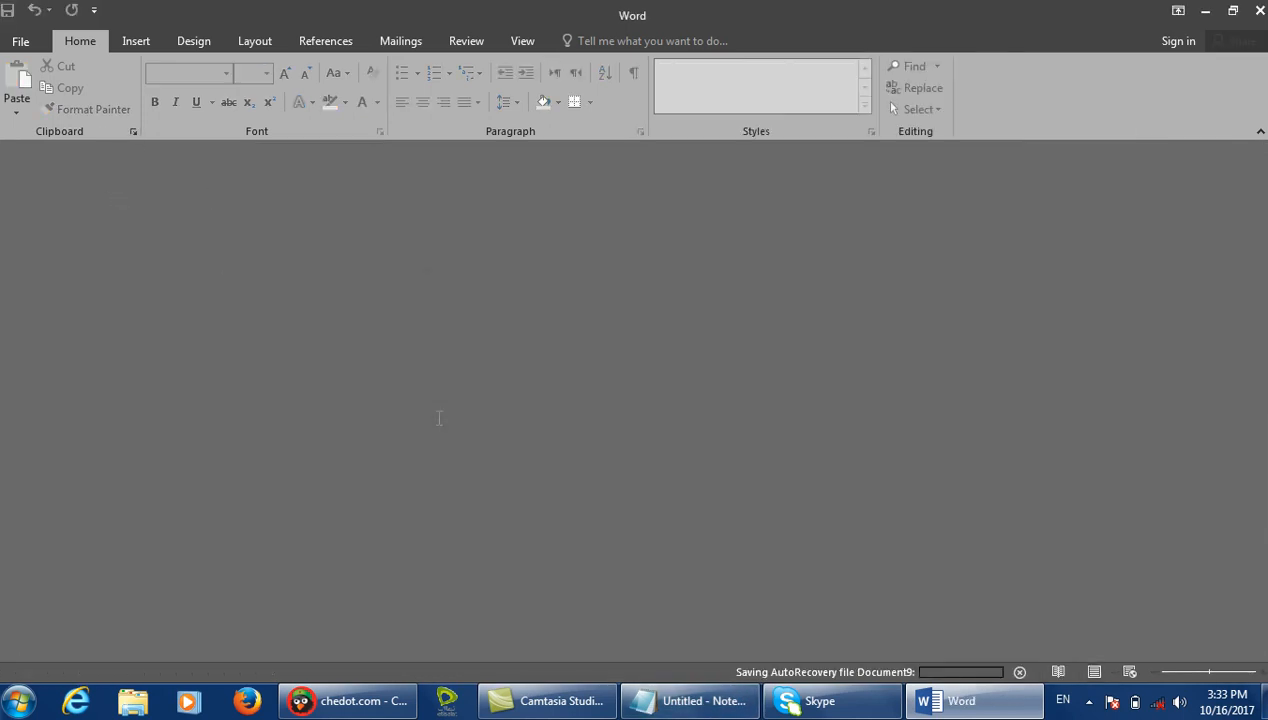
key("ctrl+n")
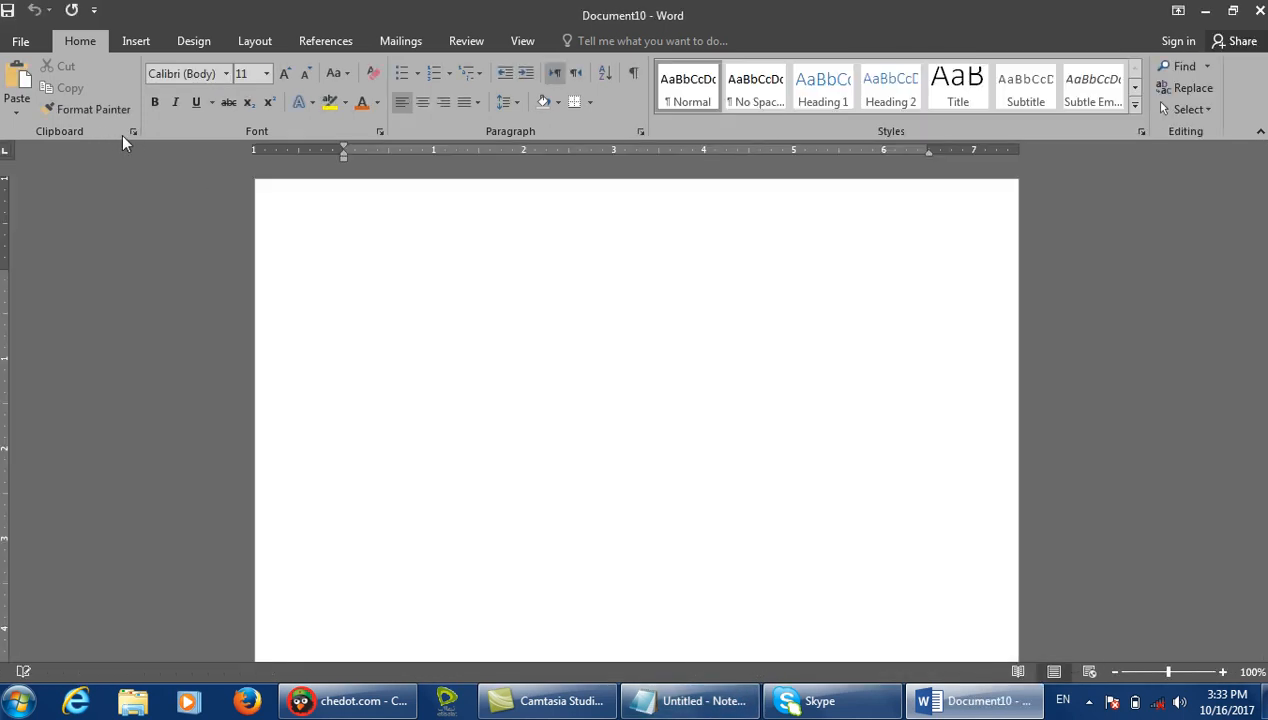
Show the Clipboard pane and mark out its collected items with a temporary on-screen rectangle.
left_click(133, 131)
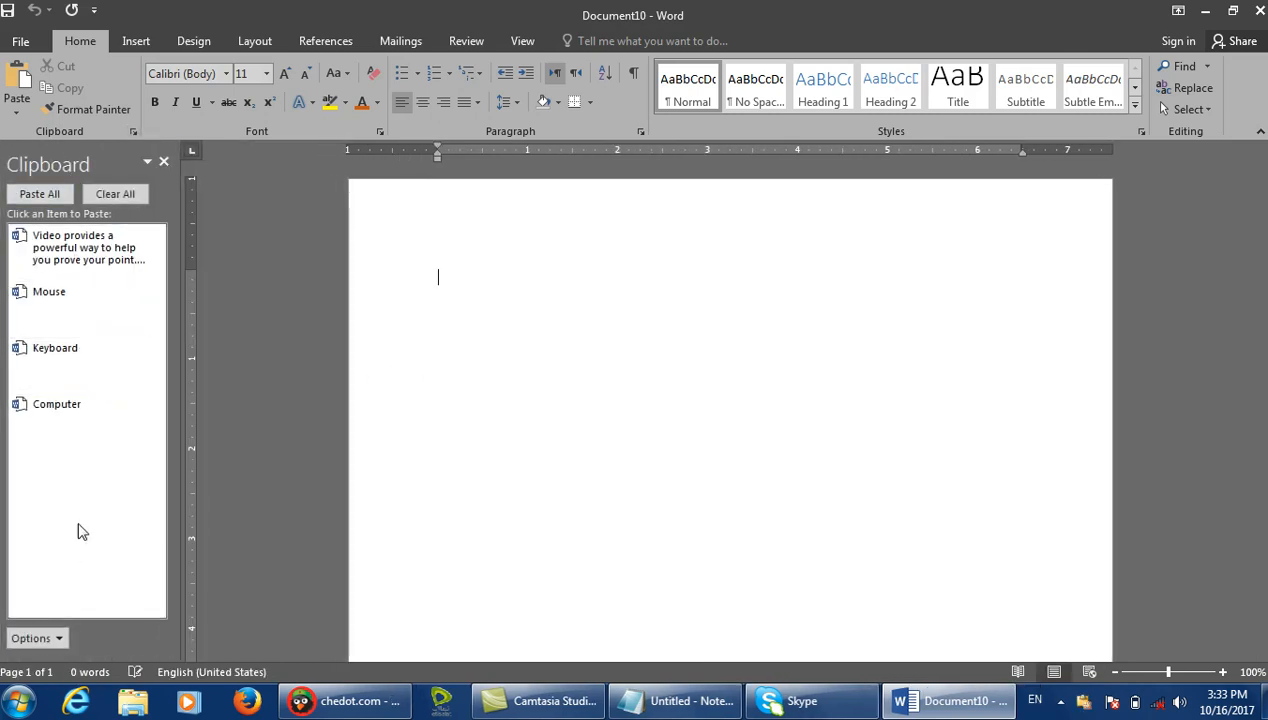
key("ctrl+shift+d")
mouse_move(16, 257)
left_mouse_down()
mouse_move(4, 265)
mouse_move(187, 424)
mouse_move(185, 448)
left_mouse_up()
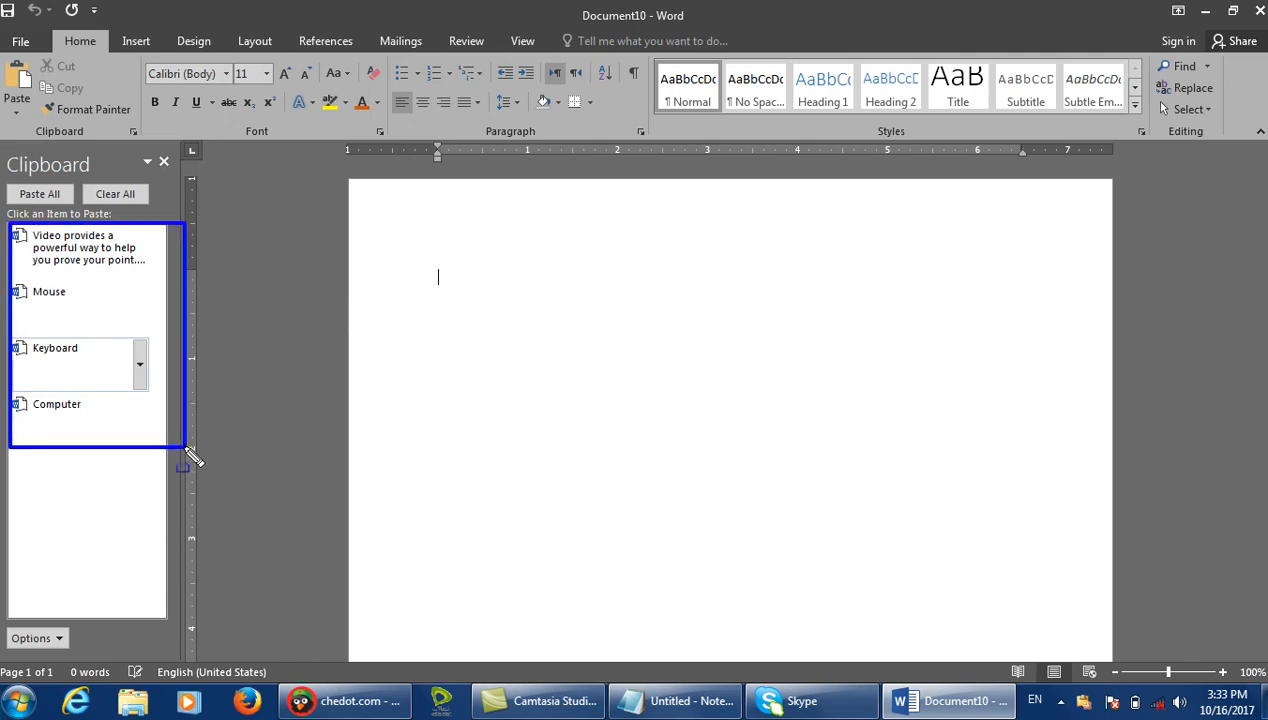
key("Escape")
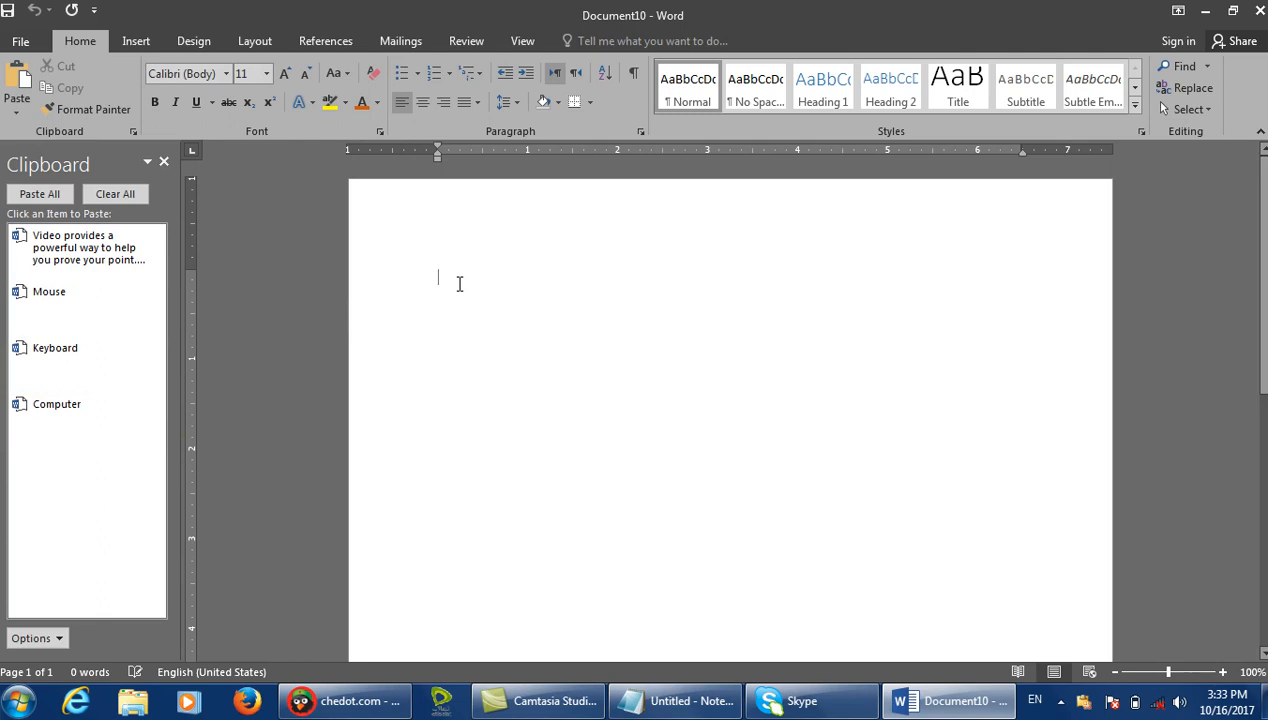
Paste all collected clipboard items into Document10 at once and undo the pasted items.
left_click(66, 196)
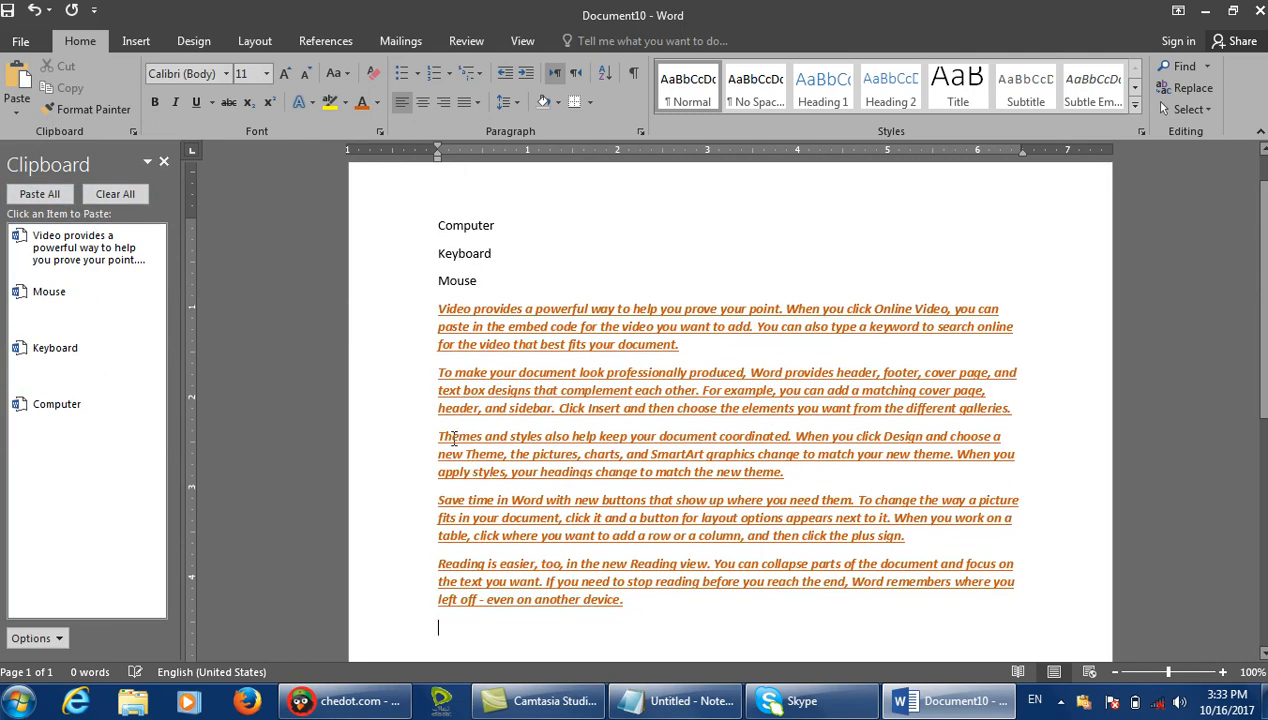
key("ctrl+z")
key("ctrl+z")
key("ctrl+z")
key("ctrl+z")
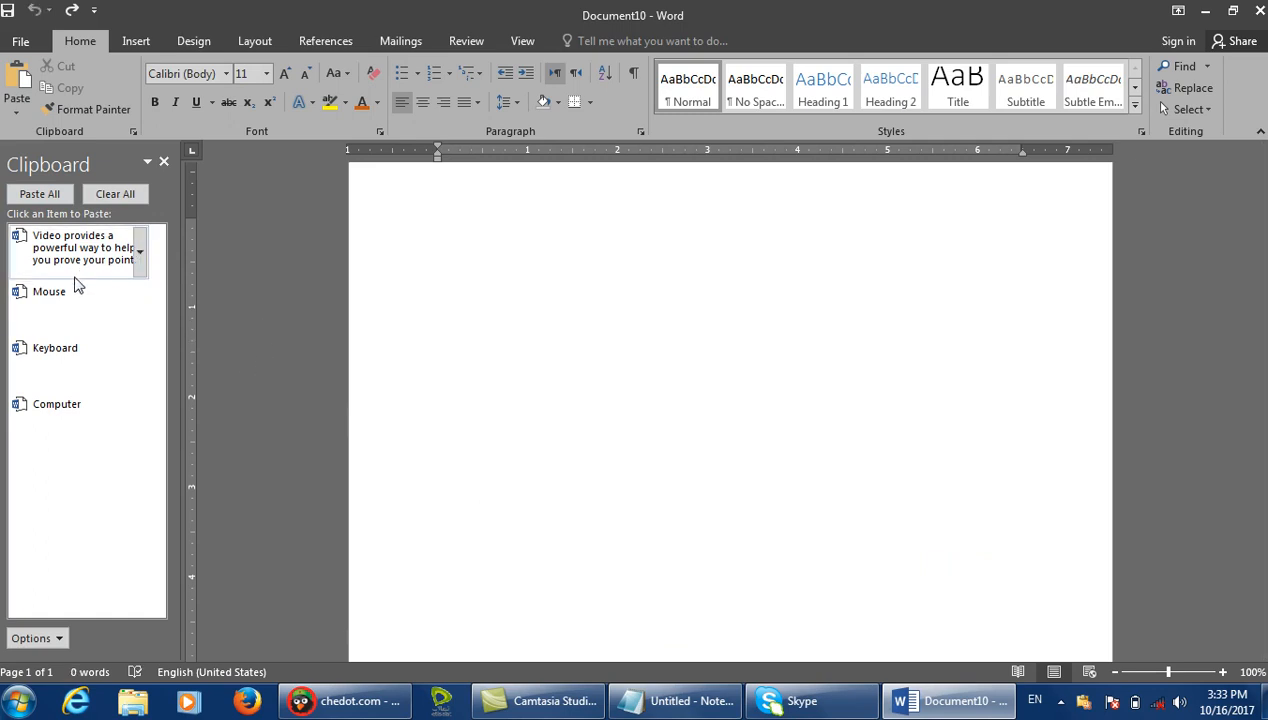
Paste only the "Mouse" clipboard item into Document10 and undo it.
left_click(140, 310)
left_click(120, 347)
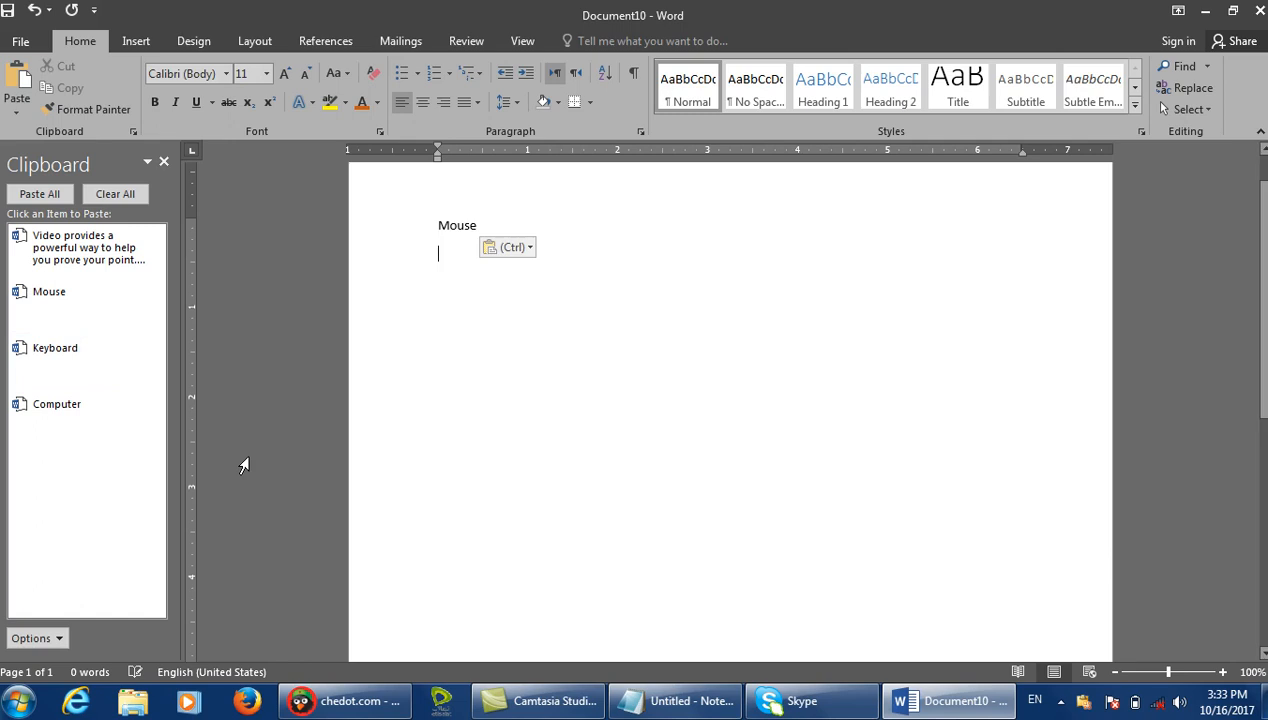
key("ctrl+z")
Delete the "Mouse" item from the Clipboard pane and clear all the remaining items.
left_click(140, 306)
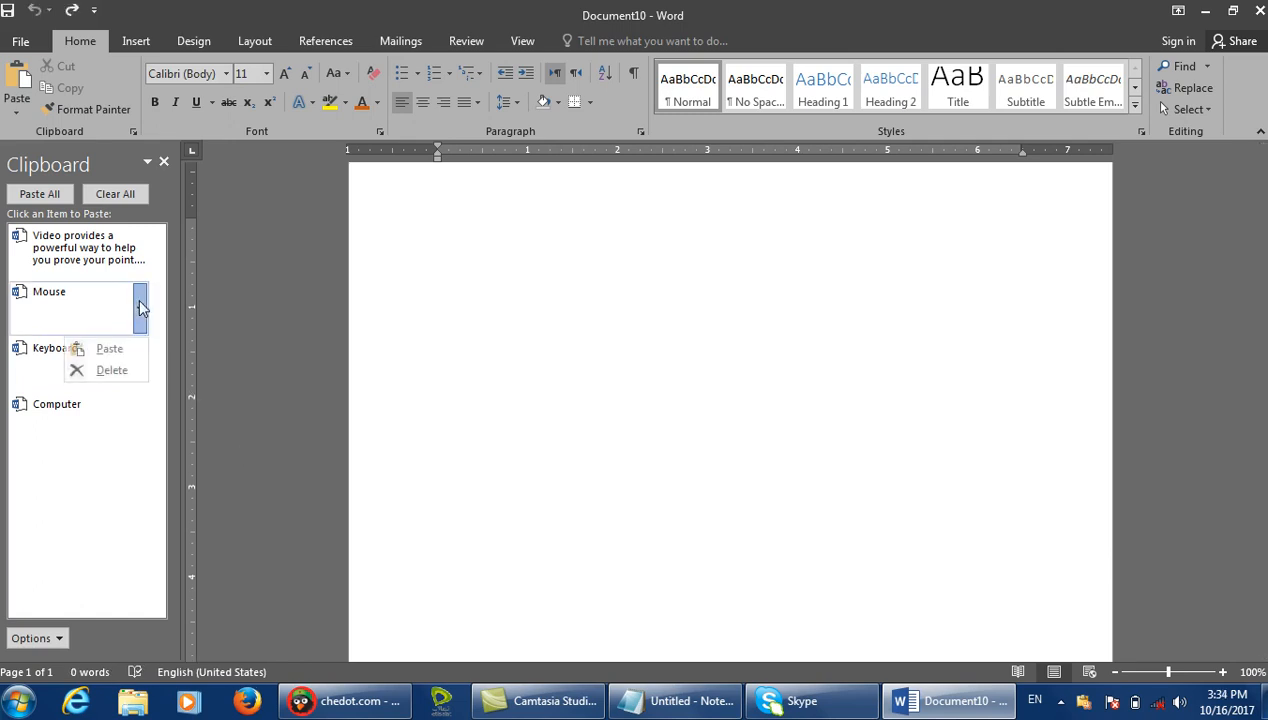
left_click(132, 373)
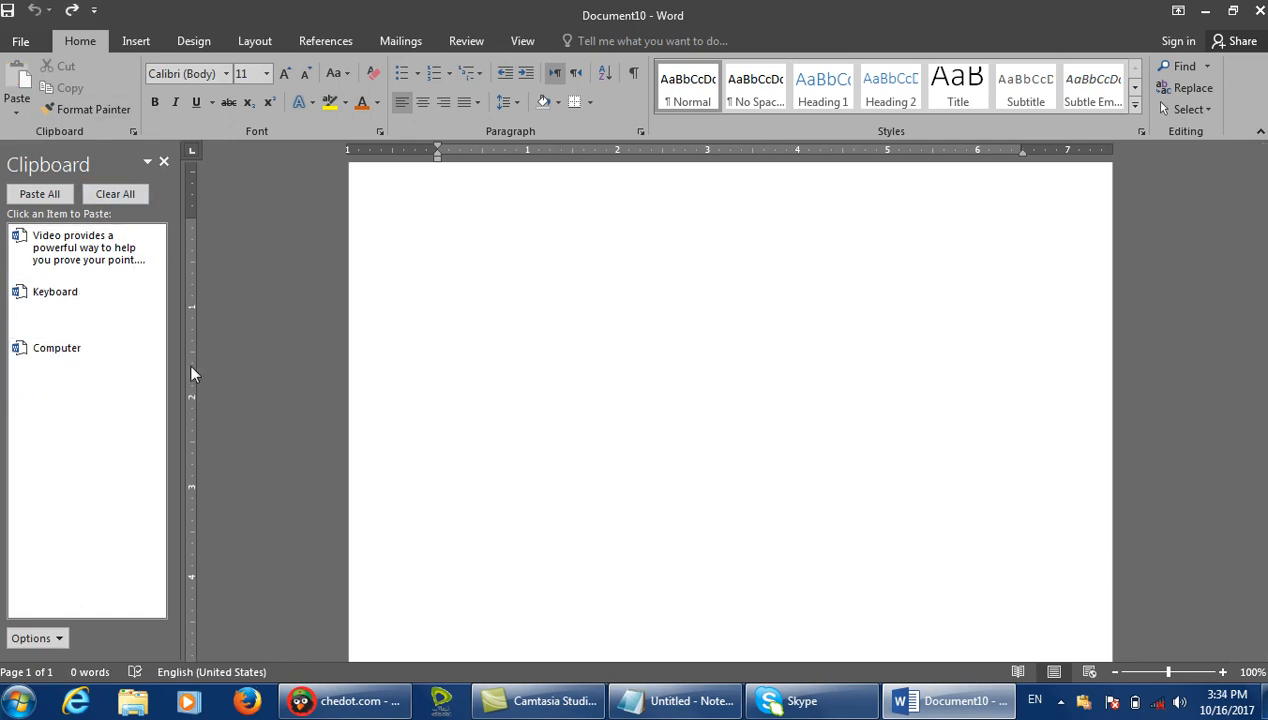
left_click(108, 193)
Switch to Notepad and add a "Clipboard" heading below the Set Deafult paste entry.
left_click(668, 700)
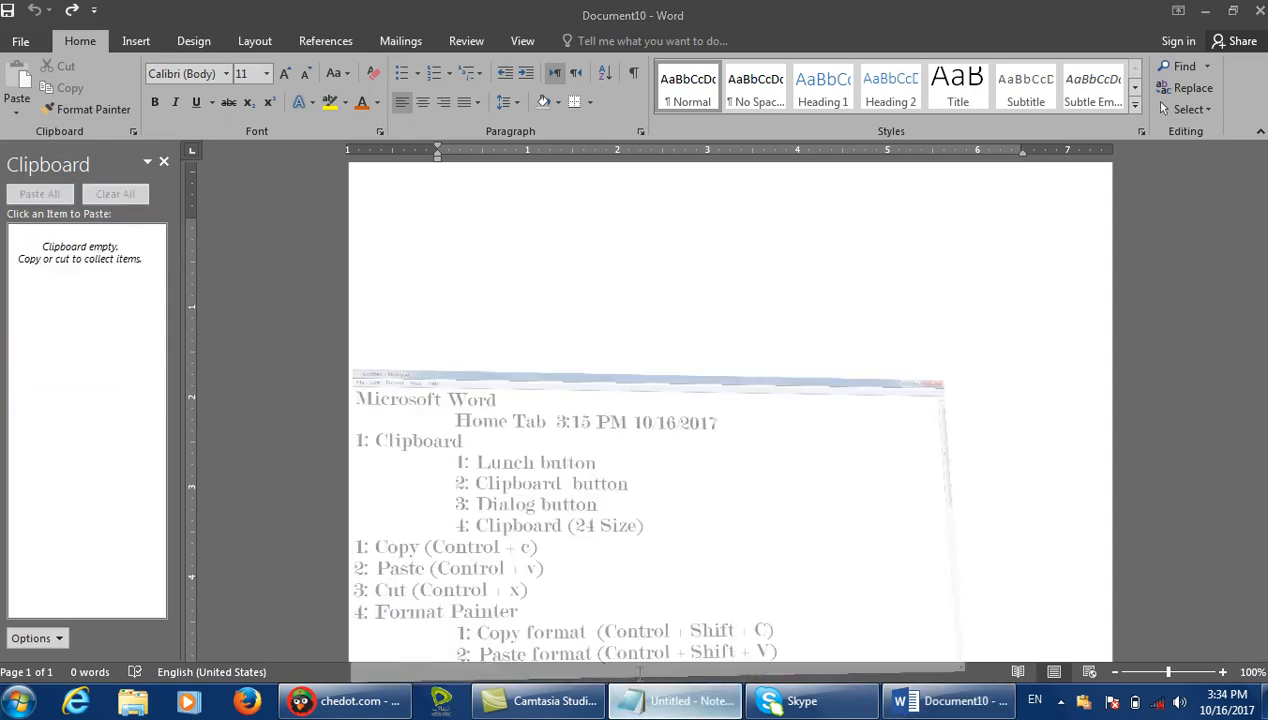
scroll(909, 612, "down", 8)
left_click(631, 210)
key("Return")
type("Clip")
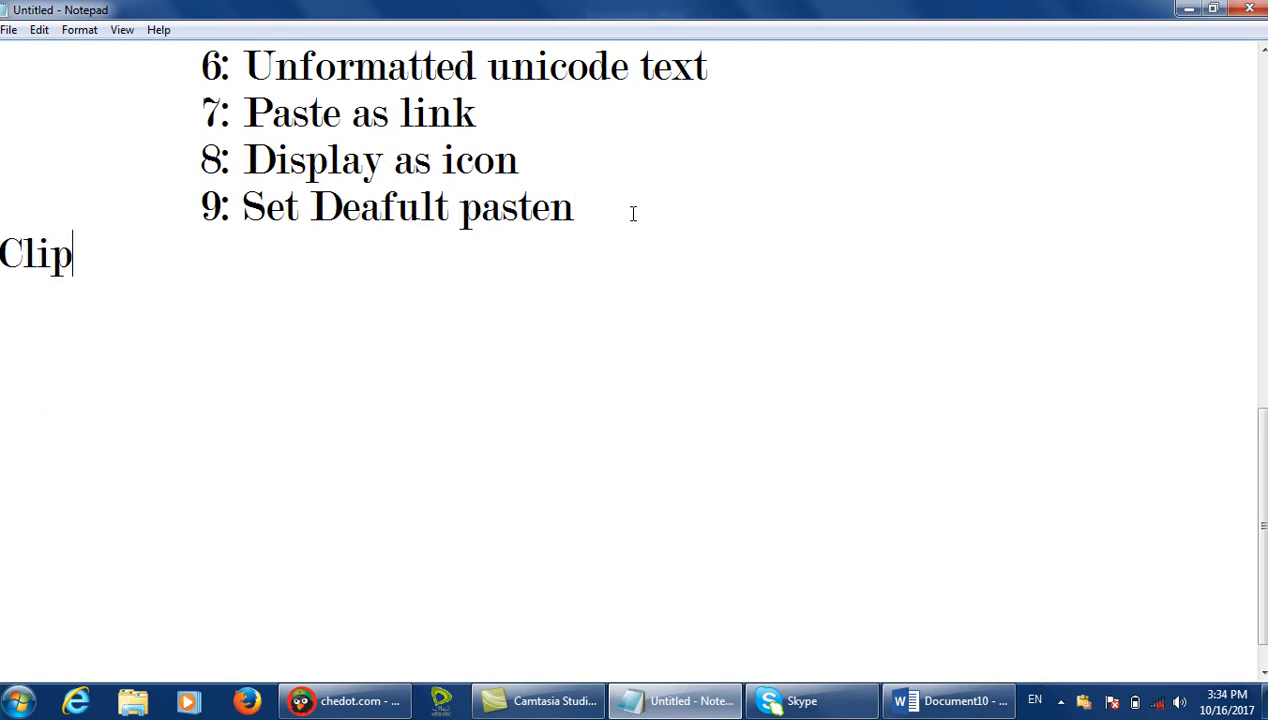
type("board")
key("Return")
Add the indented entry "1: Paste all" under the Clipboard heading.
key("Tab")
type("1")
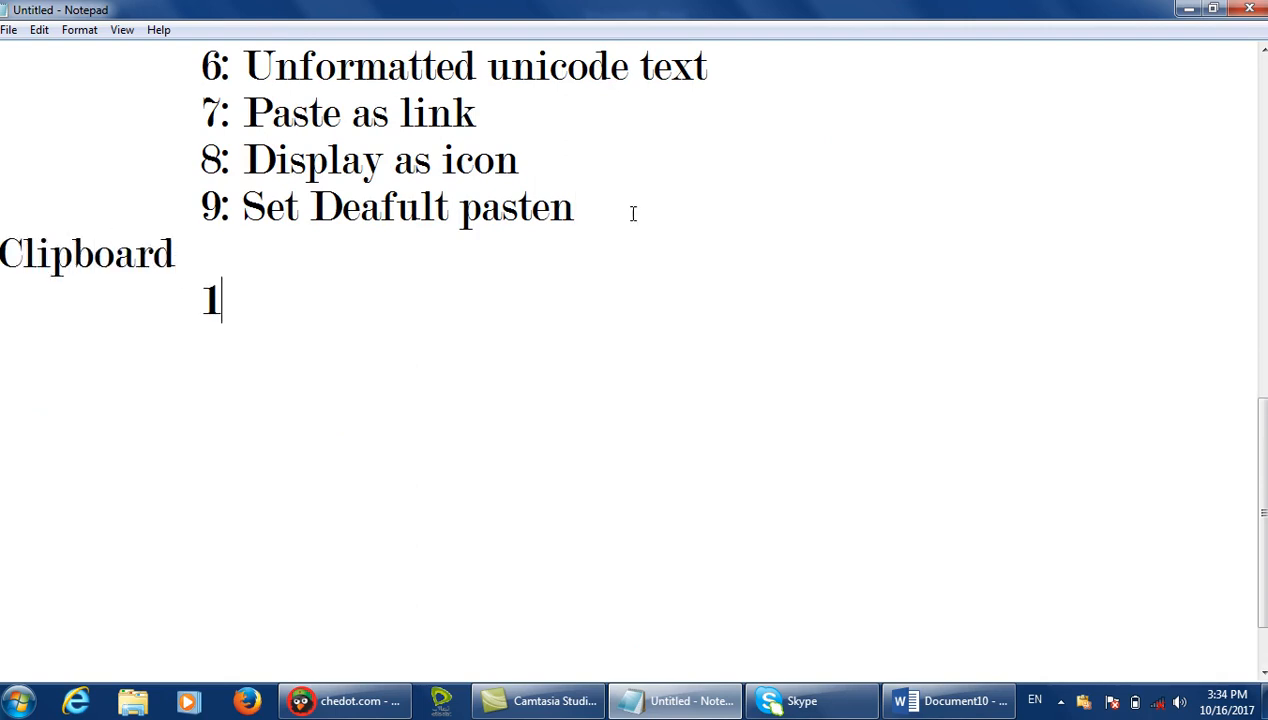
type(": Pas")
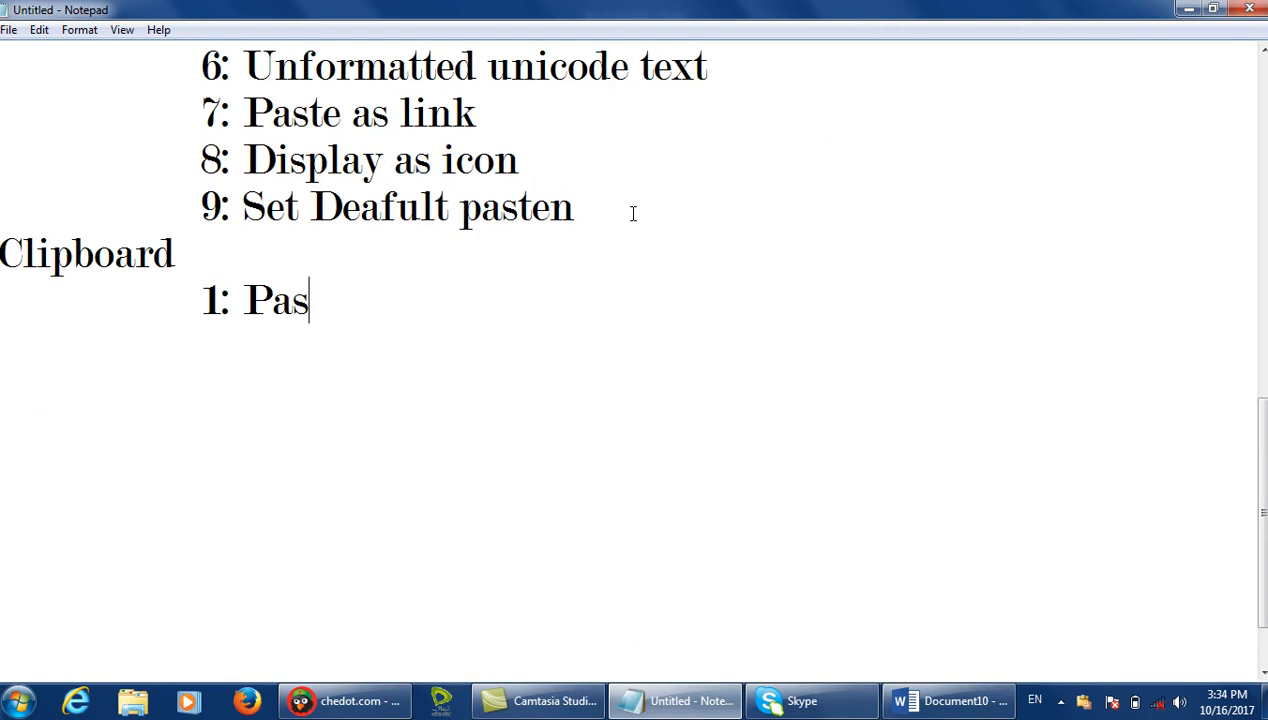
key("BackSpace")
key("BackSpace")
key("BackSpace")
key("BackSpace")
type("Paste ")
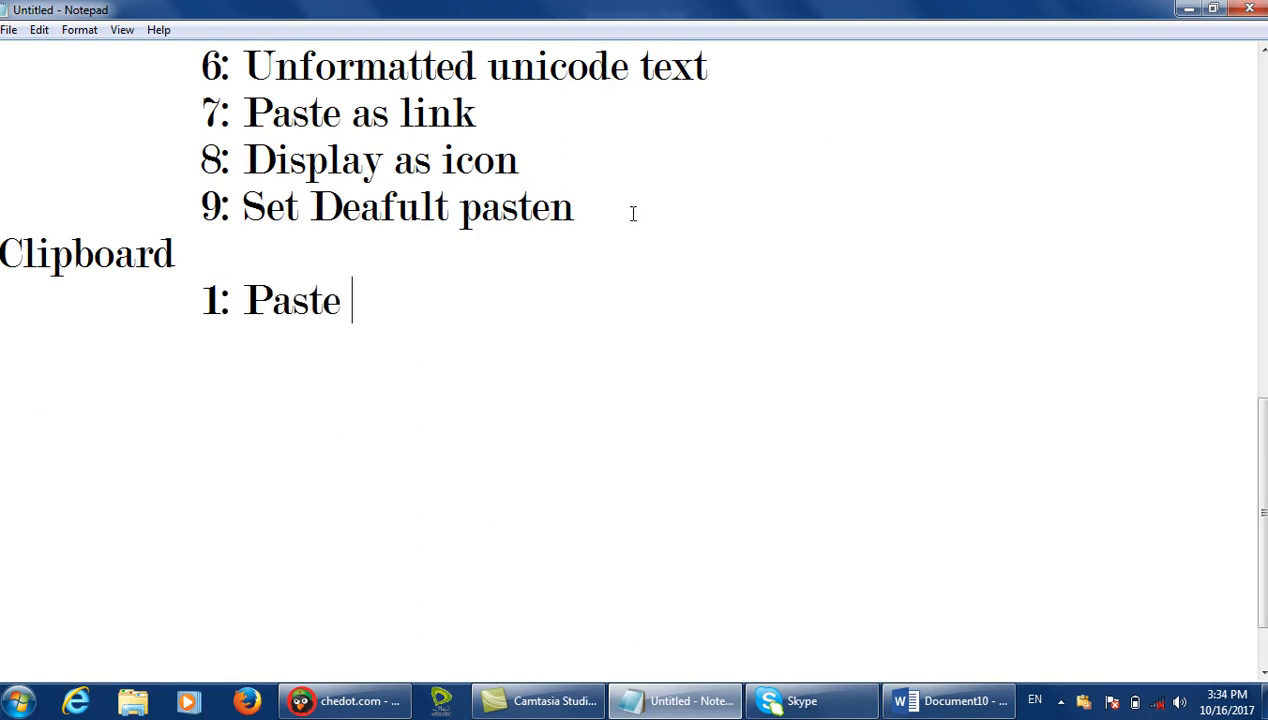
type("all")
Add the indented entry "2: Clear all" on the next line.
key("Return")
key("Tab")
type("2: C")
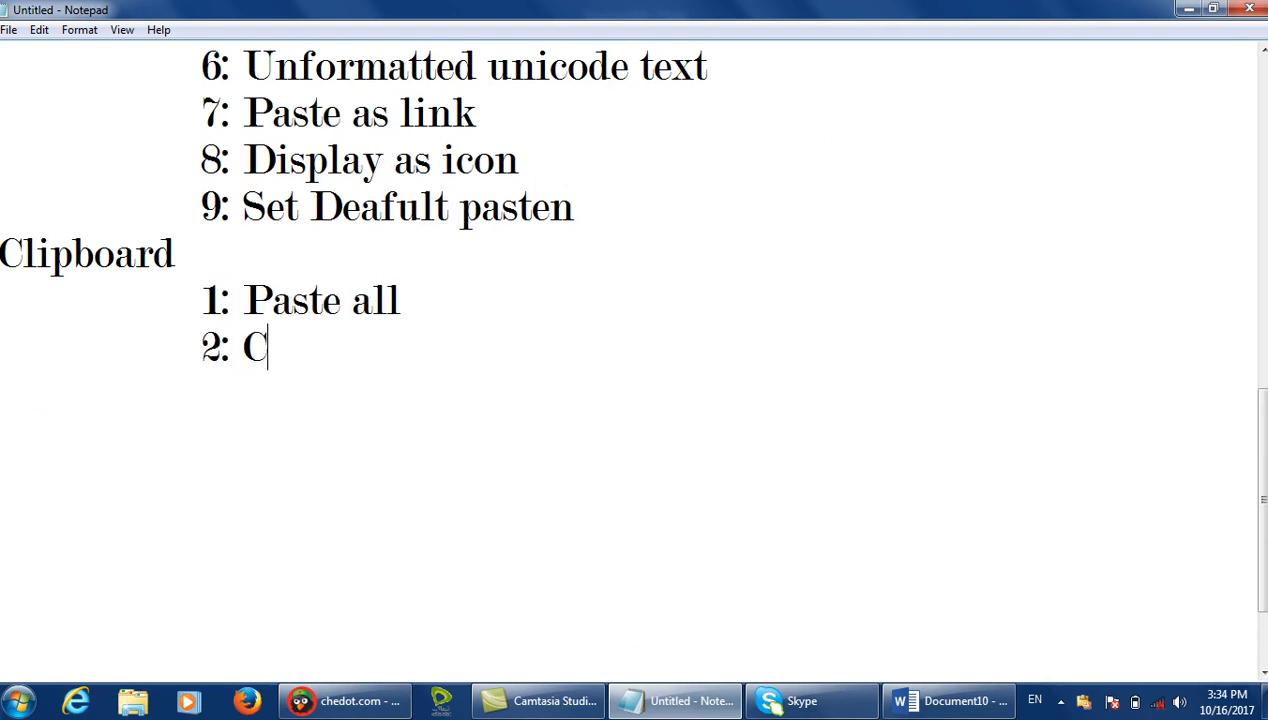
type("lear A")
key("BackSpace")
key("BackSpace")
type("a")
key("BackSpace")
type("all")
Add the indented entries "3: Delete" and "4: Paste" to the Clipboard list.
key("Return")
key("Tab")
type("3:")
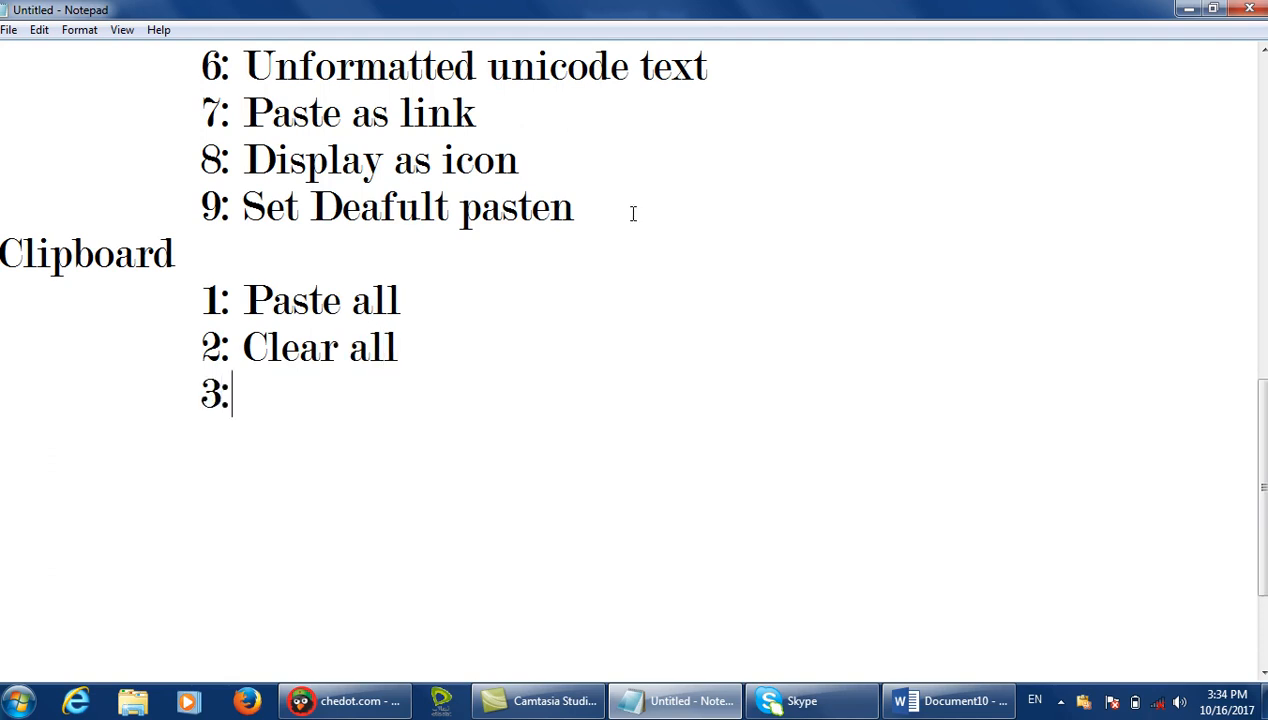
type(" Delete")
key("Return")
key("Tab")
type("4: PA")
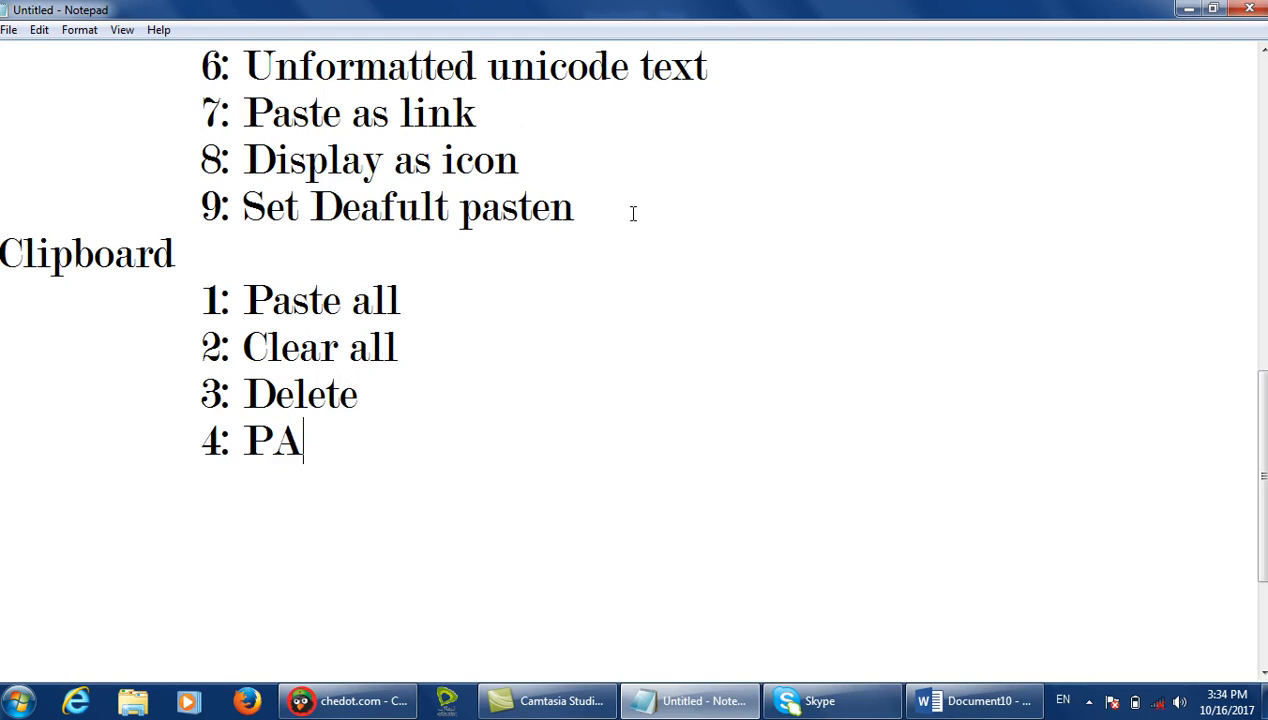
key("BackSpace")
type("aste")
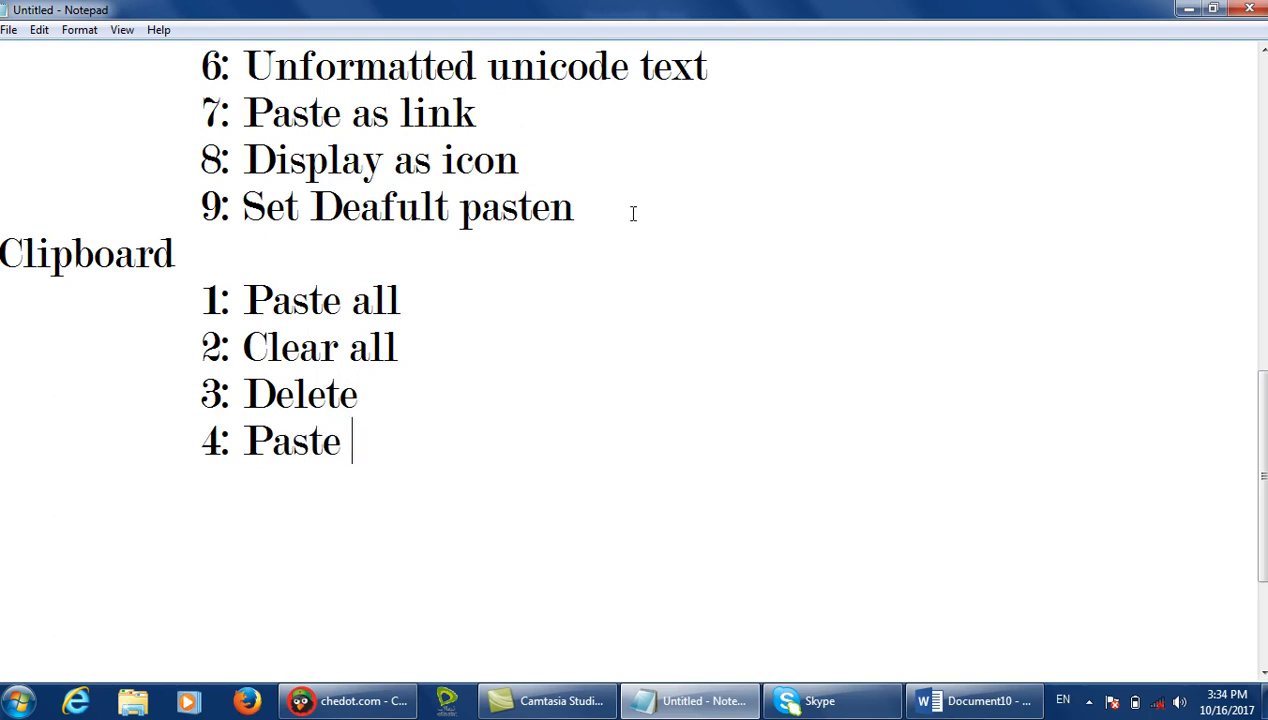
Switch to Document10 in Word, view the Clipboard pane's options and close the pane.
key("alt+Tab")
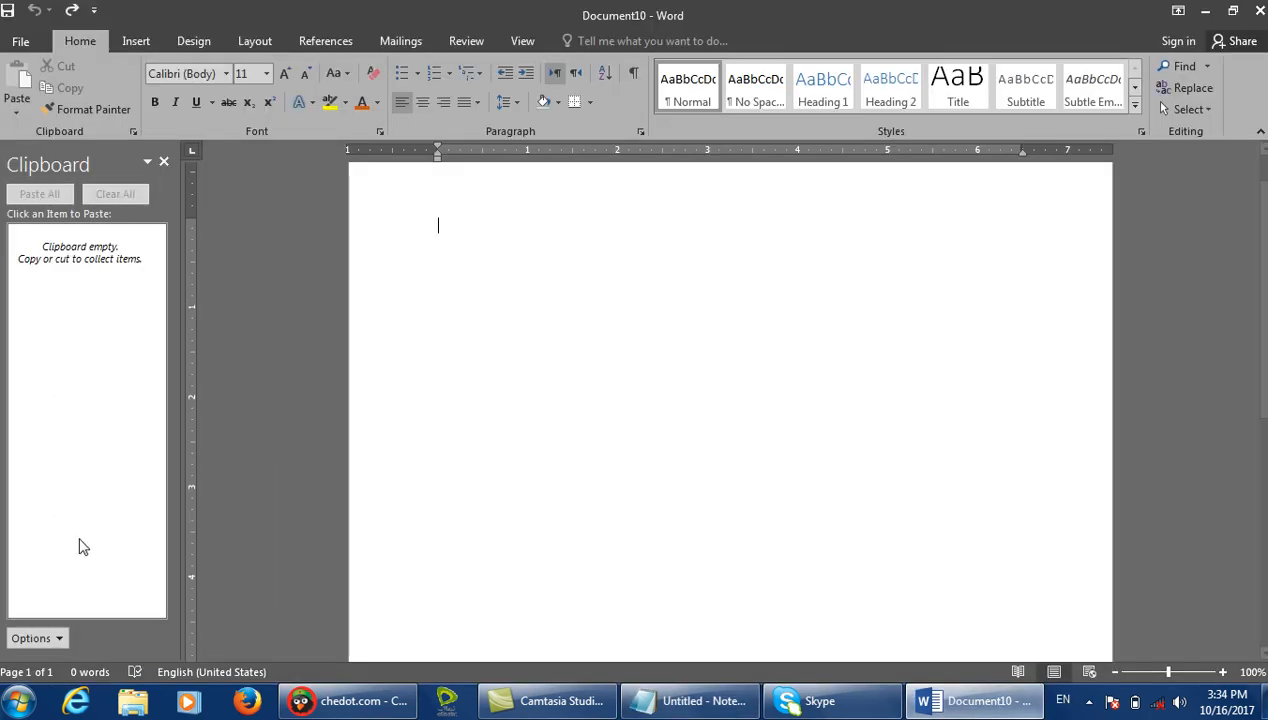
left_click(60, 637)
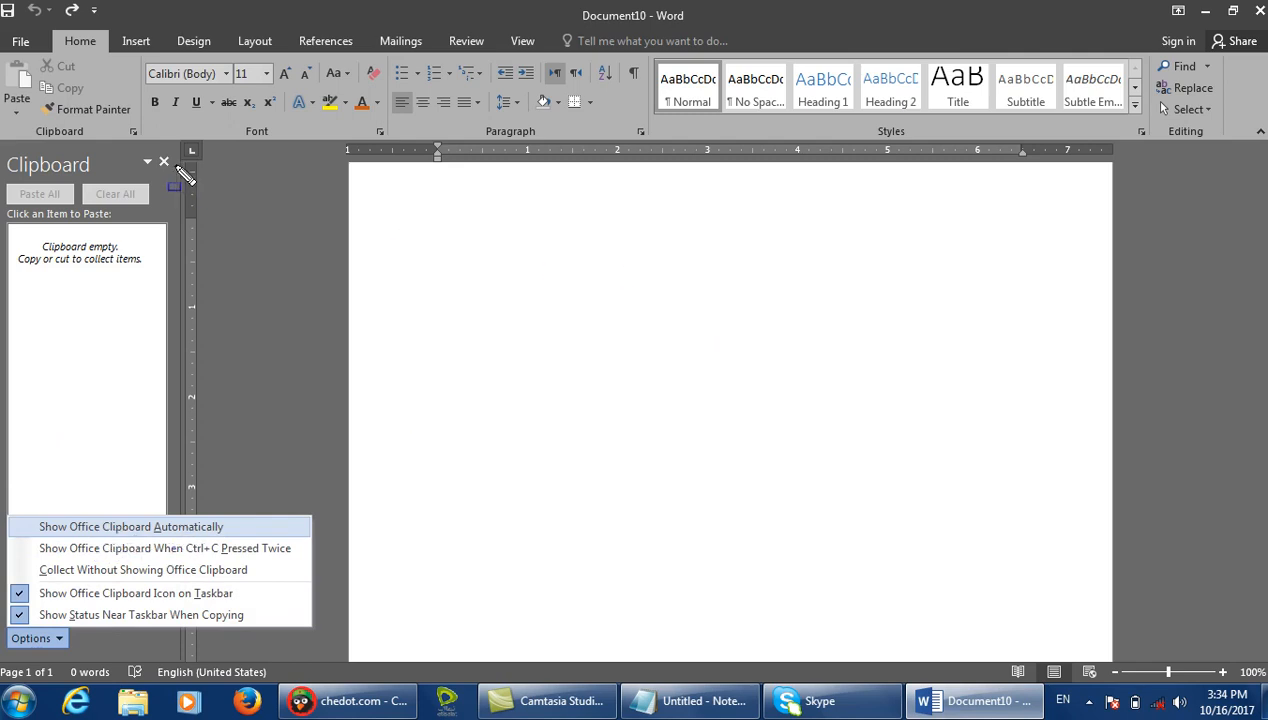
left_click(518, 277)
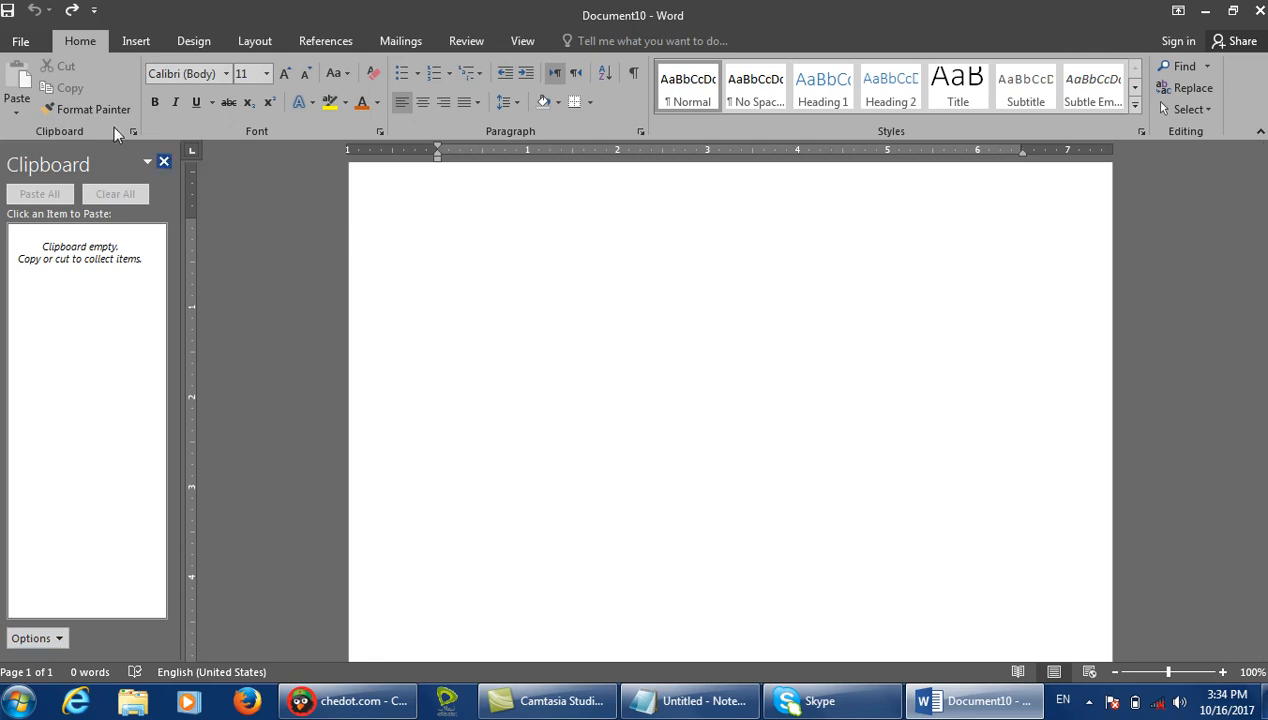
left_click(131, 131)
left_click(163, 163)
Generate a sample paragraph in Document10 with =rand(1) and copy it.
type("=rand()")
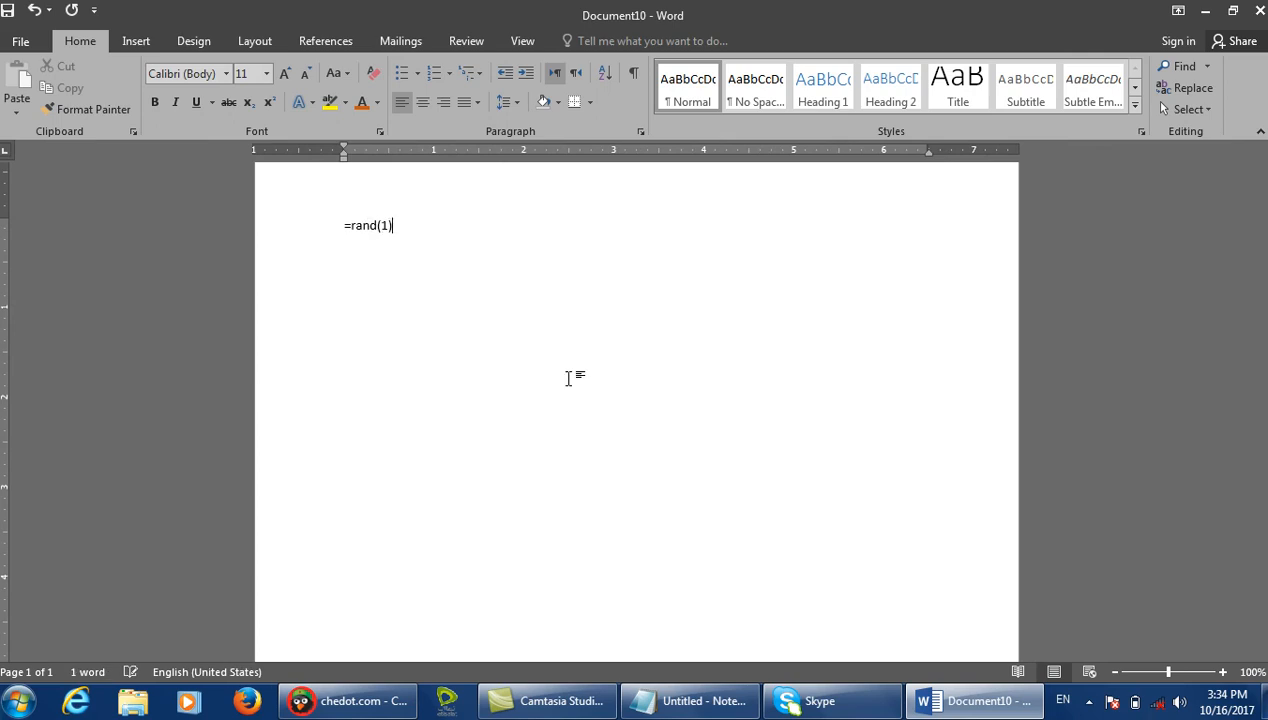
key("Return")
left_click_drag(575, 283, 348, 201)
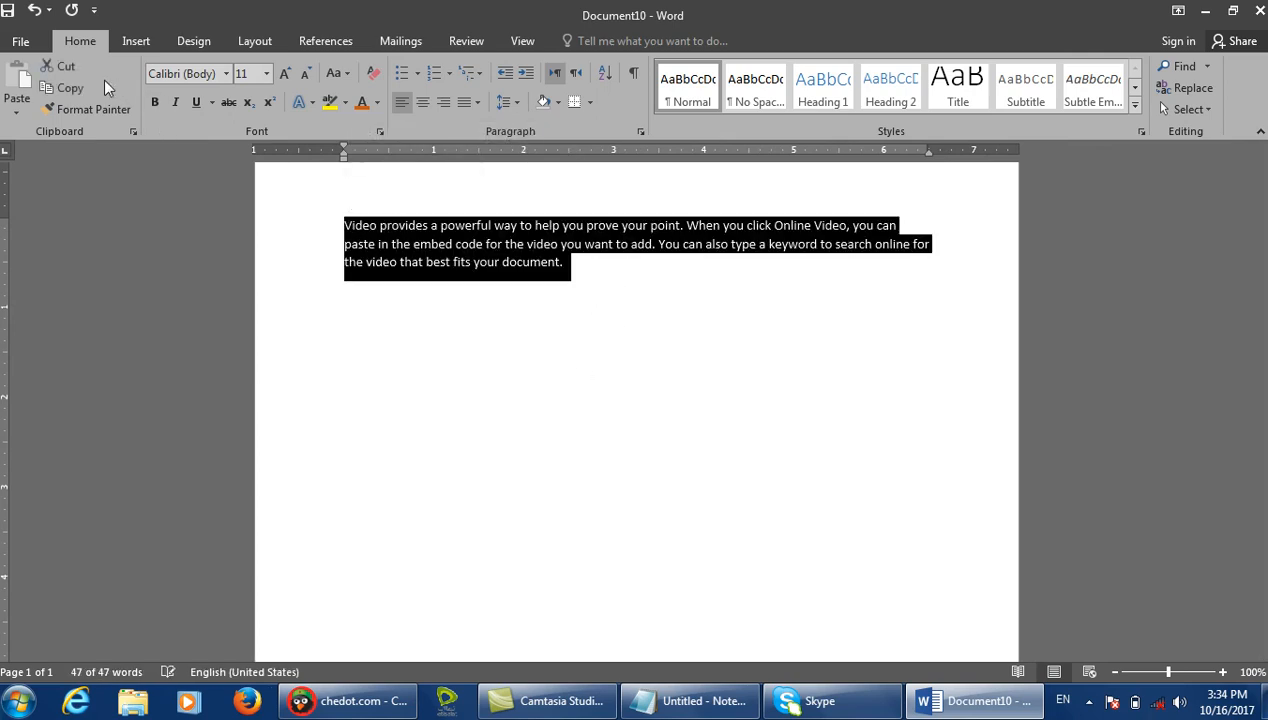
left_click(76, 88)
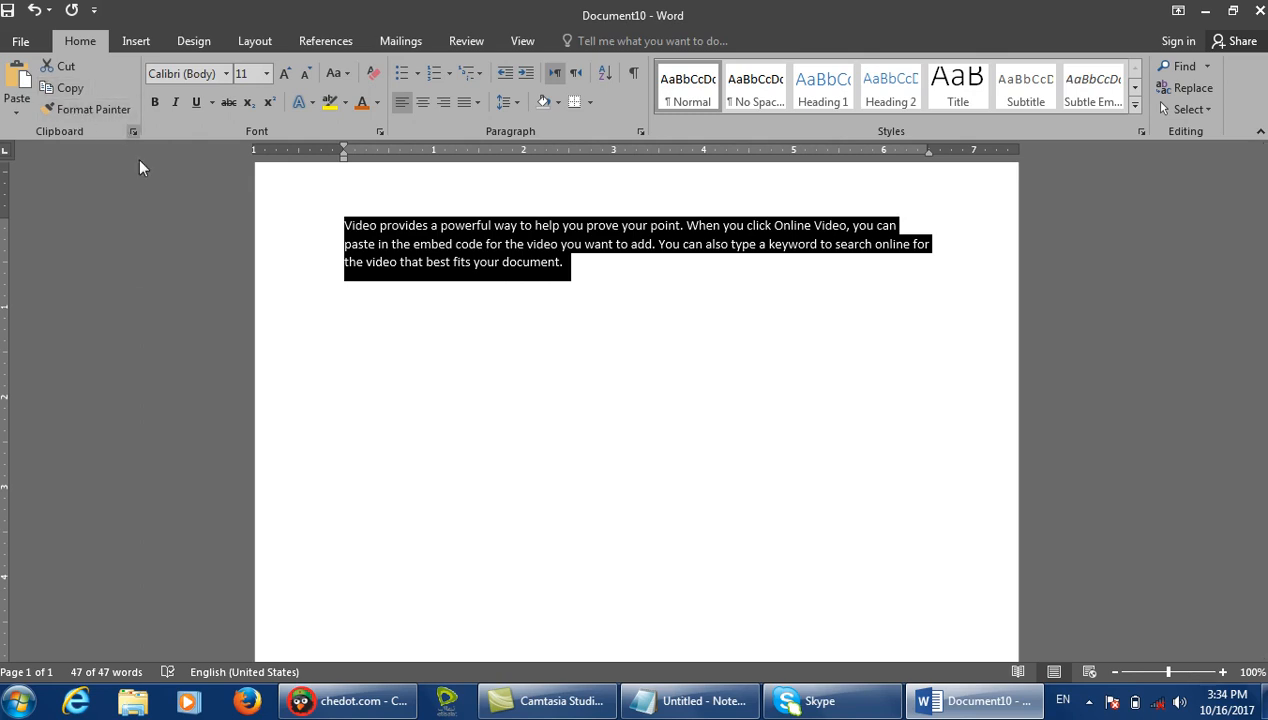
Open the Clipboard pane, turn on Show Office Clipboard Automatically and close the pane.
left_click(133, 131)
left_click(60, 638)
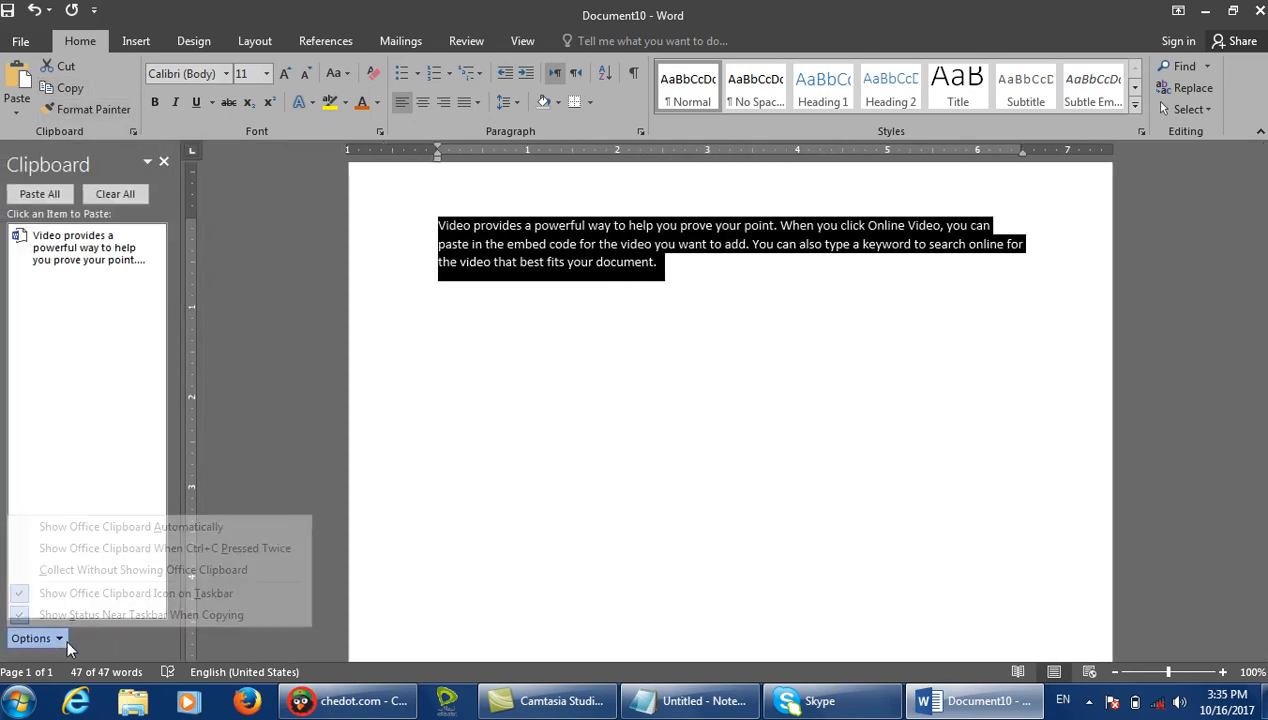
left_click(109, 526)
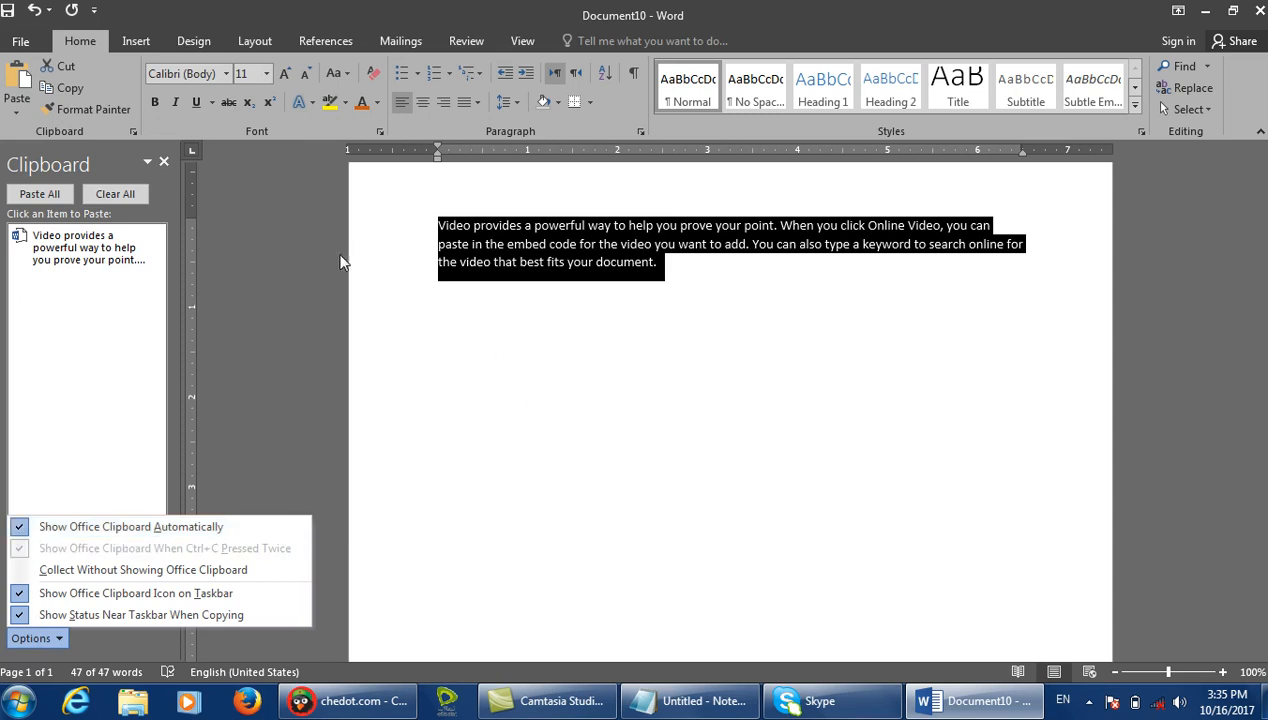
left_click(170, 163)
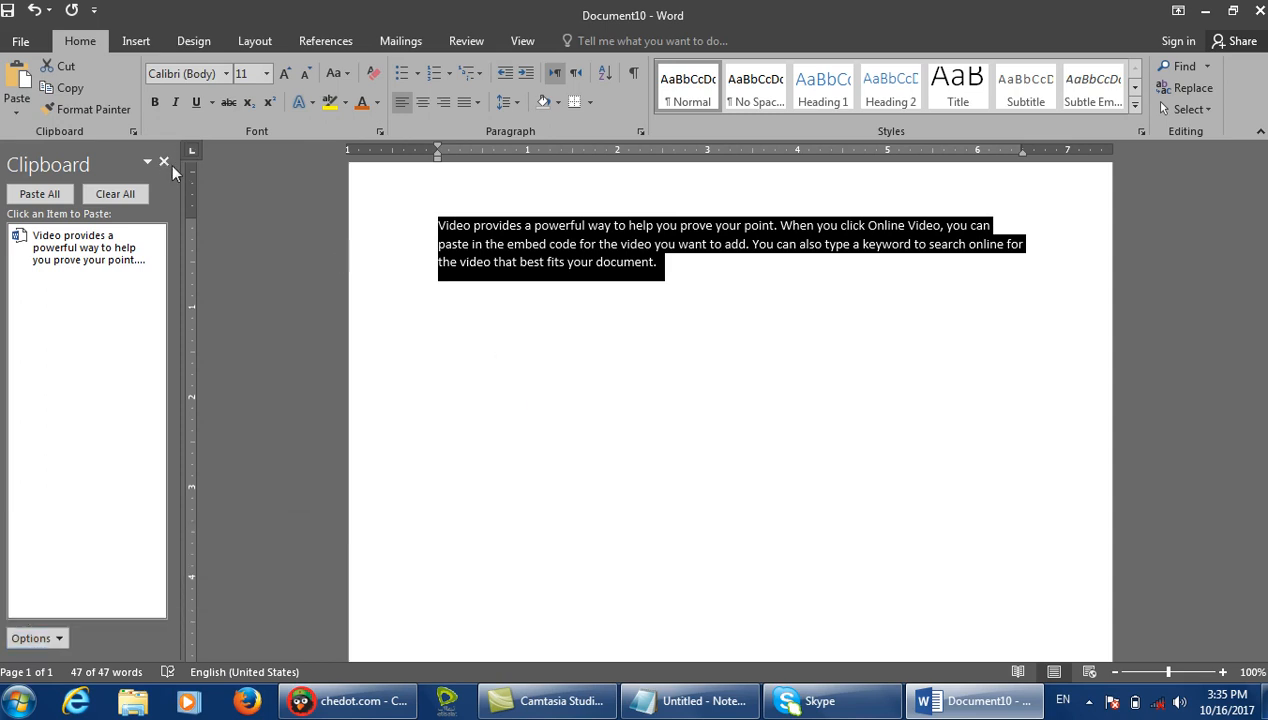
left_click(165, 161)
Enter "Computer" on the line below the sample paragraph and copy the word.
left_click(576, 321)
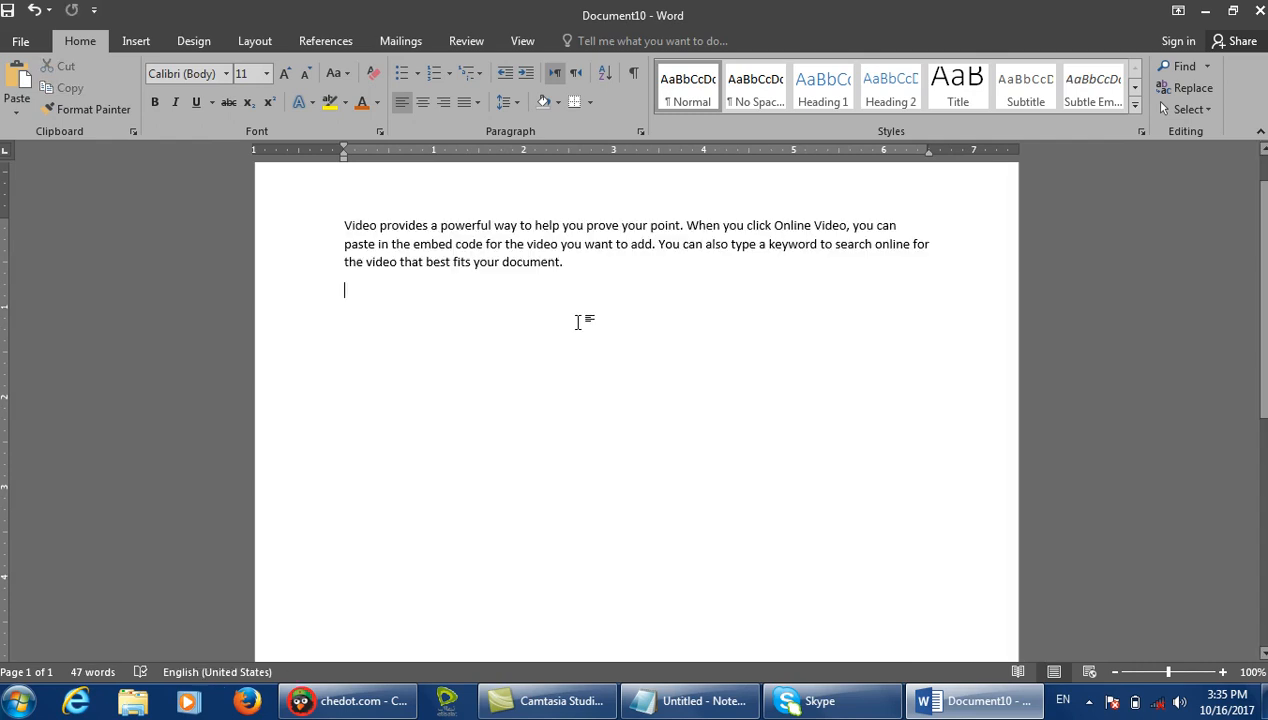
type("computer")
key("Return")
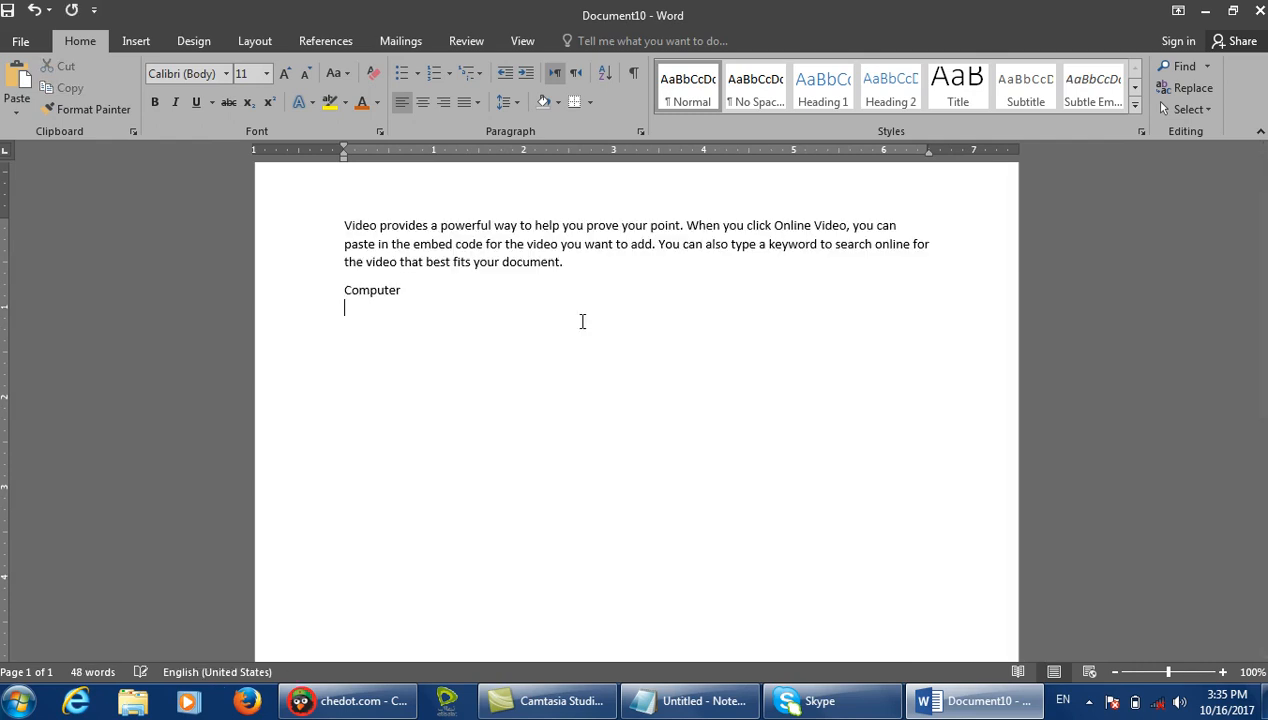
left_click_drag(562, 321, 352, 291)
left_click(476, 317)
left_click_drag(453, 290, 303, 291)
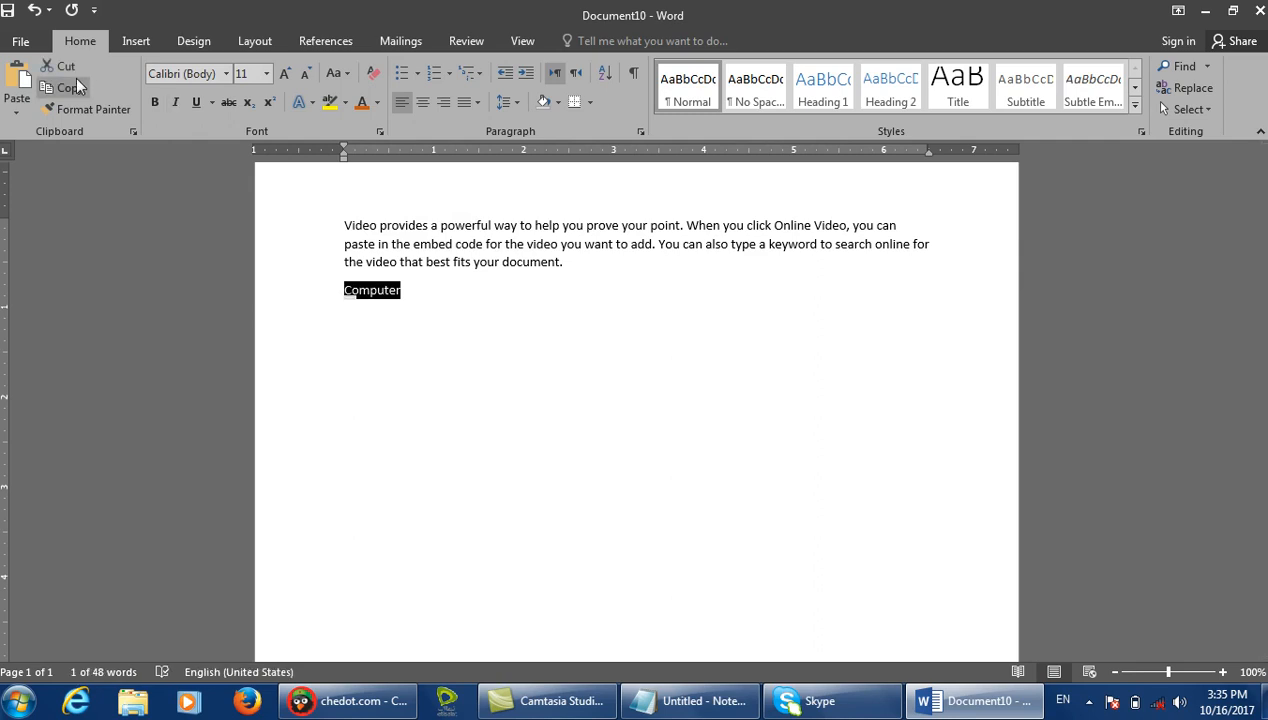
left_click(441, 287)
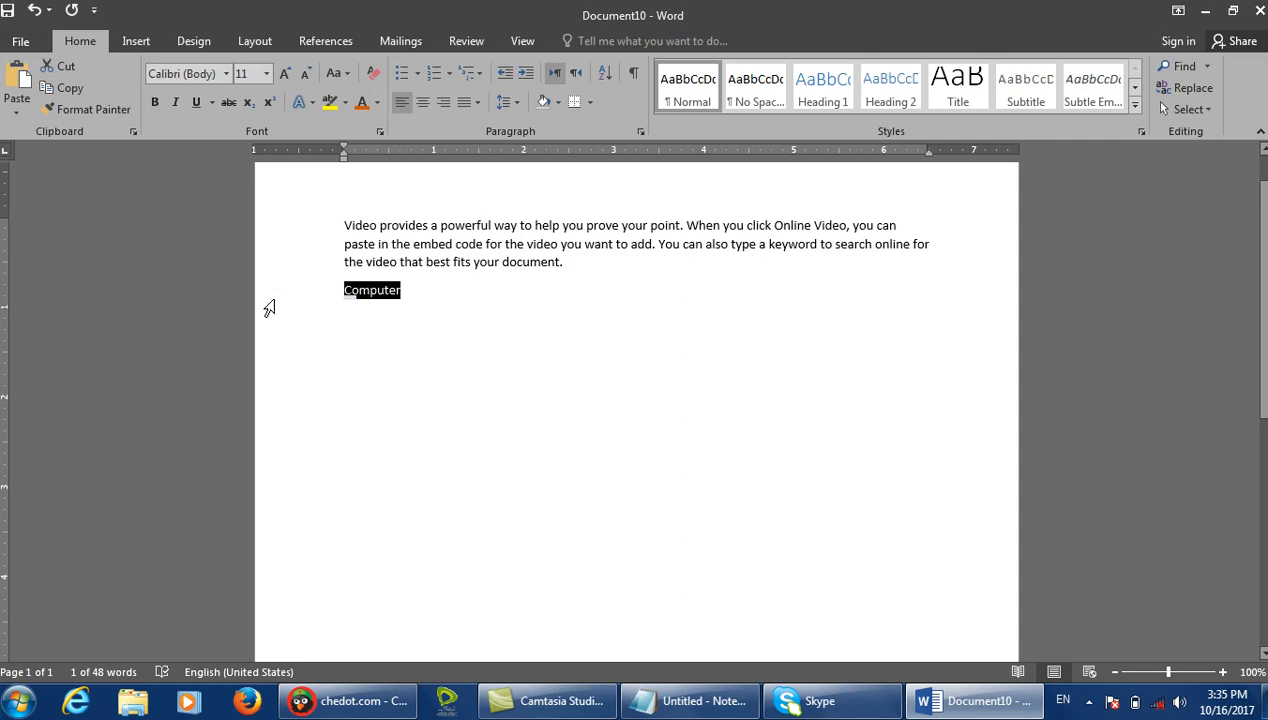
key("ctrl+c")
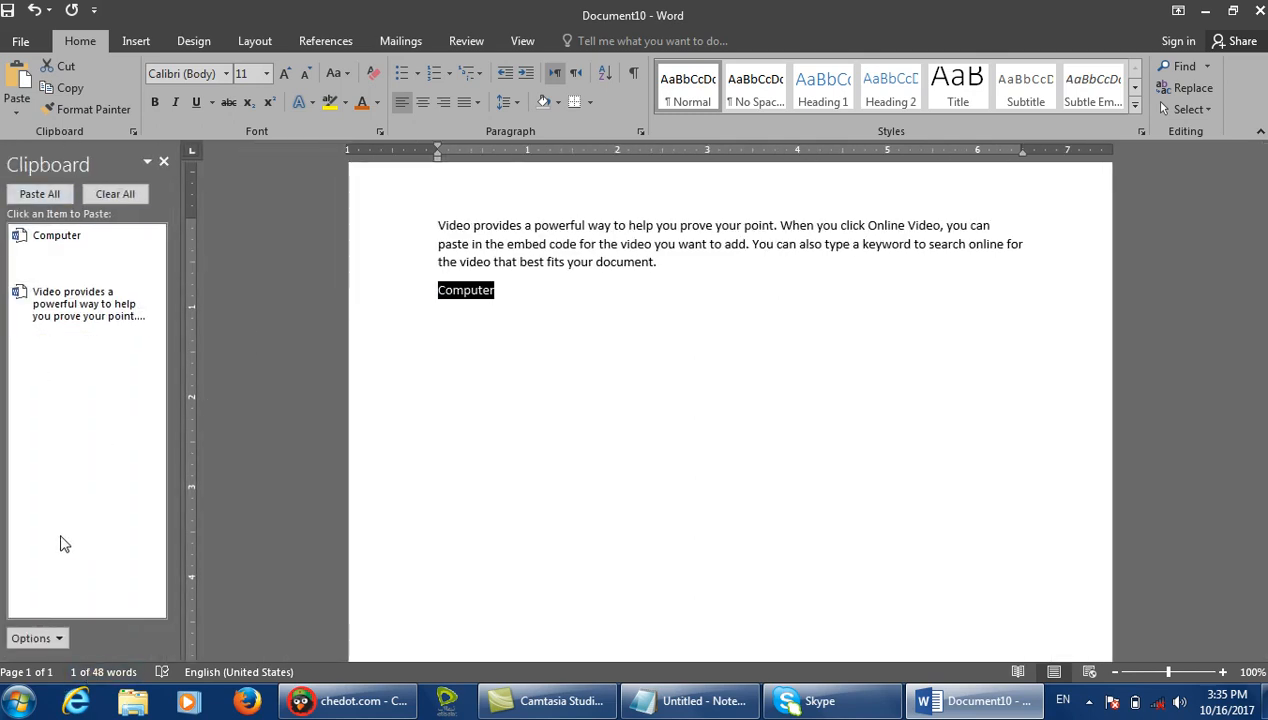
Turn off Show Office Clipboard Automatically, review the remaining clipboard options and close the pane.
left_click(44, 640)
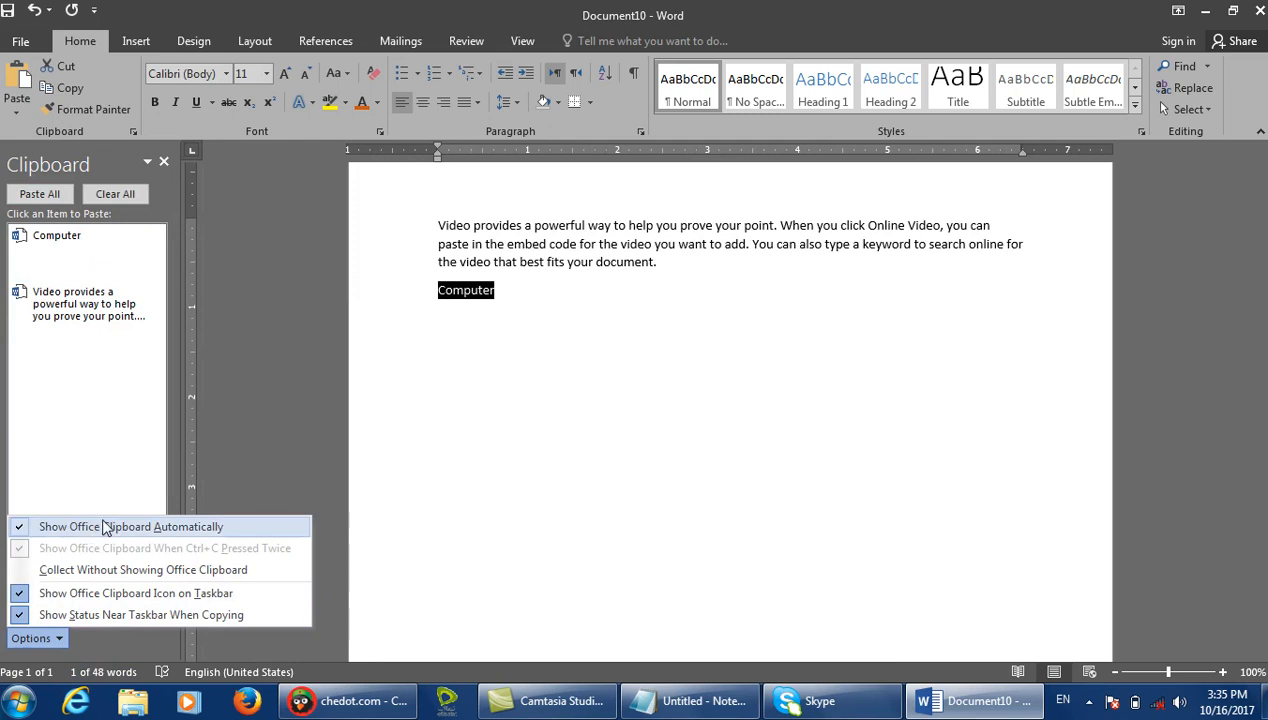
left_click(105, 527)
left_click(66, 638)
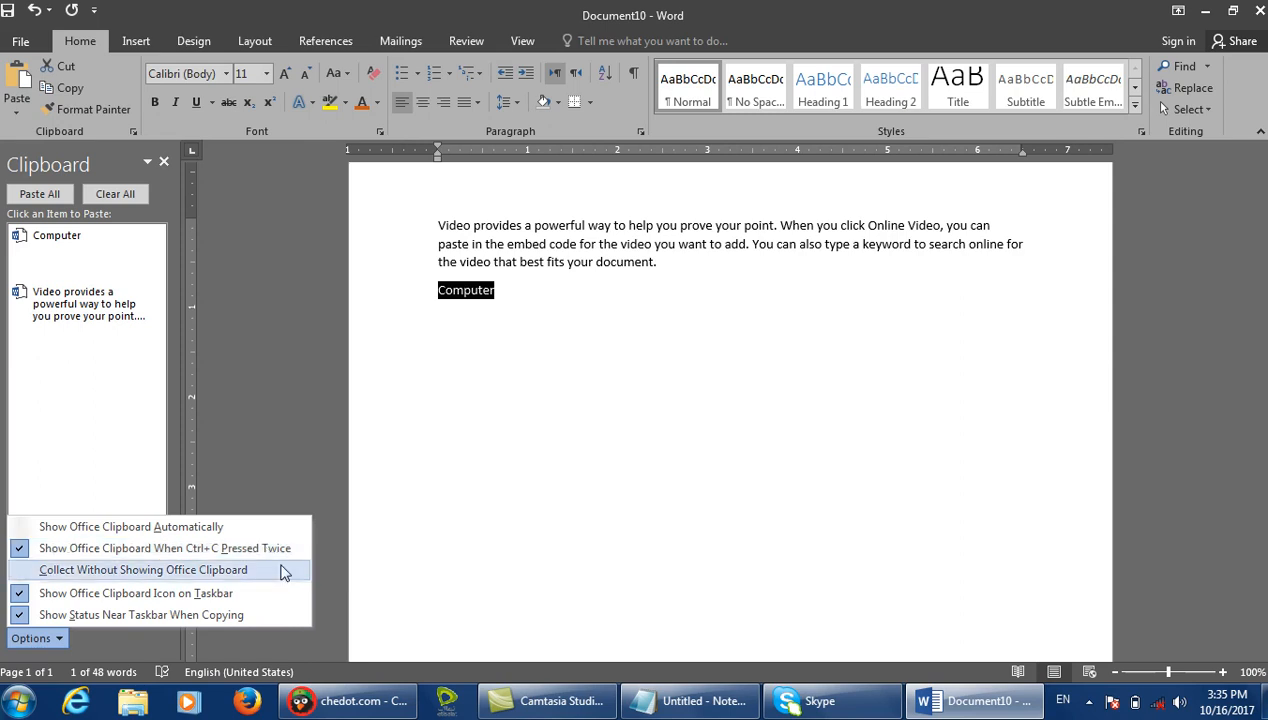
left_click(164, 162)
Enter "Afghanistan" on the line below Computer with its spelling corrected, and copy it twice in a row.
left_click(522, 352)
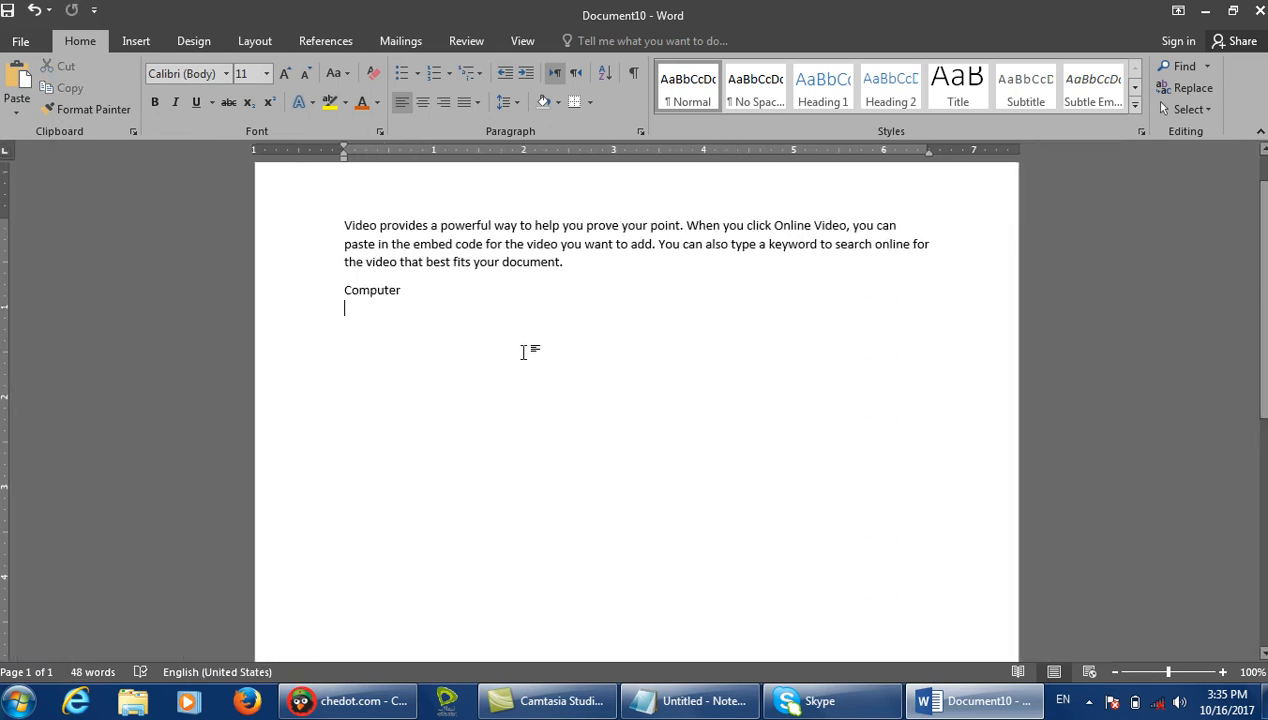
type("afghansitan")
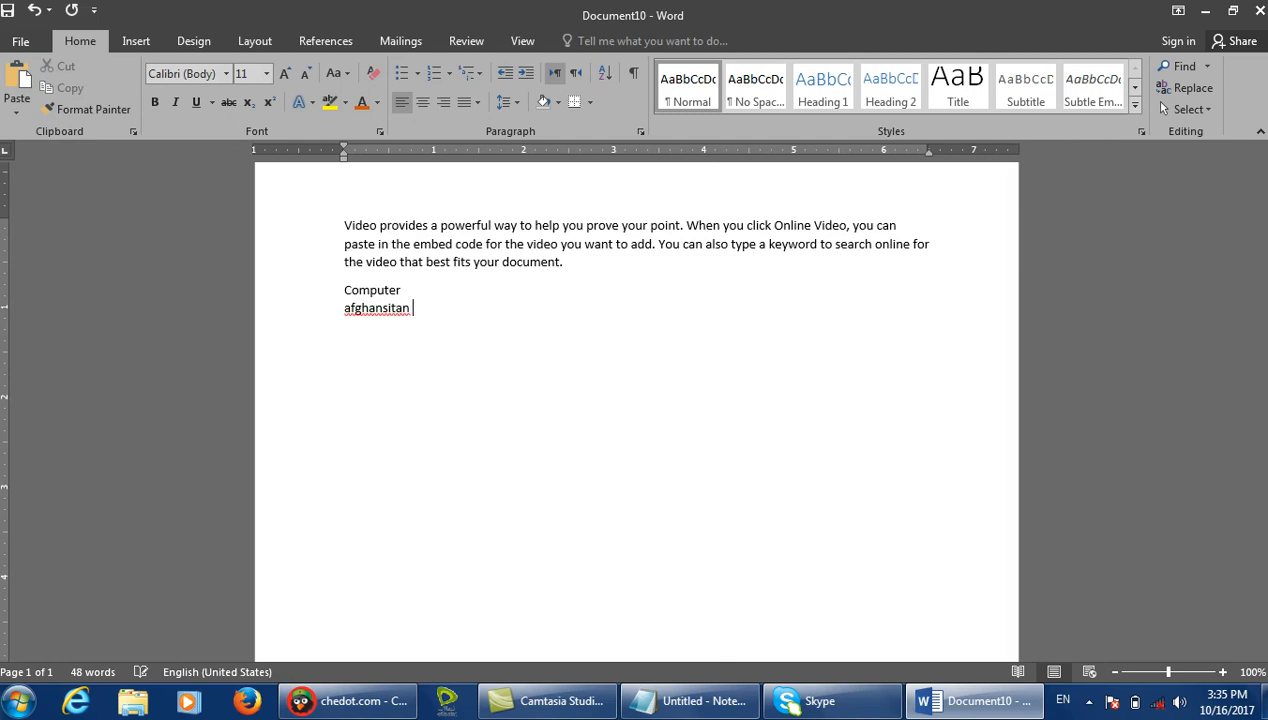
right_click(416, 317)
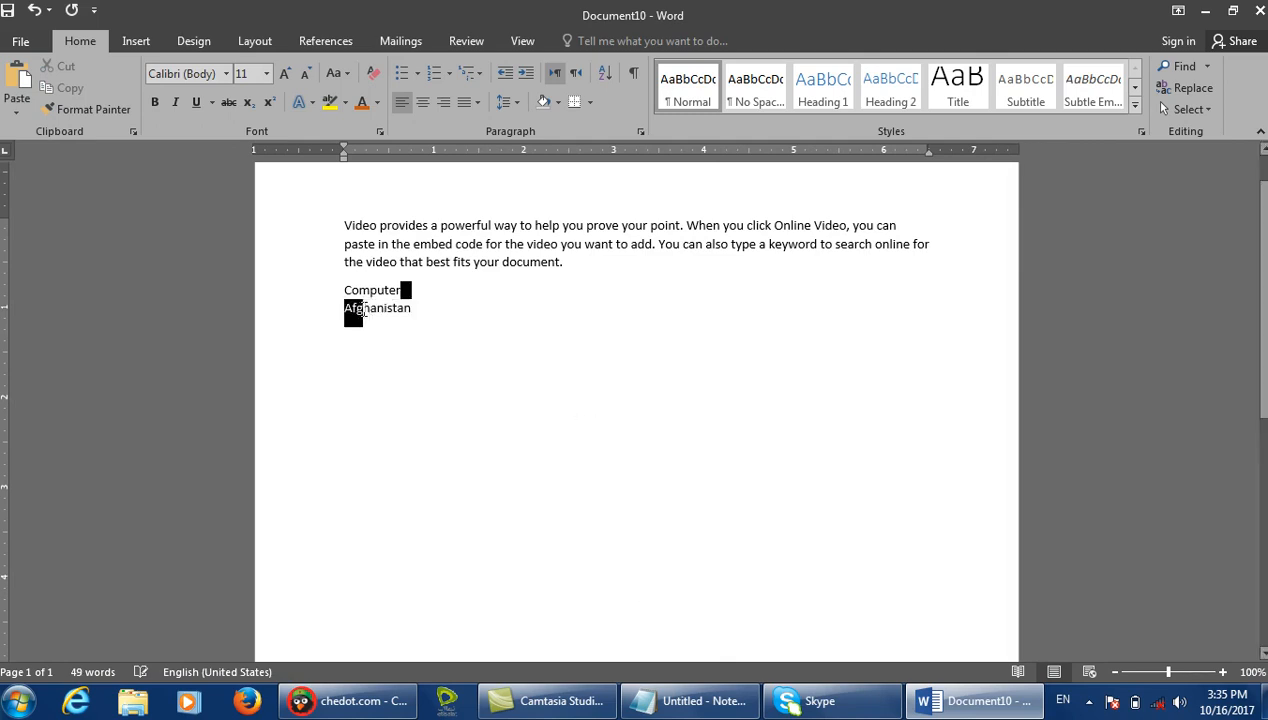
left_click(303, 314)
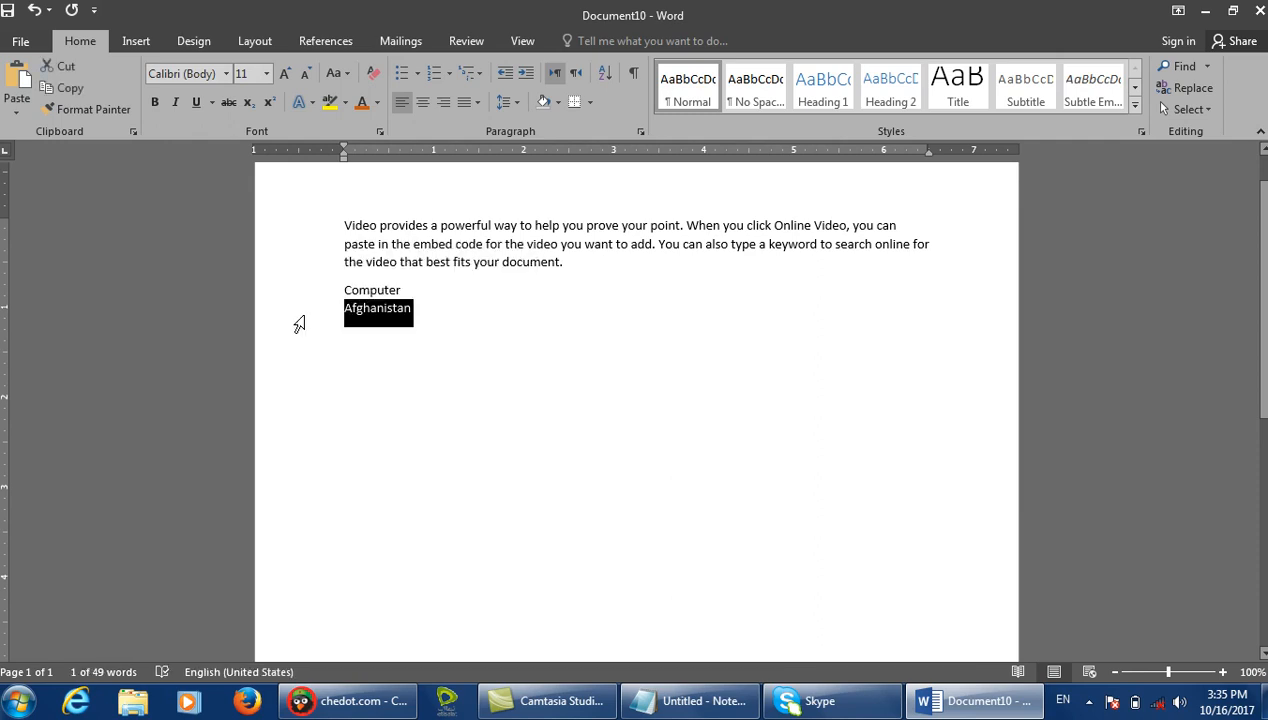
key("ctrl+c")
key("ctrl+c")
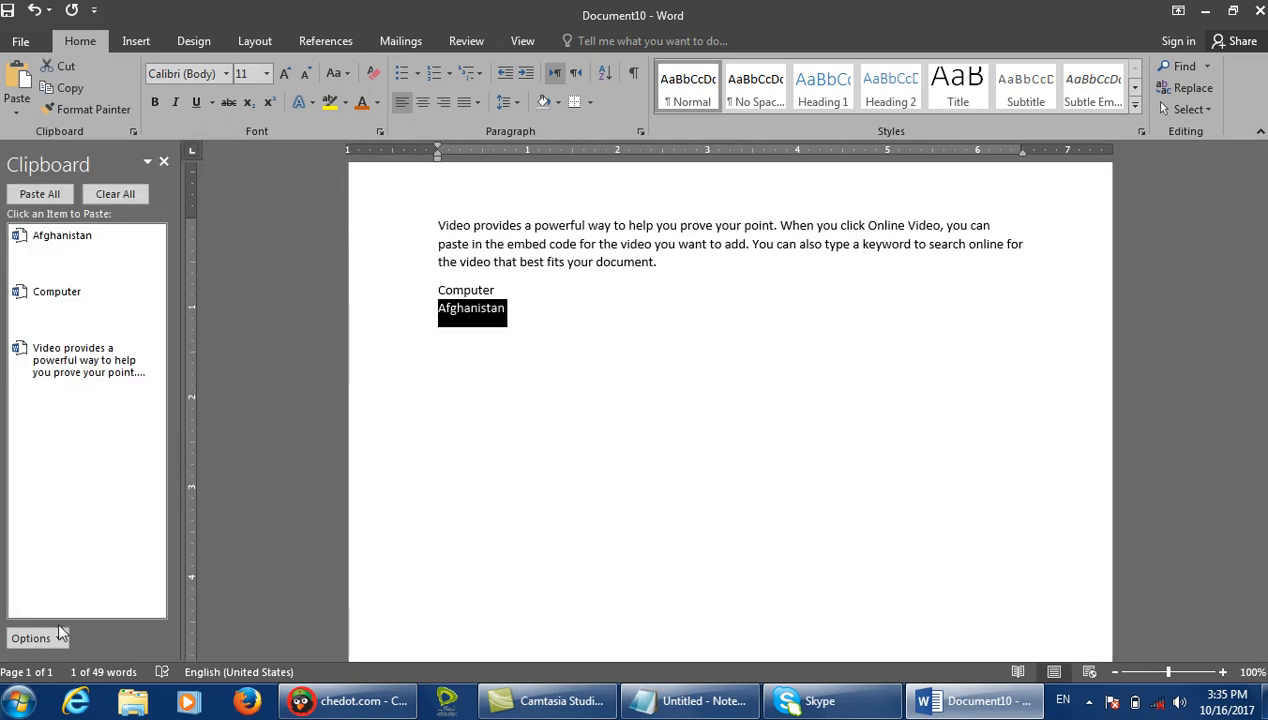
Turn on Collect Without Showing Office Clipboard and look for the clipboard icon among the hidden taskbar icons.
left_click(35, 638)
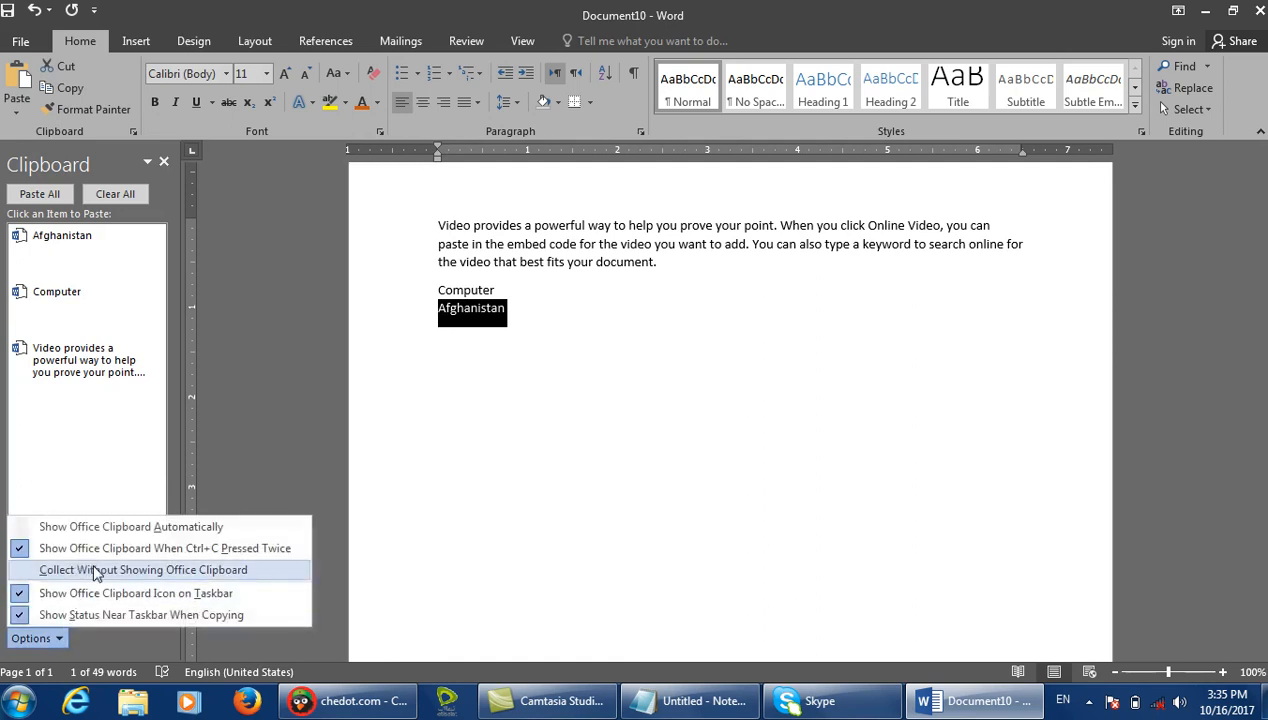
left_click(213, 572)
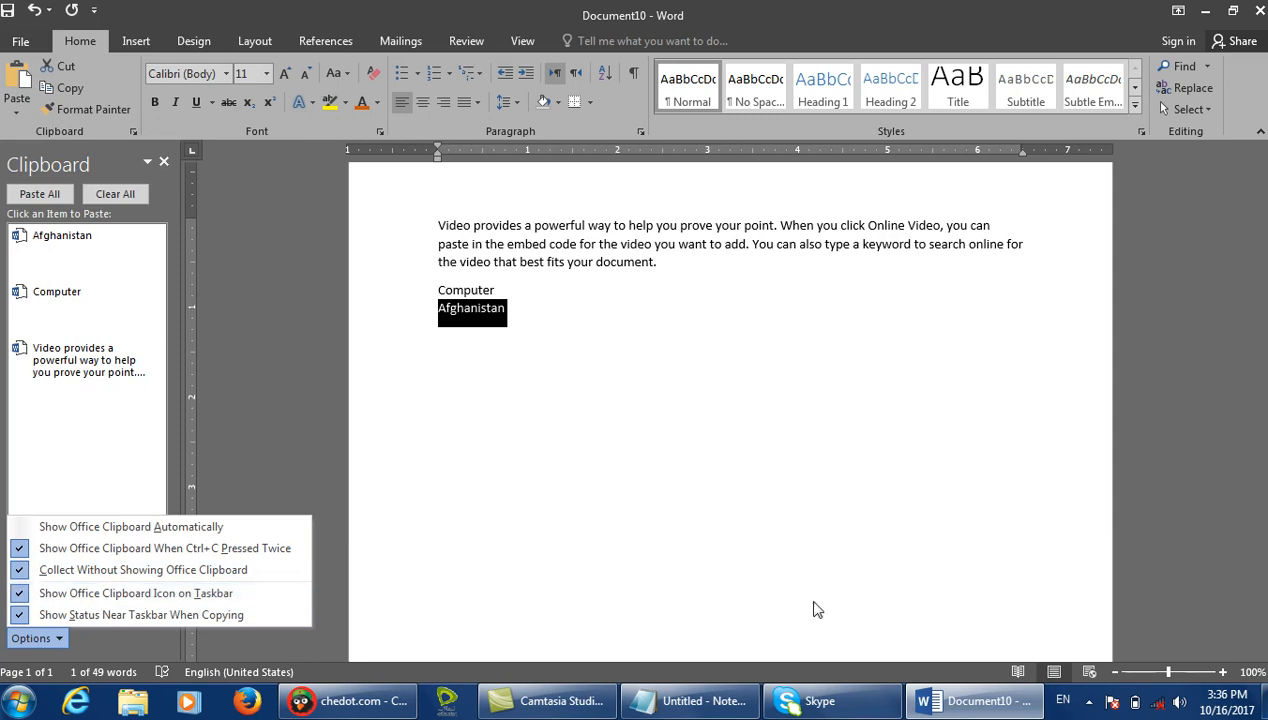
left_click(1080, 711)
left_click(1088, 702)
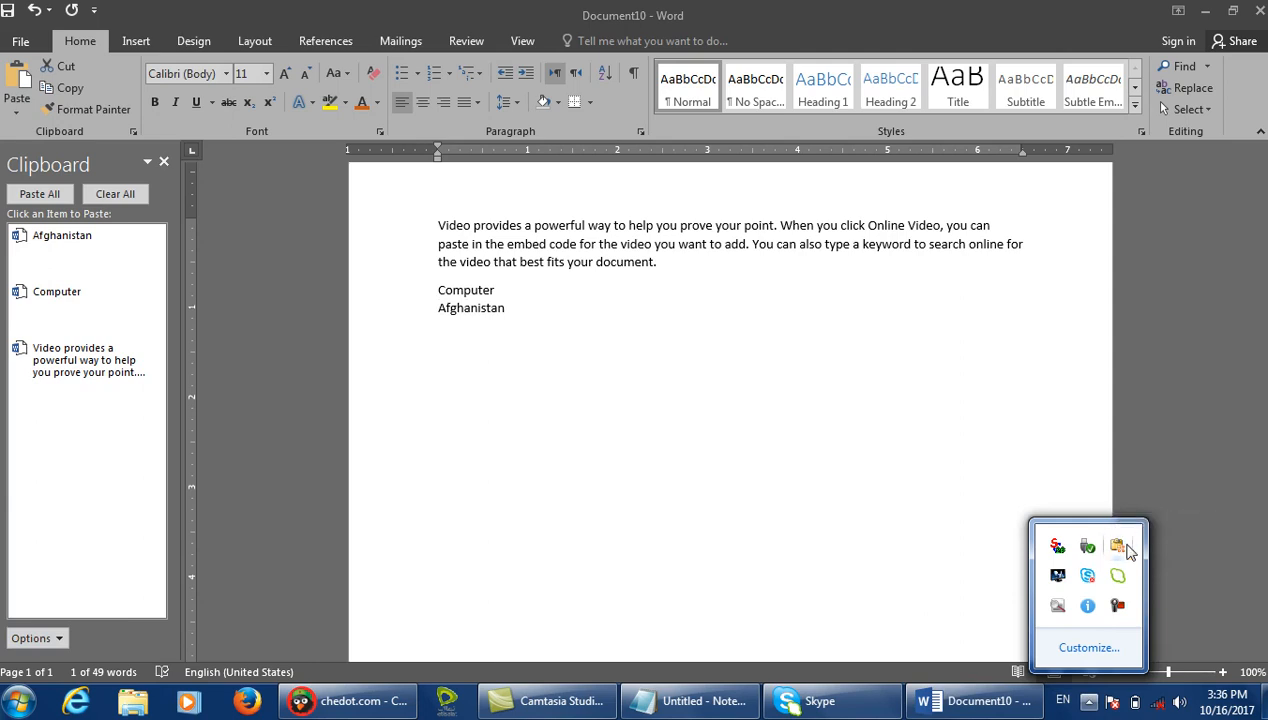
Close the hidden icons and delete all text from Document10.
left_click(733, 439)
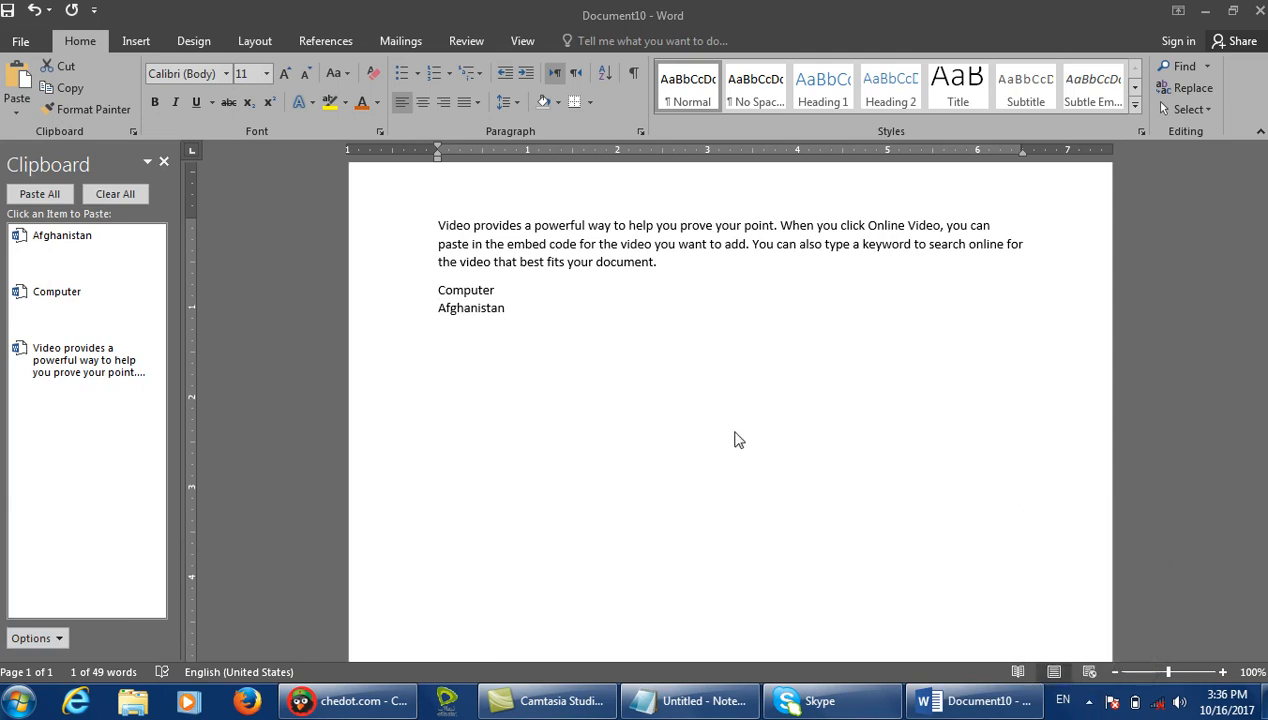
key("ctrl+a")
key("Delete")
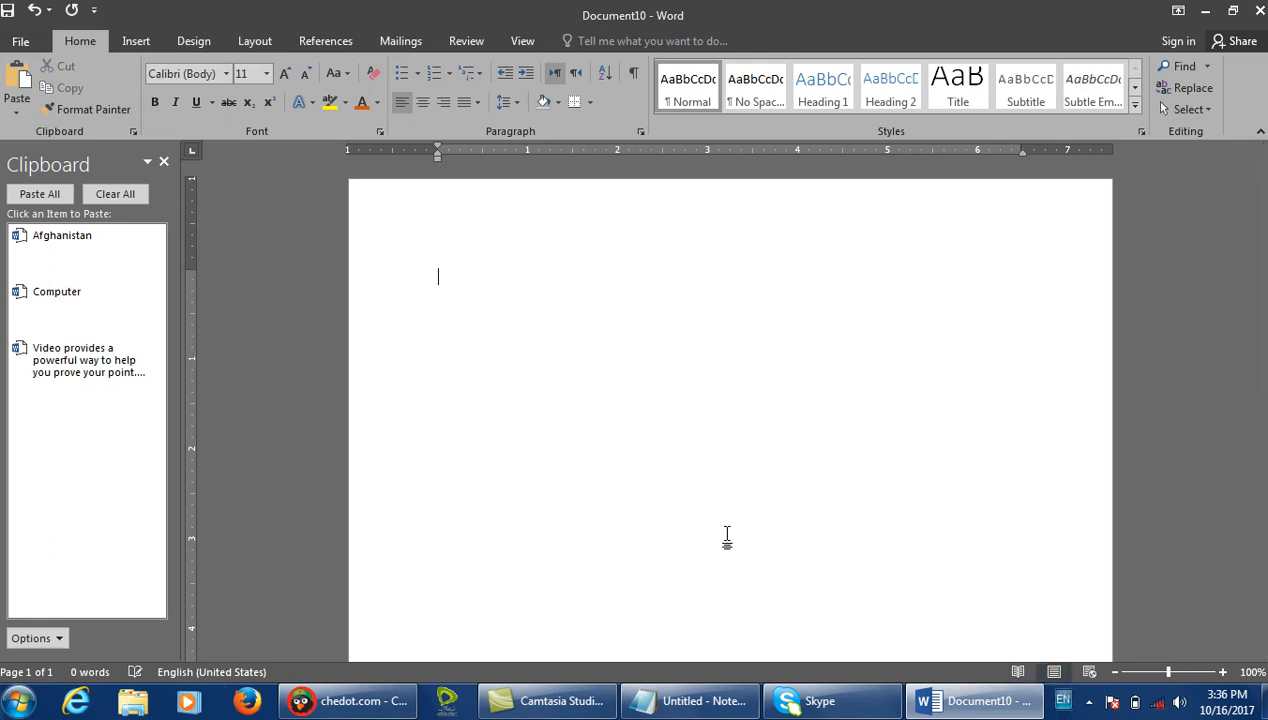
Turn off Show Office Clipboard Icon on Taskbar and check the hidden taskbar icons again.
left_click(64, 634)
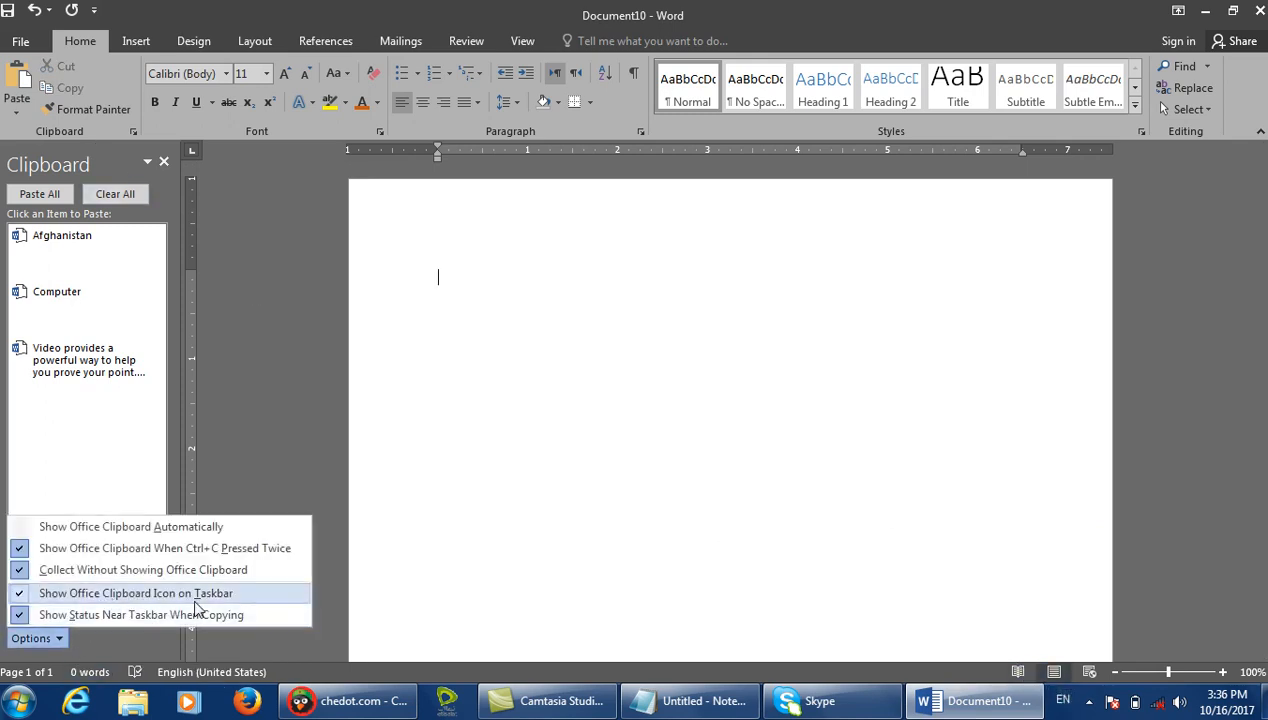
left_click(1089, 700)
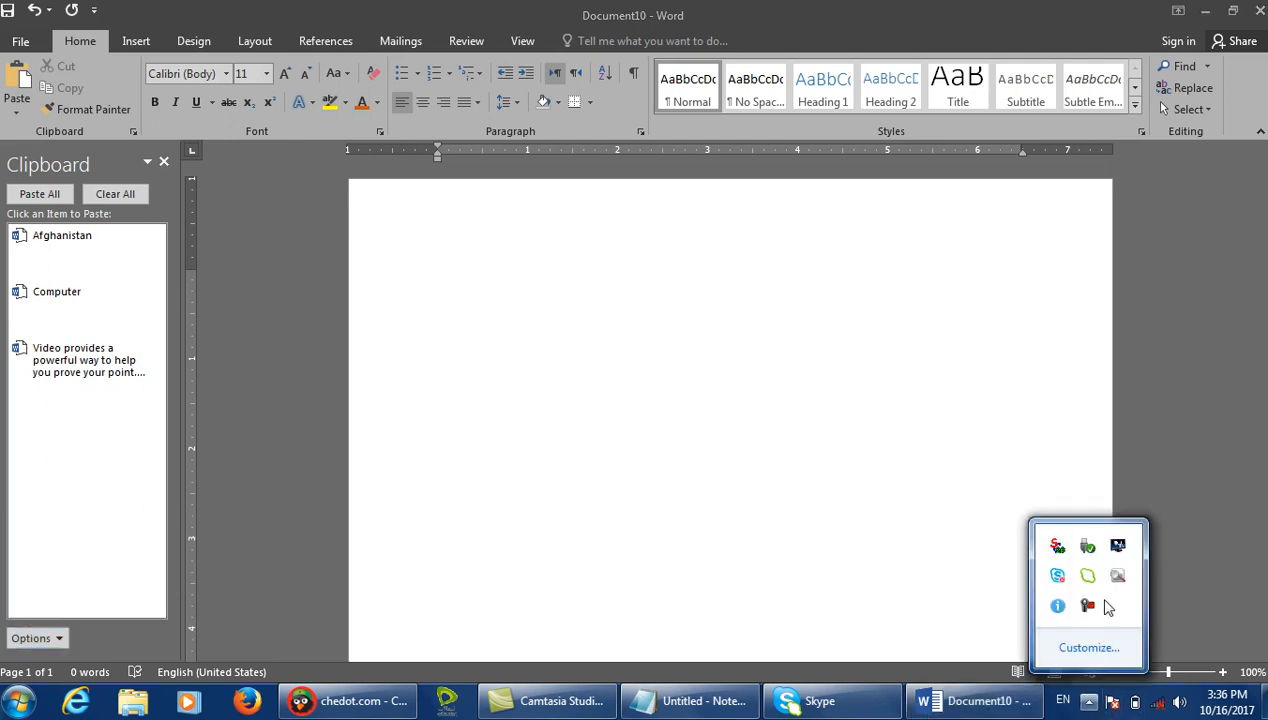
Turn on Show Office Clipboard Icon on Taskbar, checking the hidden taskbar icons and the Clipboard pane's options.
left_click(64, 640)
left_click(60, 636)
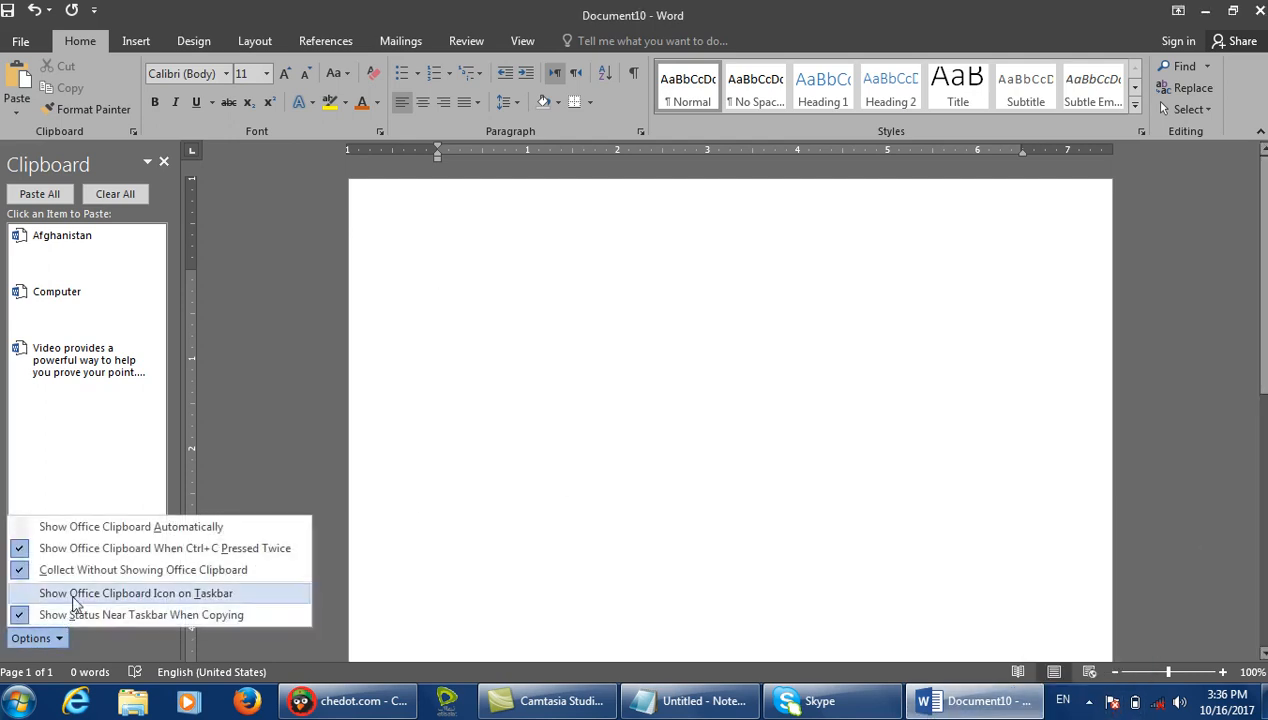
left_click(1089, 700)
left_click(1089, 700)
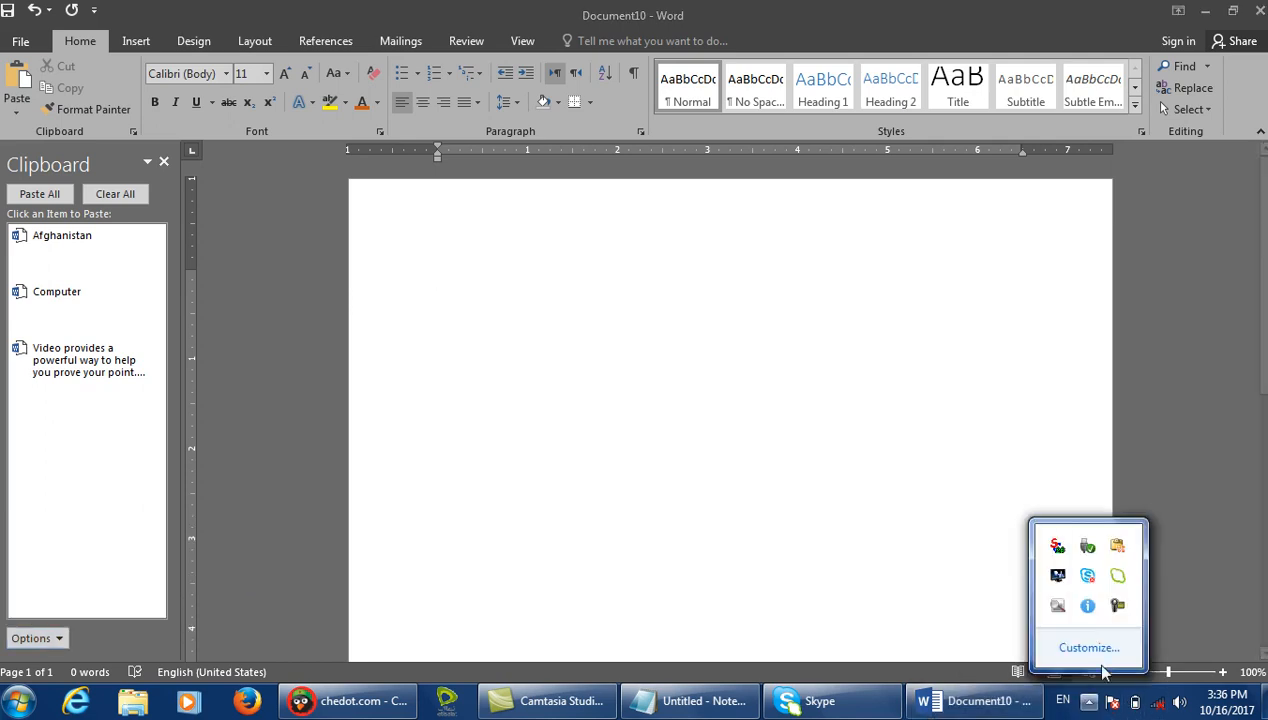
left_click(617, 433)
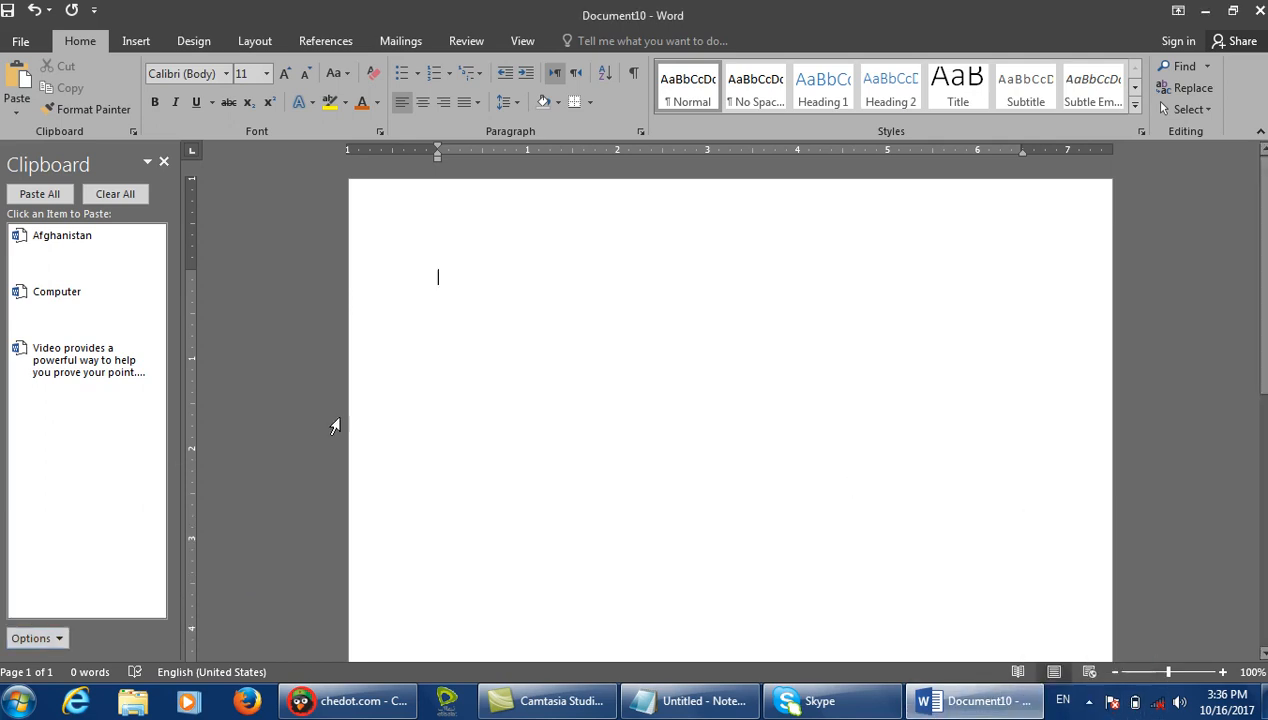
left_click(55, 642)
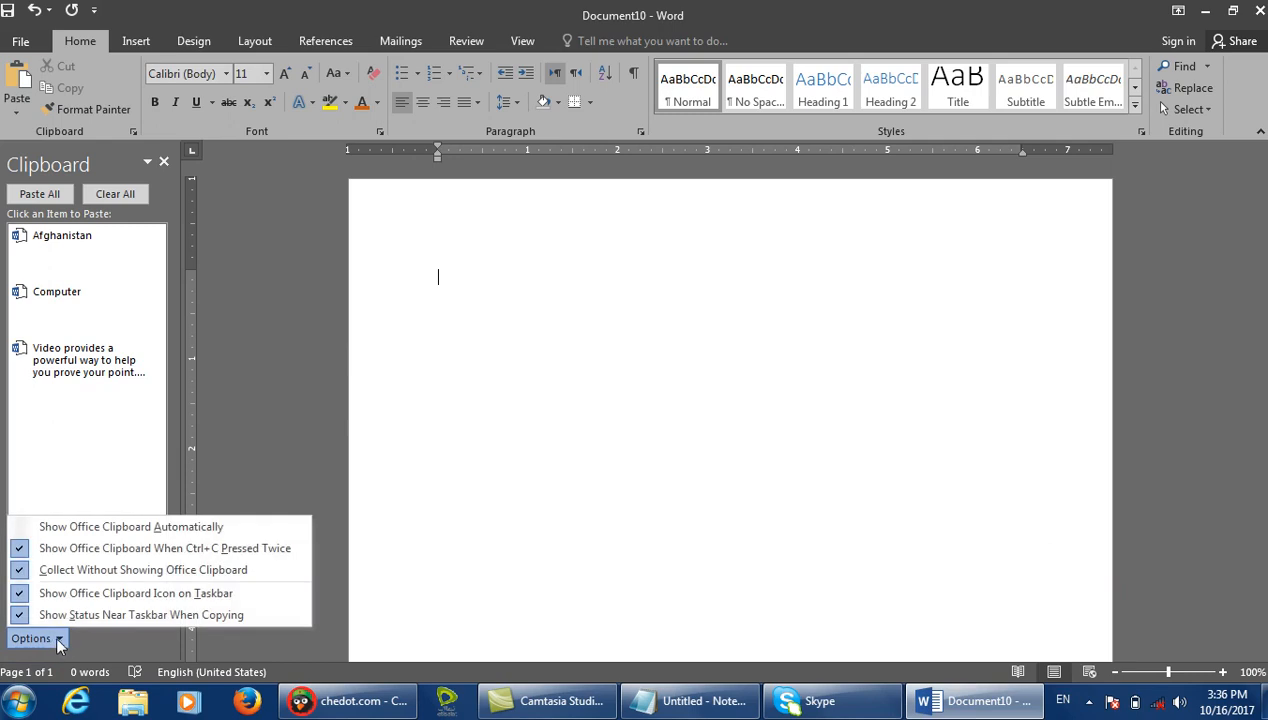
left_click(600, 428)
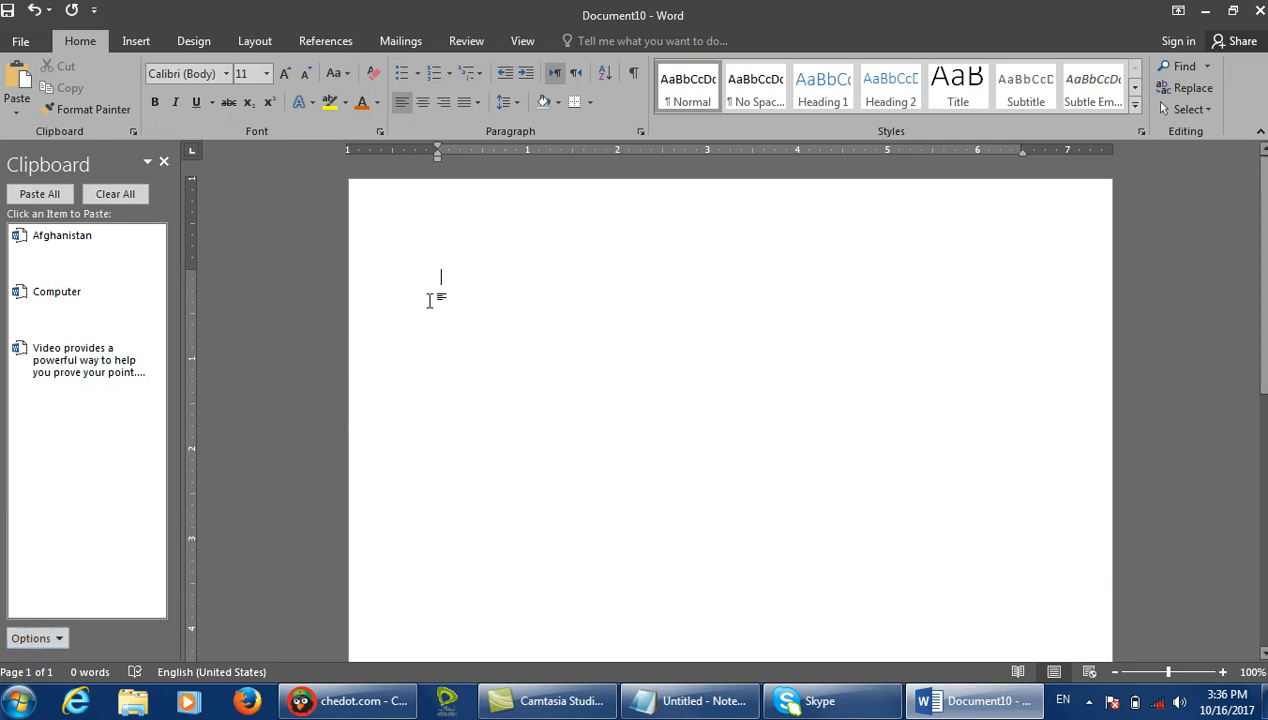
Enter "Machine" on the first line of the empty document and copy it to the clipboard.
type("computer")
key("Return")
left_click(244, 251)
type("ma")
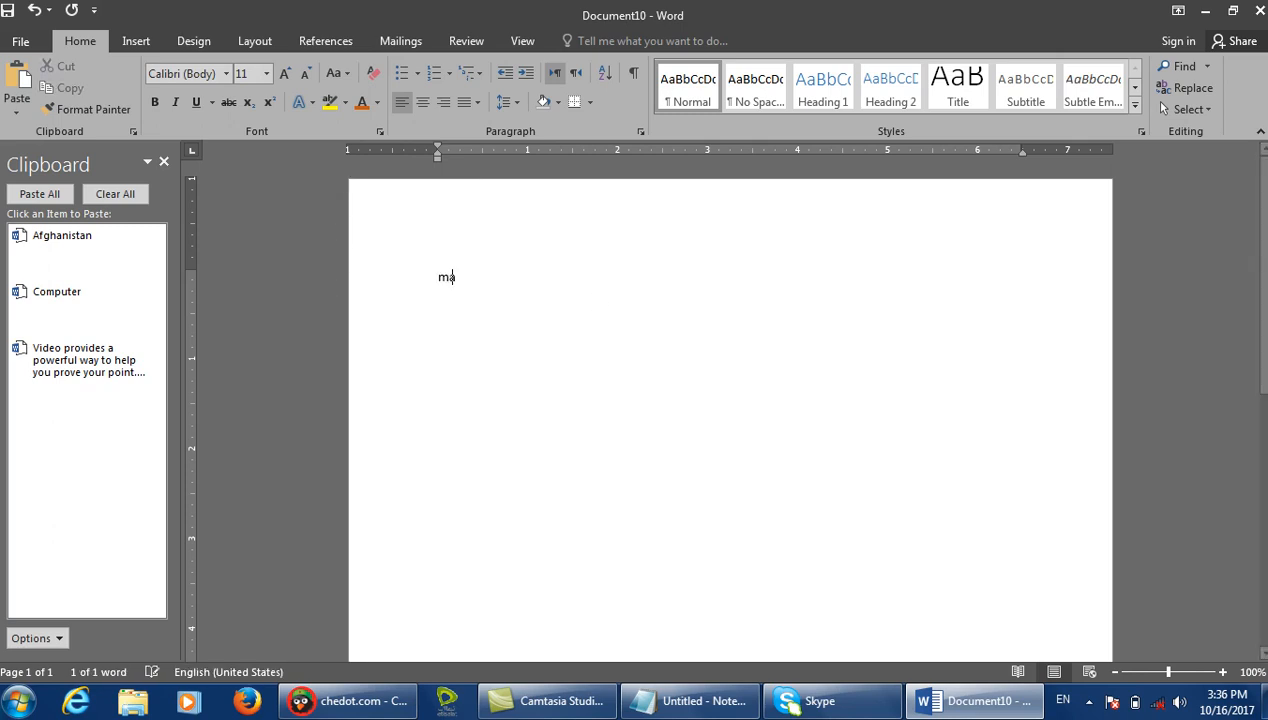
type("chine")
left_click(376, 279)
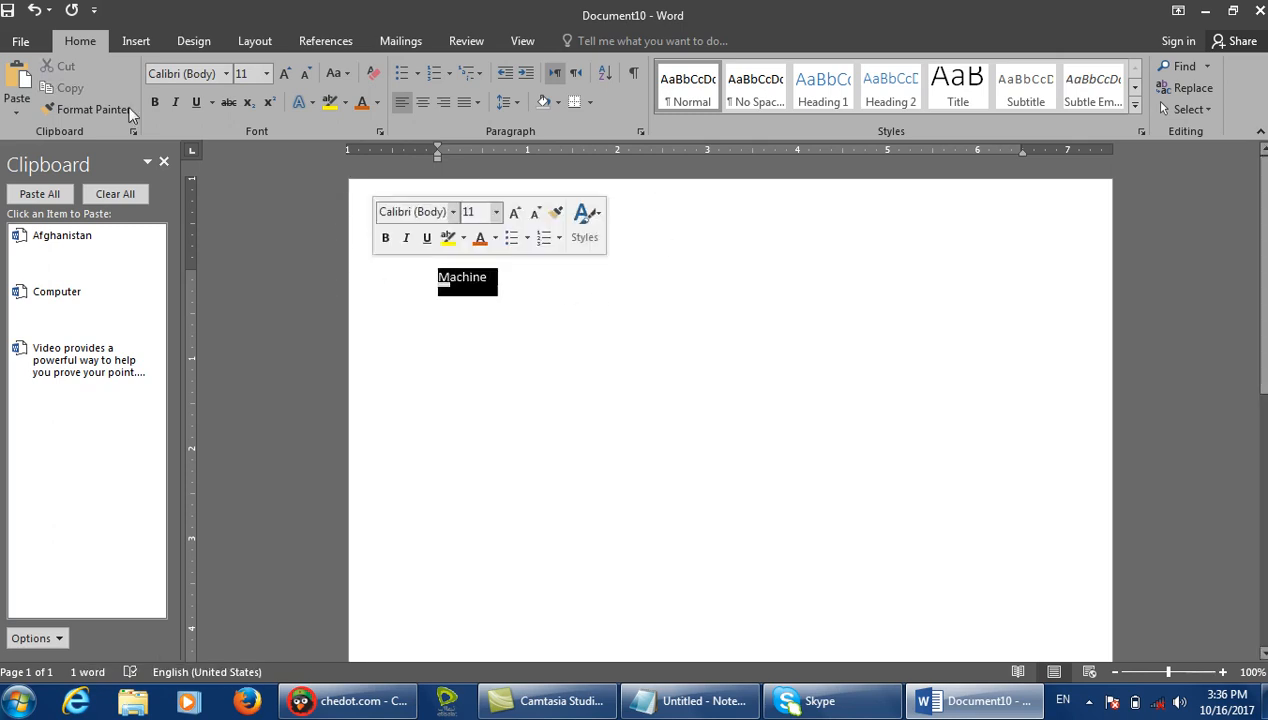
left_click(84, 87)
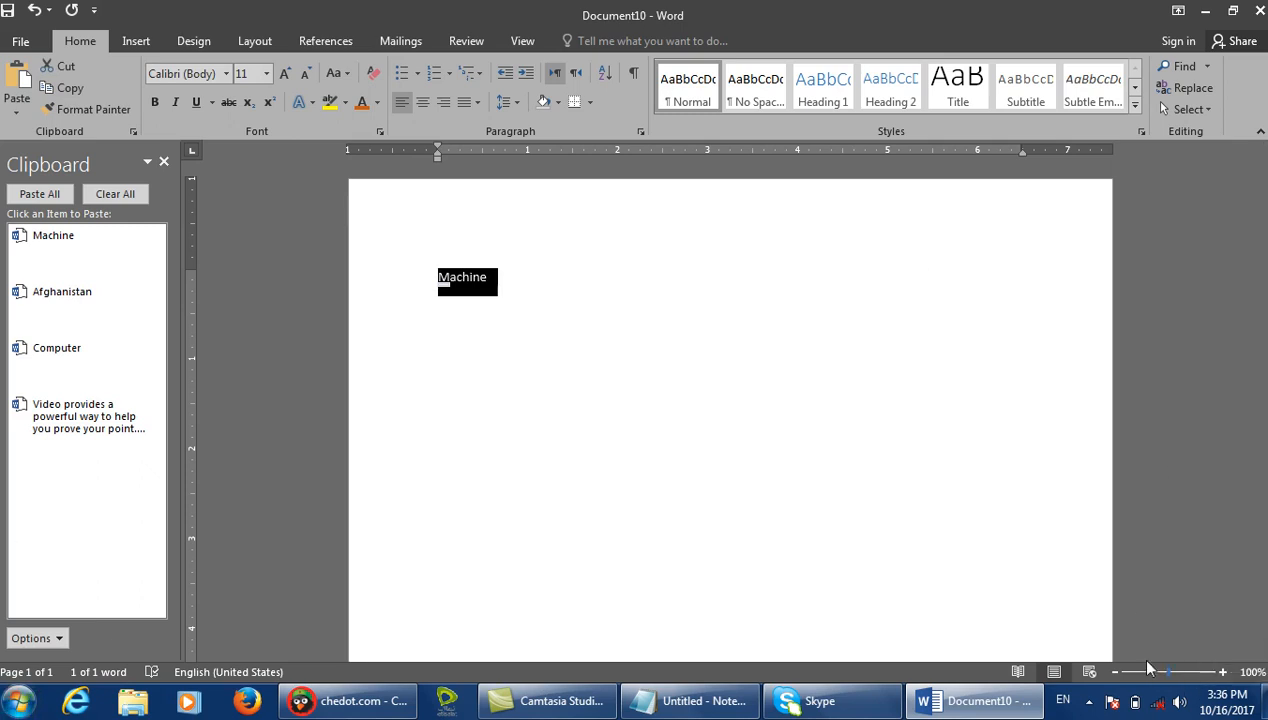
Turn off Show Status Near Taskbar When Copying and copy a first name entered on the line below Machine.
left_click(55, 638)
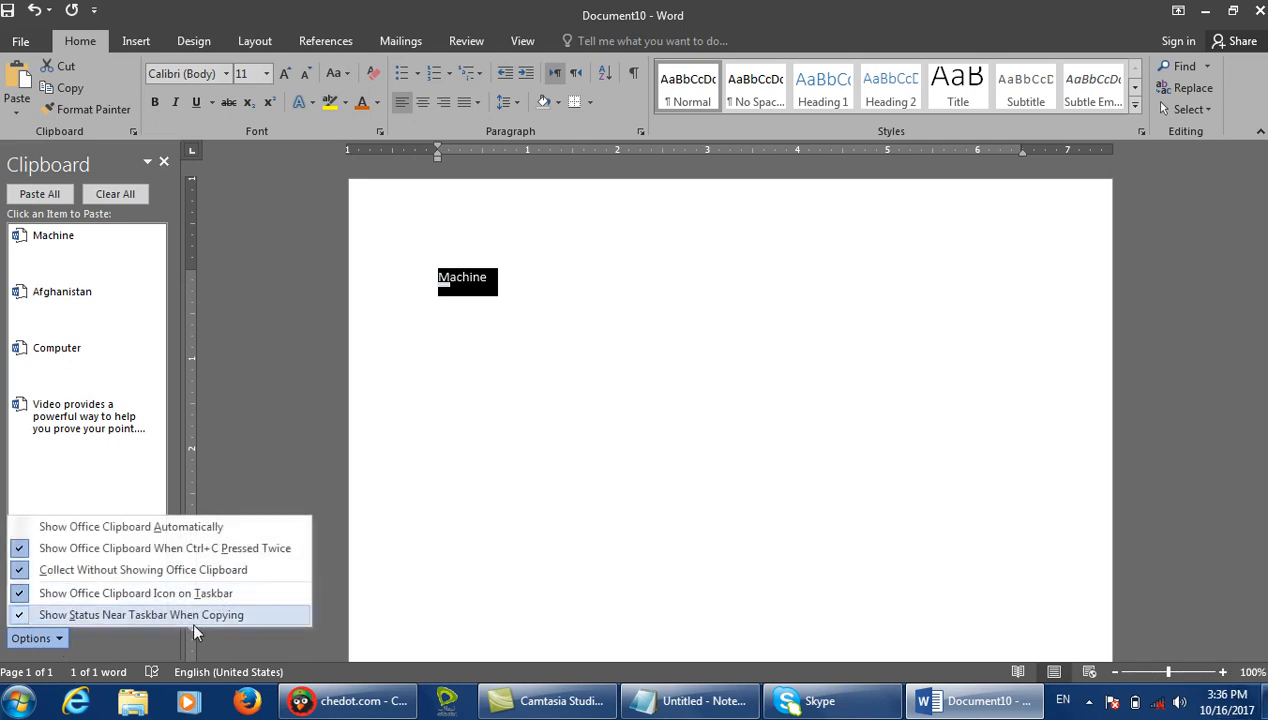
left_click(558, 300)
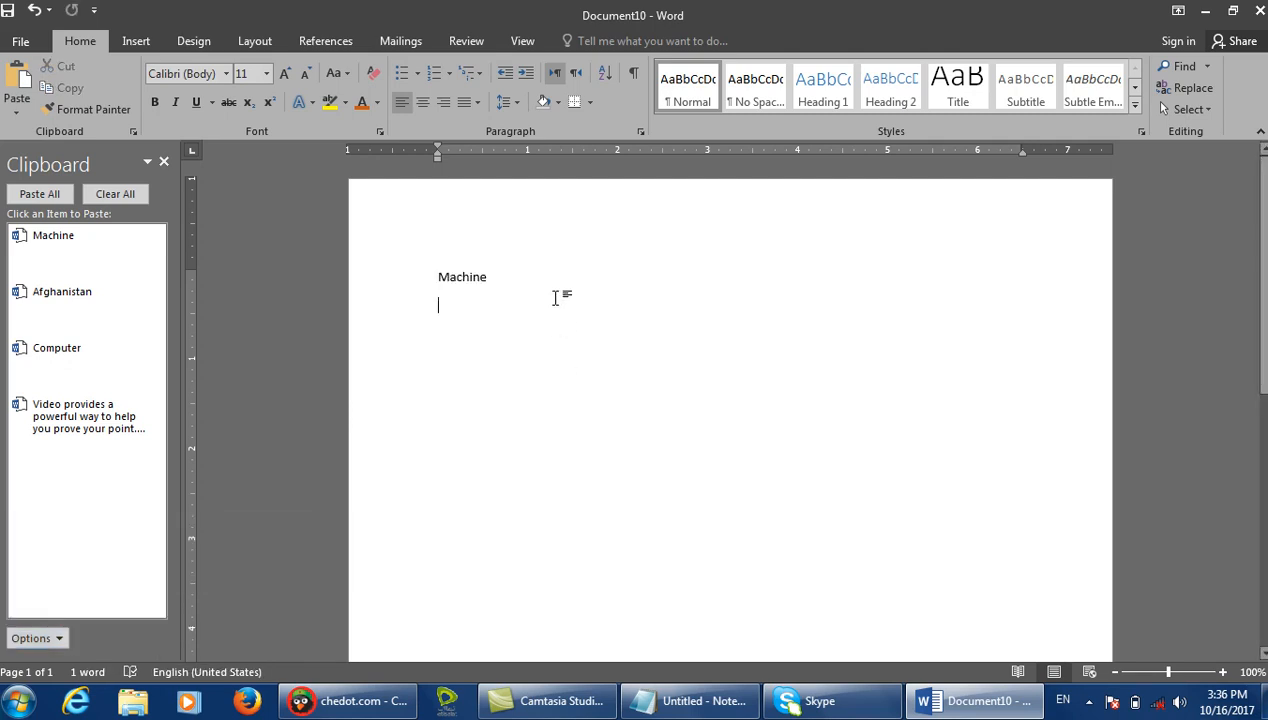
type("aha")
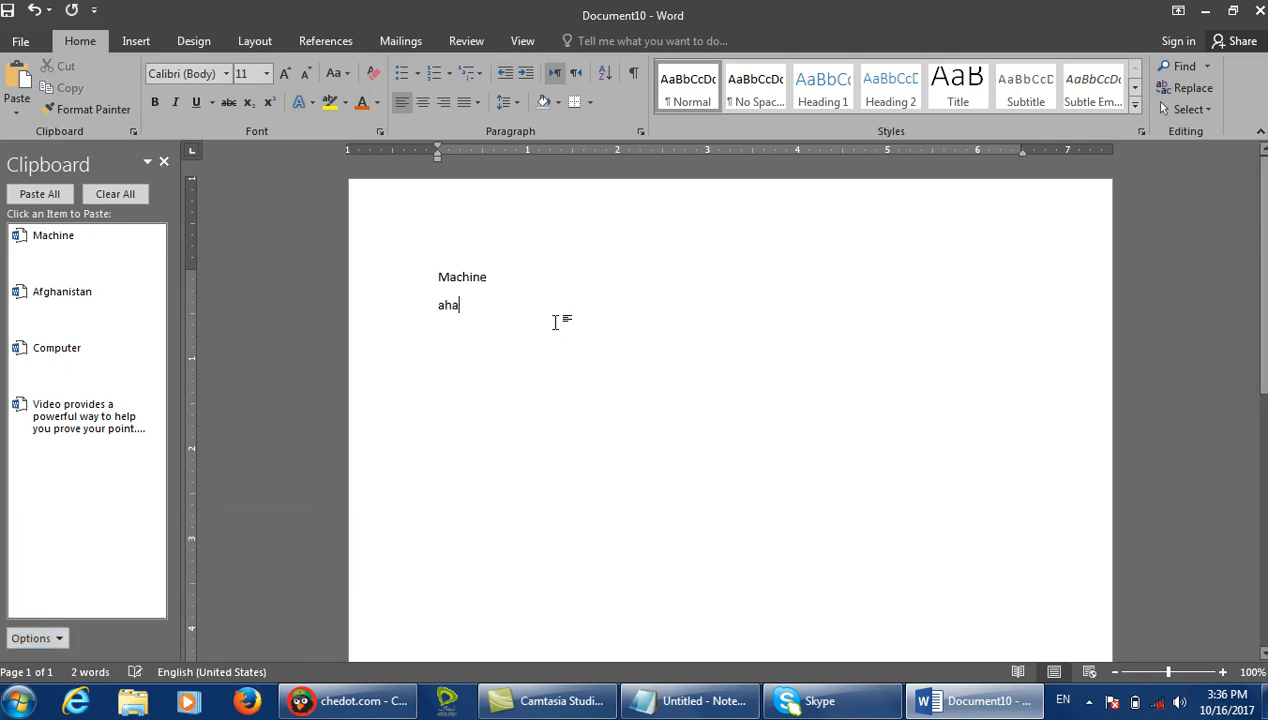
type("mahmad")
left_click(347, 307)
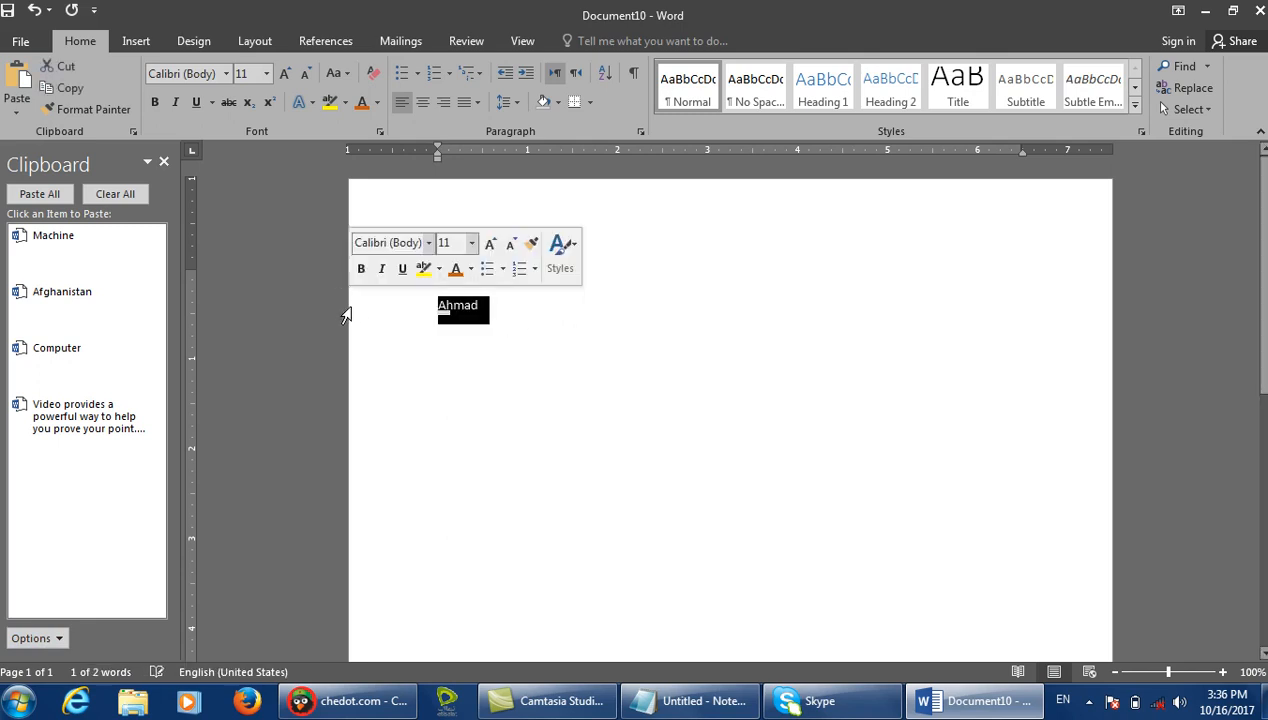
key("ctrl+c")
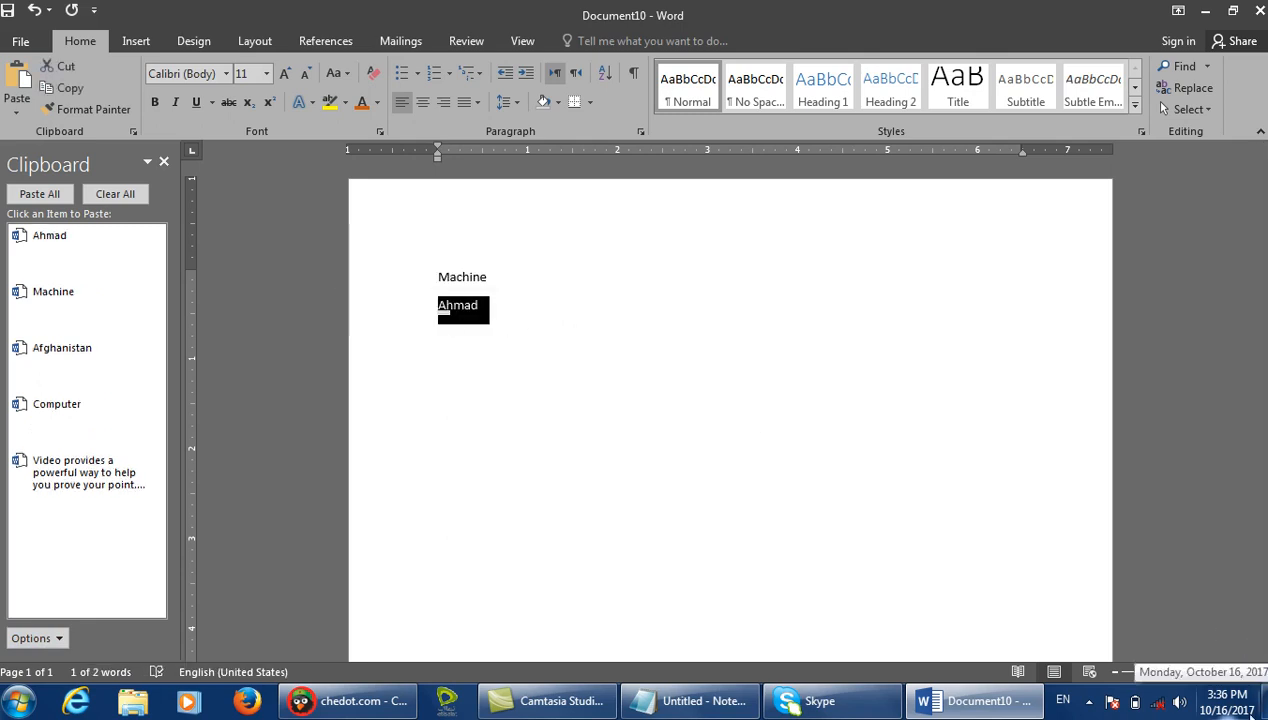
Turn on Show Status Near Taskbar When Copying and select the name below Machine.
left_click(55, 638)
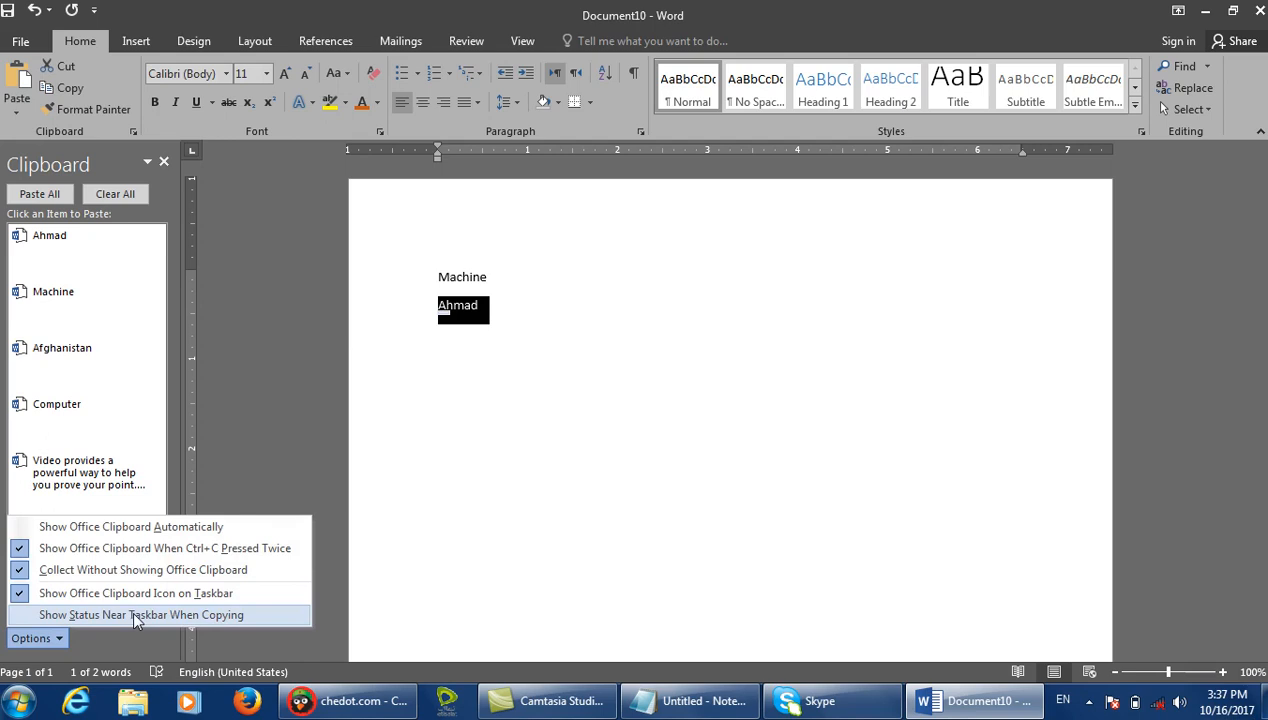
left_click(506, 325)
left_click_drag(506, 325, 332, 308)
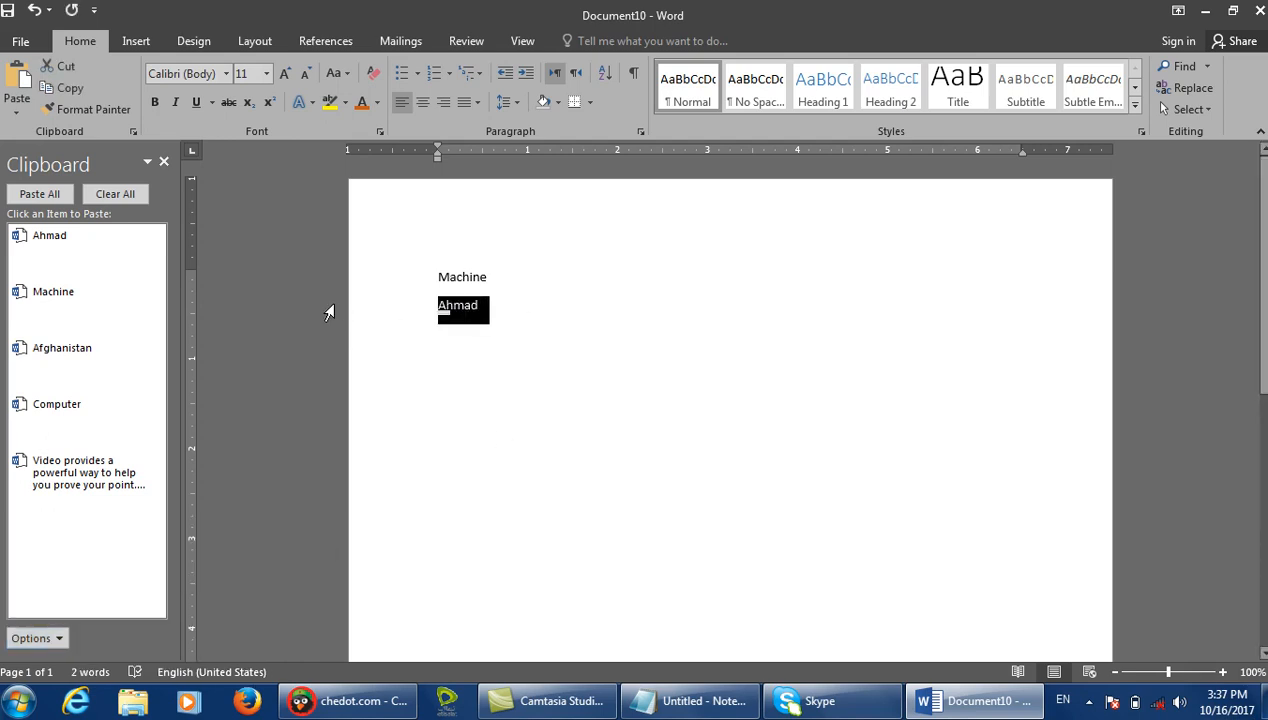
Enter a second first name on the third line and copy both names together.
left_click(636, 330)
key("Return")
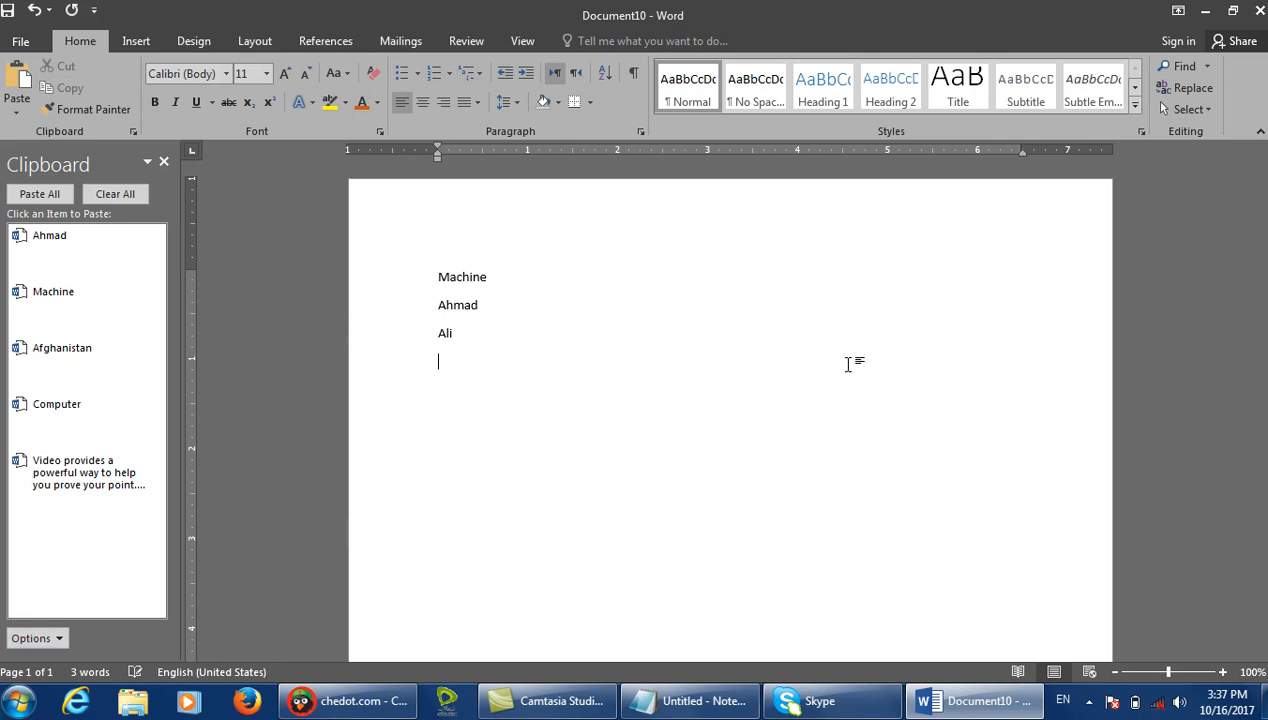
left_click_drag(549, 336, 312, 330)
left_click(481, 348)
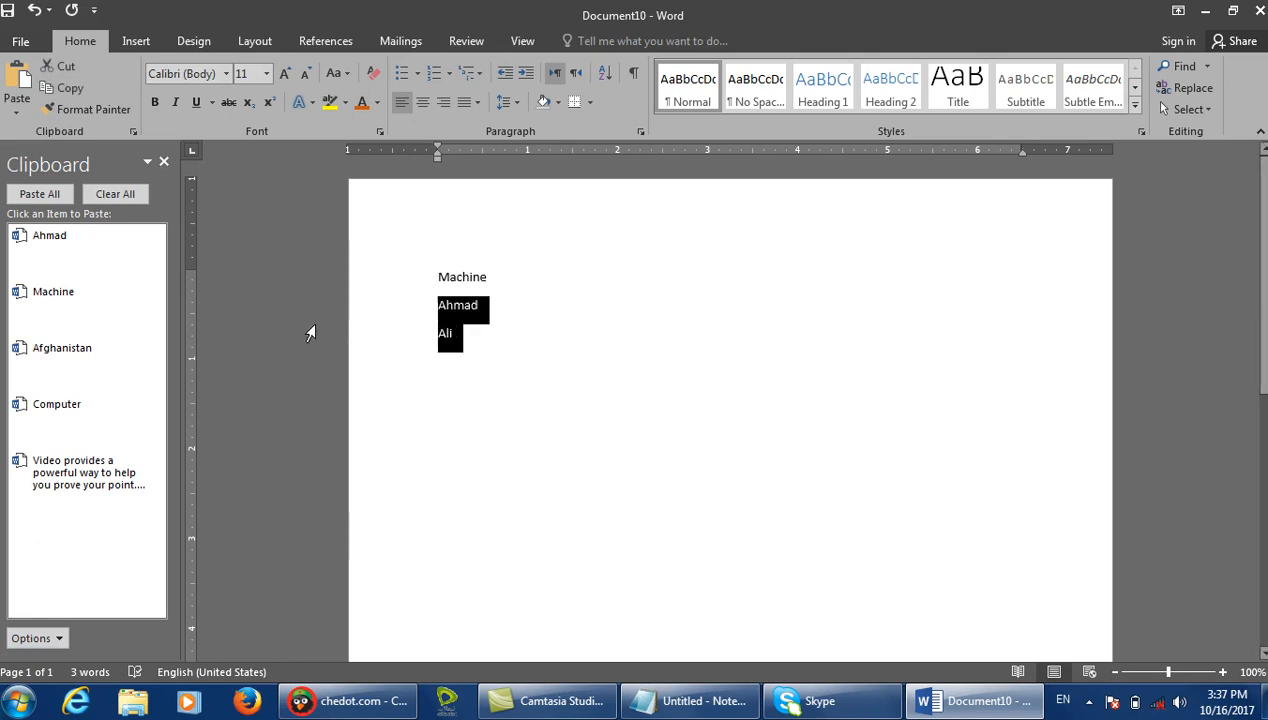
key("ctrl+c")
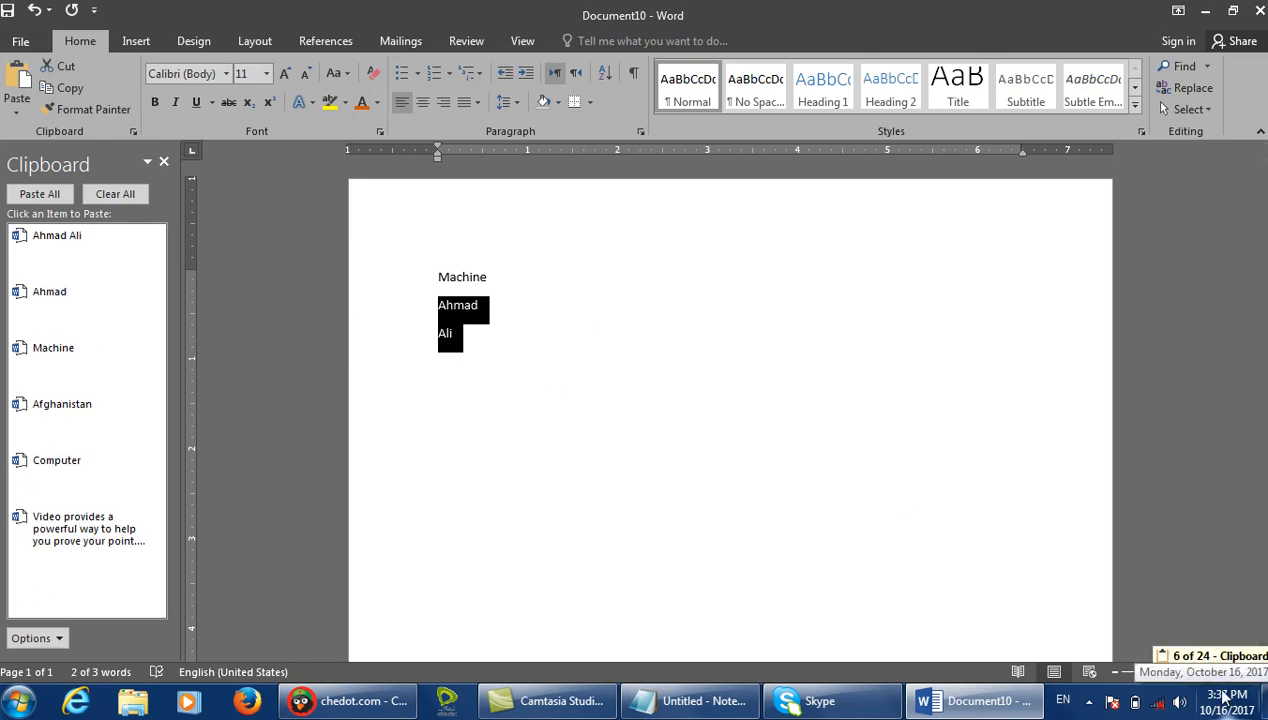